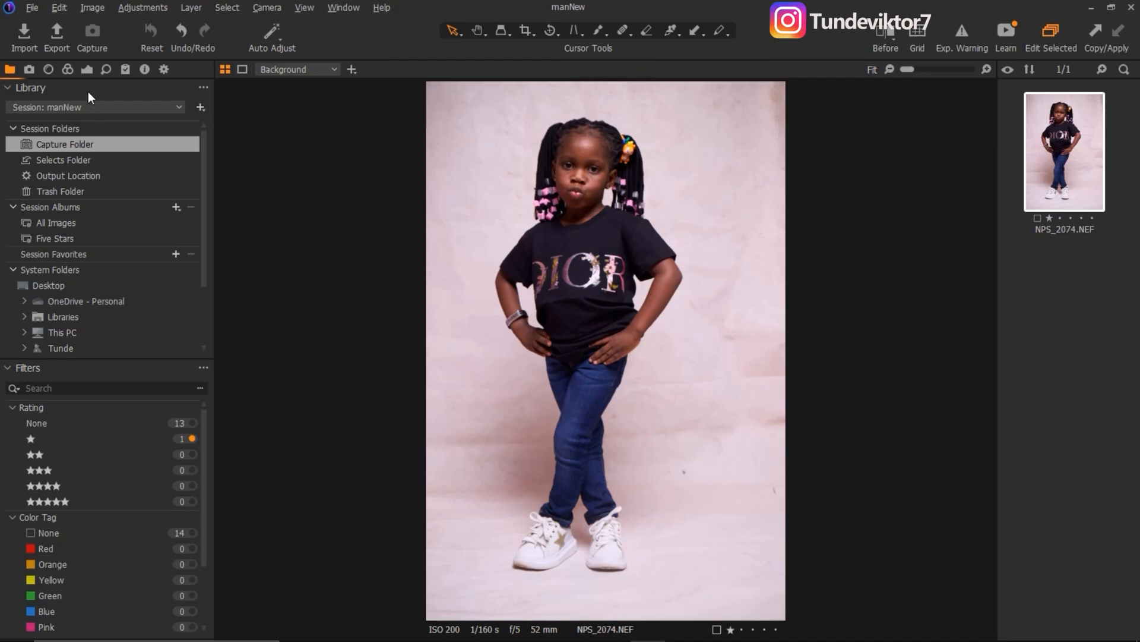
# - Set the photo's High Dynamic Range values to Highlight -100, Shadow 29, White -64 and Black -22
pyautogui.click(88, 70)
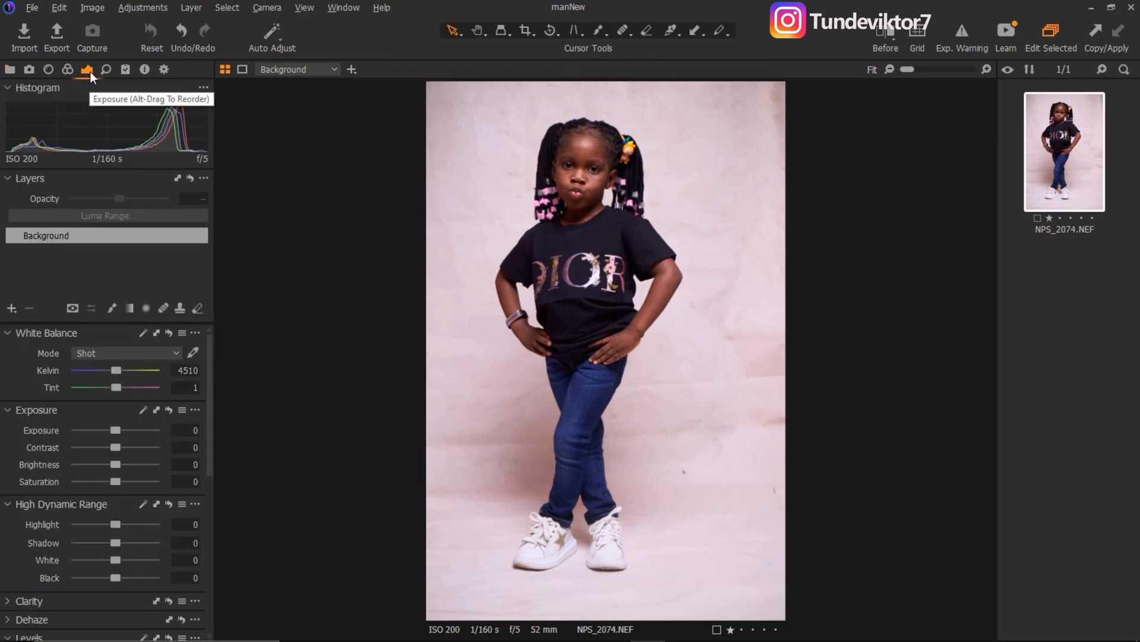
pyautogui.moveTo(212, 414); pyautogui.dragTo(209, 450)
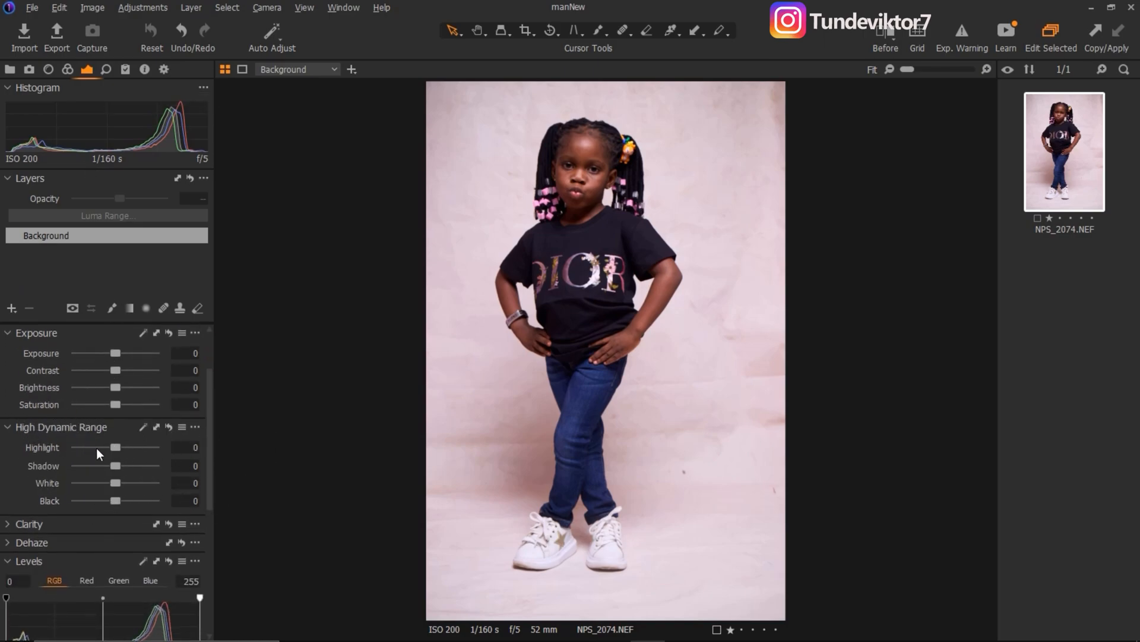
pyautogui.moveTo(116, 448); pyautogui.dragTo(48, 455)
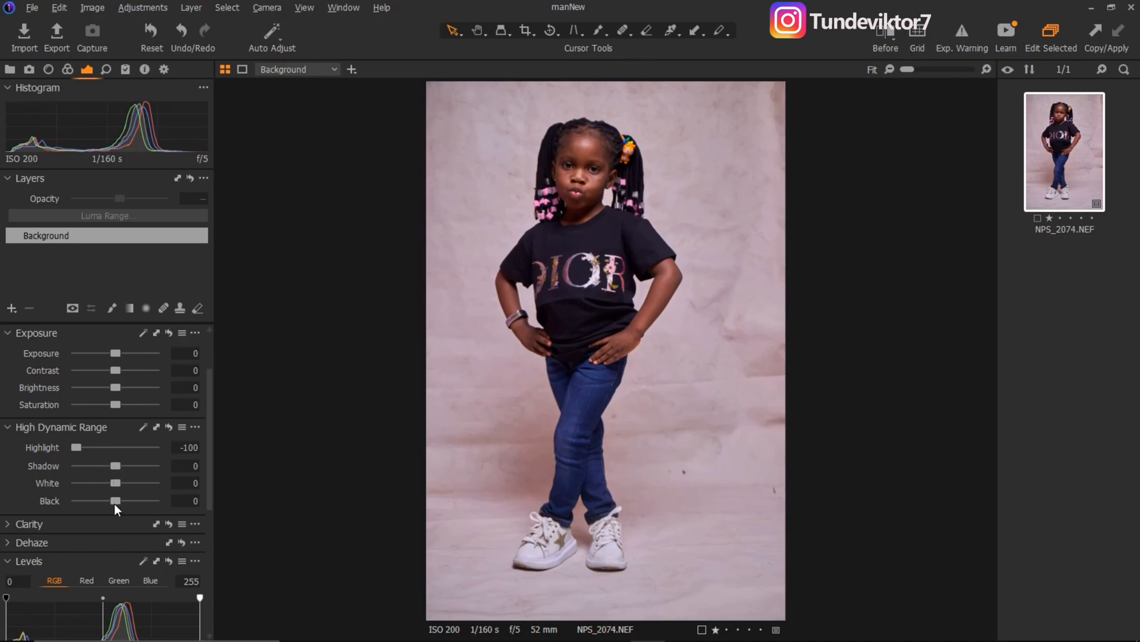
pyautogui.moveTo(116, 483)
pyautogui.mouseDown()
pyautogui.moveTo(91, 487)
pyautogui.moveTo(98, 505)
pyautogui.moveTo(115, 470)
pyautogui.moveTo(126, 471)
pyautogui.mouseUp()
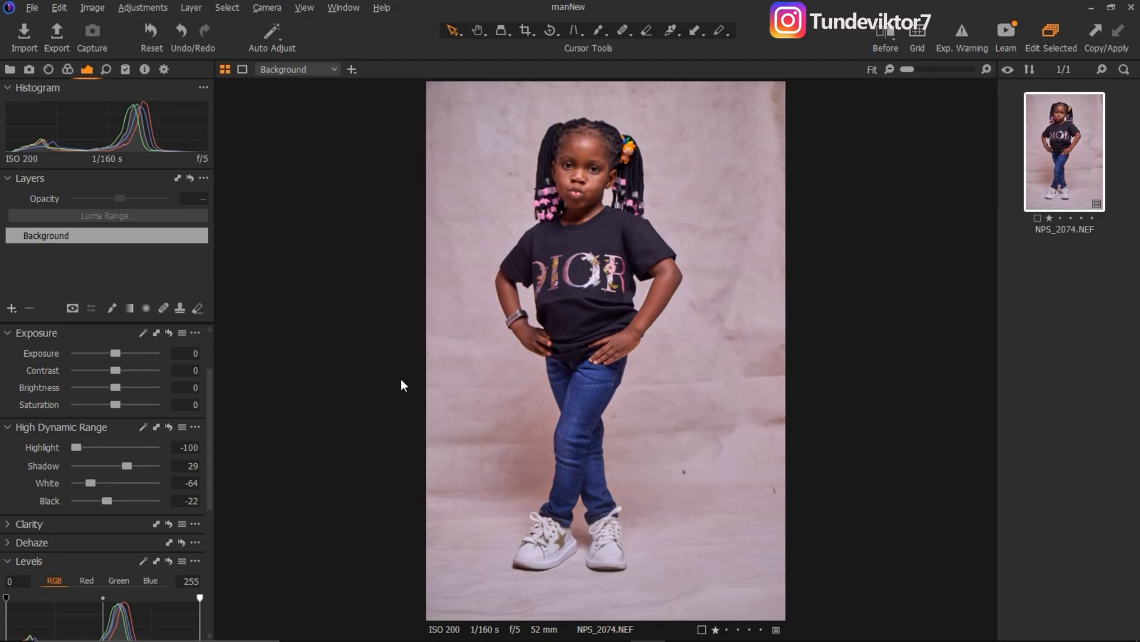
# - Set the RGB Levels input shadow point to 2 and the input highlight point to 231
pyautogui.moveTo(210, 484); pyautogui.dragTo(211, 555)
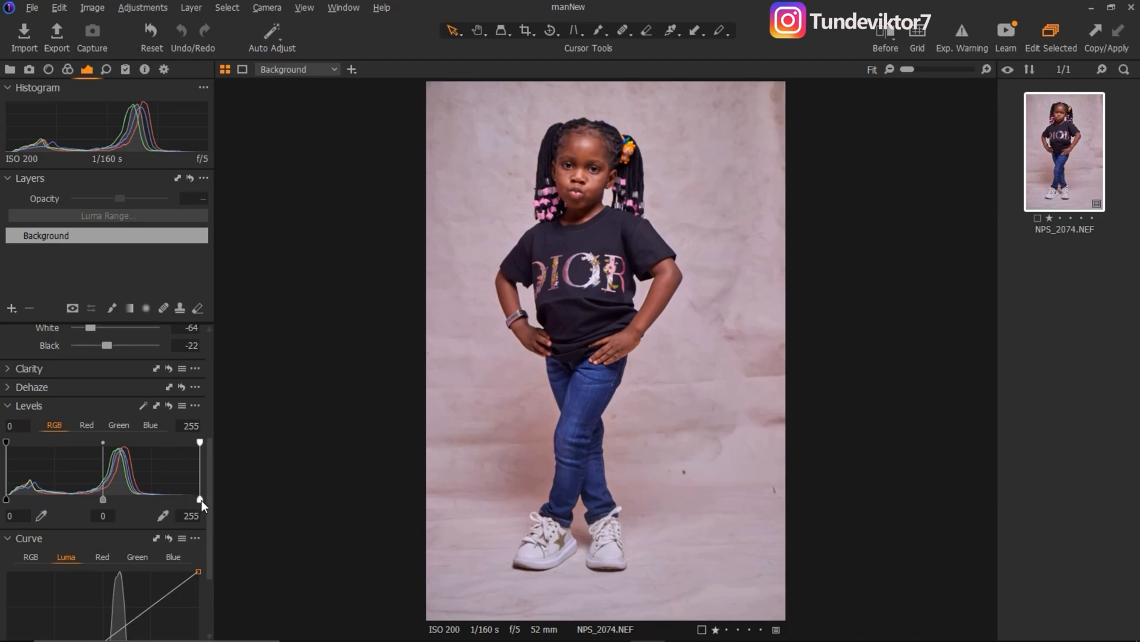
pyautogui.moveTo(199, 500); pyautogui.dragTo(181, 517)
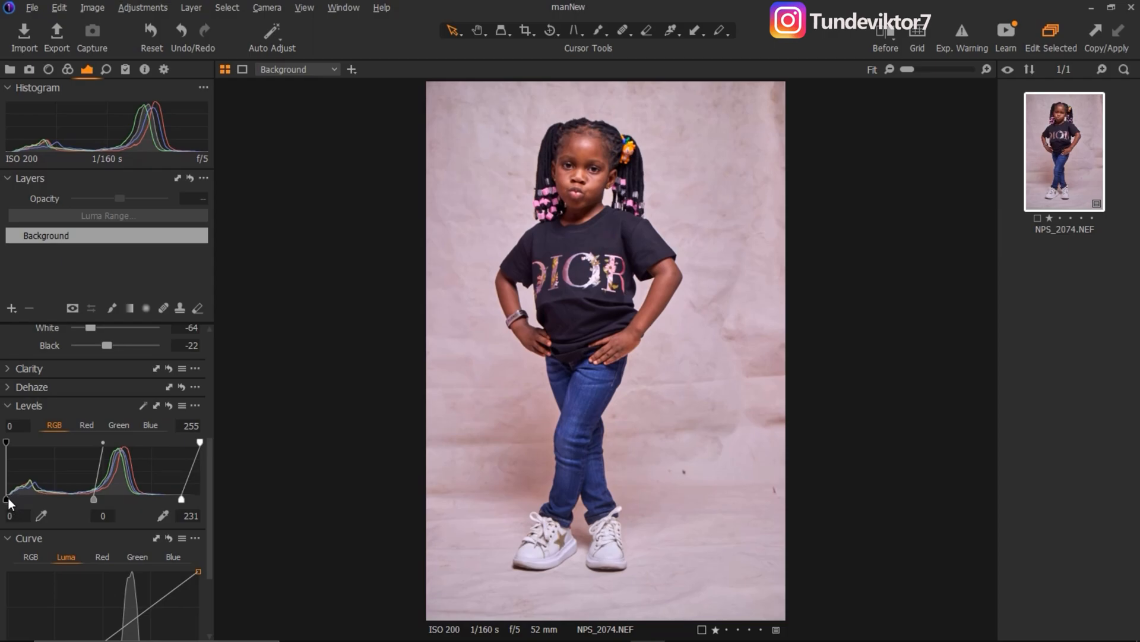
pyautogui.moveTo(7, 500); pyautogui.dragTo(7, 502)
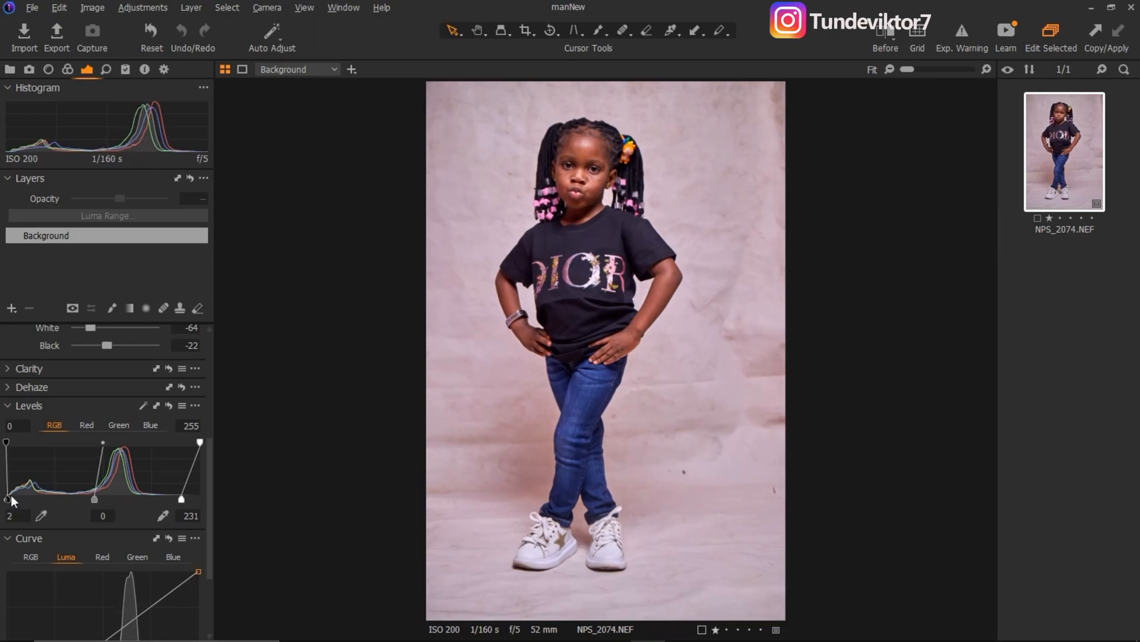
# - Compare the original photo with the adjusted one, sweeping the before/after divider across the whole image in both directions
pyautogui.moveTo(212, 500); pyautogui.dragTo(217, 392)
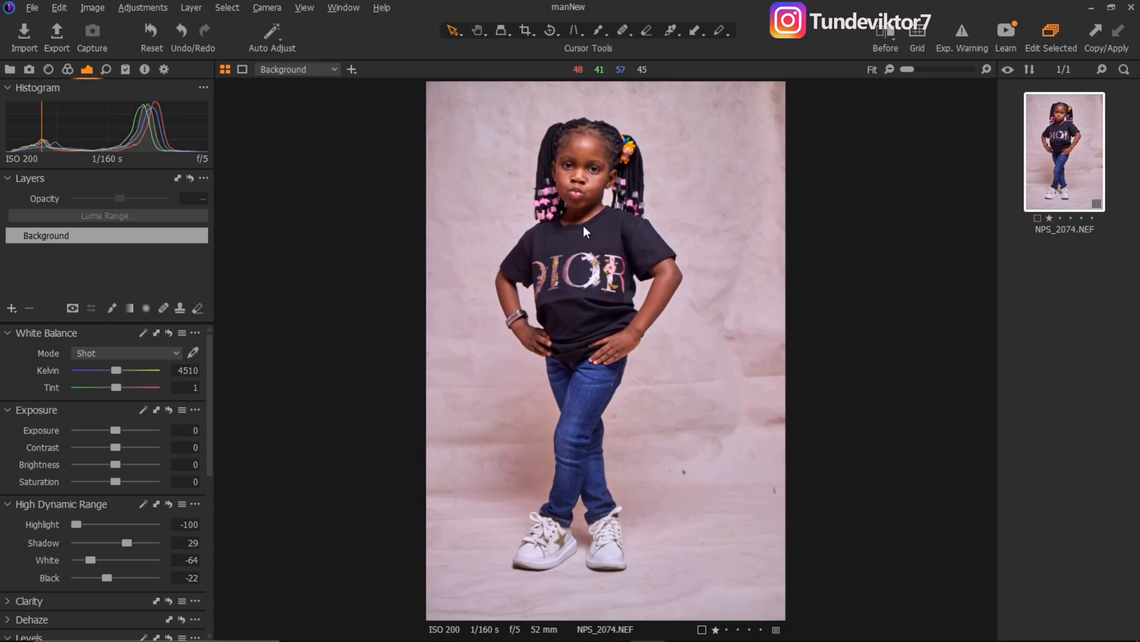
pyautogui.click(873, 36)
pyautogui.moveTo(606, 349); pyautogui.dragTo(894, 345)
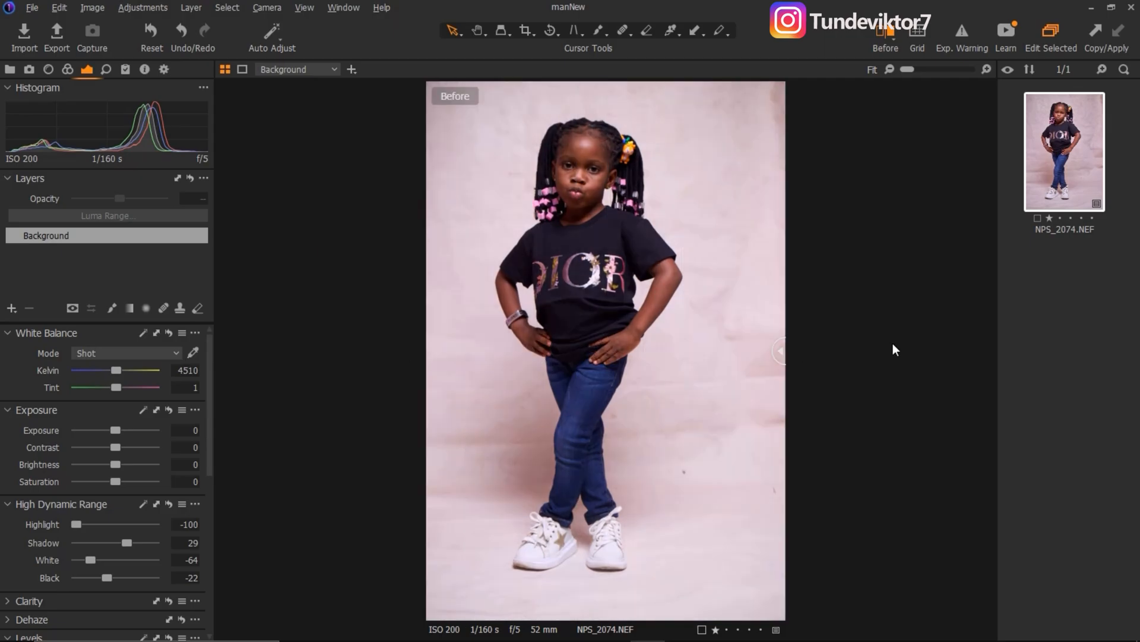
pyautogui.click(889, 34)
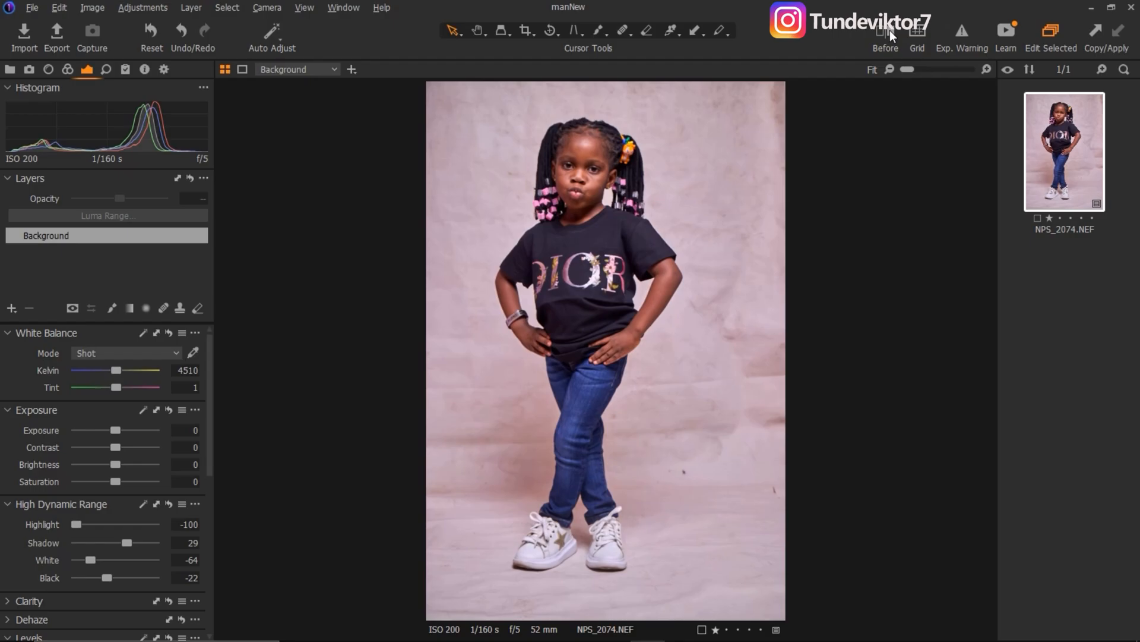
pyautogui.click(890, 31)
pyautogui.moveTo(604, 349); pyautogui.dragTo(395, 354)
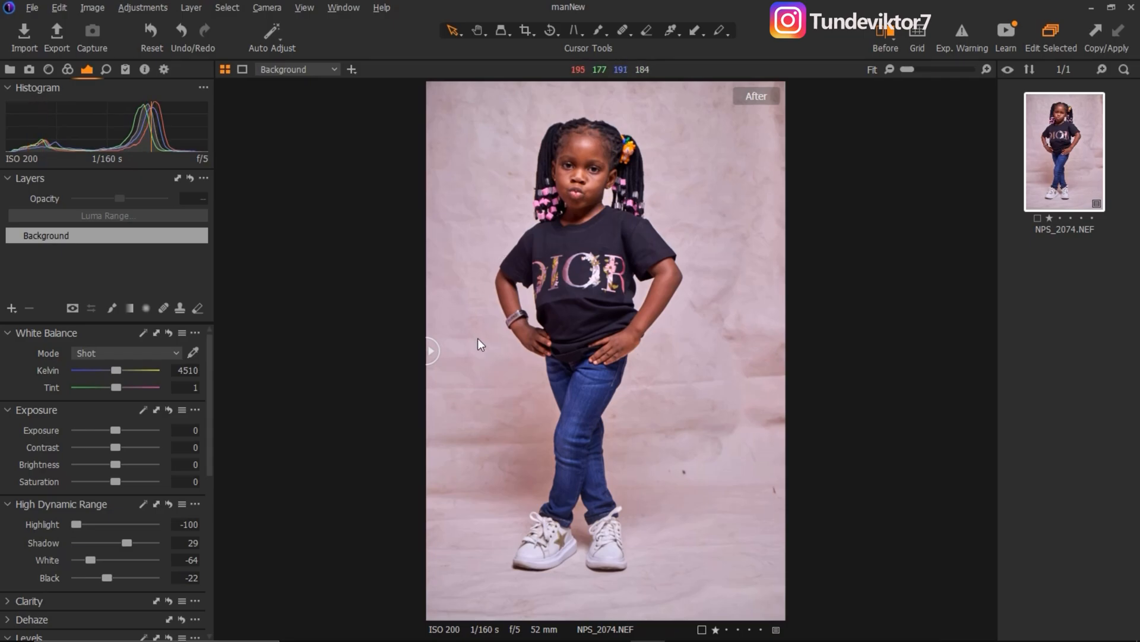
# - Try to crop the photo to a 4x5 ratio, about 12.63 by 15.79 in, framed around the girl from head to shoes
pyautogui.click(525, 31)
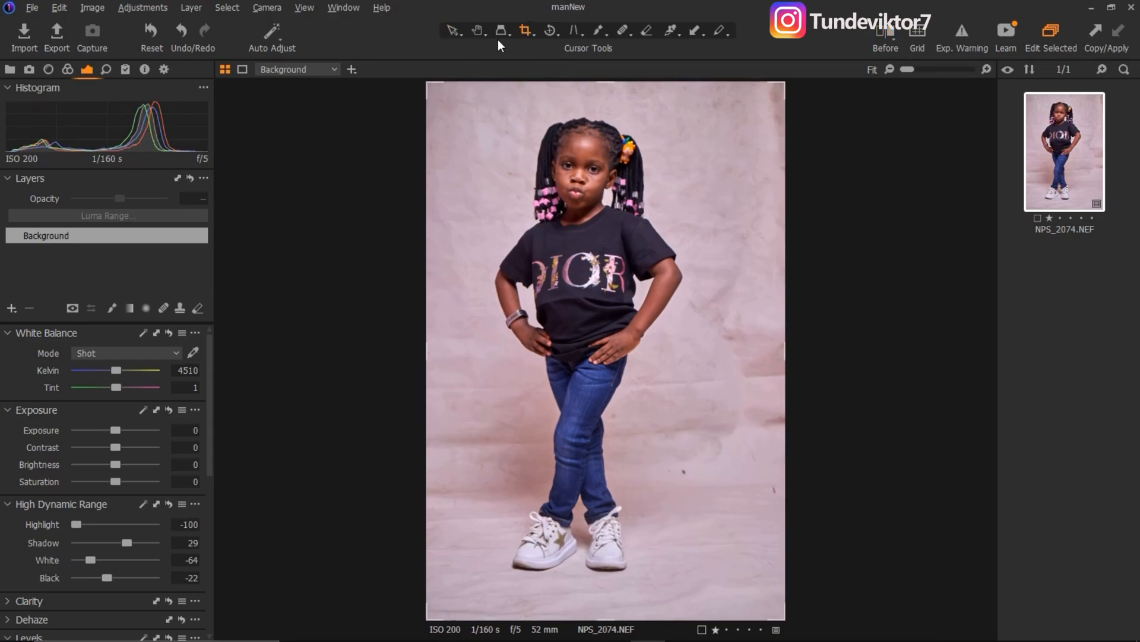
pyautogui.click(528, 33)
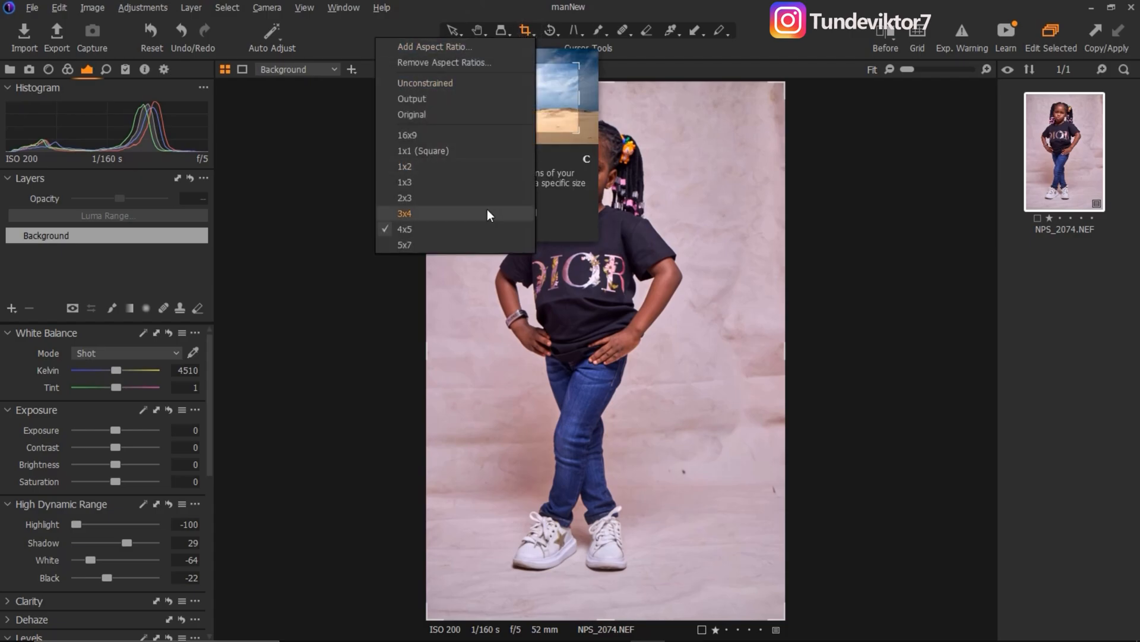
pyautogui.click(449, 223)
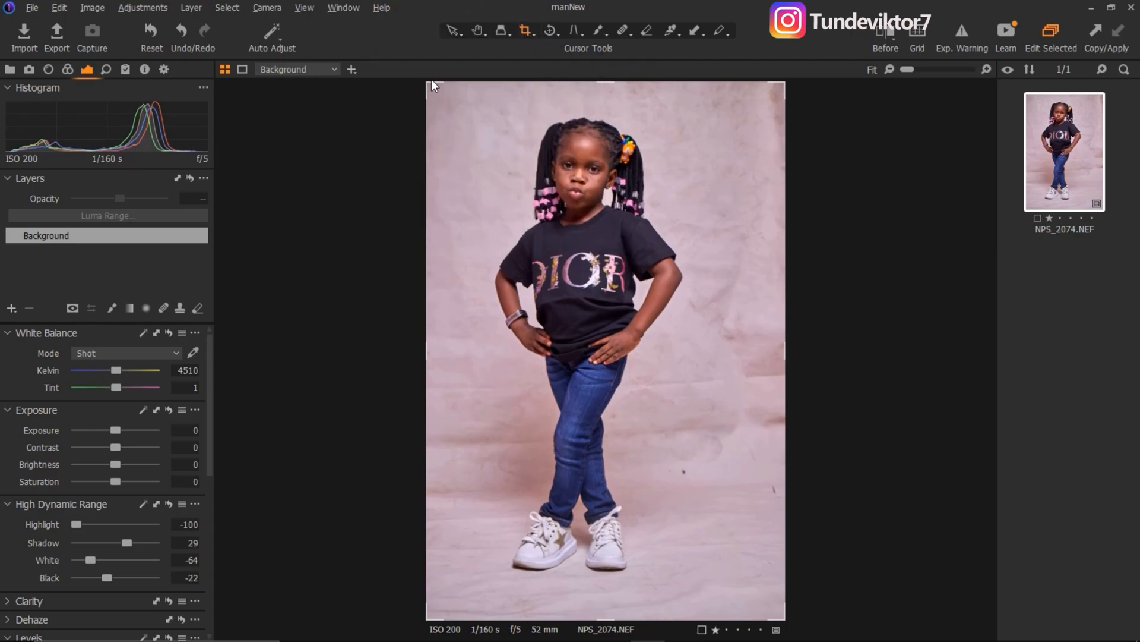
pyautogui.moveTo(430, 83); pyautogui.dragTo(456, 128)
pyautogui.moveTo(585, 297); pyautogui.dragTo(566, 242)
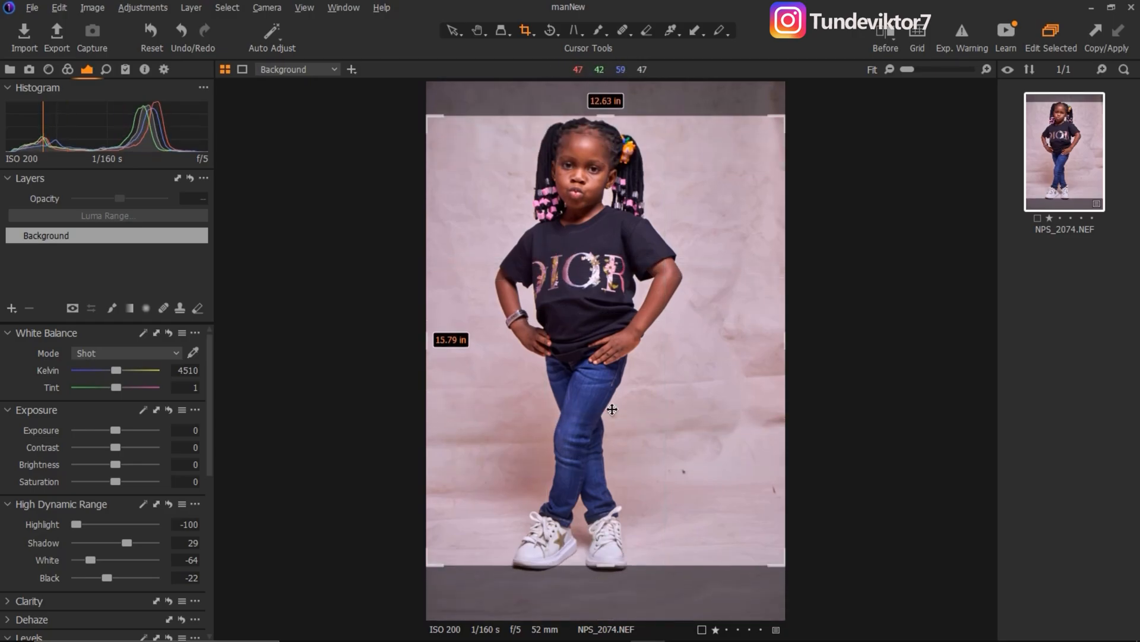
pyautogui.moveTo(598, 354); pyautogui.dragTo(599, 364)
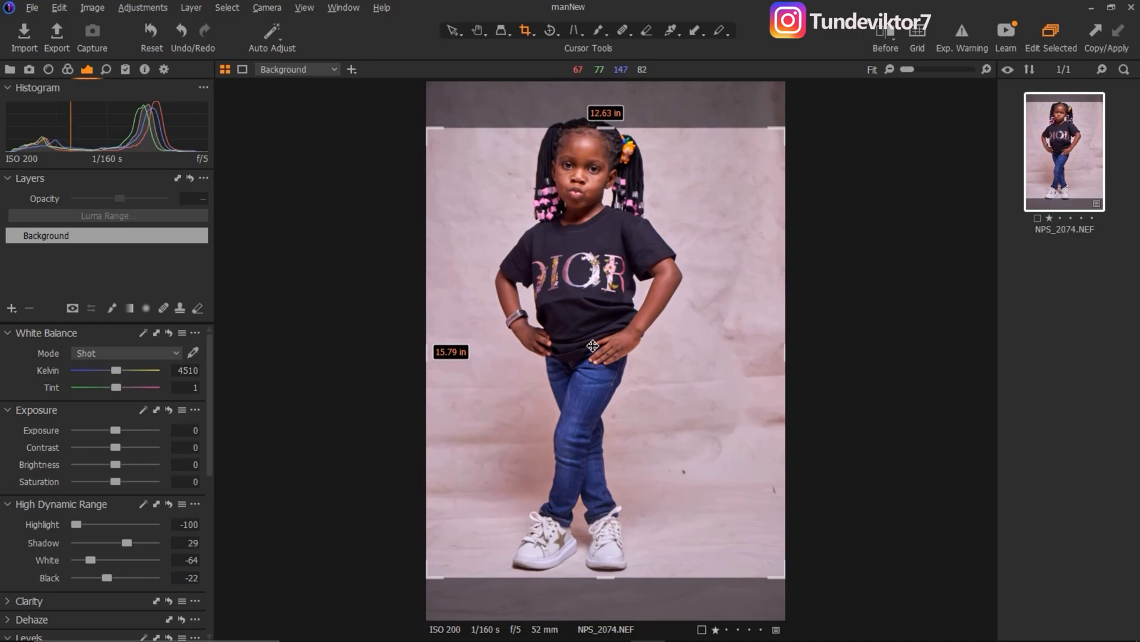
pyautogui.press('h')
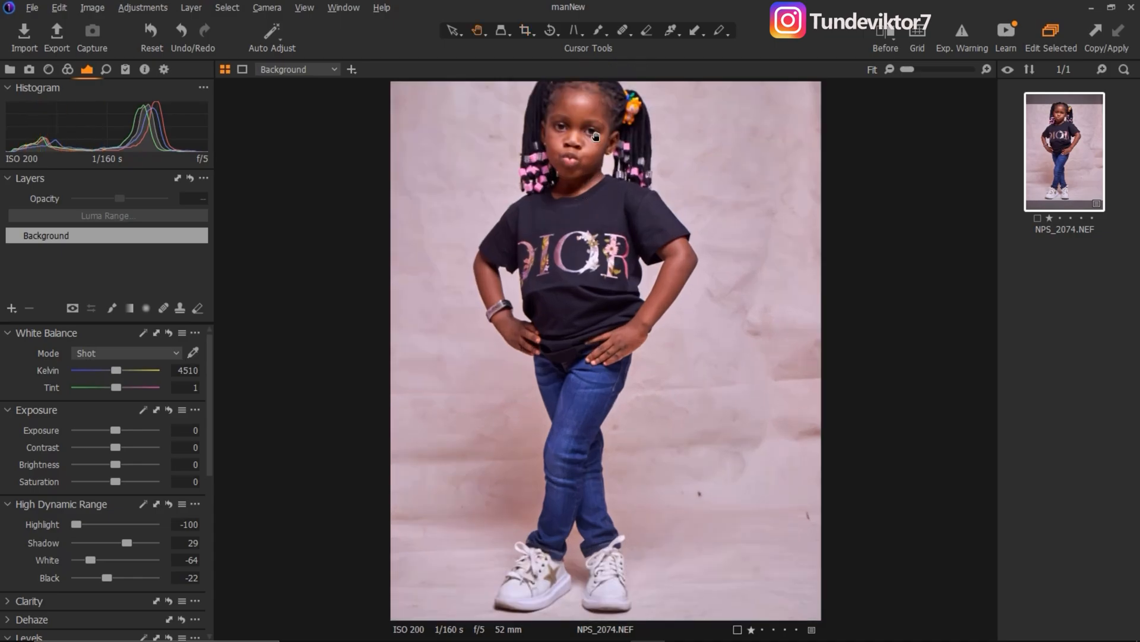
# - Undo the 4x5 crop and return to the selection cursor
pyautogui.press('ctrl')
pyautogui.press('ctrl')
pyautogui.click(184, 30)
pyautogui.press('z')
pyautogui.click(181, 32)
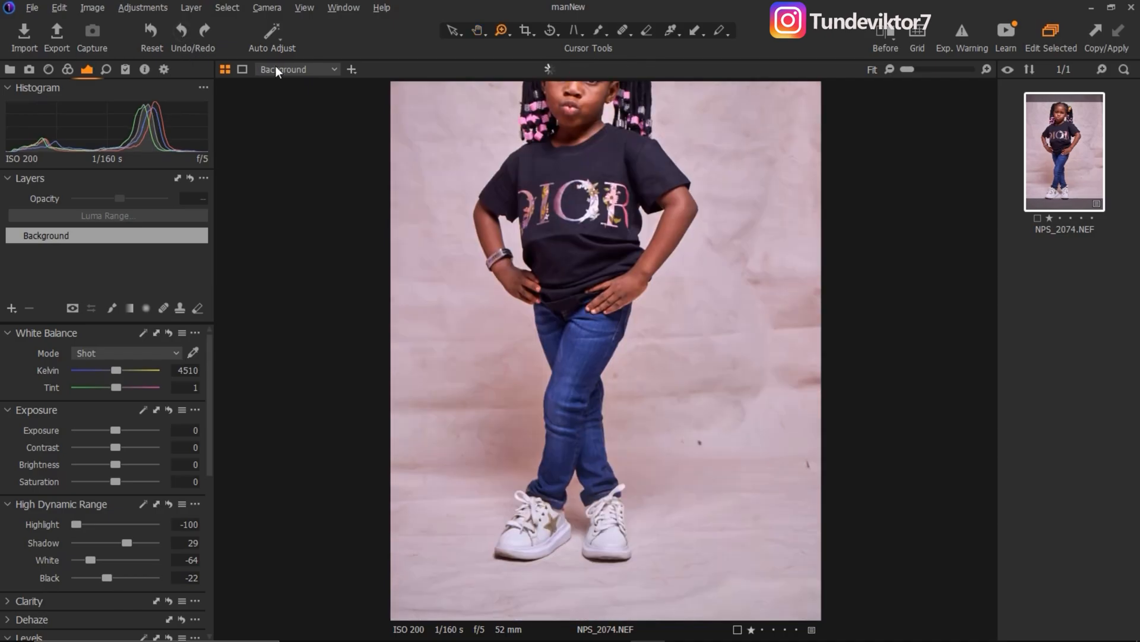
pyautogui.press('v')
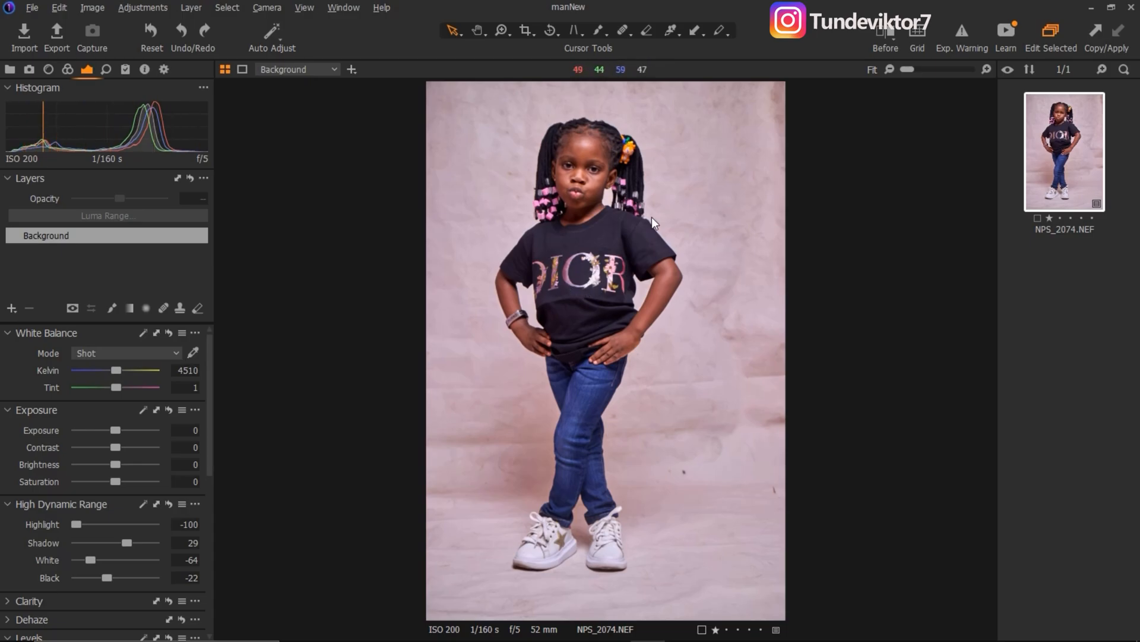
# - Open the photo in Adobe Photoshop CC 2019 as an uncompressed 8-bit TIFF with Adobe RGB (1998), 300 px/in and 100% scale
pyautogui.rightClick(1057, 146)
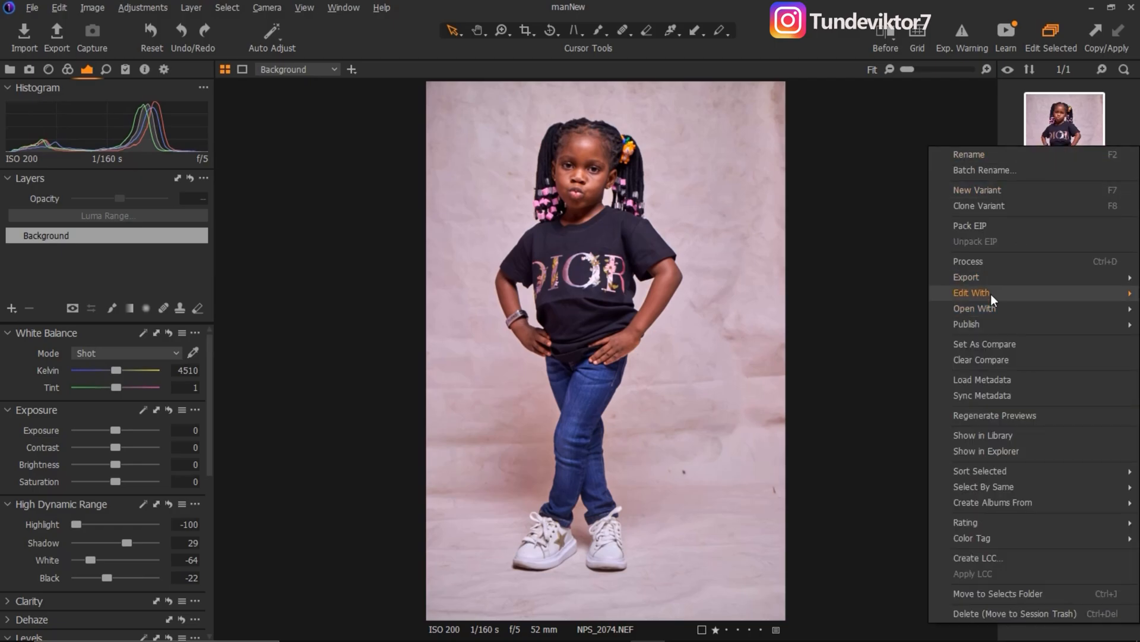
pyautogui.moveTo(975, 293)
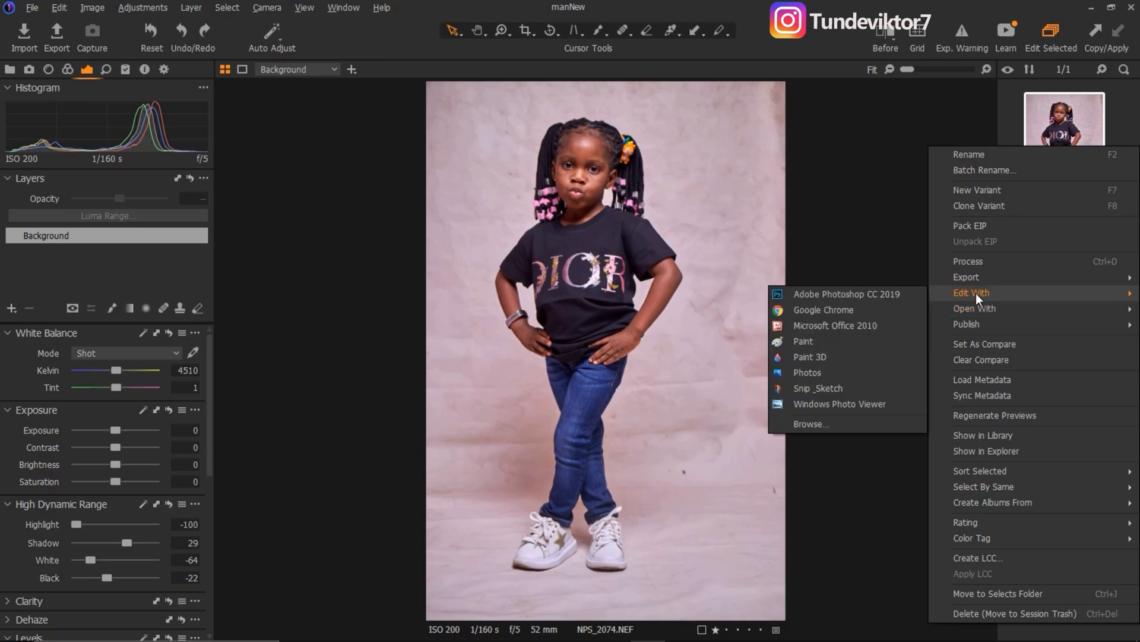
pyautogui.click(857, 293)
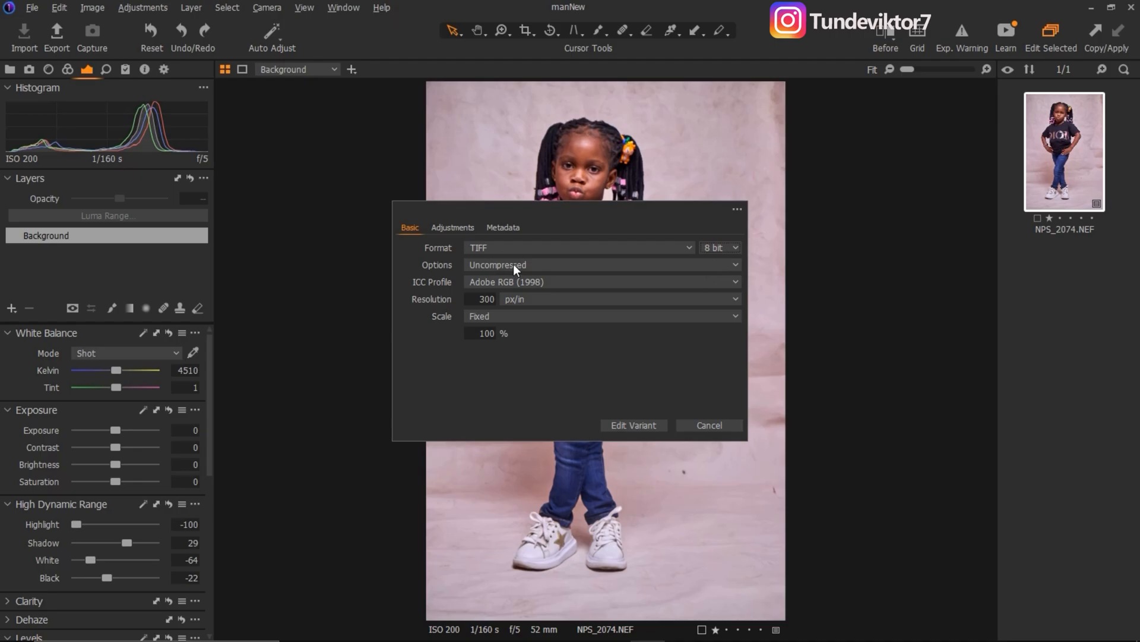
pyautogui.click(546, 269)
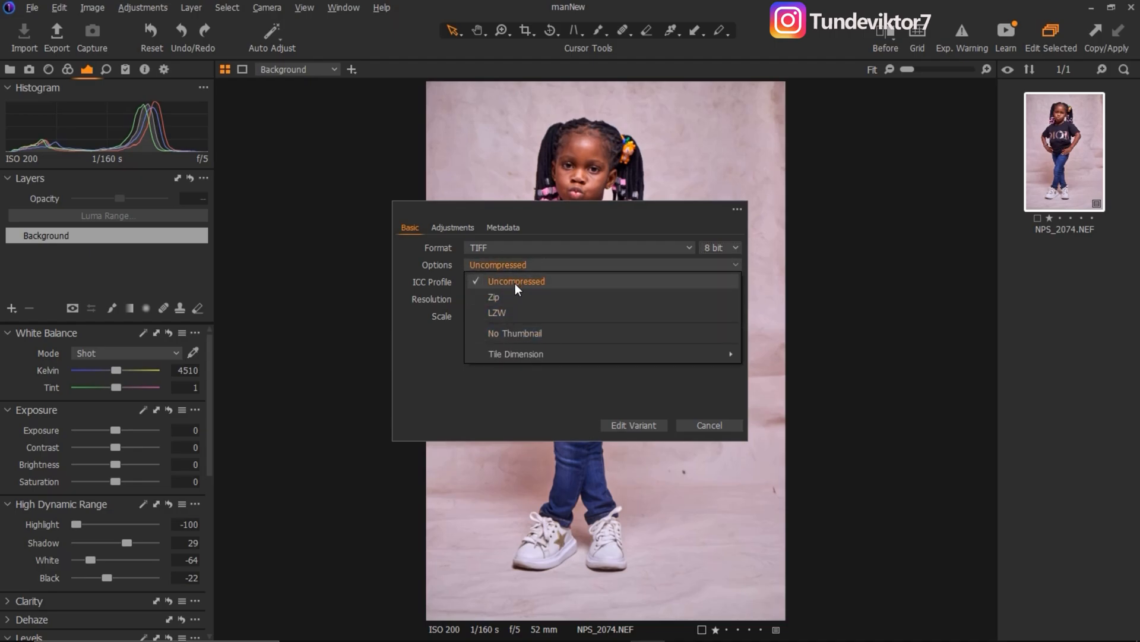
pyautogui.click(516, 282)
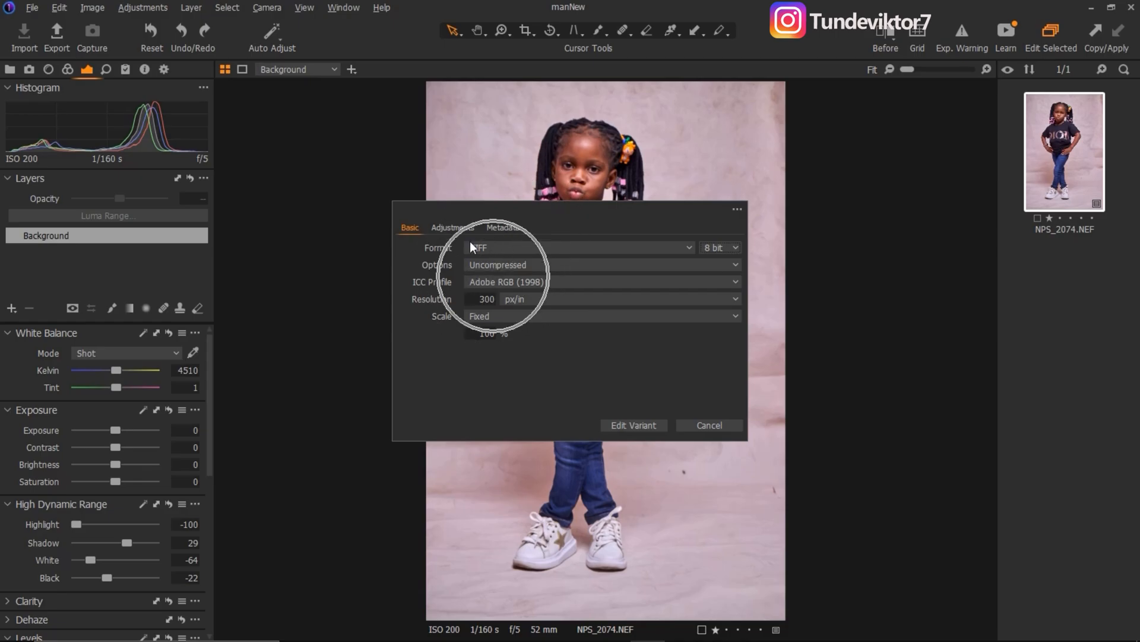
pyautogui.click(632, 426)
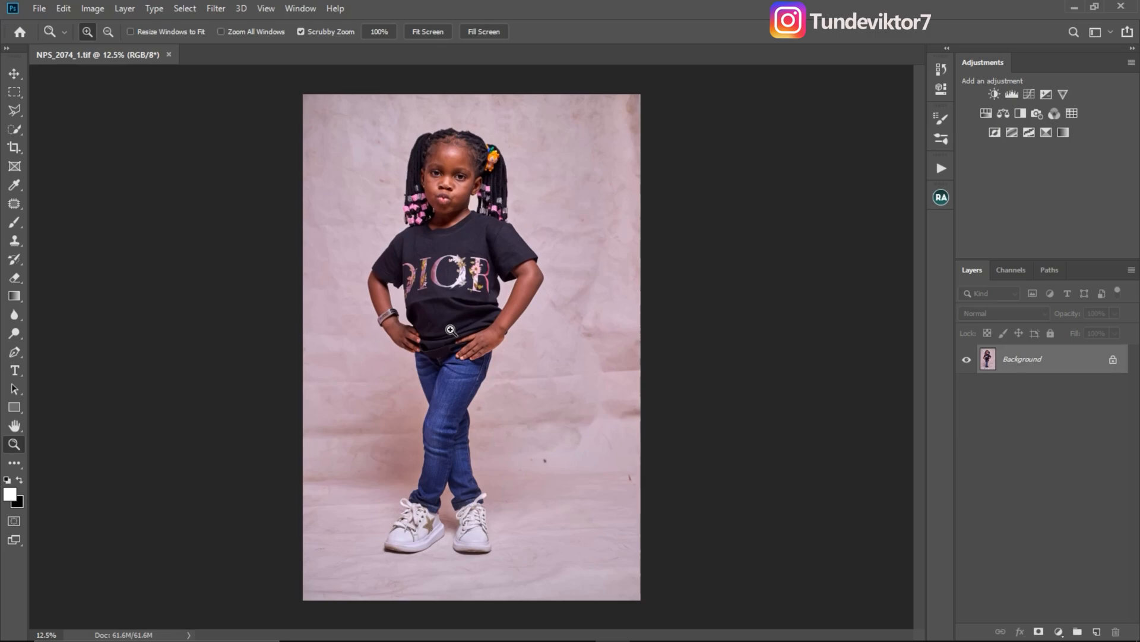
# - Crop the image to 4:5 (8:10) with Content-Aware, leaving space above the head and widening the backdrop beyond both side edges
pyautogui.click(14, 148)
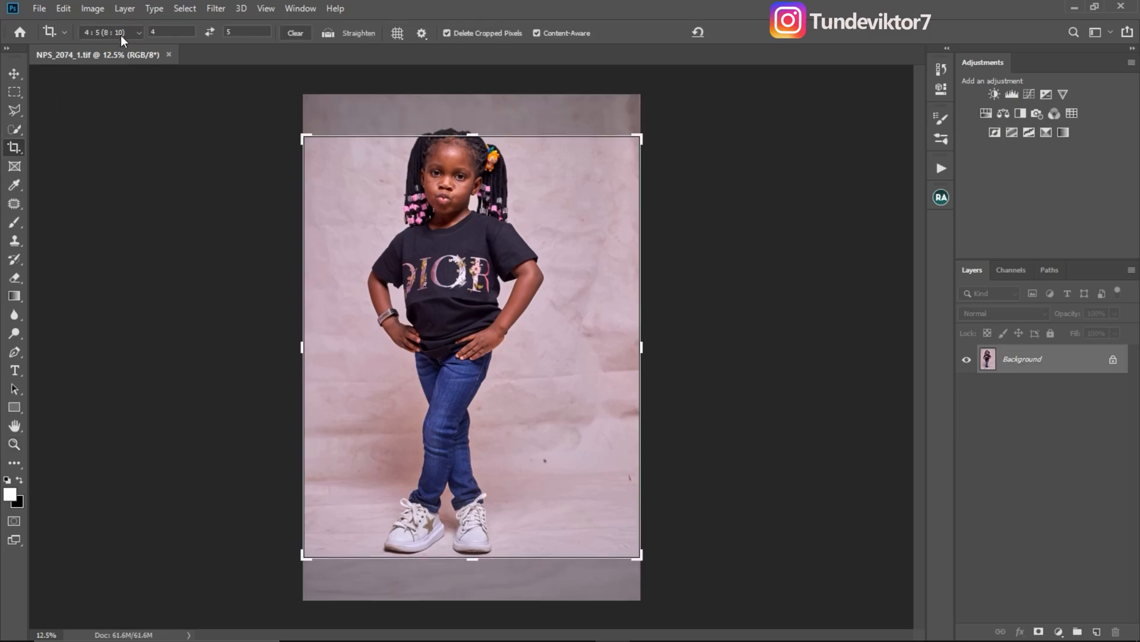
pyautogui.click(123, 35)
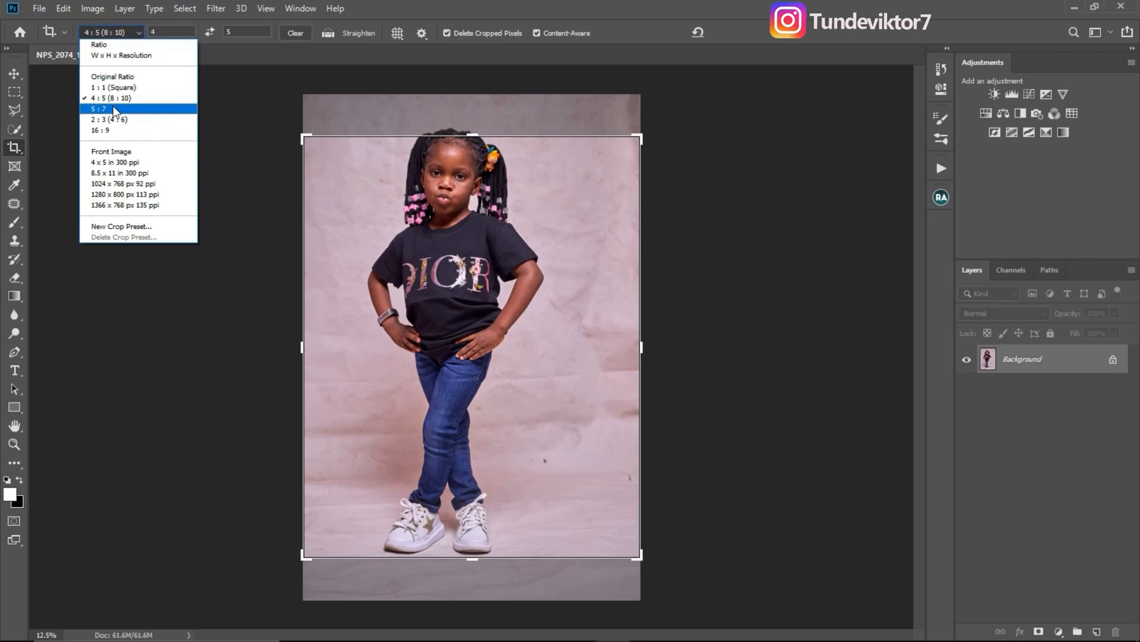
pyautogui.click(117, 107)
pyautogui.click(119, 29)
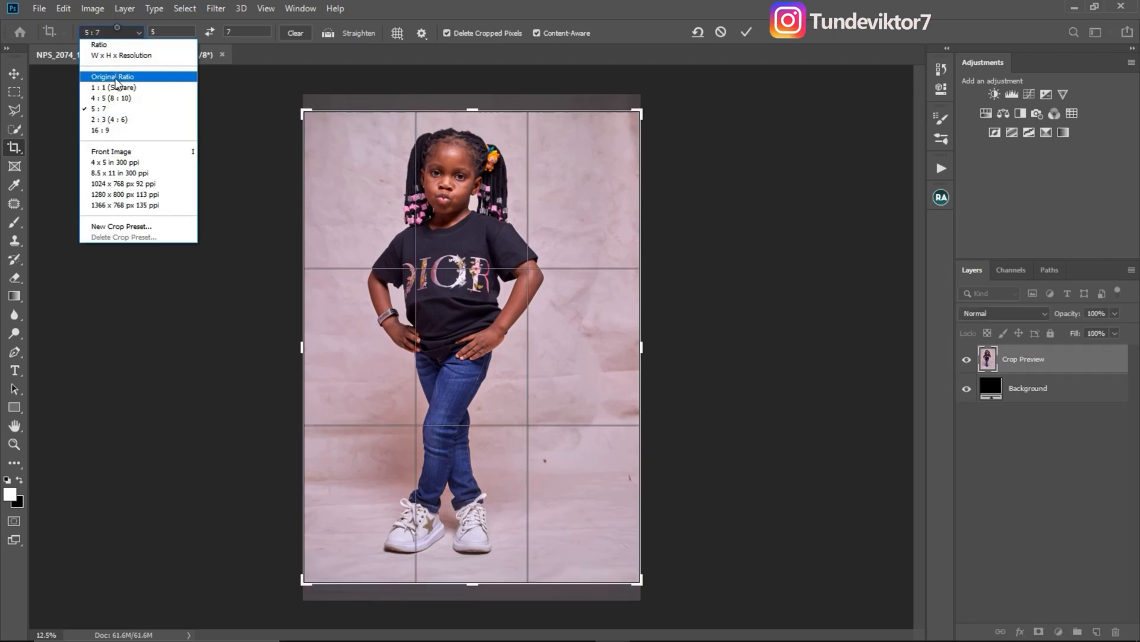
pyautogui.click(117, 101)
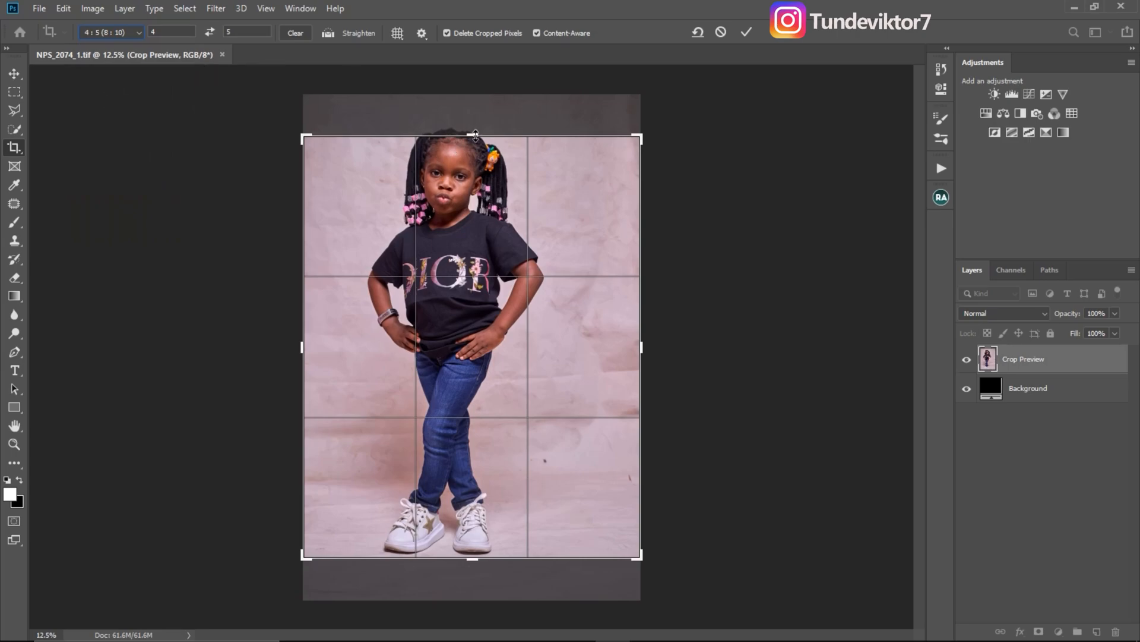
pyautogui.moveTo(472, 139); pyautogui.dragTo(471, 116)
pyautogui.moveTo(494, 339)
pyautogui.mouseDown()
pyautogui.moveTo(495, 323)
pyautogui.moveTo(501, 330)
pyautogui.moveTo(488, 331)
pyautogui.mouseUp()
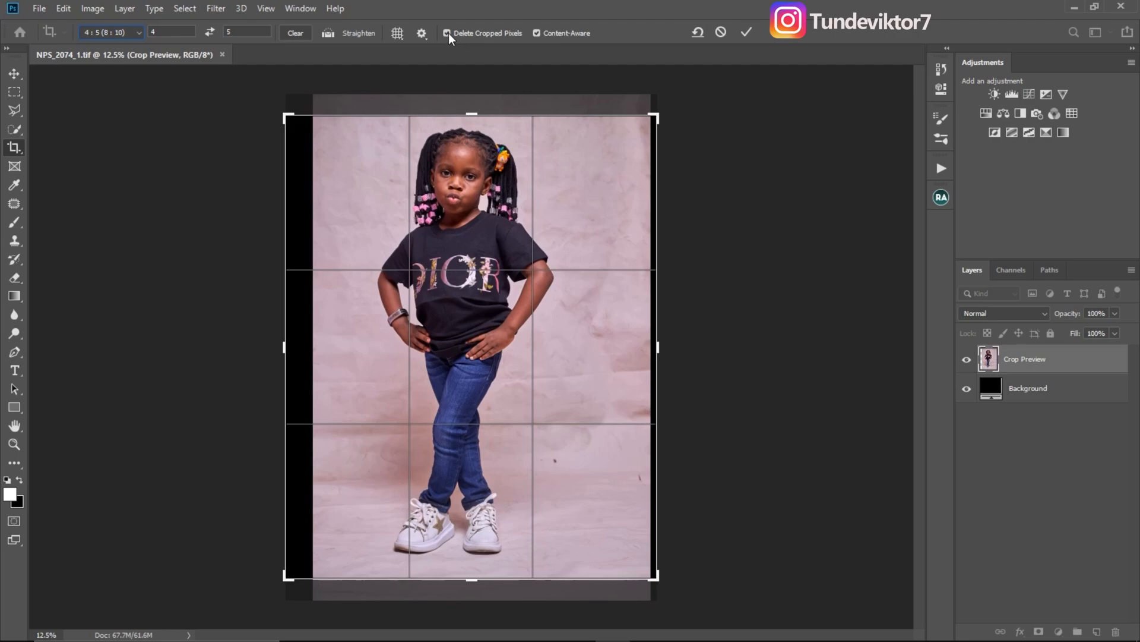
pyautogui.press('ctrl')
pyautogui.press('ctrl')
pyautogui.press('ctrl')
pyautogui.click(747, 32)
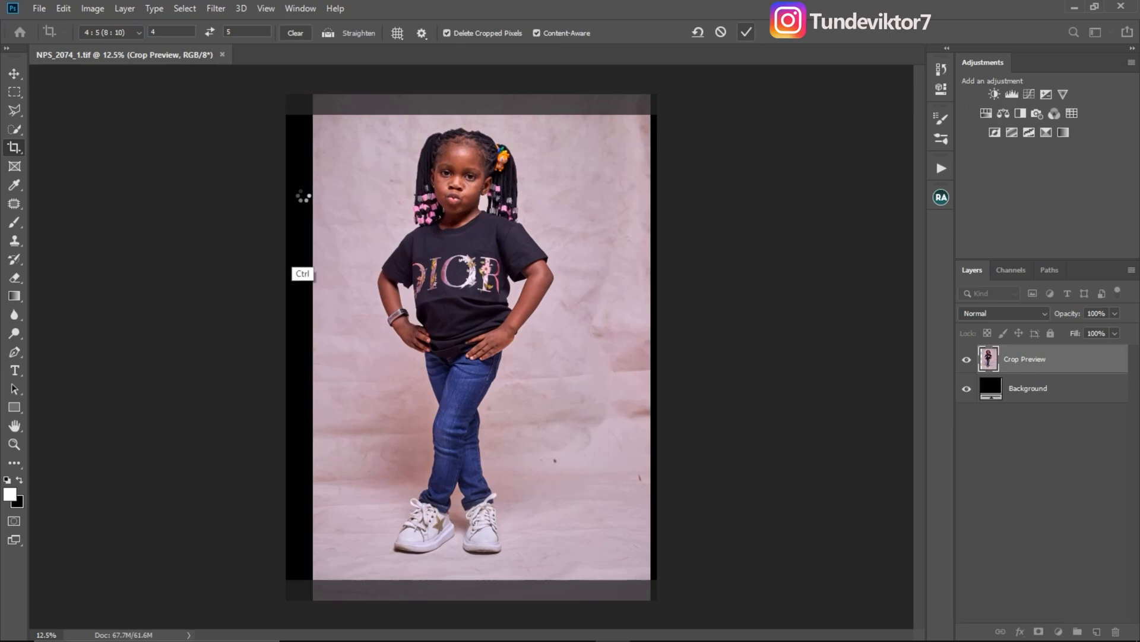
# - Duplicate the cropped background image onto a new layer
pyautogui.press('ctrl')
pyautogui.press('ctrl')
pyautogui.press('ctrl')
pyautogui.press('ctrl')
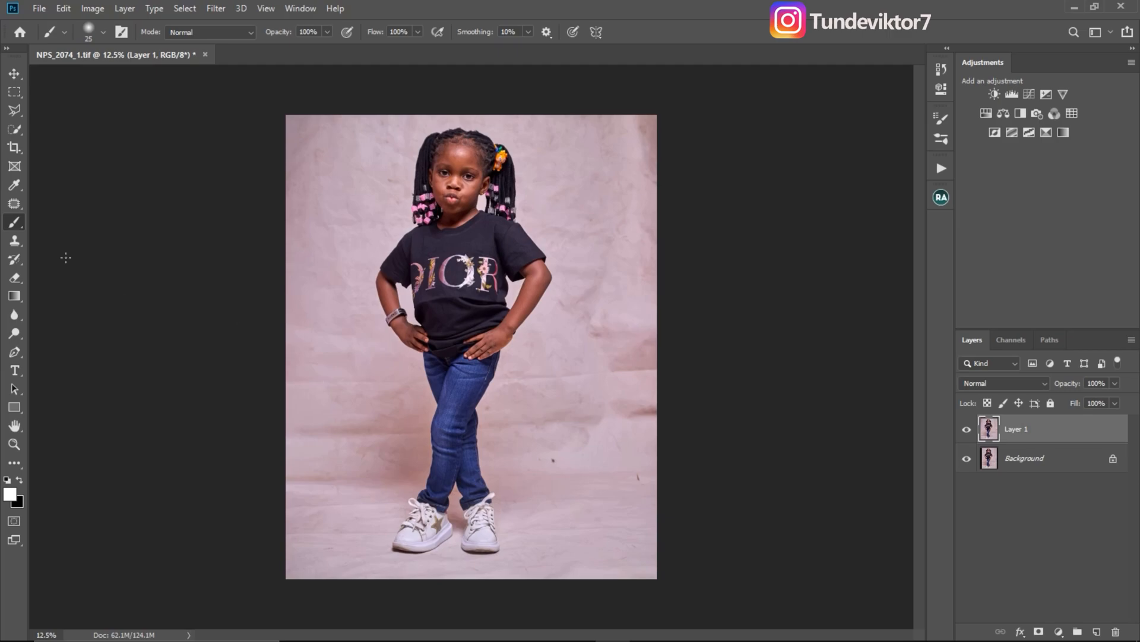
# - Patch the creases in the backdrop to the left of the girl's legs on the duplicate layer
pyautogui.press('j')
pyautogui.moveTo(287, 364)
pyautogui.mouseDown()
pyautogui.moveTo(254, 410)
pyautogui.moveTo(318, 434)
pyautogui.moveTo(354, 425)
pyautogui.mouseUp()
pyautogui.hotkey('ctrl', 'd')
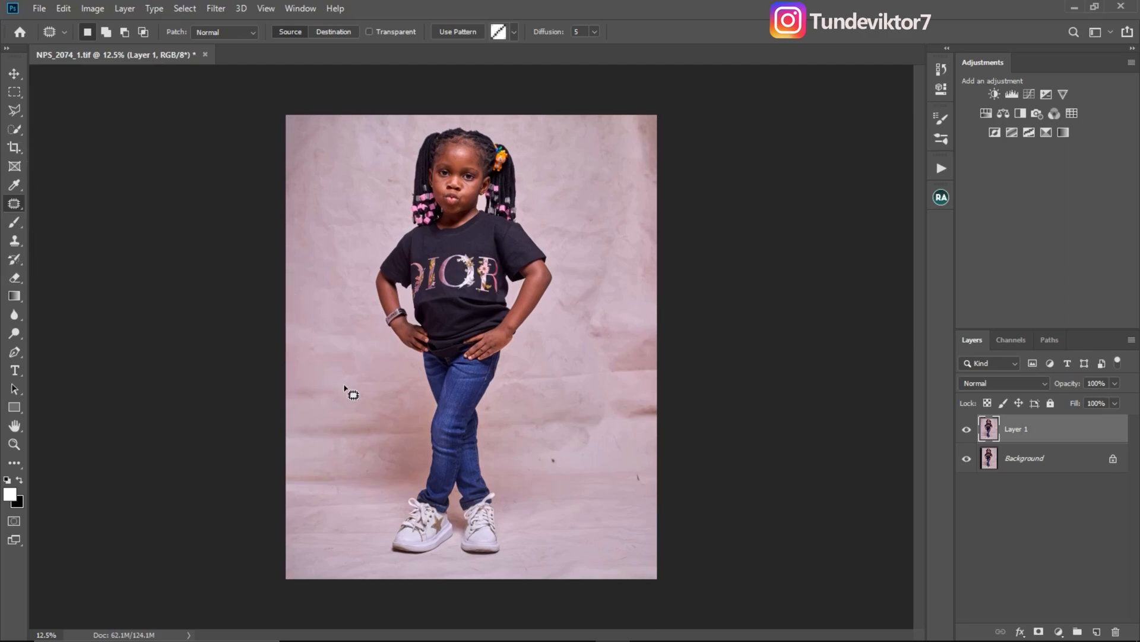
pyautogui.moveTo(333, 374)
pyautogui.mouseDown()
pyautogui.moveTo(338, 401)
pyautogui.moveTo(334, 377)
pyautogui.mouseUp()
pyautogui.moveTo(386, 393); pyautogui.dragTo(373, 402)
pyautogui.hotkey('ctrl', 'd')
# - Patch the creases, stains and dark specks in the backdrop to the right of the girl's legs
pyautogui.moveTo(566, 368)
pyautogui.mouseDown()
pyautogui.moveTo(680, 370)
pyautogui.moveTo(549, 397)
pyautogui.moveTo(512, 373)
pyautogui.moveTo(494, 396)
pyautogui.moveTo(559, 392)
pyautogui.mouseUp()
pyautogui.hotkey('ctrl', 'd')
pyautogui.moveTo(544, 384)
pyautogui.mouseDown()
pyautogui.moveTo(657, 427)
pyautogui.moveTo(595, 430)
pyautogui.mouseUp()
pyautogui.hotkey('ctrl', 'd')
pyautogui.moveTo(624, 410)
pyautogui.mouseDown()
pyautogui.moveTo(608, 380)
pyautogui.moveTo(512, 386)
pyautogui.moveTo(486, 408)
pyautogui.moveTo(501, 433)
pyautogui.moveTo(585, 422)
pyautogui.mouseUp()
pyautogui.hotkey('ctrl', 'd')
pyautogui.moveTo(546, 410); pyautogui.dragTo(631, 515)
pyautogui.hotkey('ctrl', 'd')
pyautogui.hotkey('ctrl', 'd')
pyautogui.moveTo(591, 462)
pyautogui.mouseDown()
pyautogui.moveTo(554, 455)
pyautogui.moveTo(562, 461)
pyautogui.mouseUp()
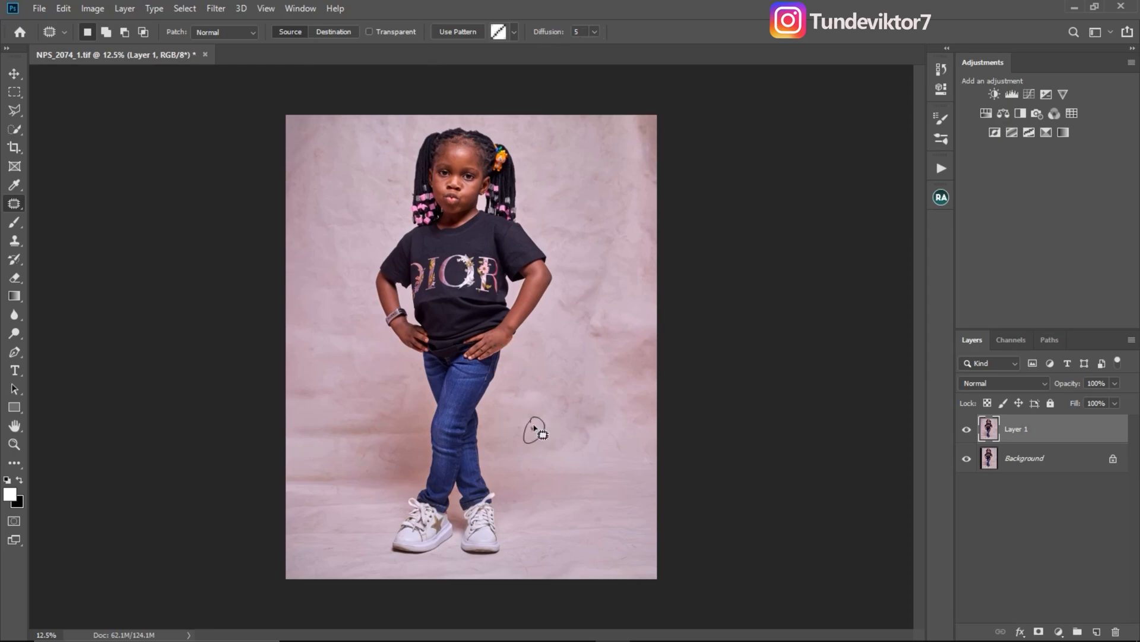
# - Patch the lower-left floor crease and the wrinkles and blotches in the upper backdrop on both sides of the girl
pyautogui.moveTo(285, 472)
pyautogui.mouseDown()
pyautogui.moveTo(290, 507)
pyautogui.moveTo(288, 482)
pyautogui.mouseUp()
pyautogui.moveTo(348, 483); pyautogui.dragTo(364, 529)
pyautogui.moveTo(563, 306)
pyautogui.mouseDown()
pyautogui.moveTo(552, 325)
pyautogui.moveTo(564, 264)
pyautogui.mouseUp()
pyautogui.moveTo(540, 228); pyautogui.dragTo(645, 220)
pyautogui.moveTo(630, 166); pyautogui.dragTo(590, 173)
pyautogui.moveTo(330, 116)
pyautogui.mouseDown()
pyautogui.moveTo(295, 224)
pyautogui.moveTo(279, 216)
pyautogui.mouseUp()
pyautogui.moveTo(315, 166); pyautogui.dragTo(364, 208)
pyautogui.click(614, 389)
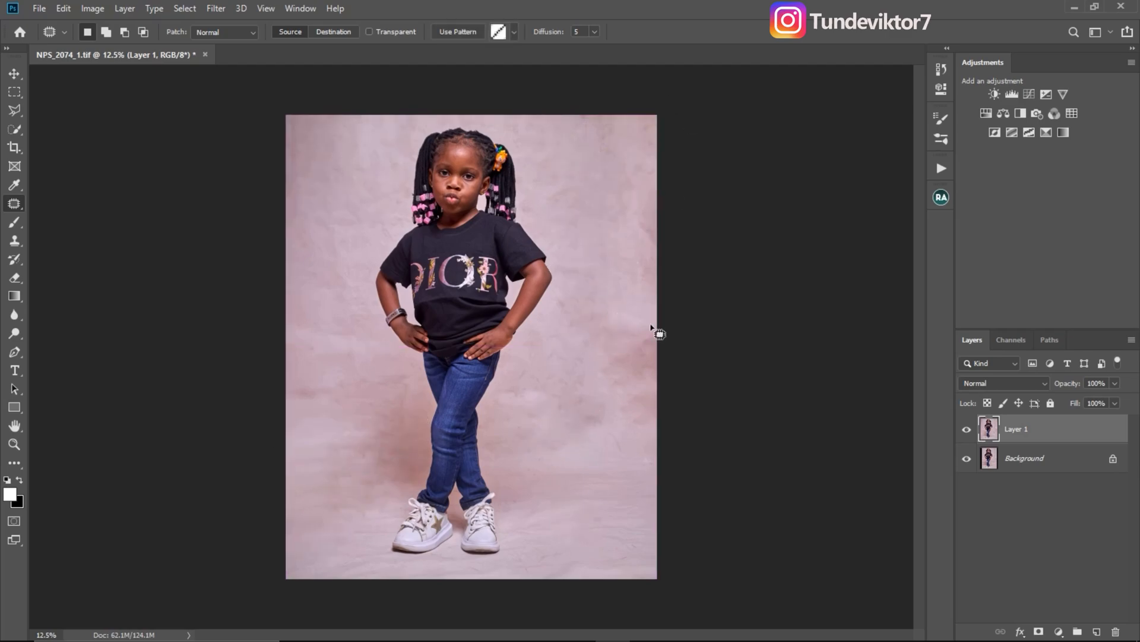
# - Run the Beauty Retouch frequency separation via Gaussian Blur with a blur radius of 4 pixels
pyautogui.press('z')
pyautogui.moveTo(483, 205); pyautogui.dragTo(486, 180)
pyautogui.press('j')
pyautogui.press('z')
pyautogui.press('j')
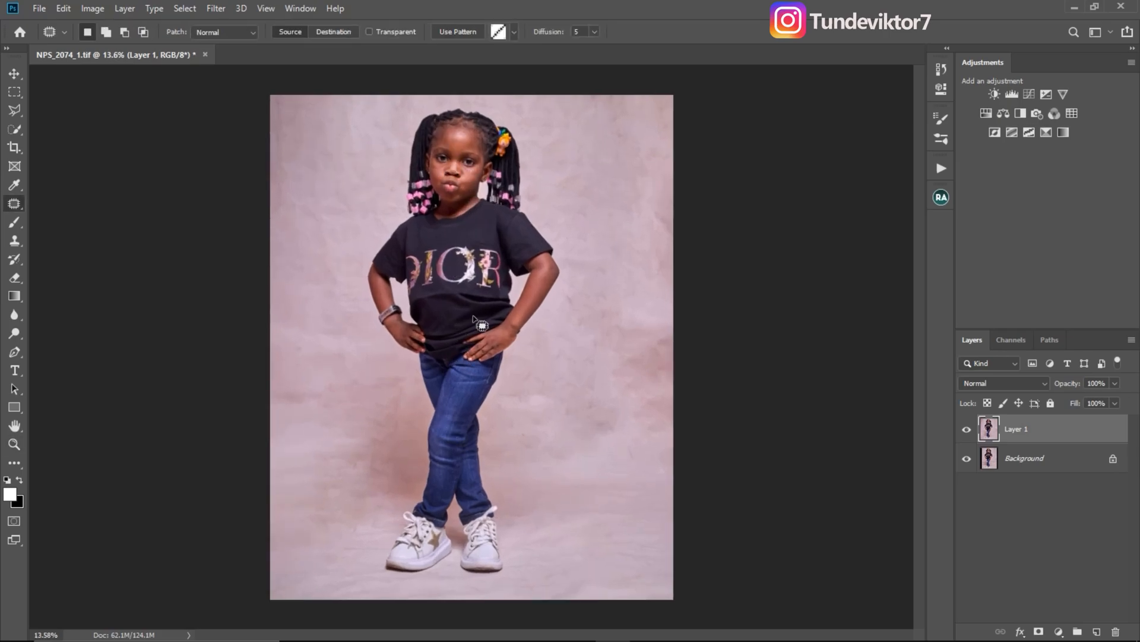
pyautogui.click(941, 198)
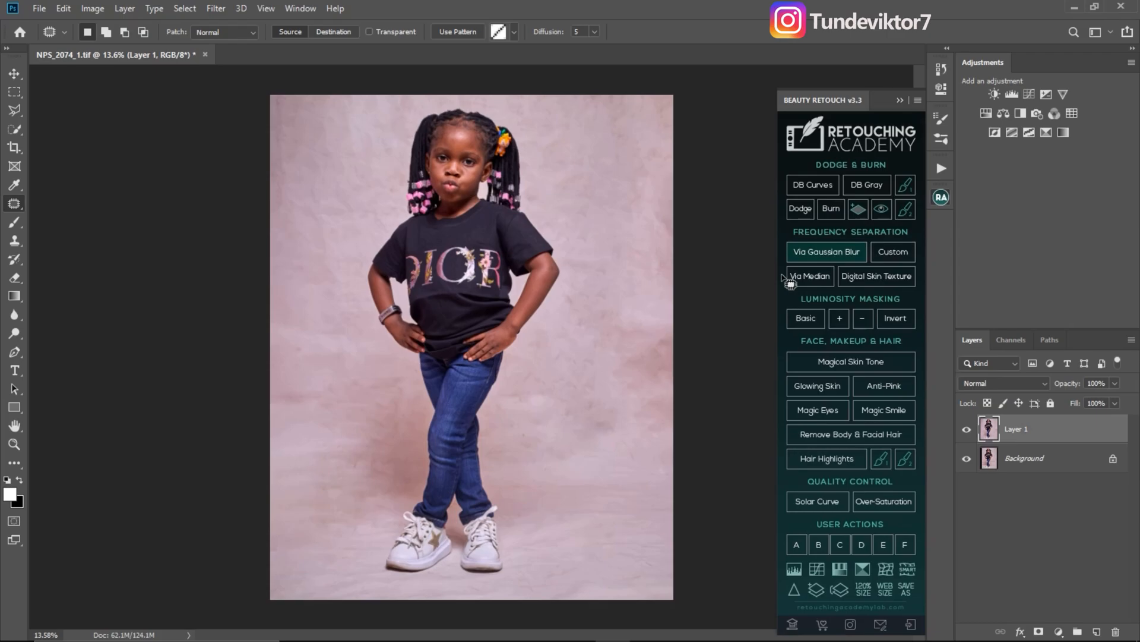
pyautogui.click(791, 254)
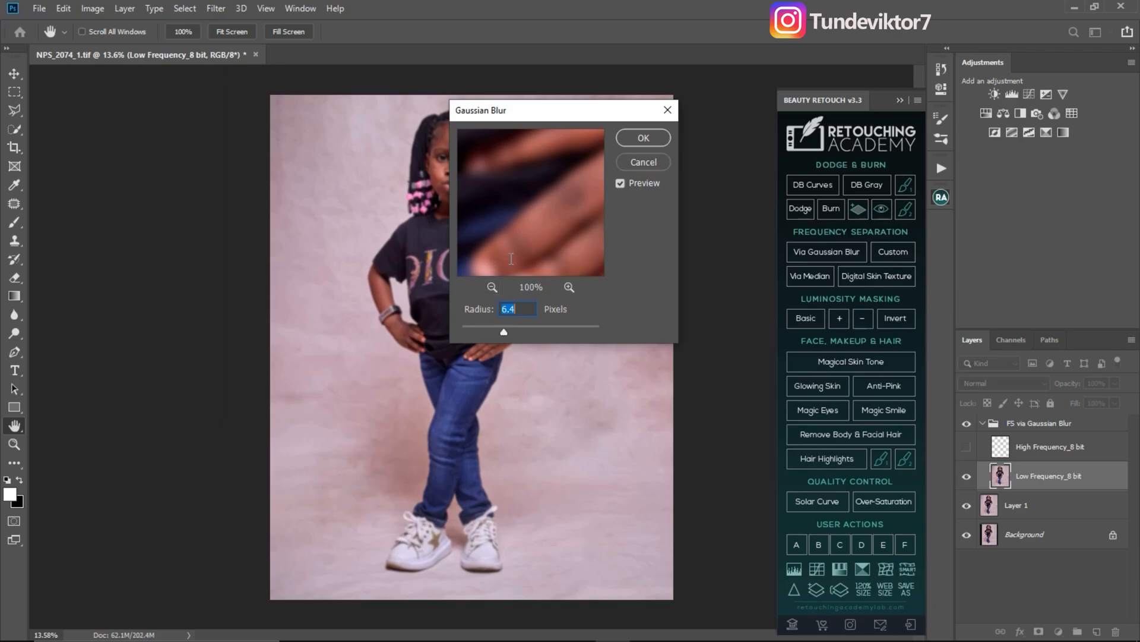
pyautogui.write('4')
pyautogui.click(641, 138)
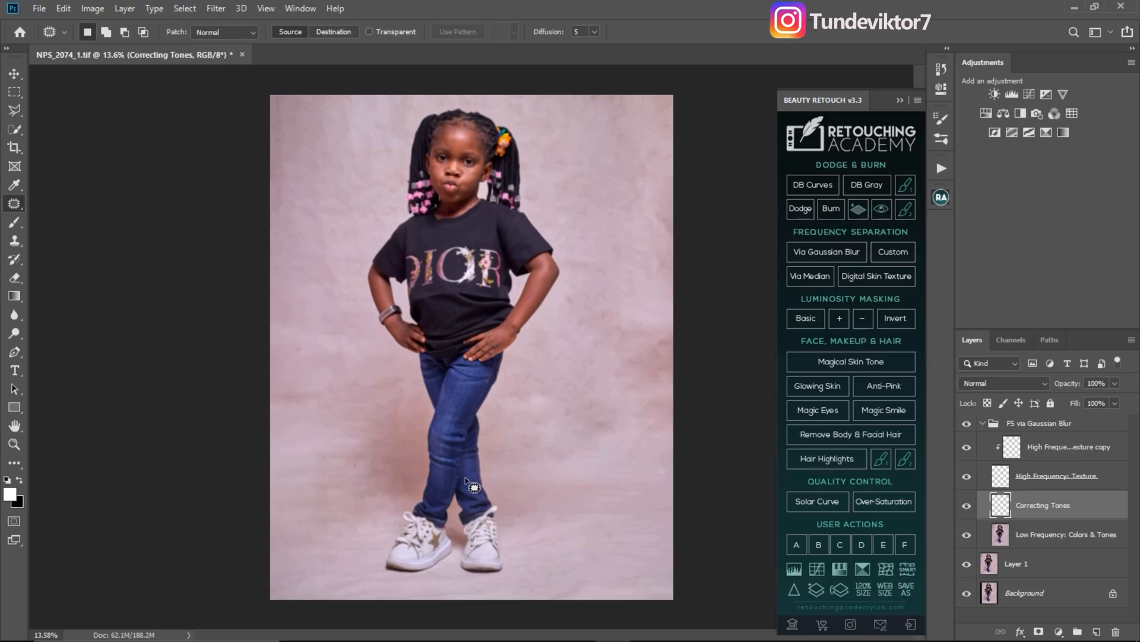
# - Clone clean skin texture over the forehead blemishes on the High Frequency: Texture copy layer with the Clone Stamp tool
pyautogui.press('z')
pyautogui.moveTo(466, 155); pyautogui.dragTo(562, 209)
pyautogui.press('j')
pyautogui.moveTo(466, 201); pyautogui.dragTo(431, 264)
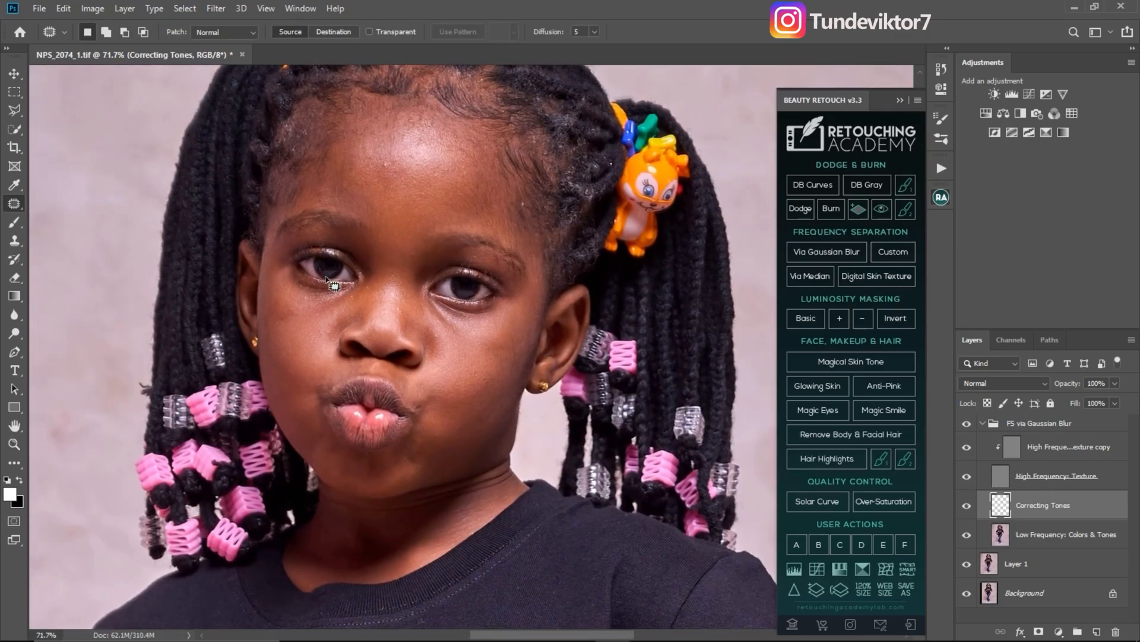
pyautogui.click(1021, 449)
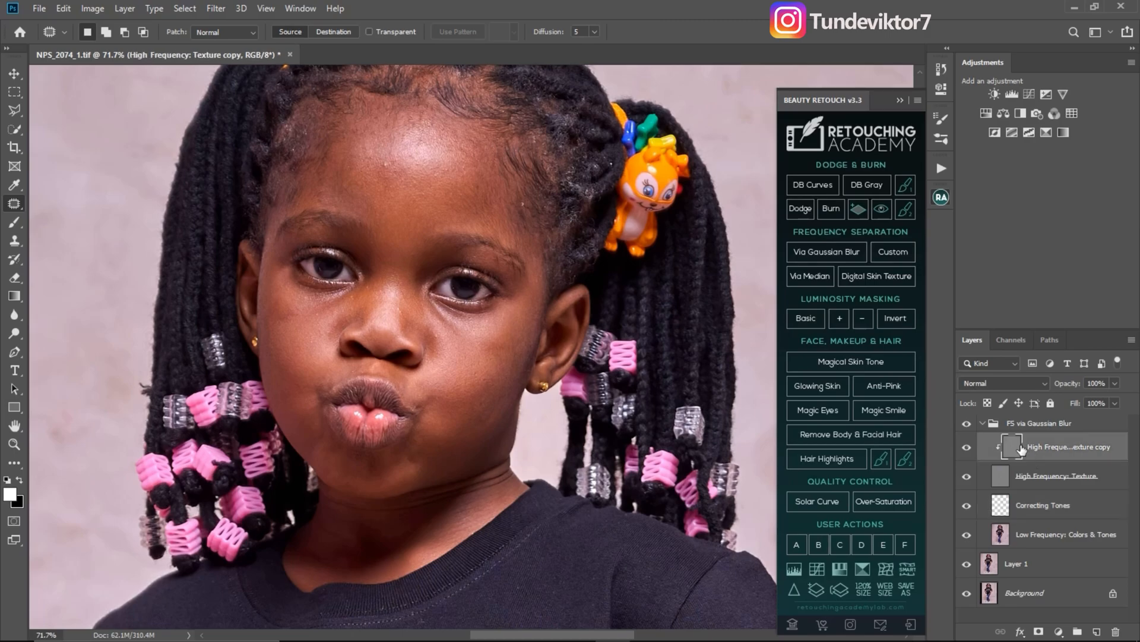
pyautogui.press('ctrl')
pyautogui.press('ctrl')
pyautogui.press('ctrl')
pyautogui.click(16, 240)
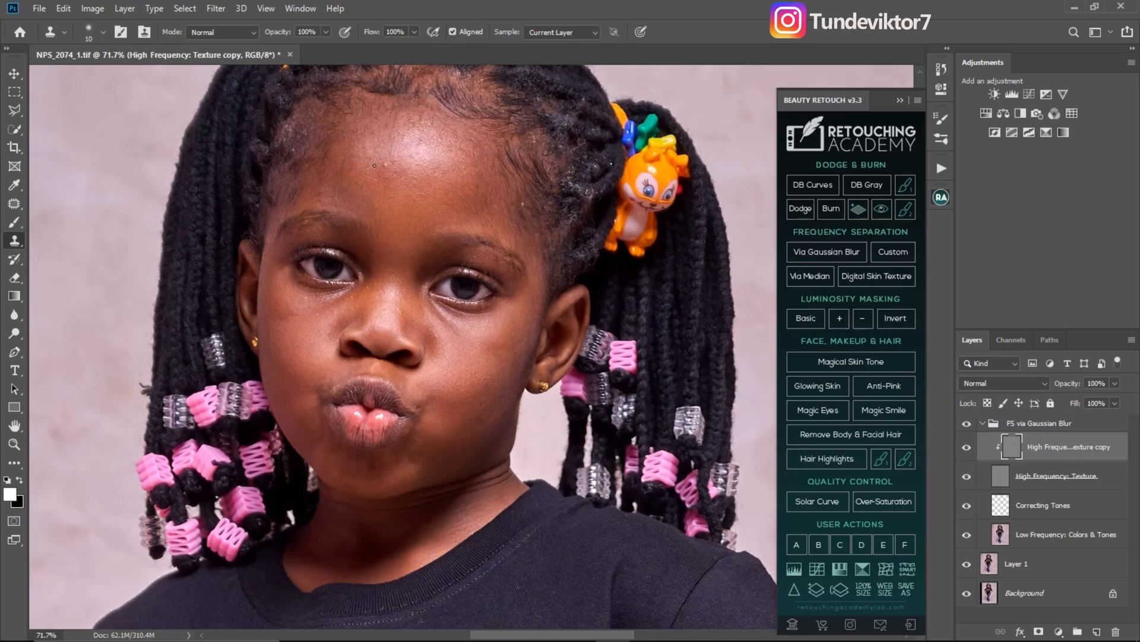
pyautogui.press('alt')
pyautogui.keyDown('alt'); pyautogui.click(374, 174); pyautogui.keyUp('alt')
pyautogui.press('alt')
pyautogui.moveTo(497, 249); pyautogui.dragTo(531, 237)
# - Clone out the small skin blemishes above the upper lip and along the side of the nose
pyautogui.hotkey('ctrl', 'space')
pyautogui.click(528, 188)
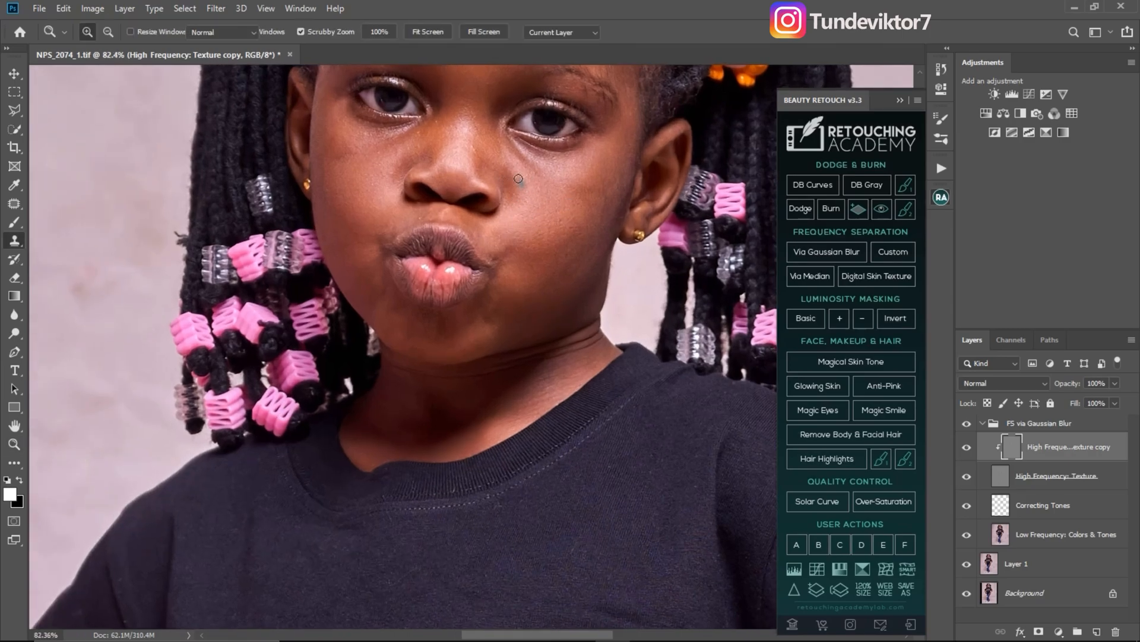
pyautogui.moveTo(395, 182); pyautogui.dragTo(423, 255)
pyautogui.keyDown('alt'); pyautogui.click(423, 255); pyautogui.keyUp('alt')
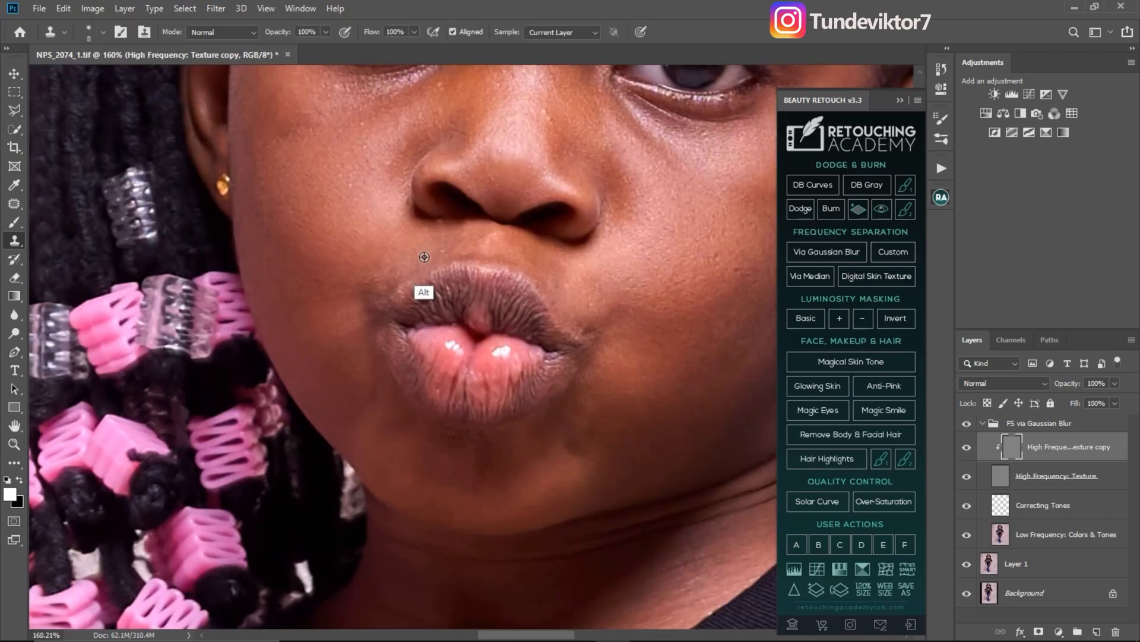
pyautogui.moveTo(503, 127); pyautogui.dragTo(413, 224)
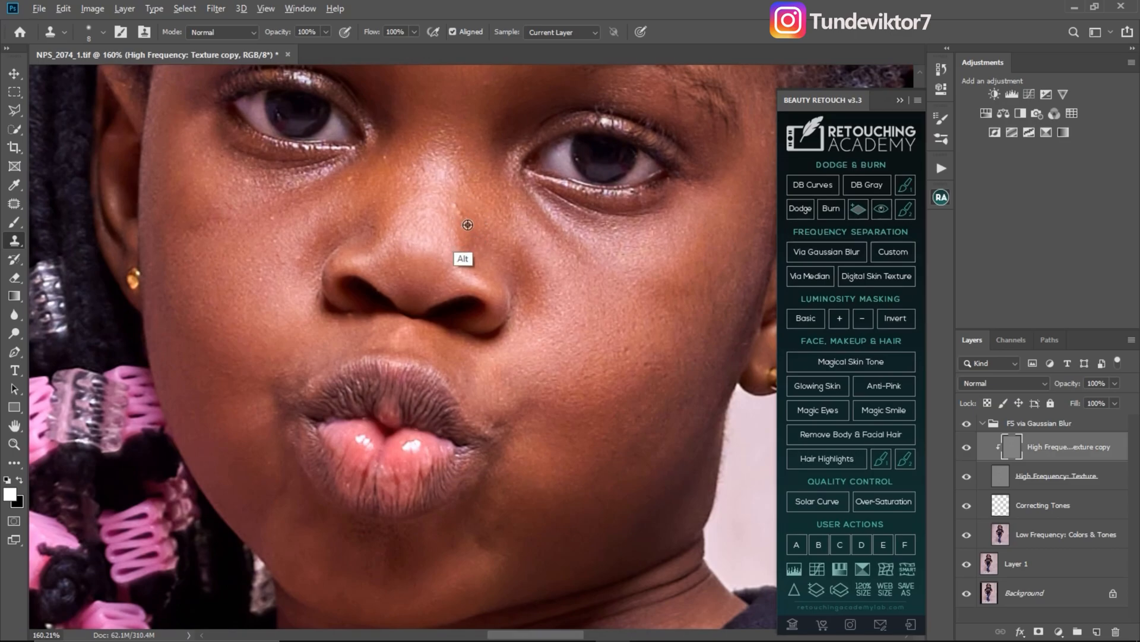
pyautogui.keyDown('alt'); pyautogui.click(467, 227); pyautogui.keyUp('alt')
pyautogui.click(462, 211)
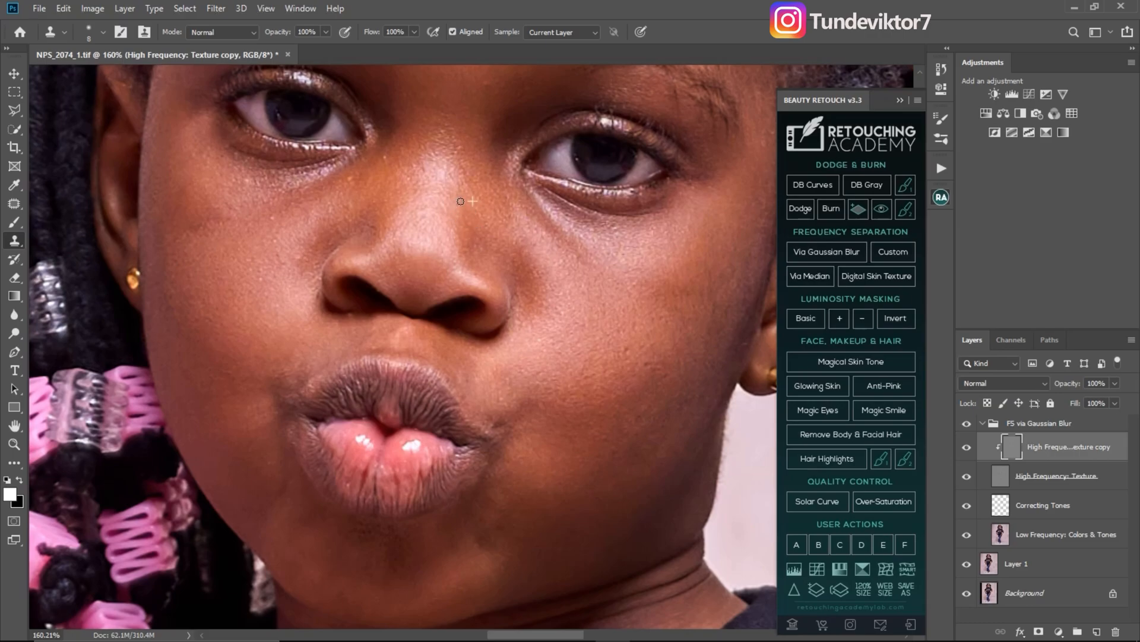
pyautogui.press('z')
pyautogui.moveTo(448, 242)
pyautogui.mouseDown()
pyautogui.moveTo(433, 308)
pyautogui.moveTo(392, 344)
pyautogui.mouseUp()
pyautogui.hotkey('ctrl', '0')
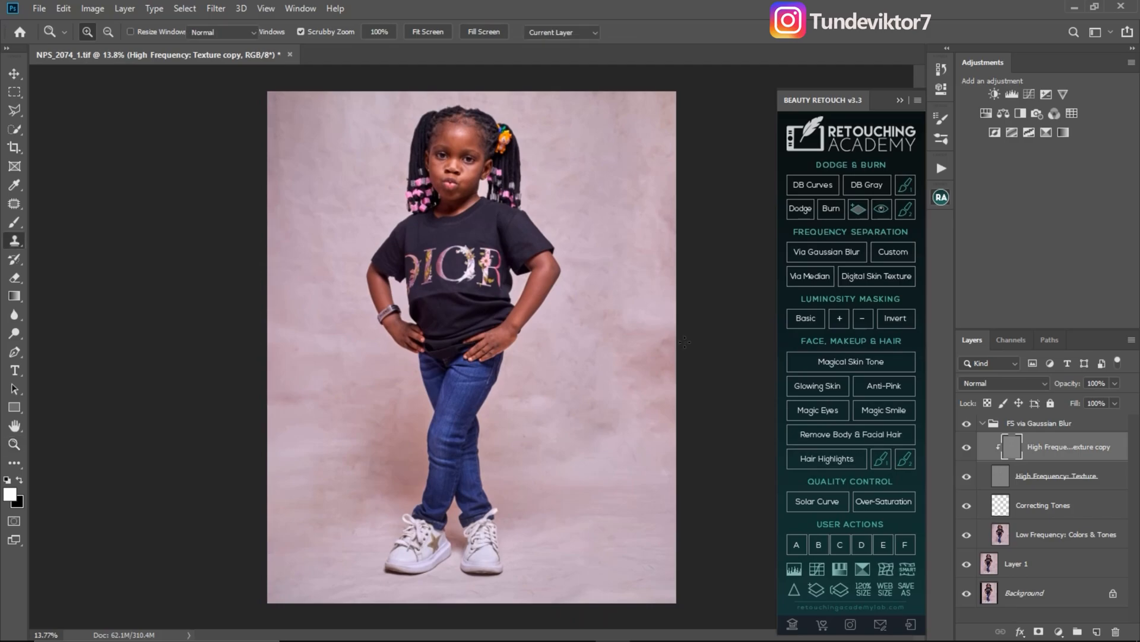
# - Set up the Mixer Brush on the Correcting Tones layer with the High Frequency: Texture layer hidden
pyautogui.click(1002, 512)
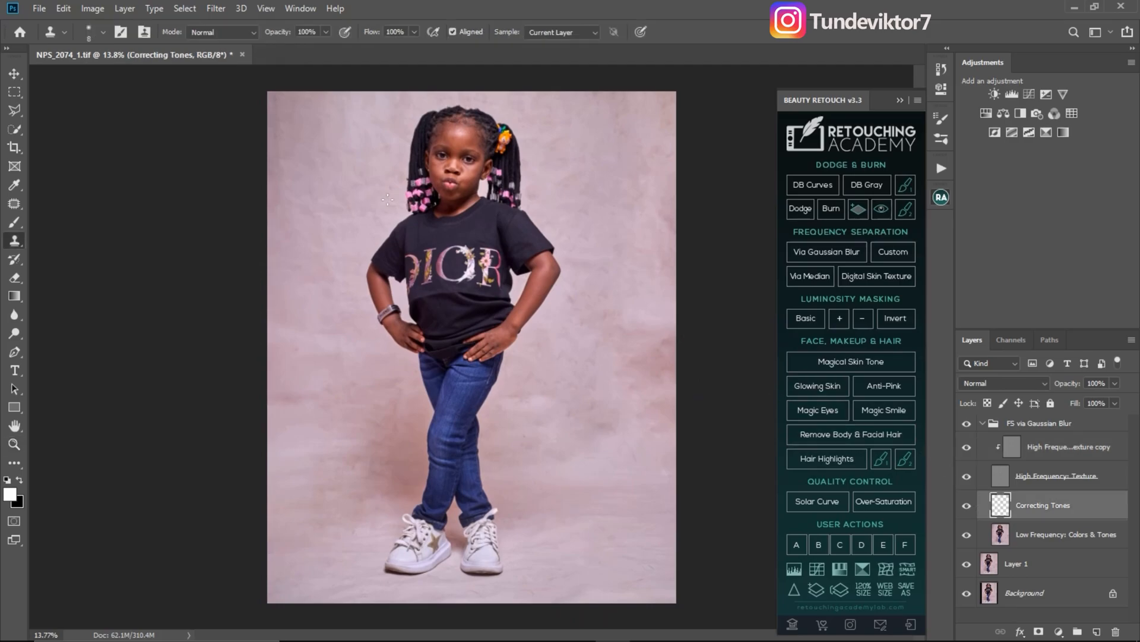
pyautogui.press('z')
pyautogui.moveTo(460, 146); pyautogui.dragTo(499, 146)
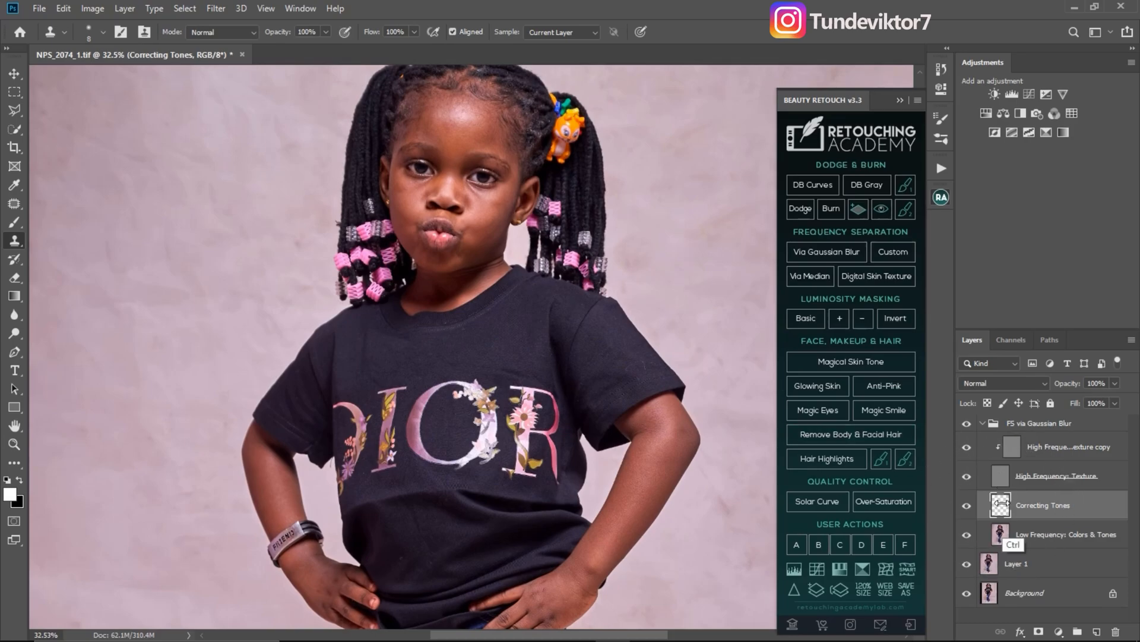
pyautogui.click(967, 476)
pyautogui.click(967, 476)
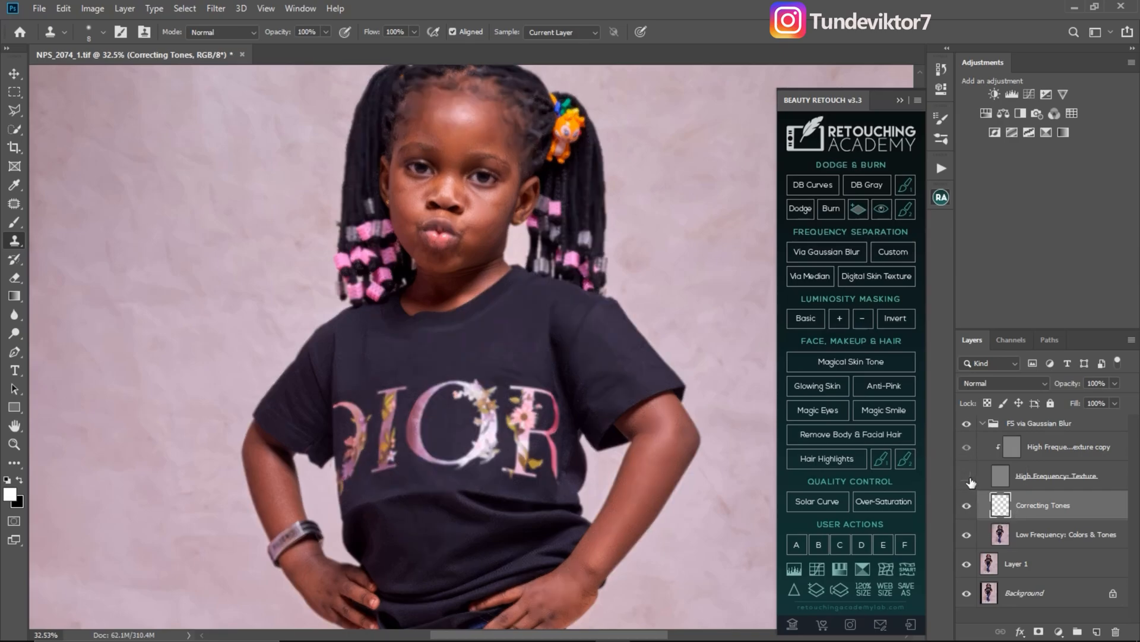
pyautogui.click(15, 222)
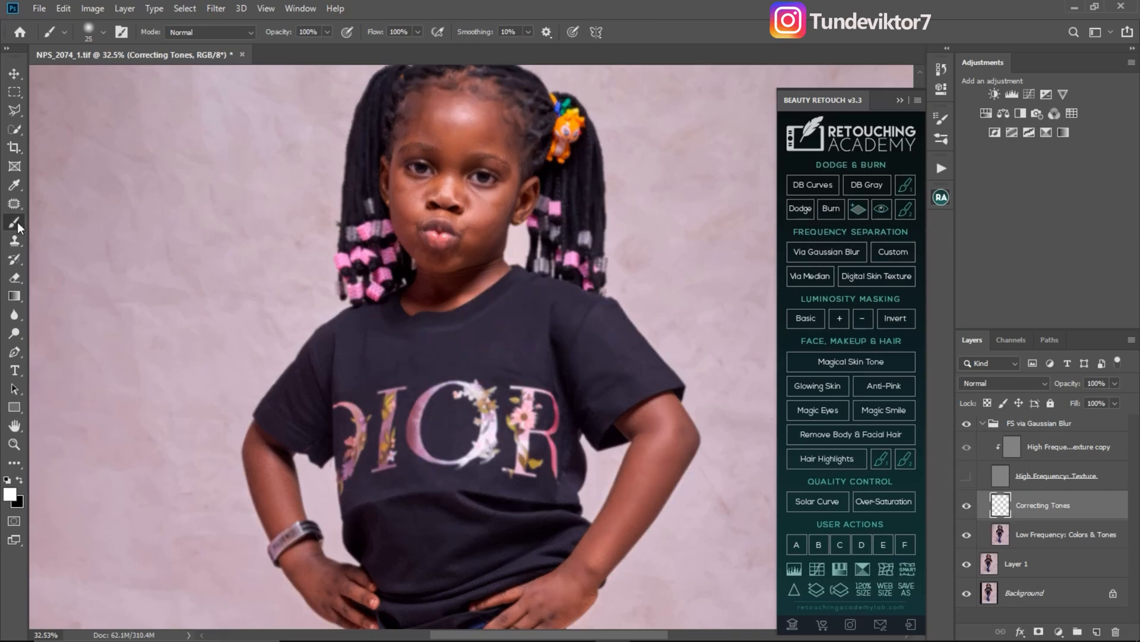
pyautogui.click(17, 221)
pyautogui.rightClick(15, 222)
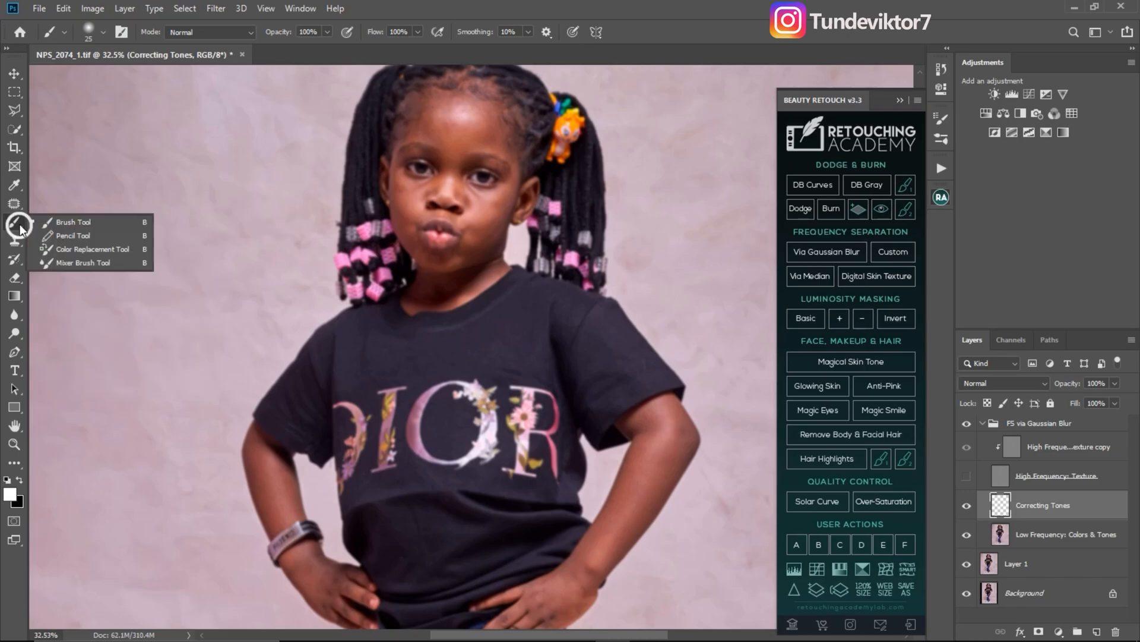
pyautogui.click(59, 261)
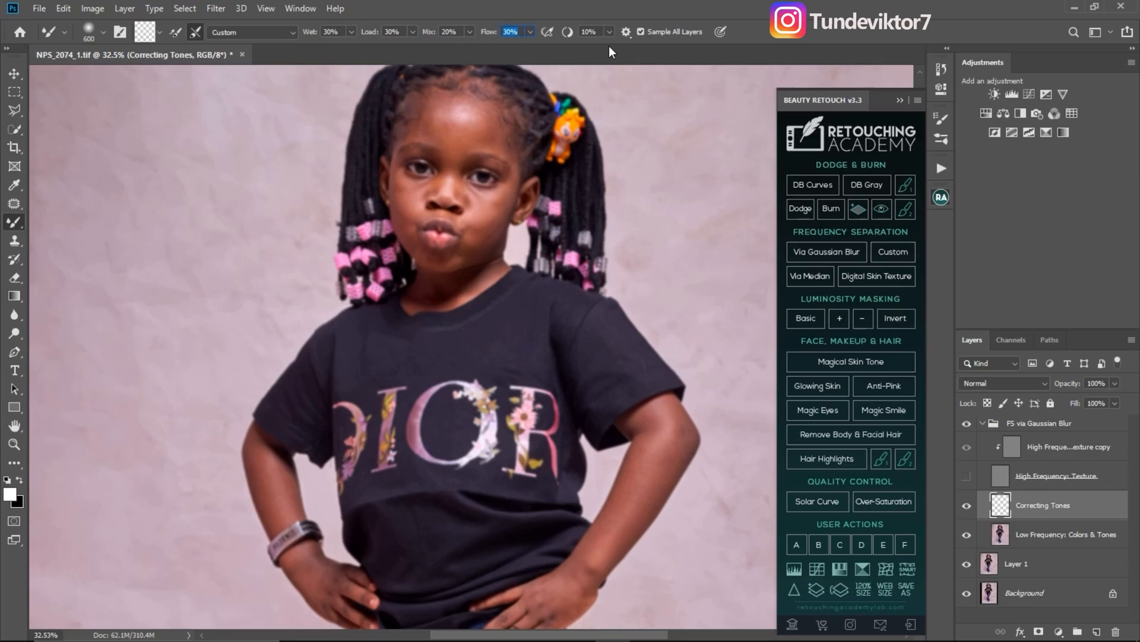
# - Blend the uneven highlights and shadows on the girl's skin with the Mixer Brush, adapting the brush size to each area
pyautogui.press('[')
pyautogui.press('[')
pyautogui.press('[')
pyautogui.press('[')
pyautogui.press('[')
pyautogui.press('[')
pyautogui.press('[')
pyautogui.press('[')
pyautogui.press('[')
pyautogui.press('[')
pyautogui.press('[')
pyautogui.press('[')
pyautogui.press(']')
pyautogui.press(']')
pyautogui.press(']')
pyautogui.press('[')
pyautogui.press(']')
pyautogui.press('[')
pyautogui.press('[')
pyautogui.press('[')
pyautogui.press('[')
pyautogui.moveTo(425, 118)
pyautogui.mouseDown()
pyautogui.moveTo(485, 123)
pyautogui.moveTo(480, 134)
pyautogui.moveTo(456, 115)
pyautogui.mouseUp()
pyautogui.press('[')
pyautogui.press('[')
pyautogui.press('[')
pyautogui.press('[')
pyautogui.press(']')
pyautogui.press(']')
pyautogui.press(']')
pyautogui.press('[')
pyautogui.press('[')
pyautogui.press('[')
pyautogui.press('[')
pyautogui.scroll(5, 480, 227)
pyautogui.moveTo(386, 416); pyautogui.dragTo(291, 83)
pyautogui.press(']')
pyautogui.press(']')
pyautogui.press(']')
pyautogui.press(']')
pyautogui.press(']')
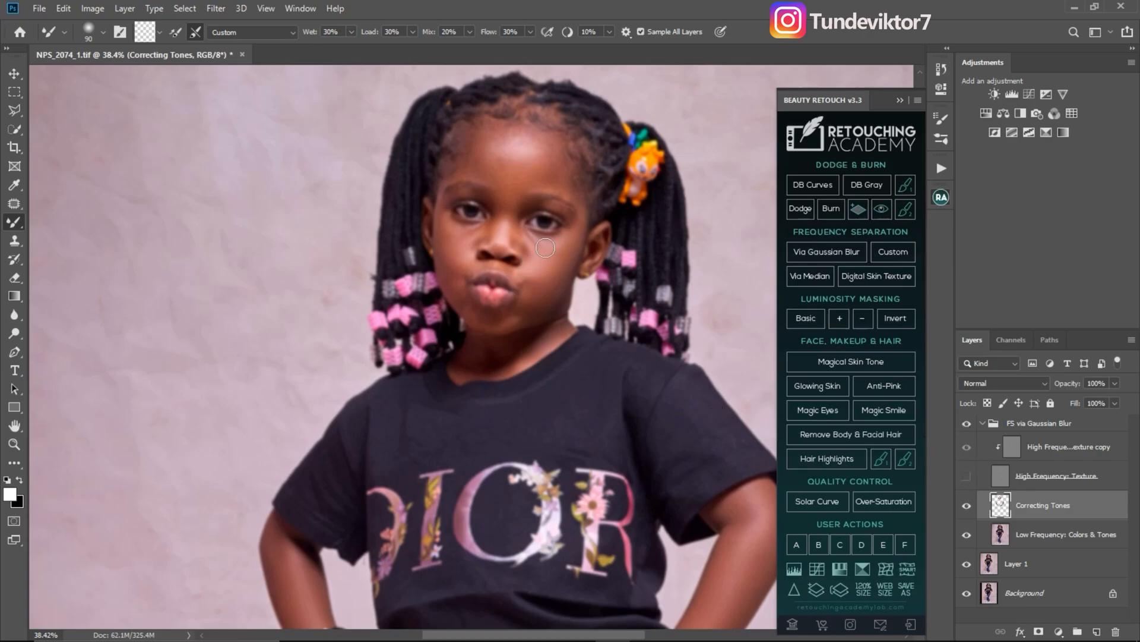
# - Show the High Frequency: Texture layer and compare the skin with and without the Correcting Tones layer
pyautogui.click(967, 477)
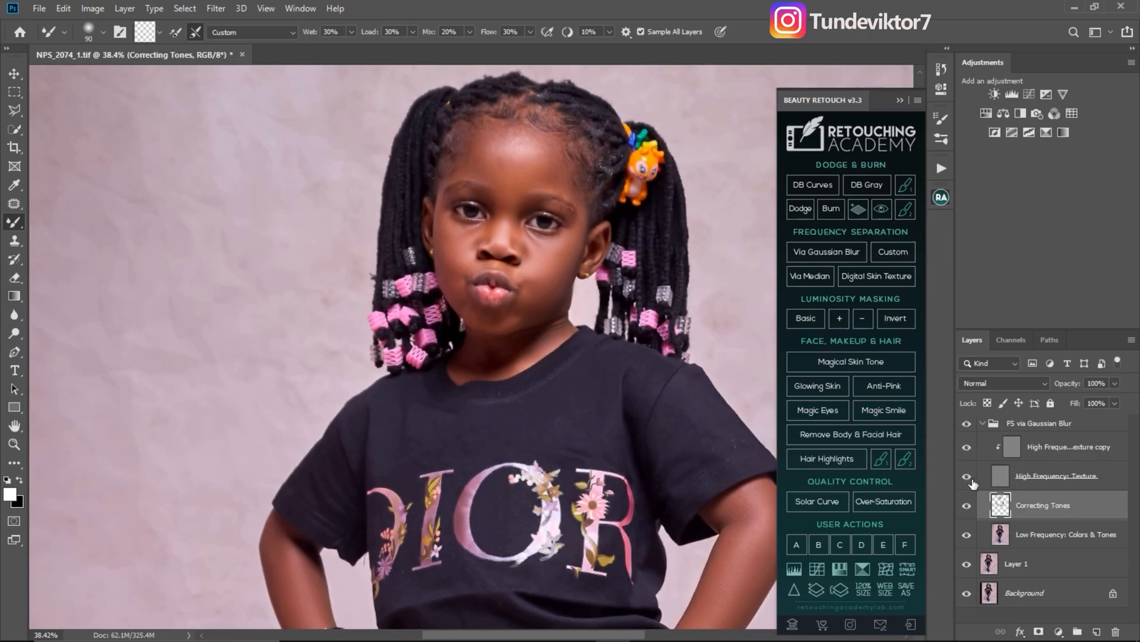
pyautogui.click(967, 477)
pyautogui.click(966, 477)
pyautogui.click(966, 477)
pyautogui.click(966, 477)
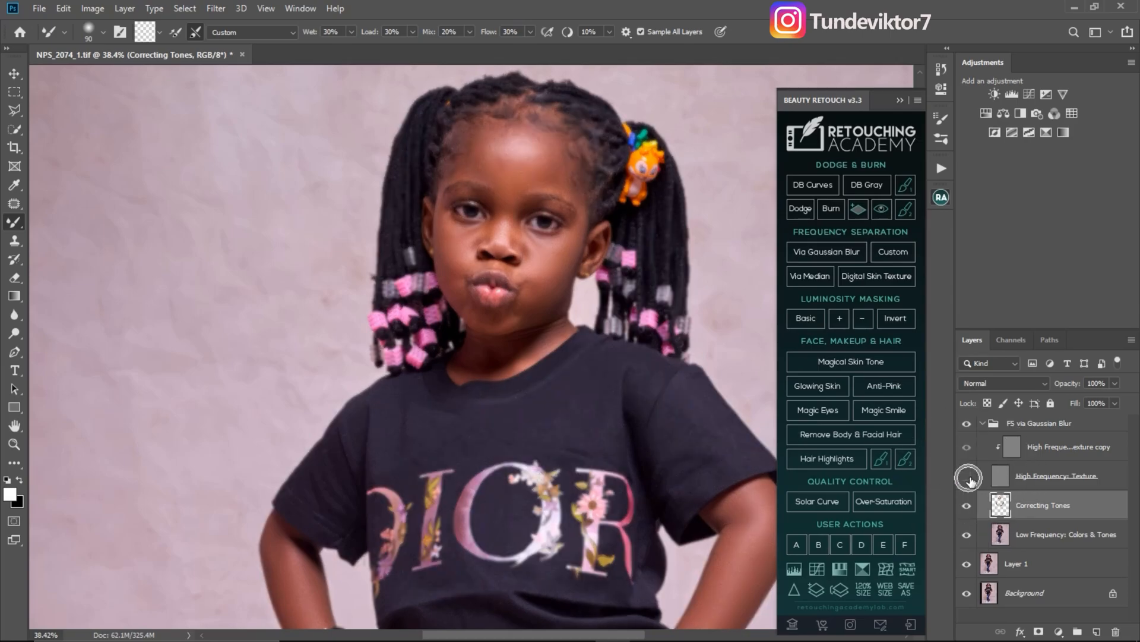
pyautogui.click(969, 507)
pyautogui.click(969, 510)
pyautogui.click(970, 512)
pyautogui.click(968, 506)
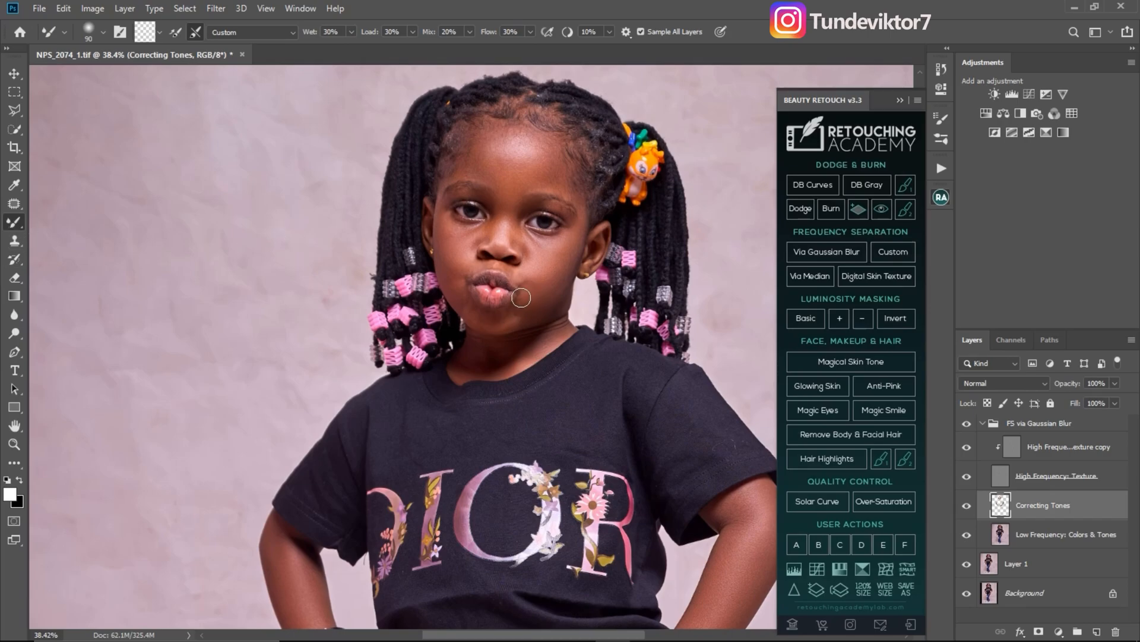
# - Examine the portrait up close and at reduced zoom, comparing it with and without the FS via Gaussian Blur group
pyautogui.moveTo(545, 332); pyautogui.dragTo(514, 259)
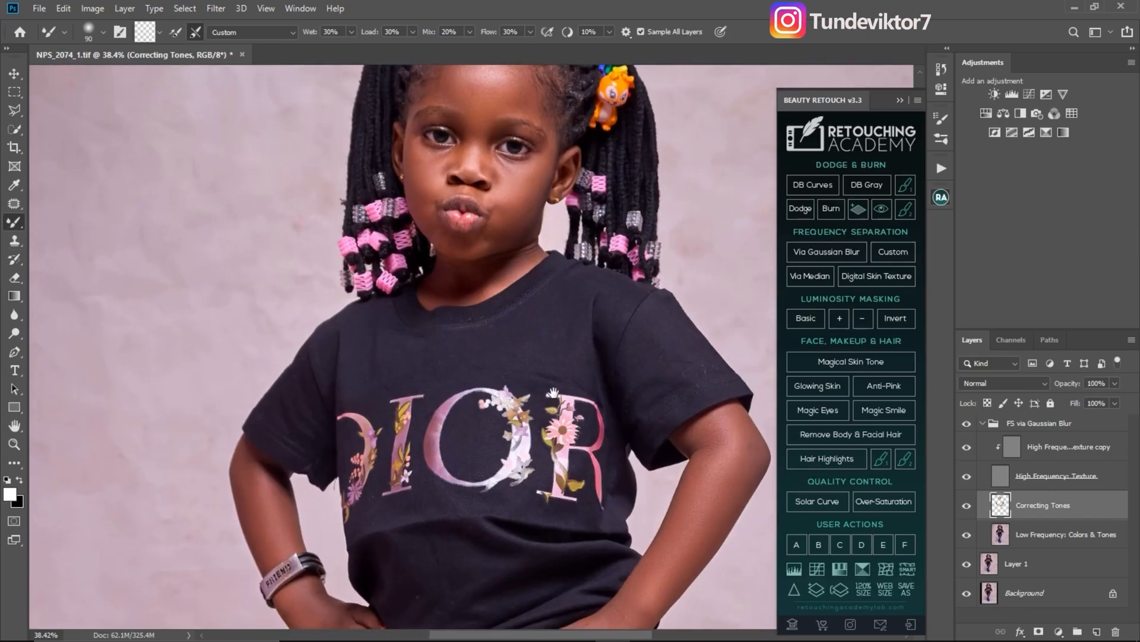
pyautogui.moveTo(553, 392); pyautogui.dragTo(549, 183)
pyautogui.press('z')
pyautogui.moveTo(529, 359); pyautogui.dragTo(476, 349)
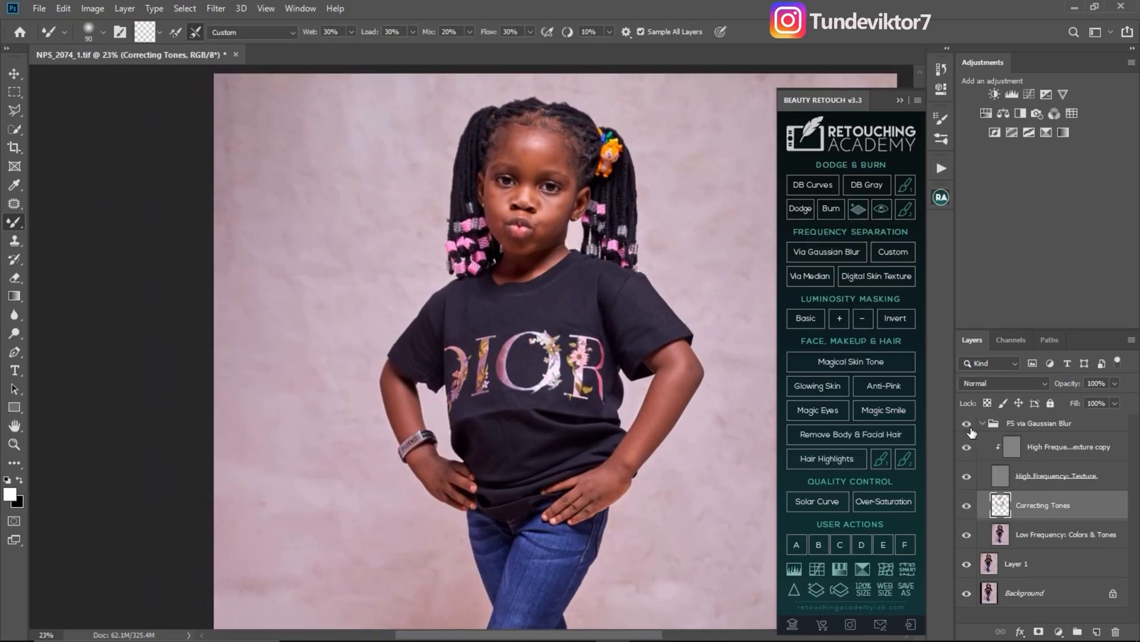
pyautogui.press('z')
pyautogui.moveTo(550, 224); pyautogui.dragTo(599, 242)
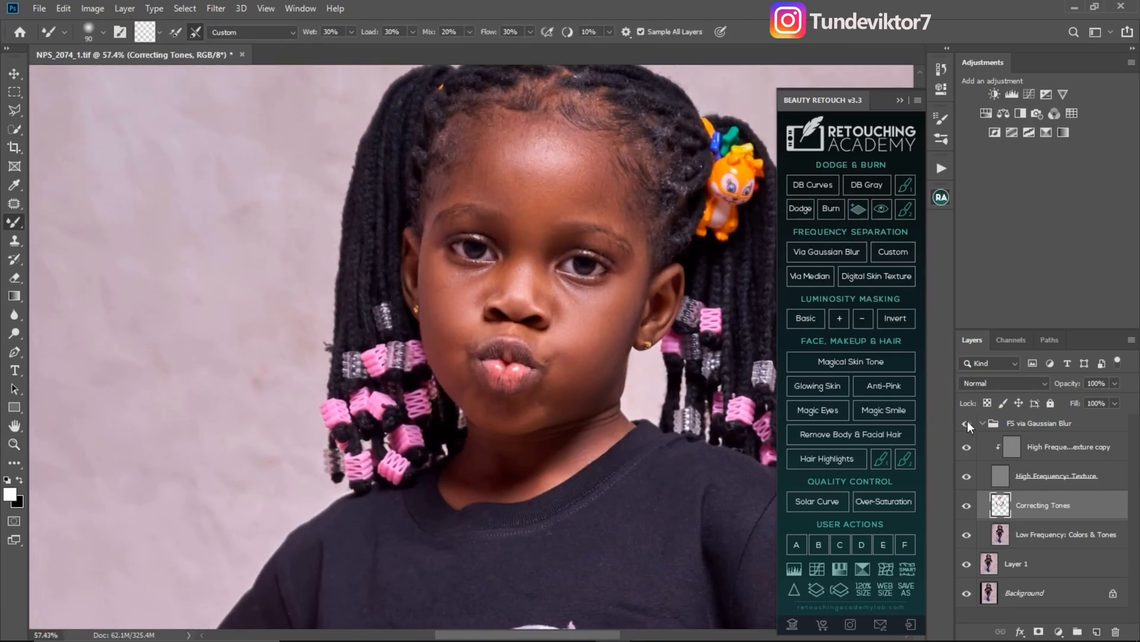
pyautogui.click(967, 423)
pyautogui.click(967, 424)
# - Merge the Correcting Tones layer with the Low Frequency: Colors & Tones layer
pyautogui.press('z')
pyautogui.moveTo(593, 377)
pyautogui.mouseDown()
pyautogui.moveTo(493, 319)
pyautogui.moveTo(508, 320)
pyautogui.mouseUp()
pyautogui.press('b')
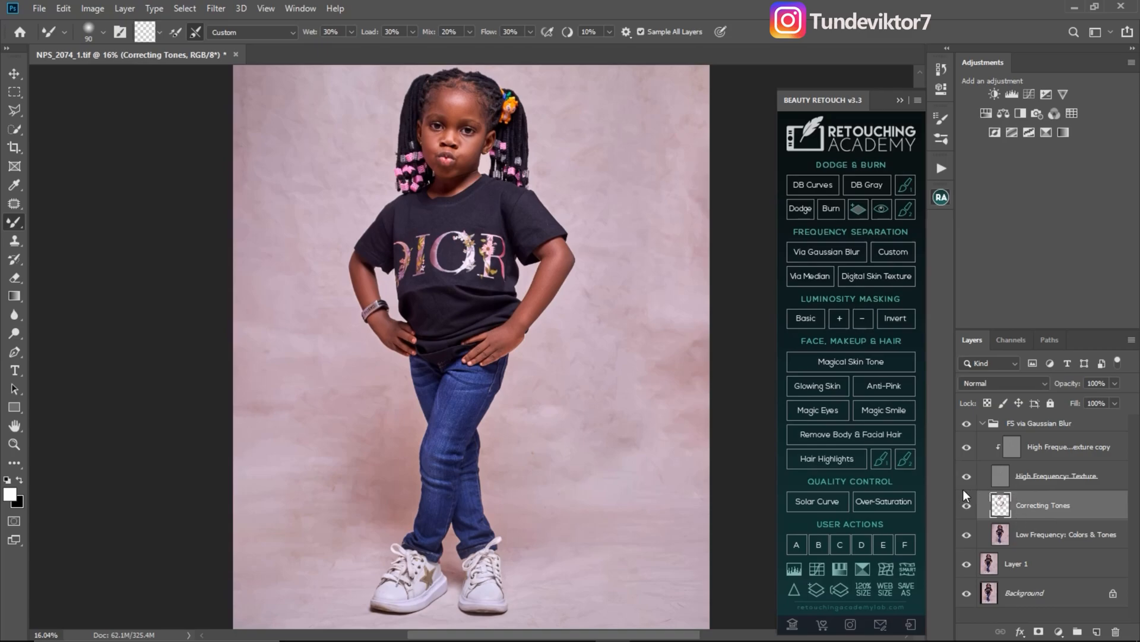
pyautogui.keyDown('shift'); pyautogui.click(1032, 534); pyautogui.keyUp('shift')
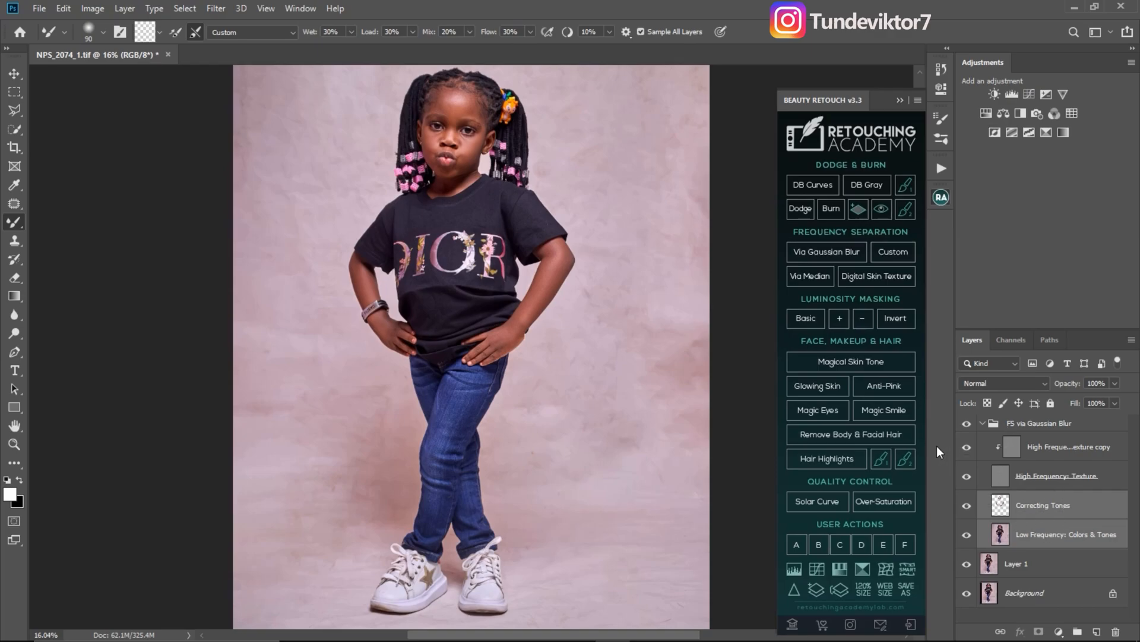
pyautogui.hotkey('ctrl', 'e')
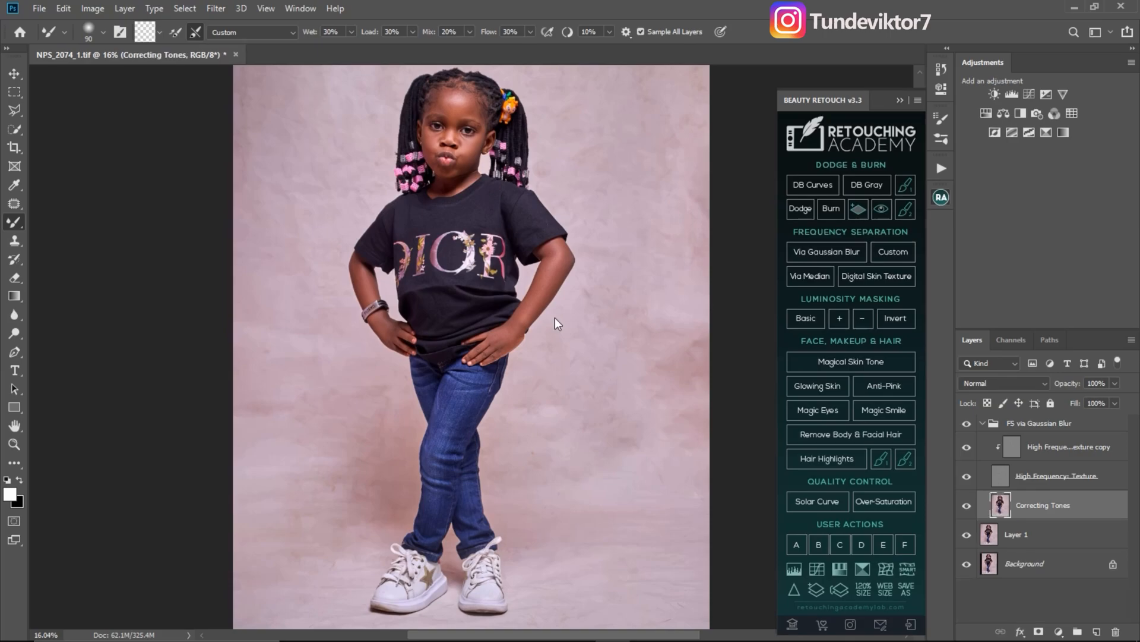
# - Smooth the merged tones with Imagenomic Portraiture, sampling the forehead for the skin tones mask and outputting to a new layer
pyautogui.press('z')
pyautogui.moveTo(463, 128); pyautogui.dragTo(516, 128)
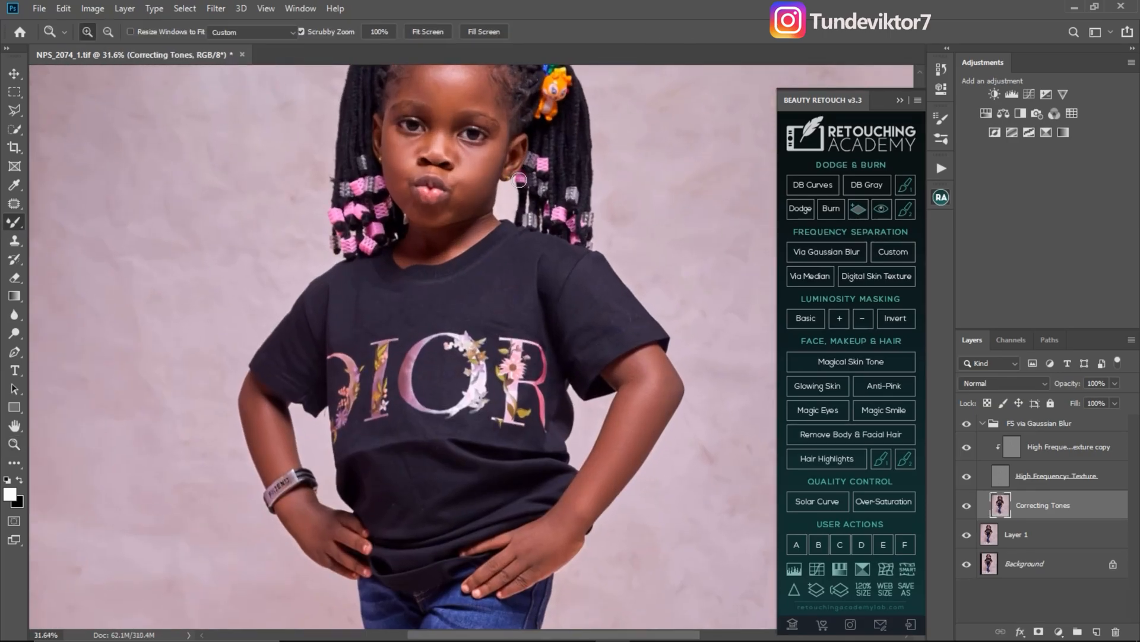
pyautogui.click(217, 10)
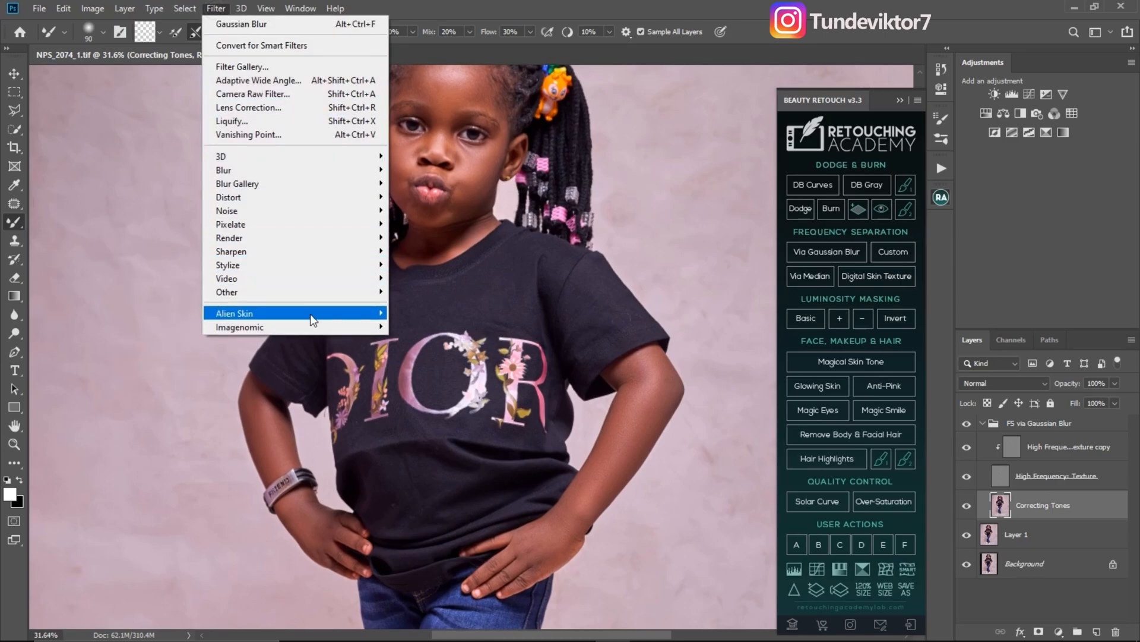
pyautogui.moveTo(274, 325)
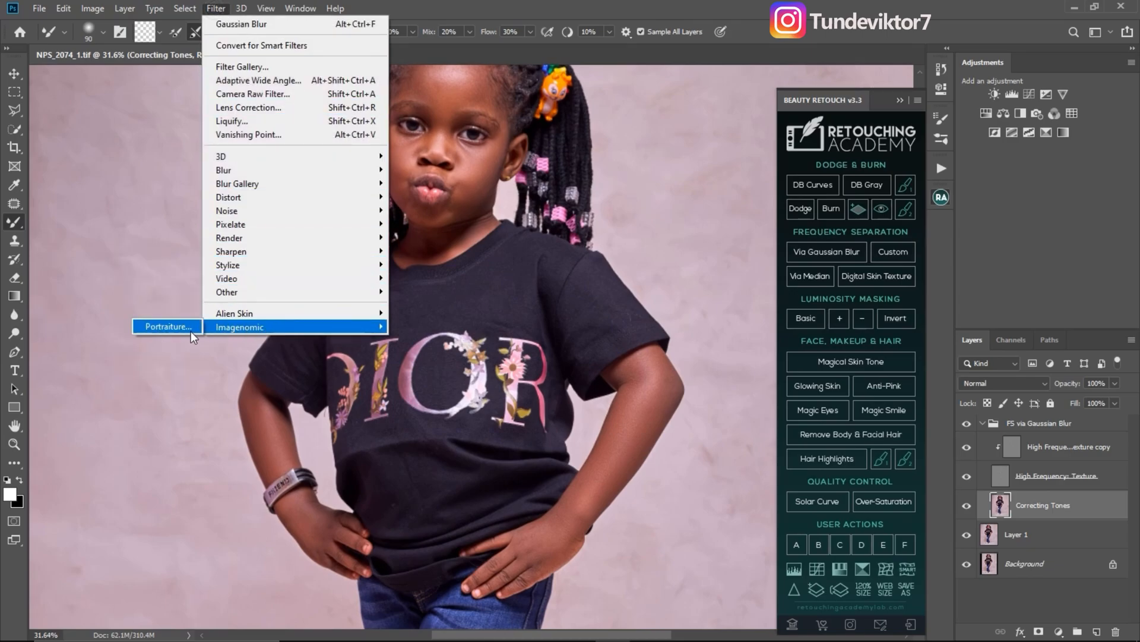
pyautogui.click(177, 324)
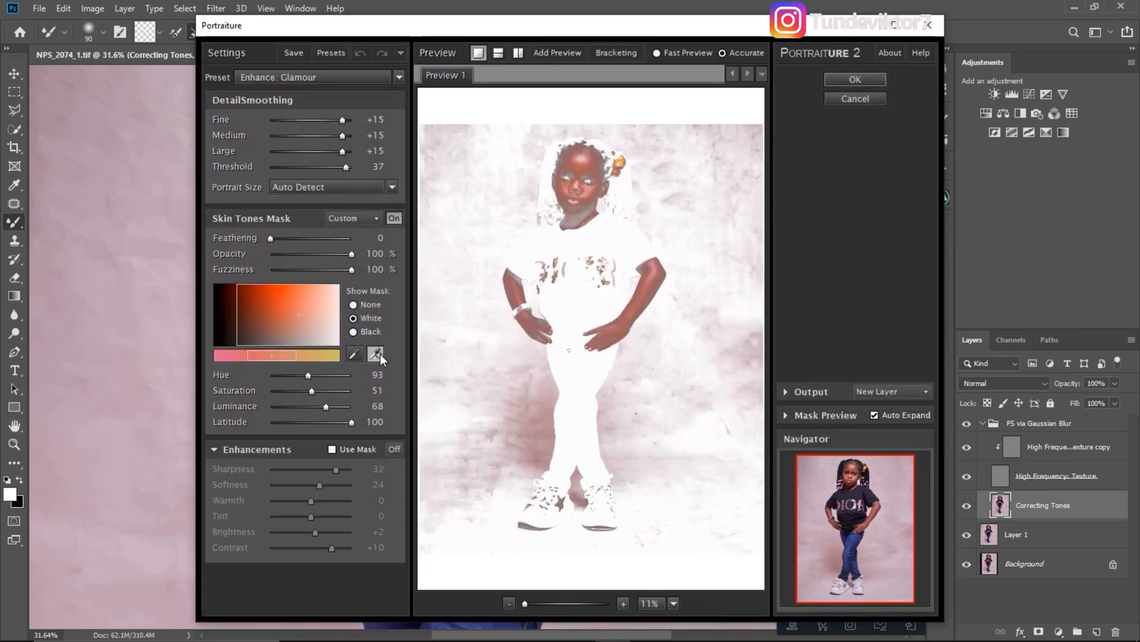
pyautogui.click(380, 354)
pyautogui.click(574, 161)
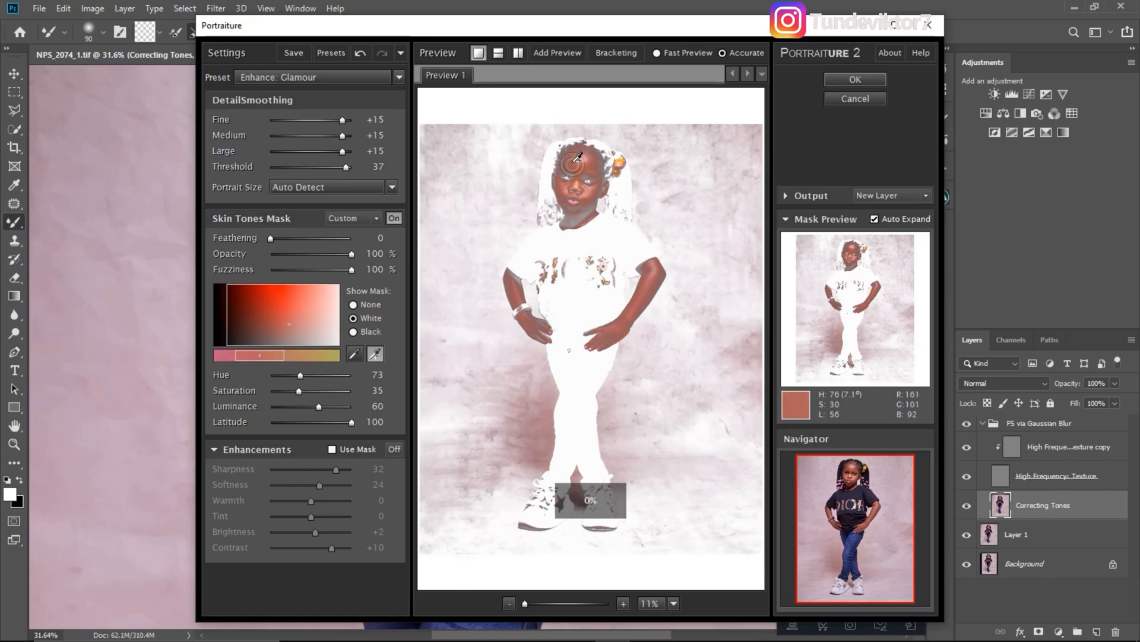
pyautogui.click(575, 155)
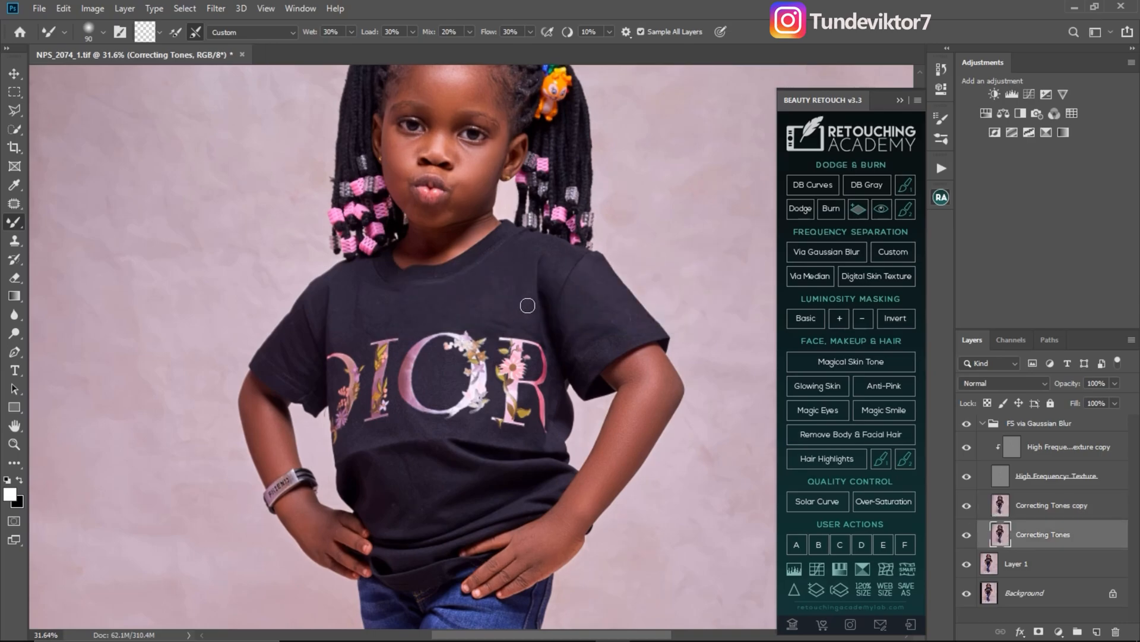
# - Compare the girl's face with and without the smoothed Correcting Tones copy layer
pyautogui.moveTo(439, 197)
pyautogui.mouseDown()
pyautogui.moveTo(455, 309)
pyautogui.moveTo(503, 303)
pyautogui.mouseUp()
pyautogui.press('z')
pyautogui.press('b')
pyautogui.click(975, 510)
pyautogui.click(967, 506)
pyautogui.click(969, 507)
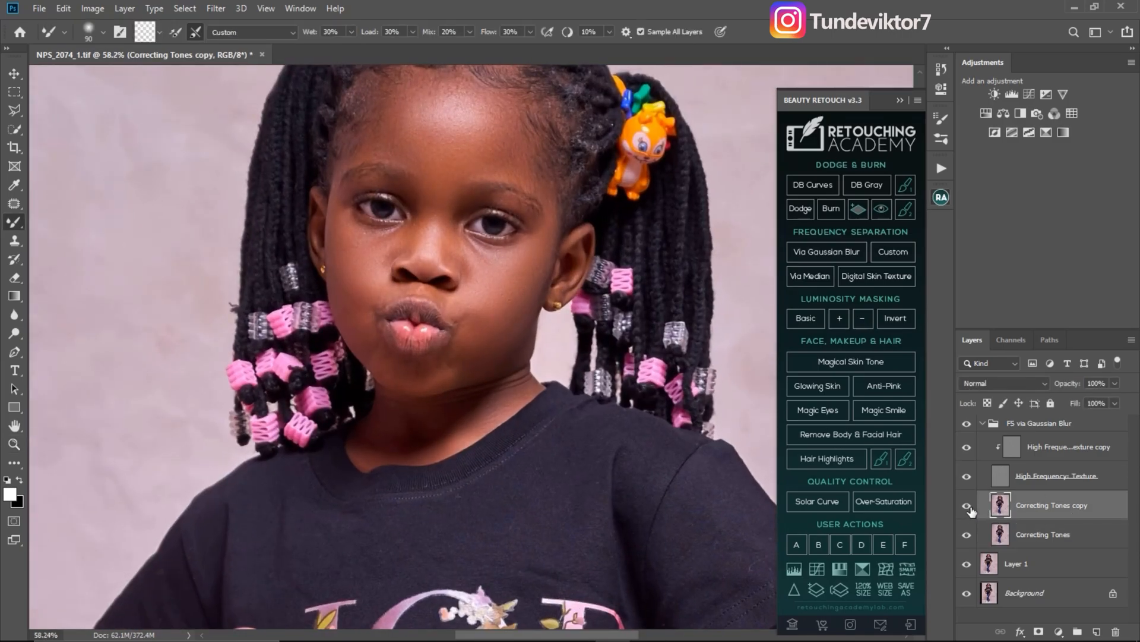
# - Compare the portrait with and without the Correcting Tones copy layer again, up close and at reduced zoom
pyautogui.click(967, 506)
pyautogui.click(967, 505)
pyautogui.press('z')
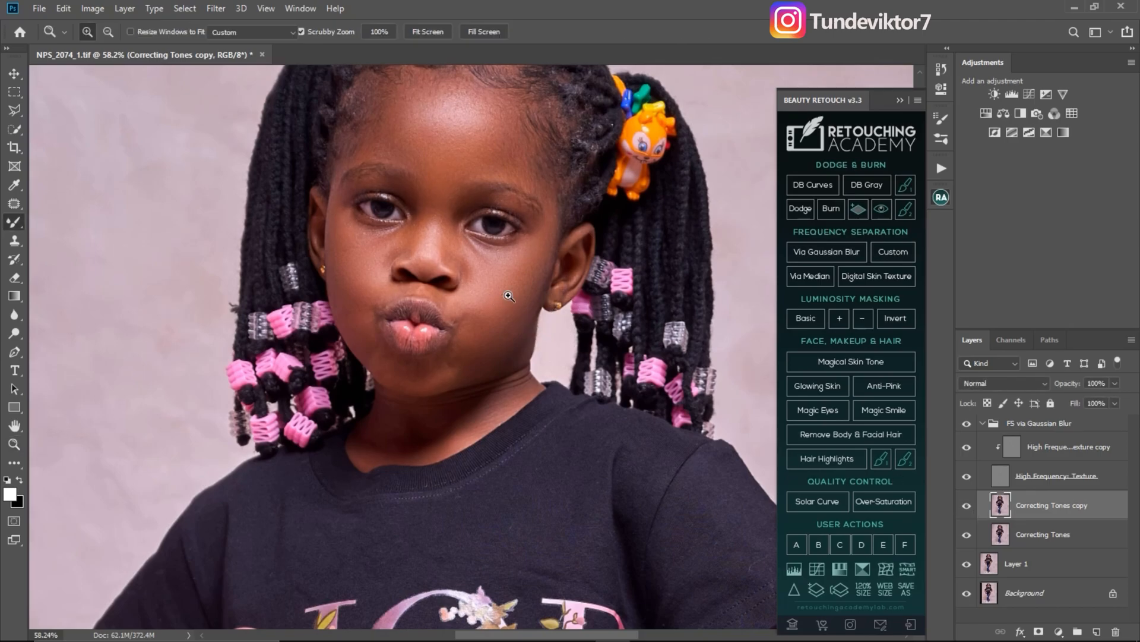
pyautogui.moveTo(448, 321); pyautogui.dragTo(380, 322)
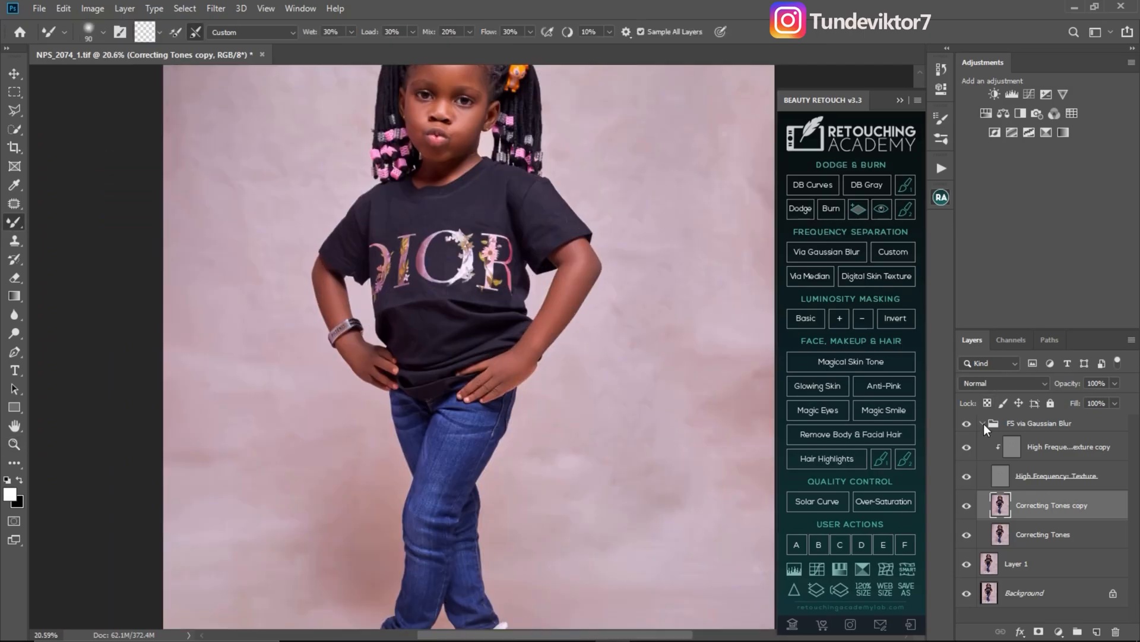
# - Collapse the FS via Gaussian Blur group and put away the Beauty Retouch panel to clear the view of the girl's face
pyautogui.click(983, 424)
pyautogui.moveTo(484, 210)
pyautogui.mouseDown()
pyautogui.moveTo(506, 338)
pyautogui.moveTo(561, 265)
pyautogui.moveTo(618, 265)
pyautogui.mouseUp()
pyautogui.press('z')
pyautogui.press('b')
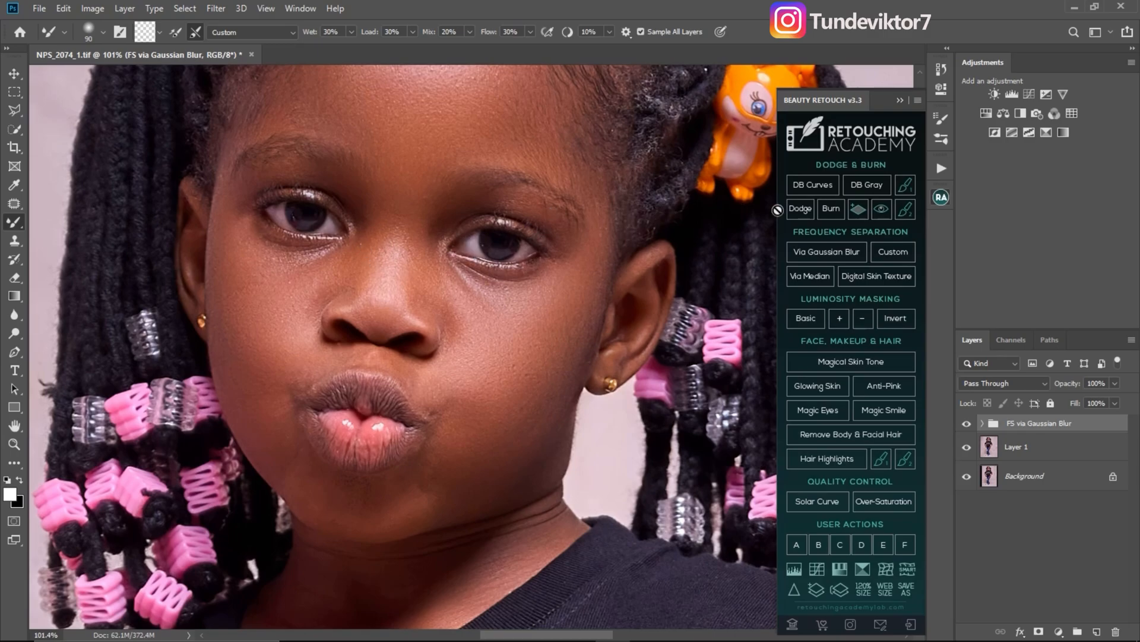
pyautogui.click(898, 100)
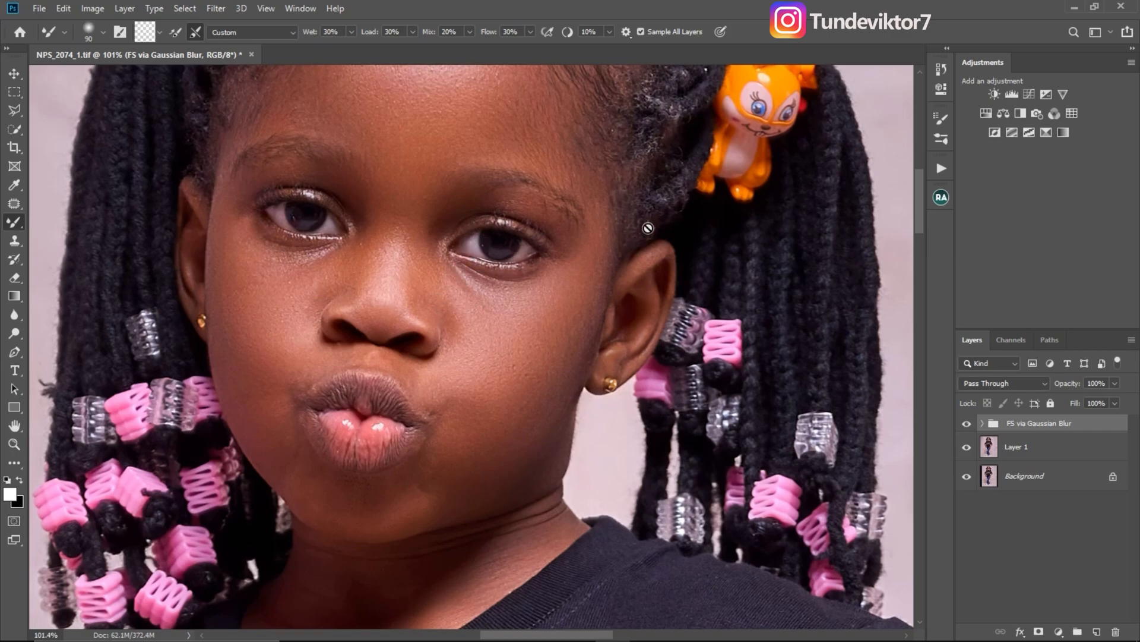
pyautogui.click(942, 168)
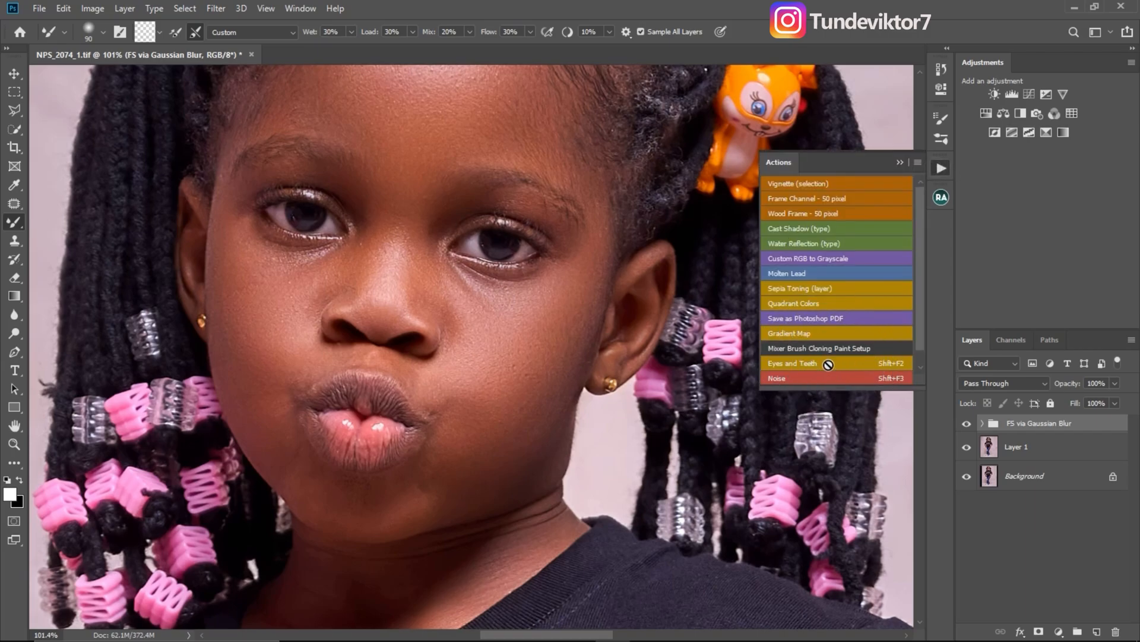
pyautogui.click(901, 162)
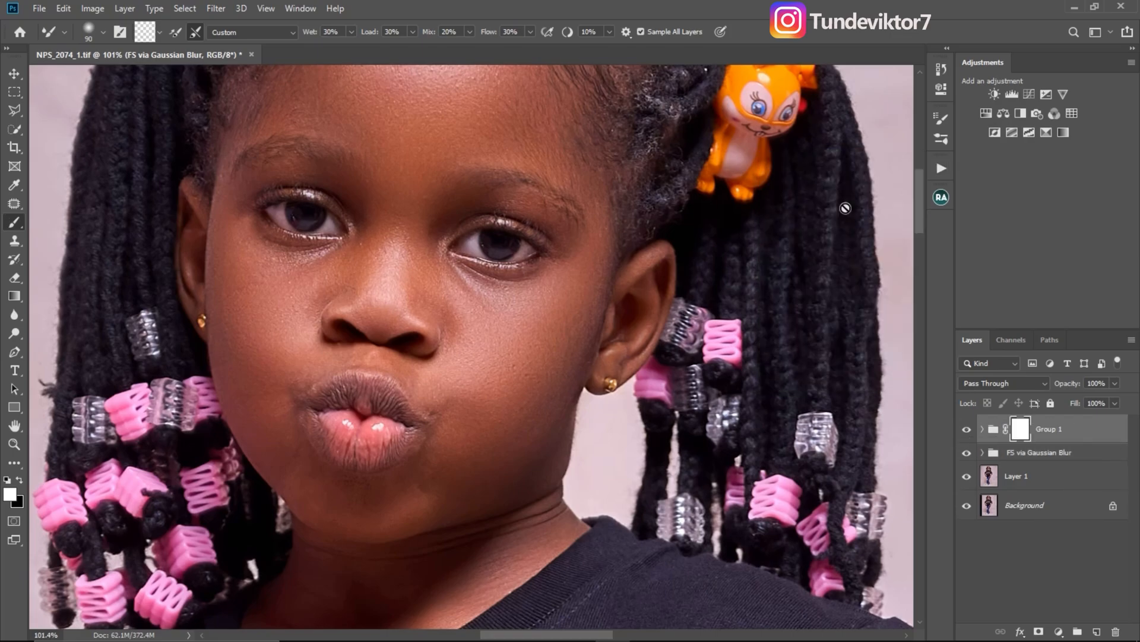
pyautogui.click(1059, 430)
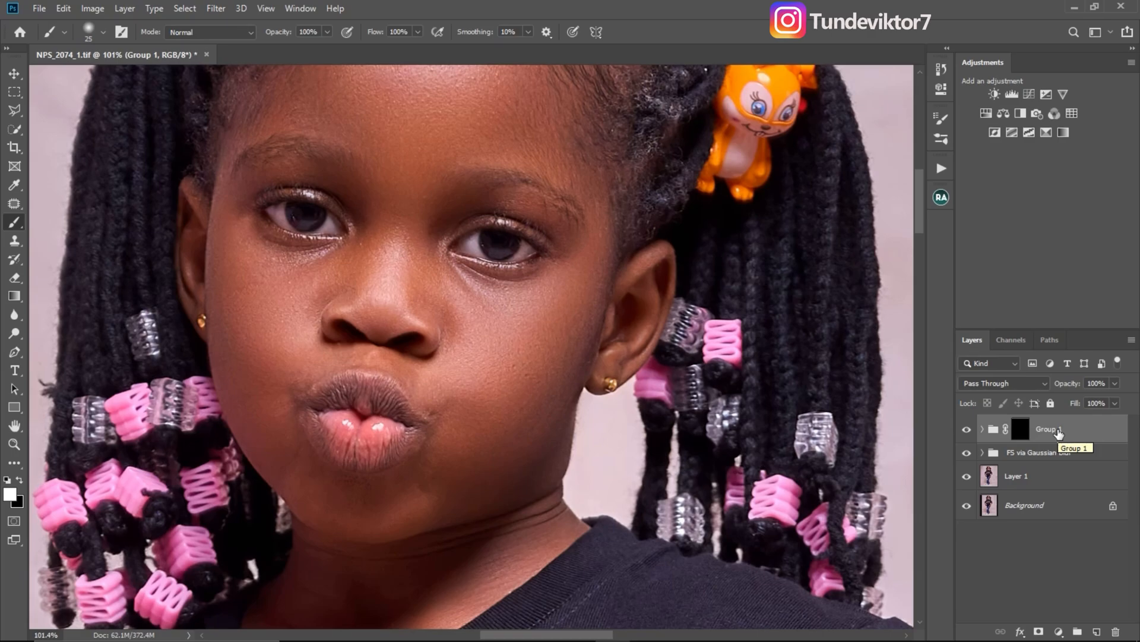
pyautogui.press('Delete')
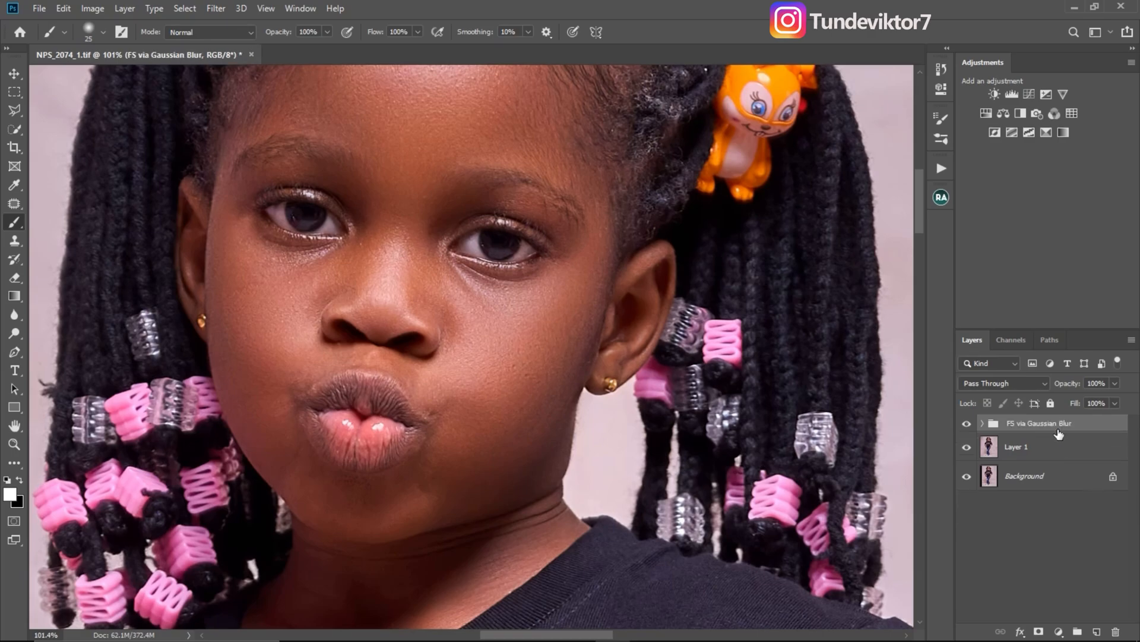
# - Run the Eyes and Teeth action above the FS via Gaussian Blur group and ready the brush near the eyes
pyautogui.click(943, 169)
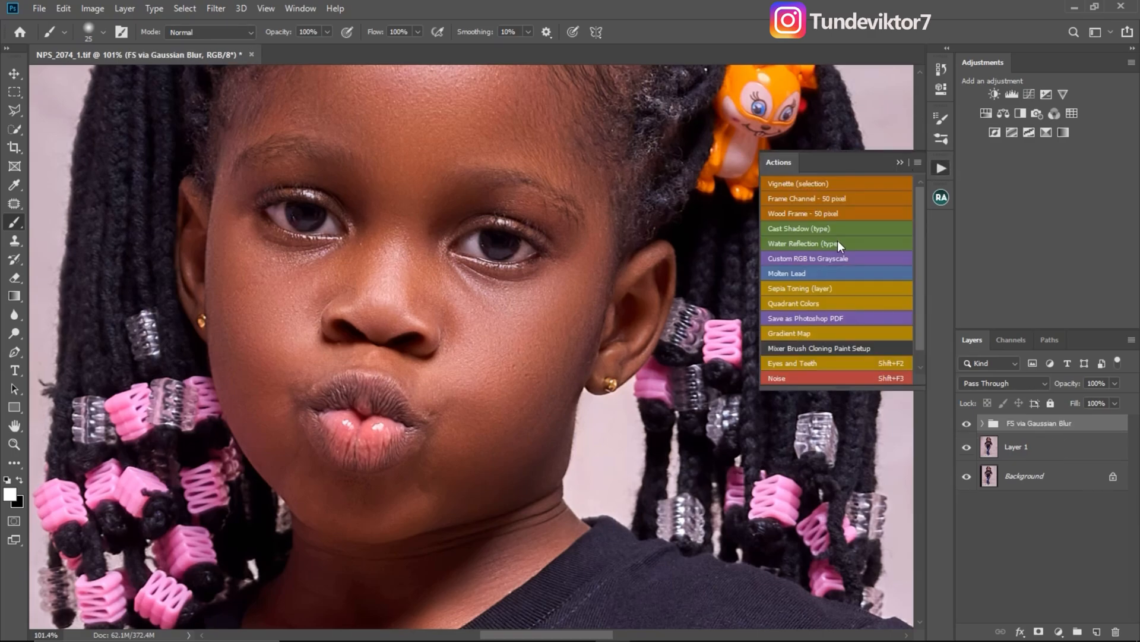
pyautogui.click(809, 364)
pyautogui.click(478, 253)
pyautogui.press('b')
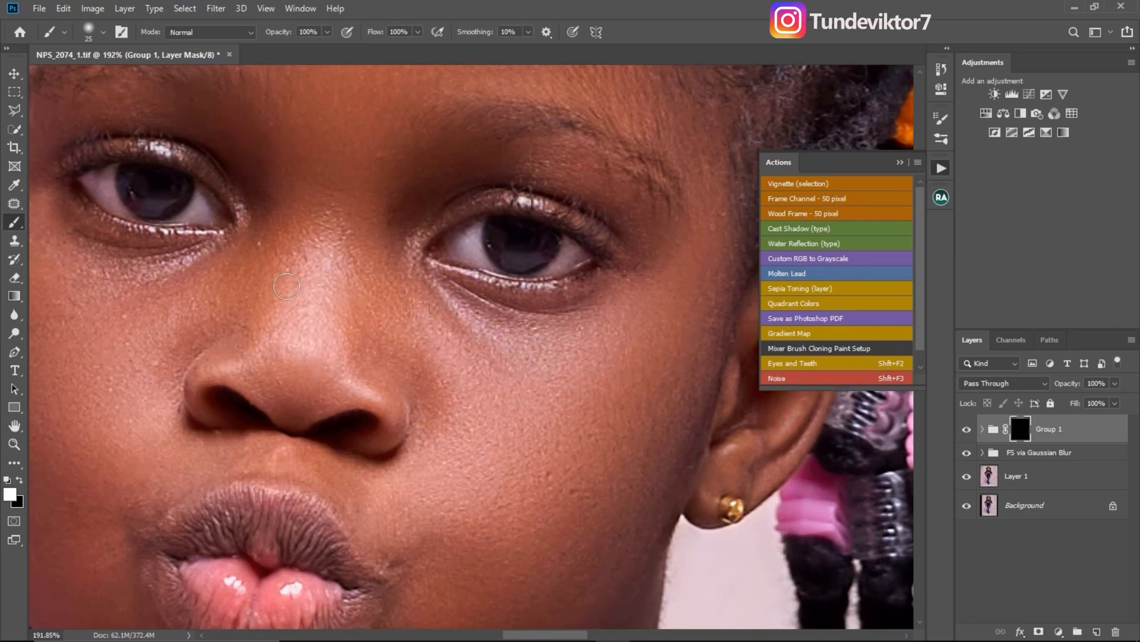
# - Paint white on the Group 1 mask over the whites of both eyes with a small brush, reduced to about 4 px
pyautogui.press('[')
pyautogui.press('[')
pyautogui.press('[')
pyautogui.press('[')
pyautogui.press('[')
pyautogui.press('[')
pyautogui.moveTo(452, 245)
pyautogui.mouseDown()
pyautogui.moveTo(478, 225)
pyautogui.moveTo(486, 261)
pyautogui.moveTo(462, 253)
pyautogui.mouseUp()
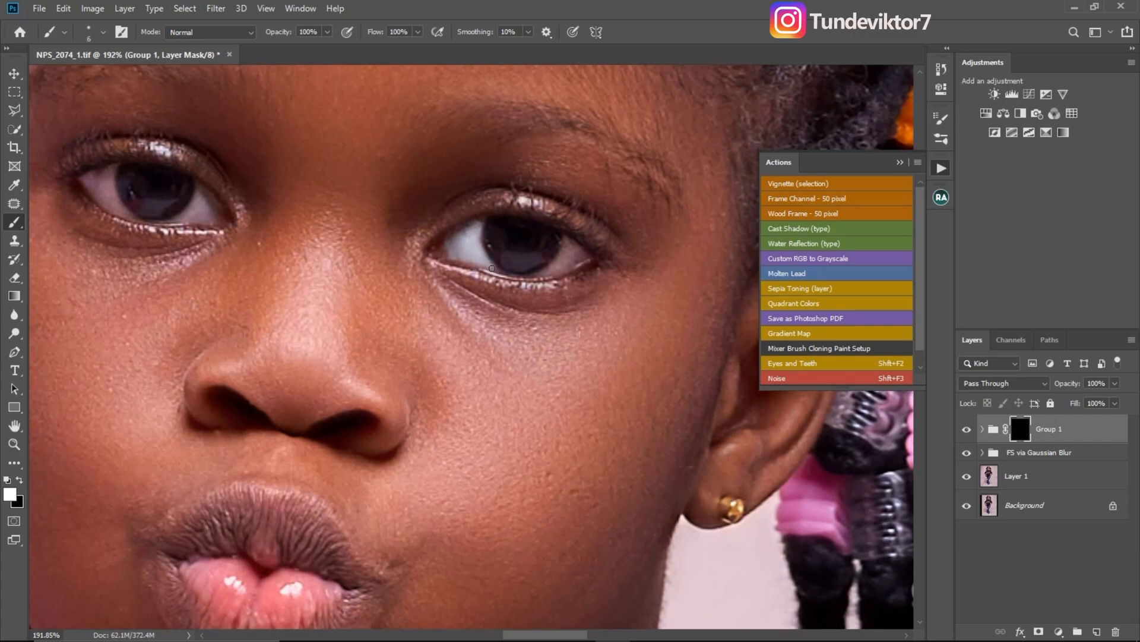
pyautogui.press('[')
pyautogui.press('[')
pyautogui.moveTo(553, 252)
pyautogui.mouseDown()
pyautogui.moveTo(579, 251)
pyautogui.moveTo(565, 245)
pyautogui.moveTo(556, 265)
pyautogui.mouseUp()
pyautogui.press('[')
pyautogui.moveTo(197, 214)
pyautogui.mouseDown()
pyautogui.moveTo(92, 192)
pyautogui.moveTo(114, 204)
pyautogui.moveTo(101, 178)
pyautogui.mouseUp()
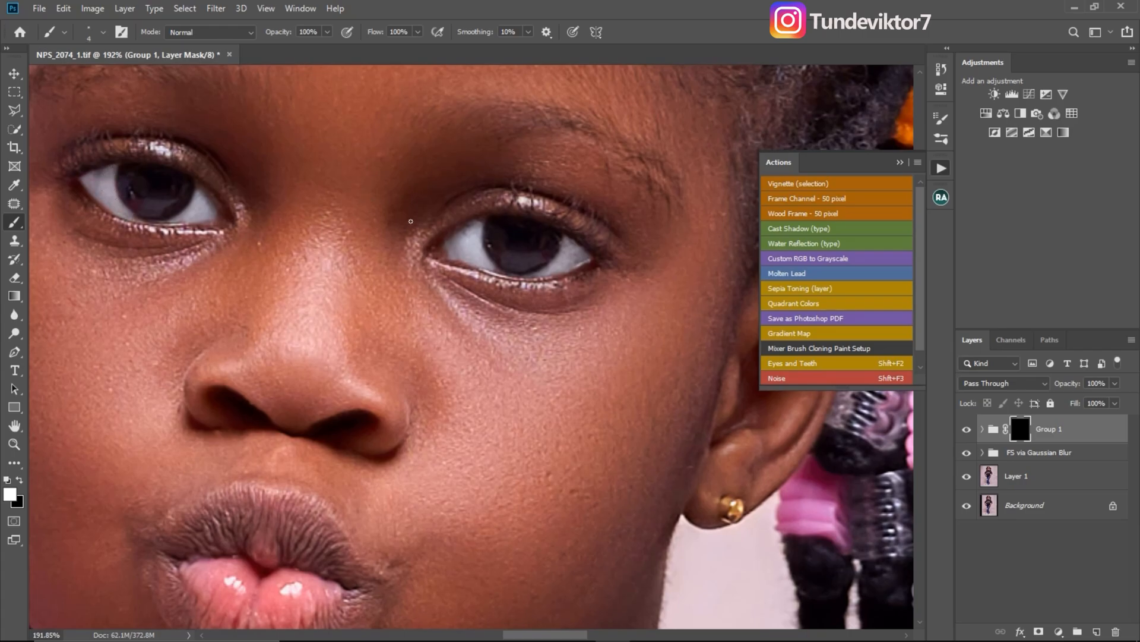
# - Soften the Group 1 eye mask with a Gaussian Blur of 2 pixels
pyautogui.click(216, 8)
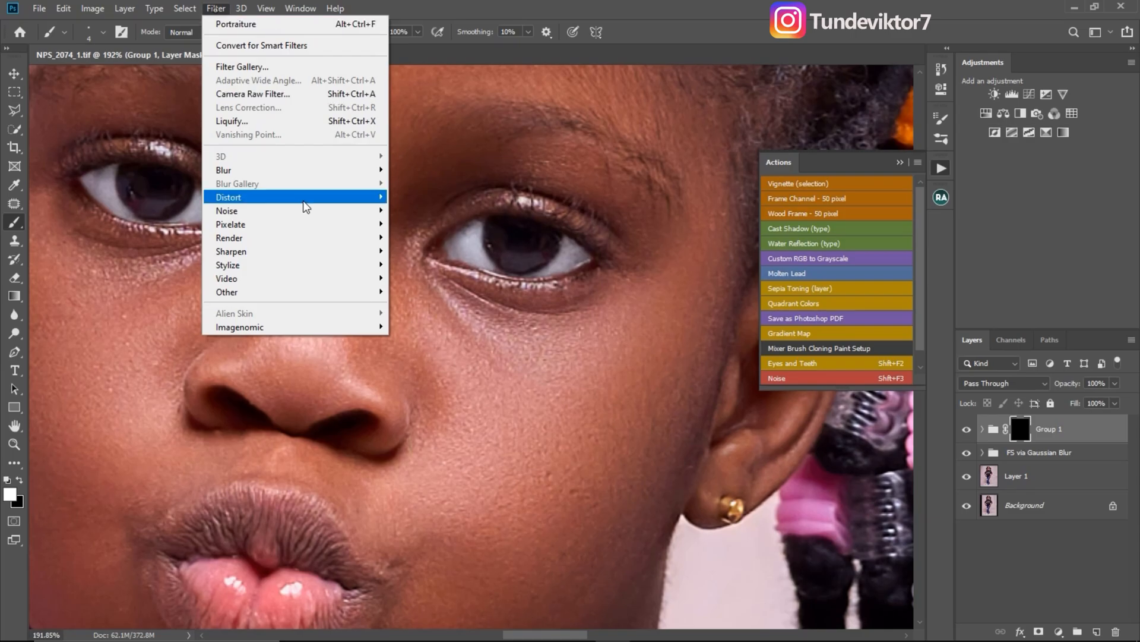
pyautogui.moveTo(308, 171)
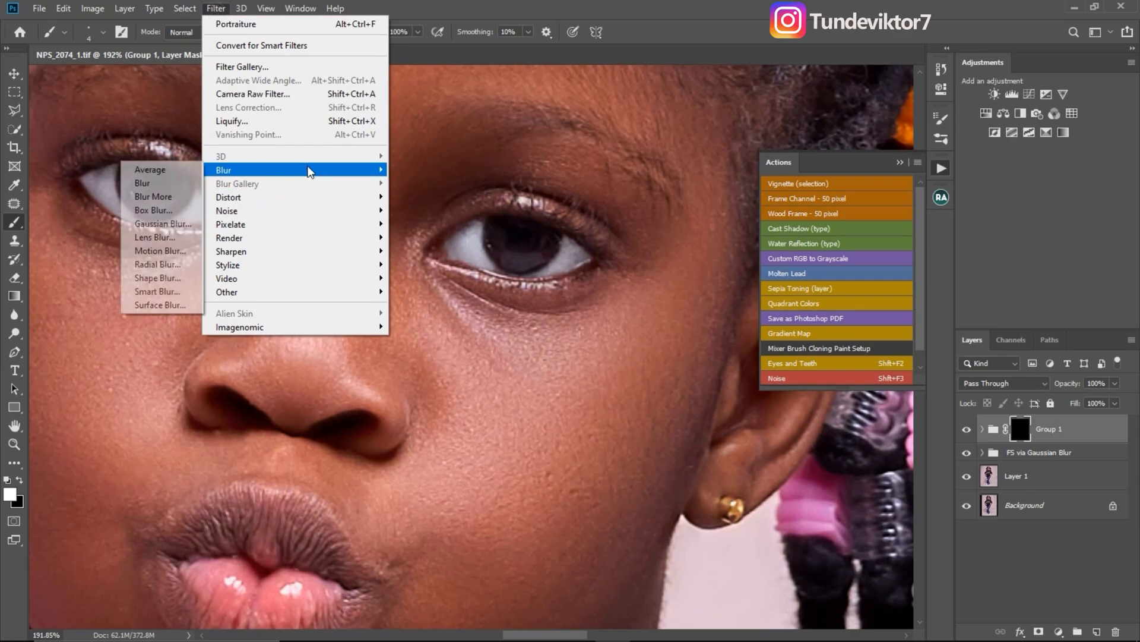
pyautogui.click(164, 224)
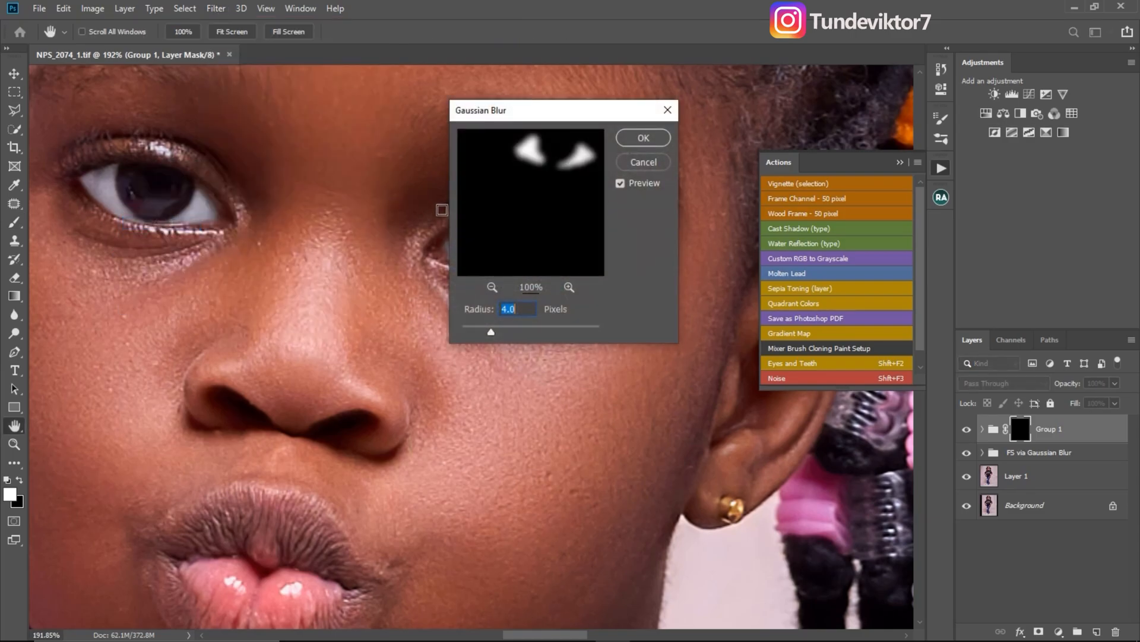
pyautogui.write('2')
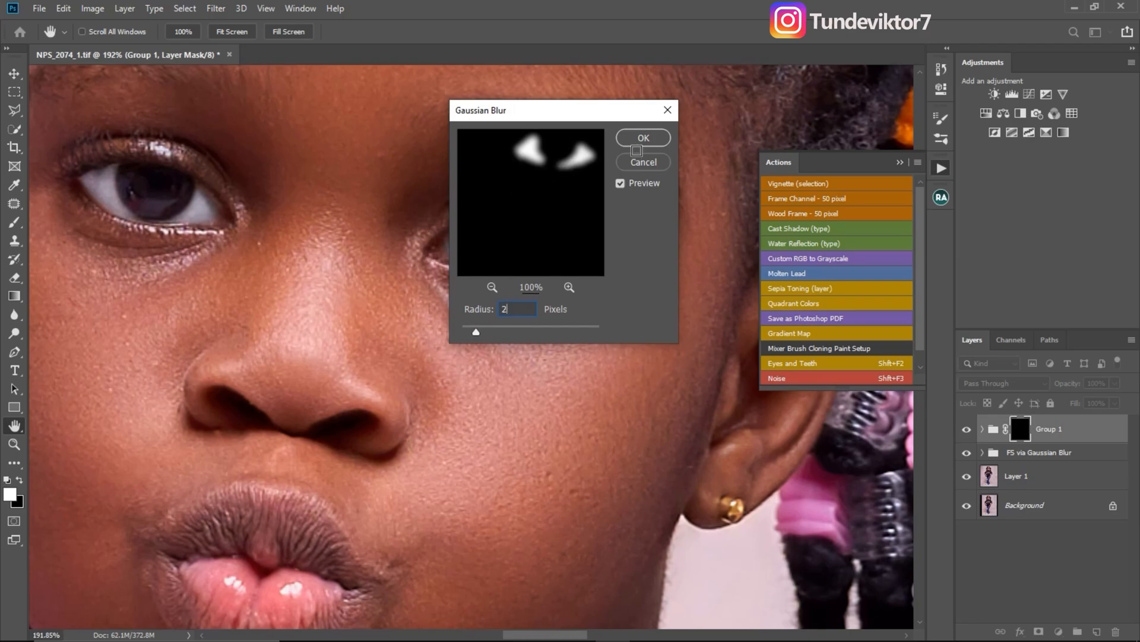
pyautogui.click(629, 137)
# - Lower the opacity of the eye-brightening Group 1 to 65%
pyautogui.press('z')
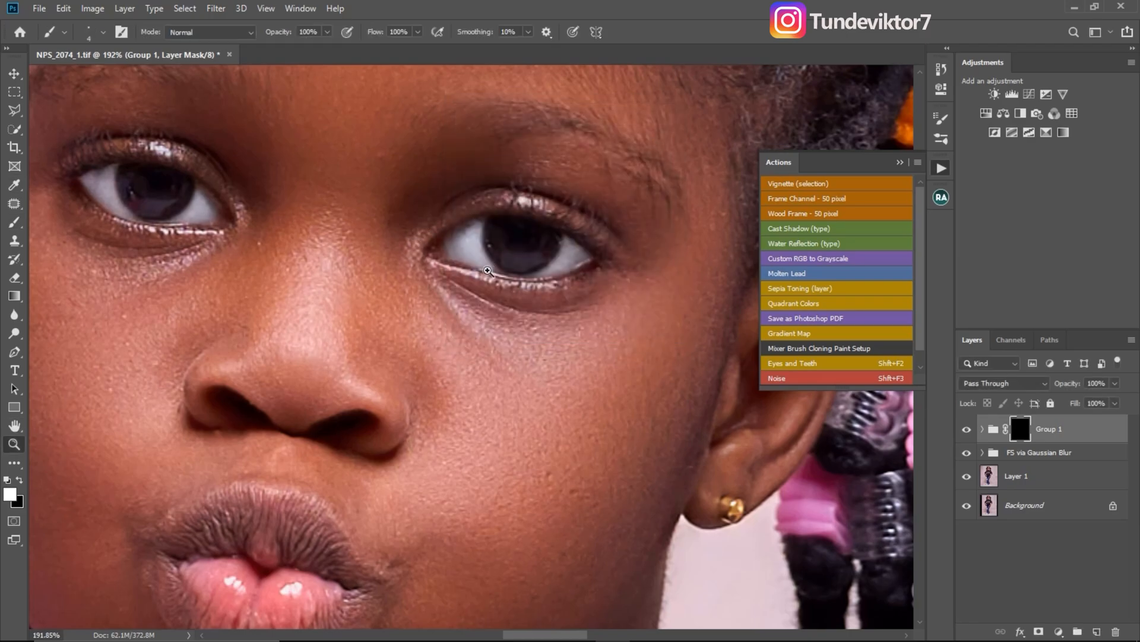
pyautogui.moveTo(493, 287); pyautogui.dragTo(392, 285)
pyautogui.press('b')
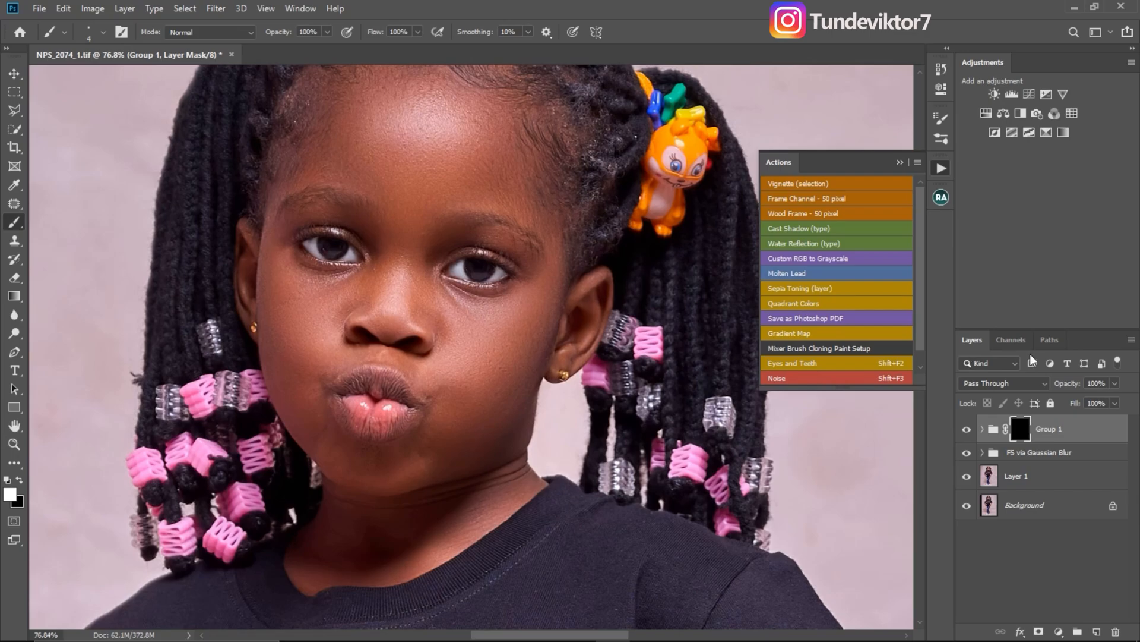
pyautogui.click(1115, 383)
pyautogui.moveTo(1096, 406); pyautogui.dragTo(1091, 401)
# - Compare the portrait with and without Group 1 and review the full figure, putting away the Actions panel
pyautogui.press('z')
pyautogui.moveTo(558, 341); pyautogui.dragTo(502, 340)
pyautogui.press('b')
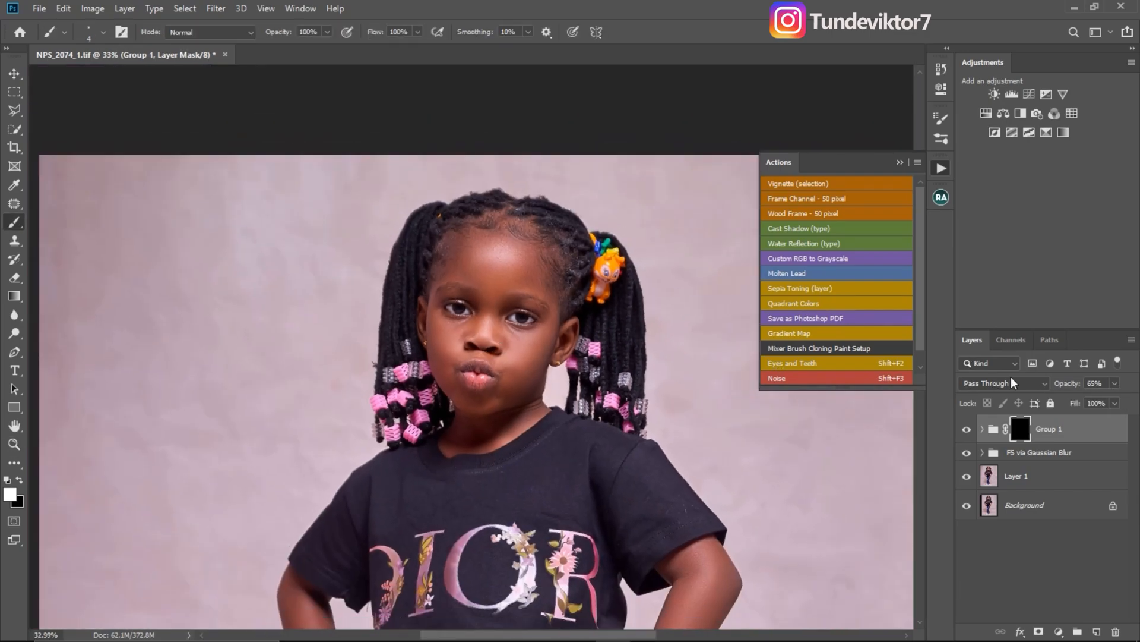
pyautogui.click(968, 430)
pyautogui.click(969, 430)
pyautogui.press('z')
pyautogui.moveTo(606, 352); pyautogui.dragTo(450, 323)
pyautogui.hotkey('ctrl', '0')
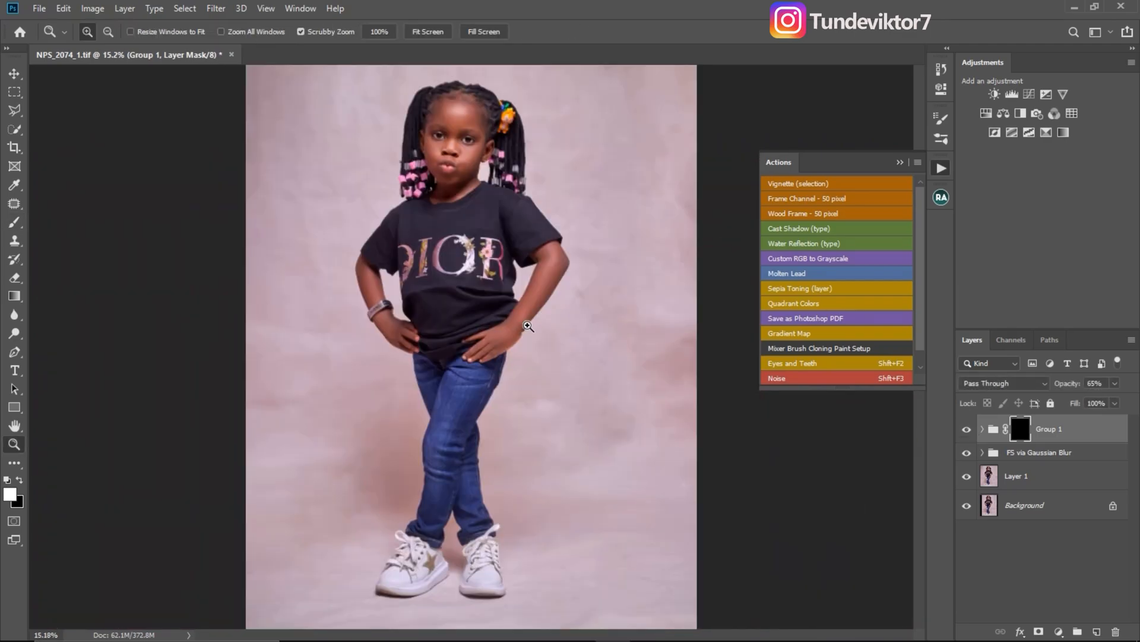
pyautogui.moveTo(532, 323); pyautogui.dragTo(499, 322)
pyautogui.keyDown('alt'); pyautogui.click(499, 322); pyautogui.keyUp('alt')
pyautogui.press('b')
pyautogui.press('z')
pyautogui.moveTo(464, 185); pyautogui.dragTo(480, 189)
pyautogui.press('b')
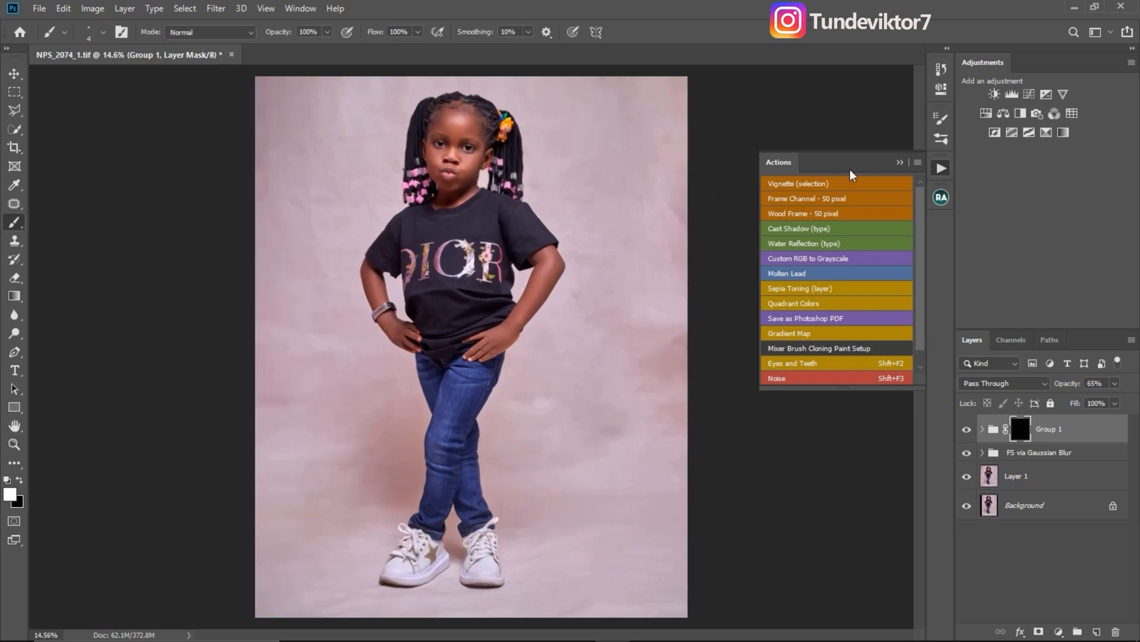
pyautogui.click(900, 163)
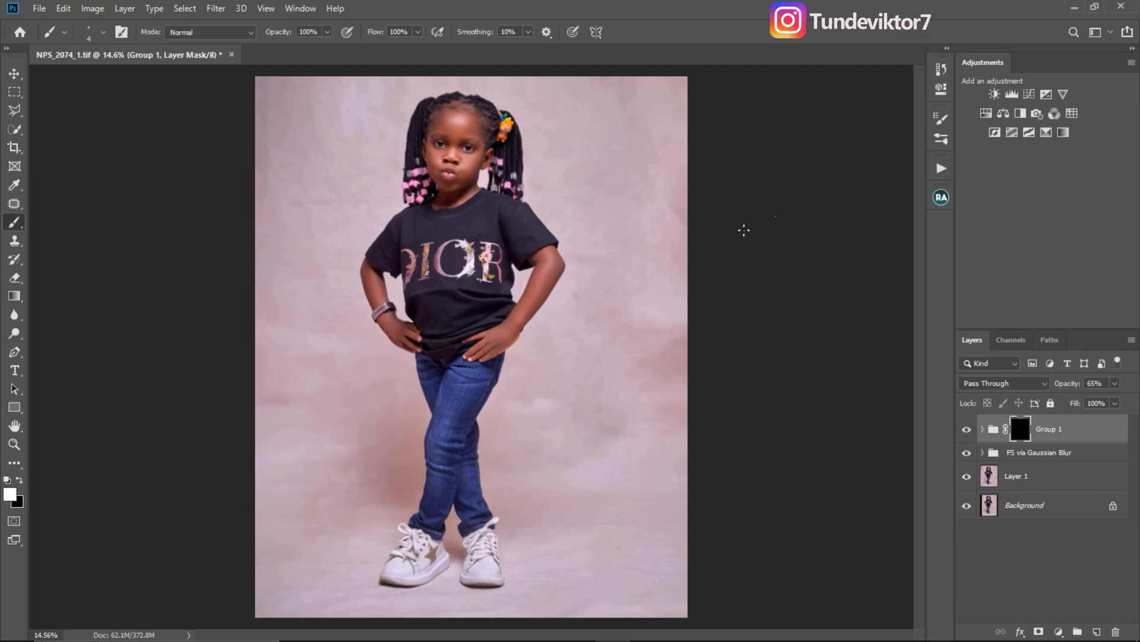
# - Add a Black & White adjustment layer above Group 1 and set its blend mode to Soft Light
pyautogui.click(1020, 115)
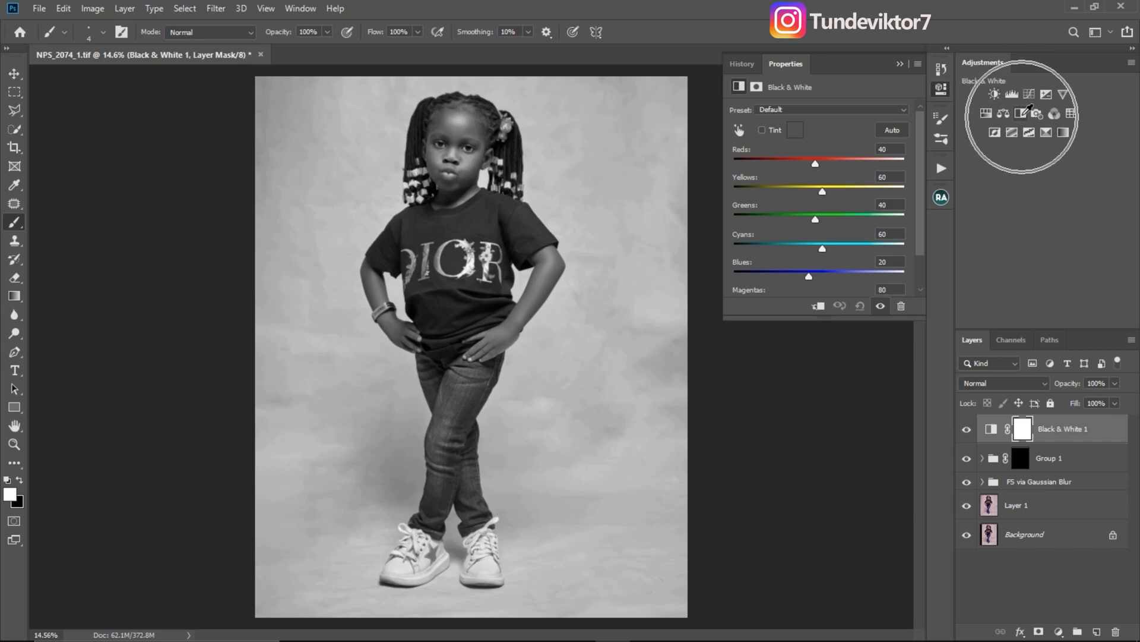
pyautogui.click(1114, 429)
pyautogui.press('h')
pyautogui.doubleClick(1105, 429)
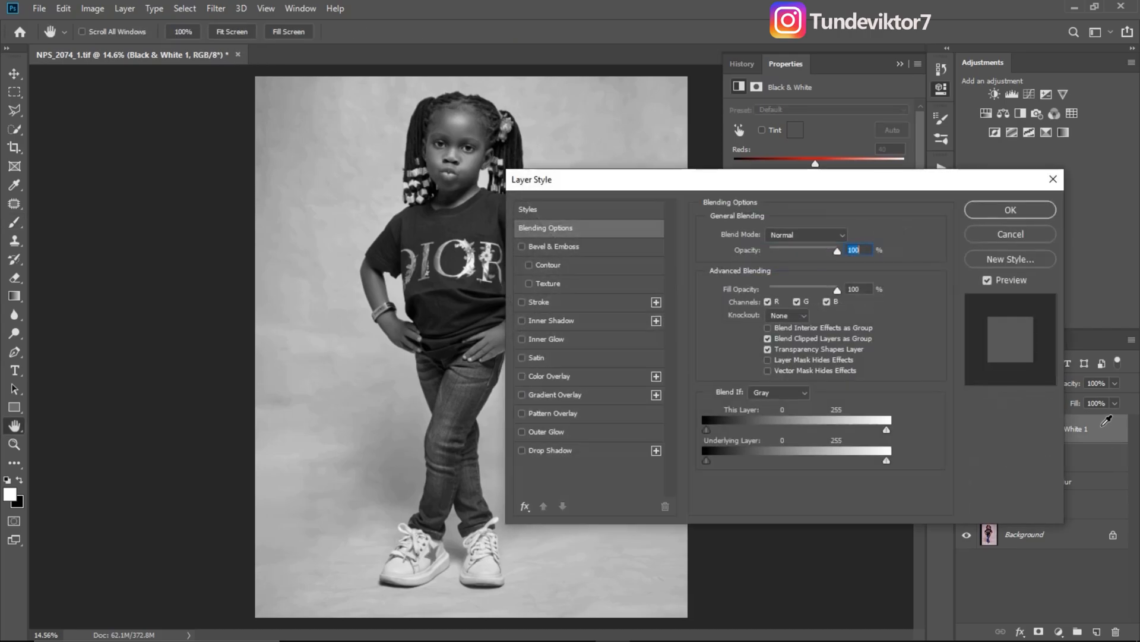
pyautogui.click(798, 232)
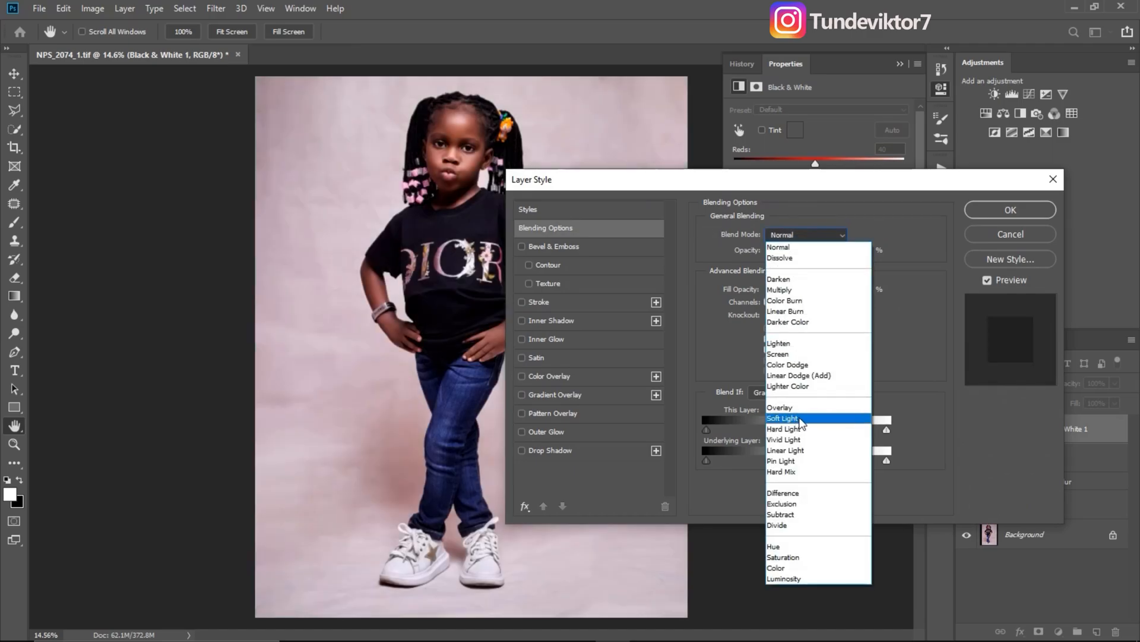
pyautogui.click(800, 423)
# - Split the black Underlying Layer slider in the layer's Blend If settings and extend its upper half to the highlights
pyautogui.press('alt')
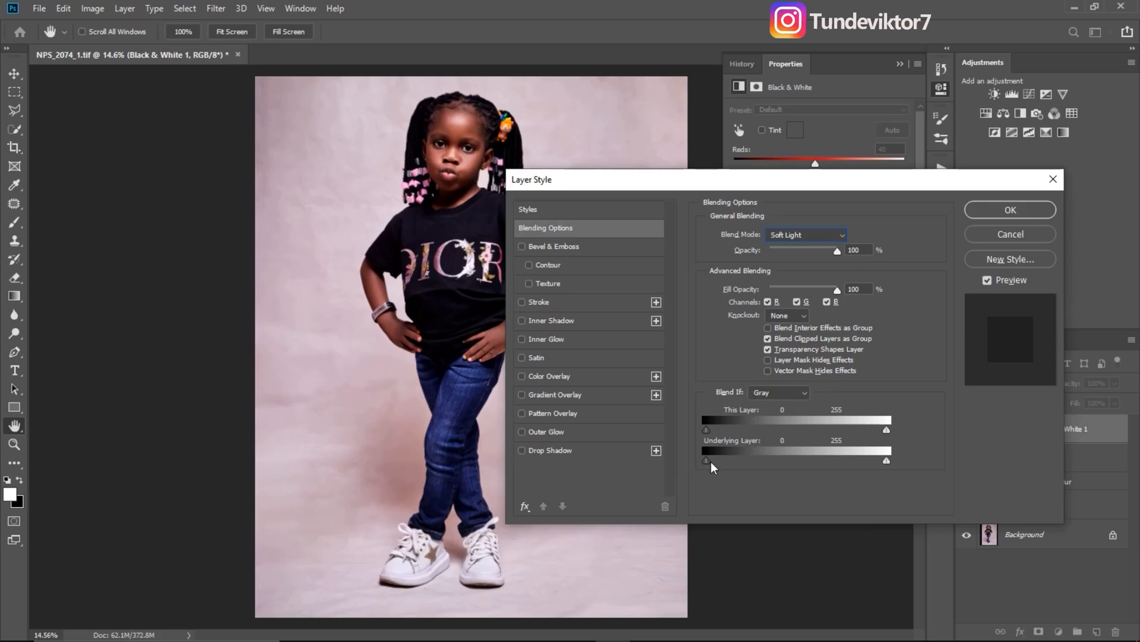
pyautogui.press('alt')
pyautogui.click(707, 461)
pyautogui.press('alt')
pyautogui.moveTo(709, 462); pyautogui.dragTo(710, 461)
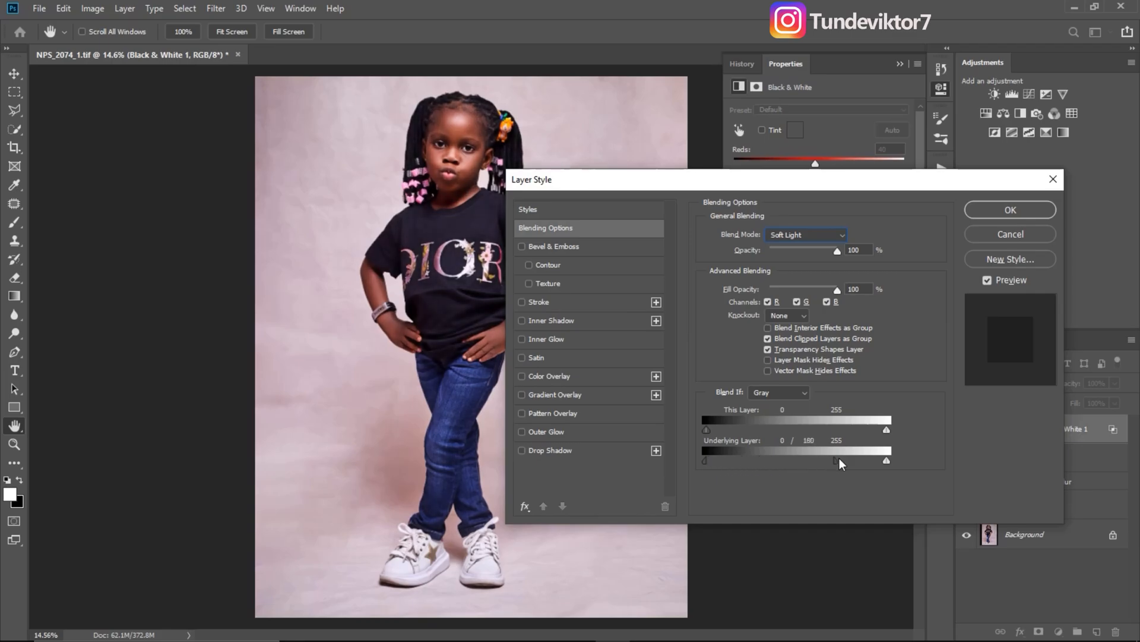
pyautogui.moveTo(879, 458); pyautogui.dragTo(940, 457)
pyautogui.click(1003, 210)
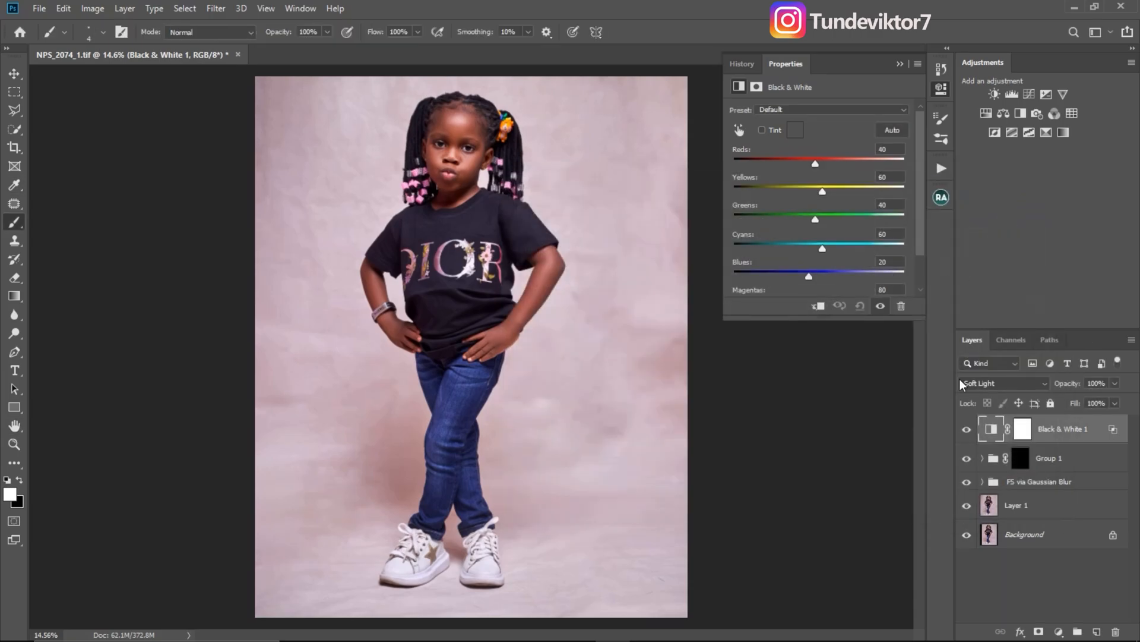
# - Compare the portrait with and without the Black & White 1 layer and try doubling its effect with a duplicate
pyautogui.click(967, 429)
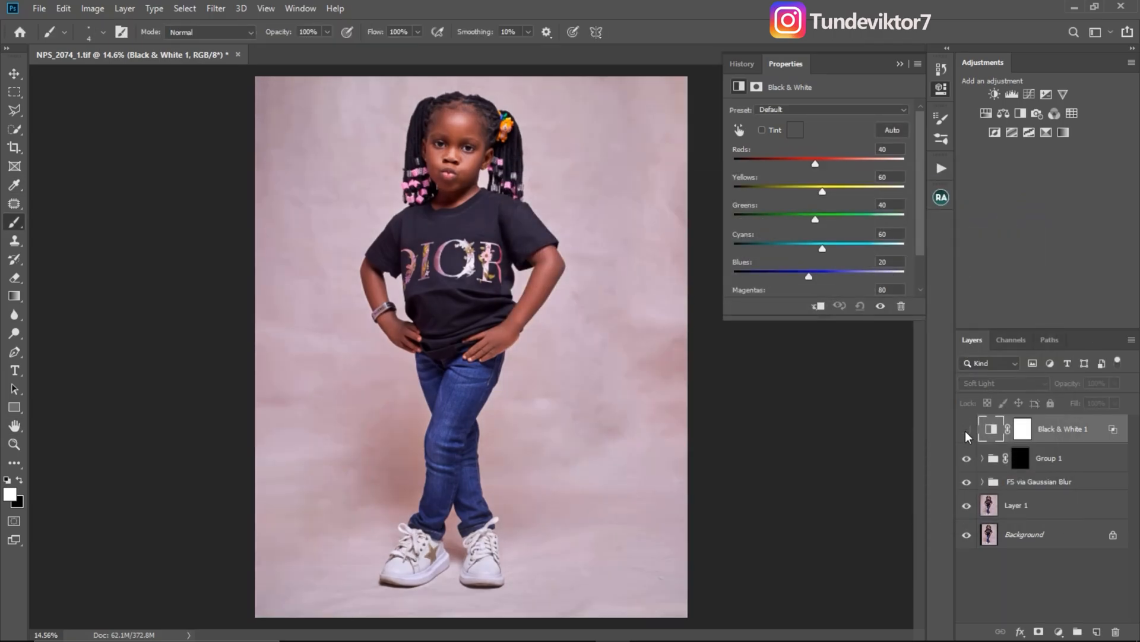
pyautogui.click(967, 430)
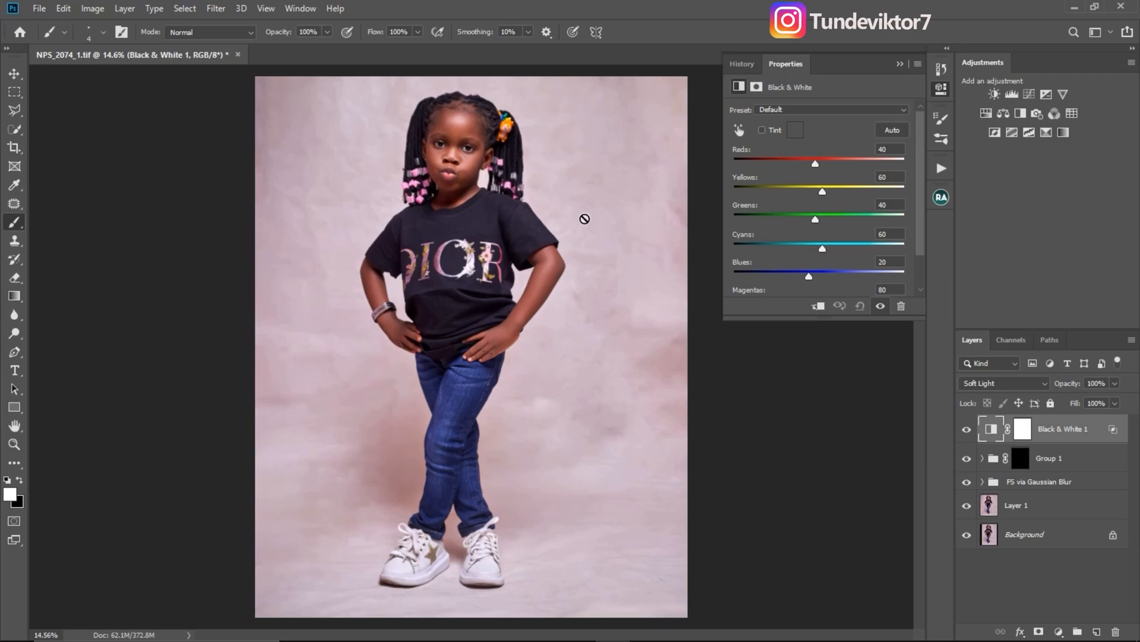
pyautogui.hotkey('ctrl', 'j')
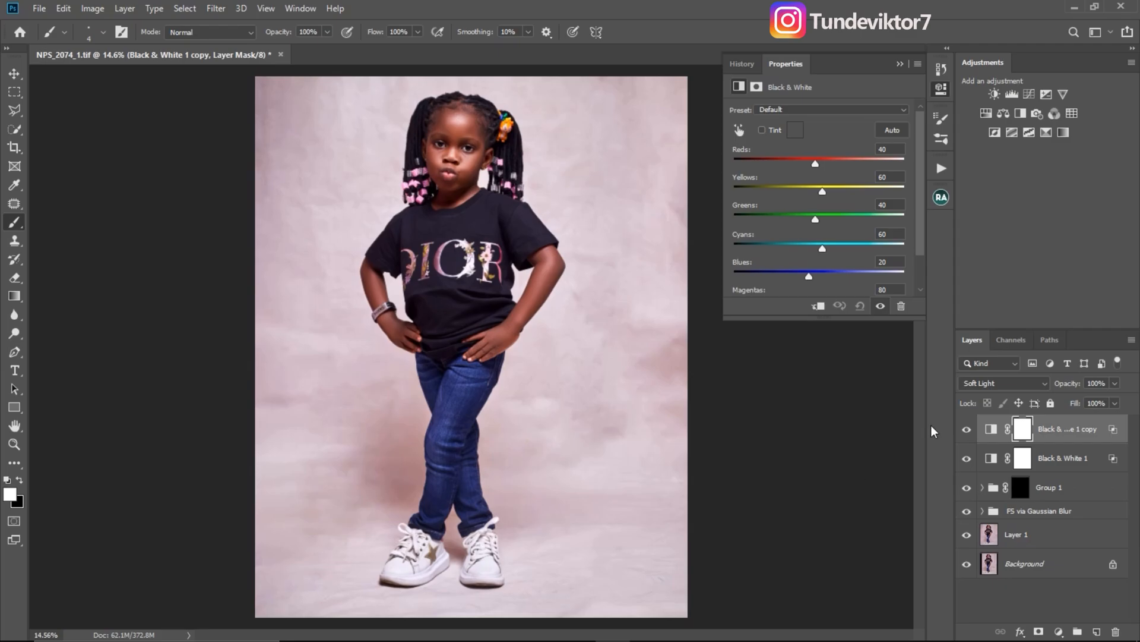
pyautogui.hotkey('ctrl', 'z')
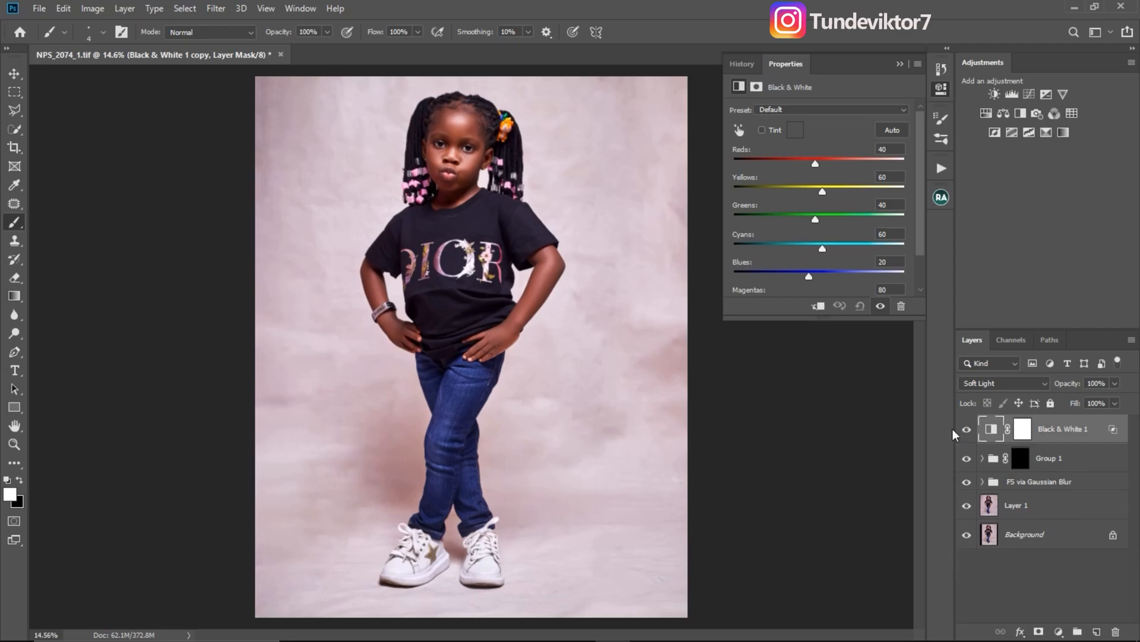
# - Add a Levels adjustment with the white input at 241 and a slightly raised black input, comparing the portrait with and without it
pyautogui.click(1012, 94)
pyautogui.moveTo(907, 214); pyautogui.dragTo(898, 213)
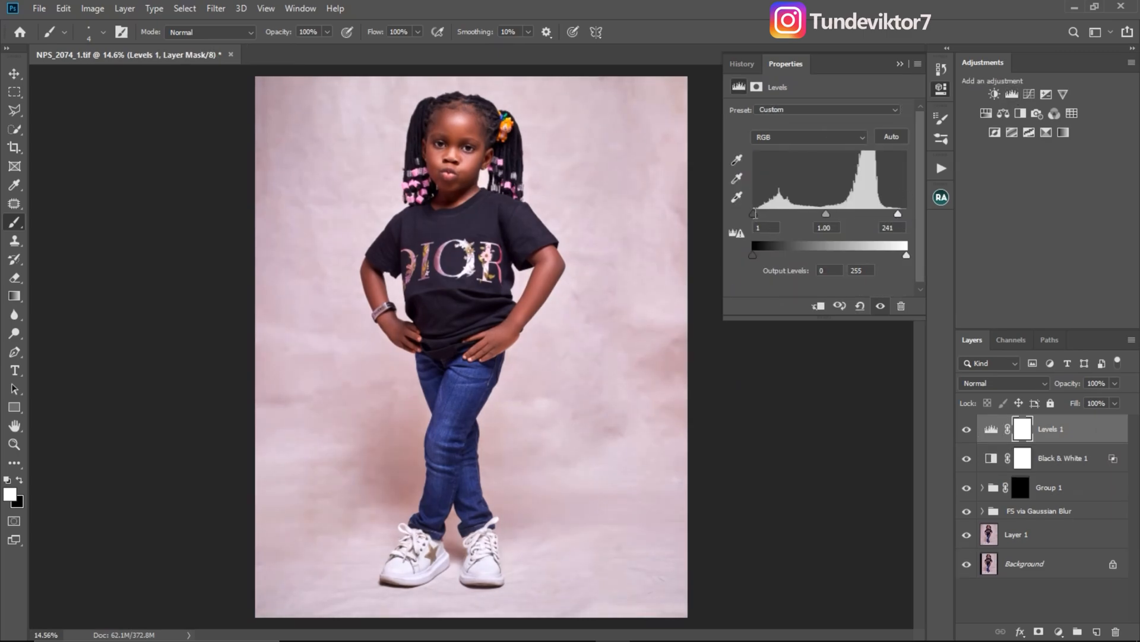
pyautogui.moveTo(755, 215); pyautogui.dragTo(759, 217)
pyautogui.click(967, 429)
pyautogui.click(967, 429)
# - Group the Levels 1 and Black & White 1 adjustment layers together
pyautogui.keyDown('ctrl'); pyautogui.click(1078, 459); pyautogui.keyUp('ctrl')
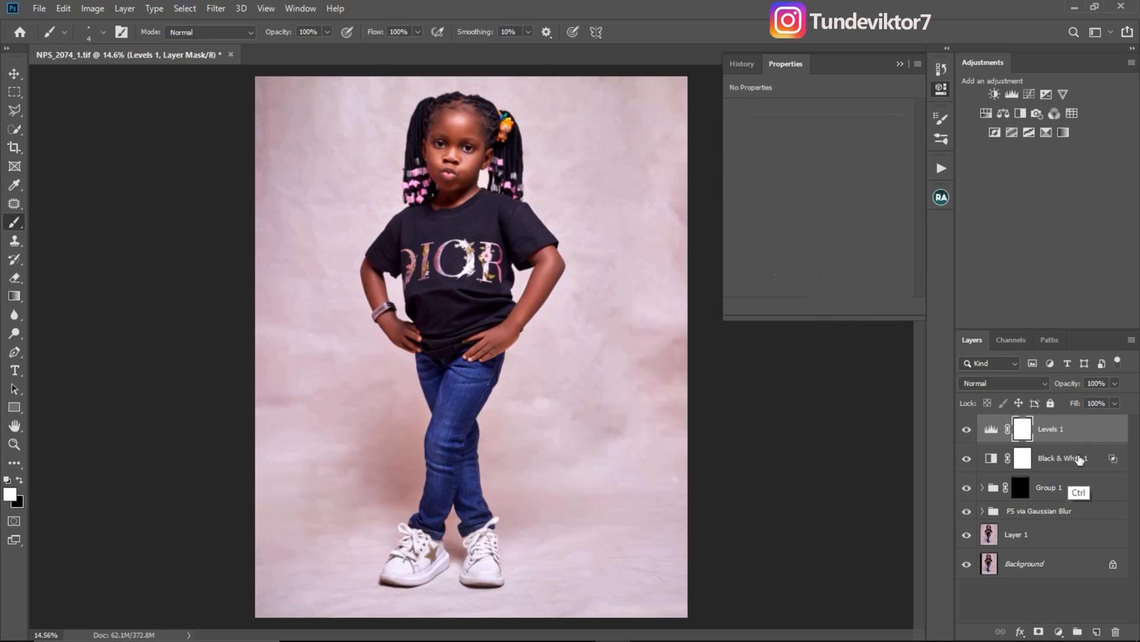
pyautogui.hotkey('ctrl', 'g')
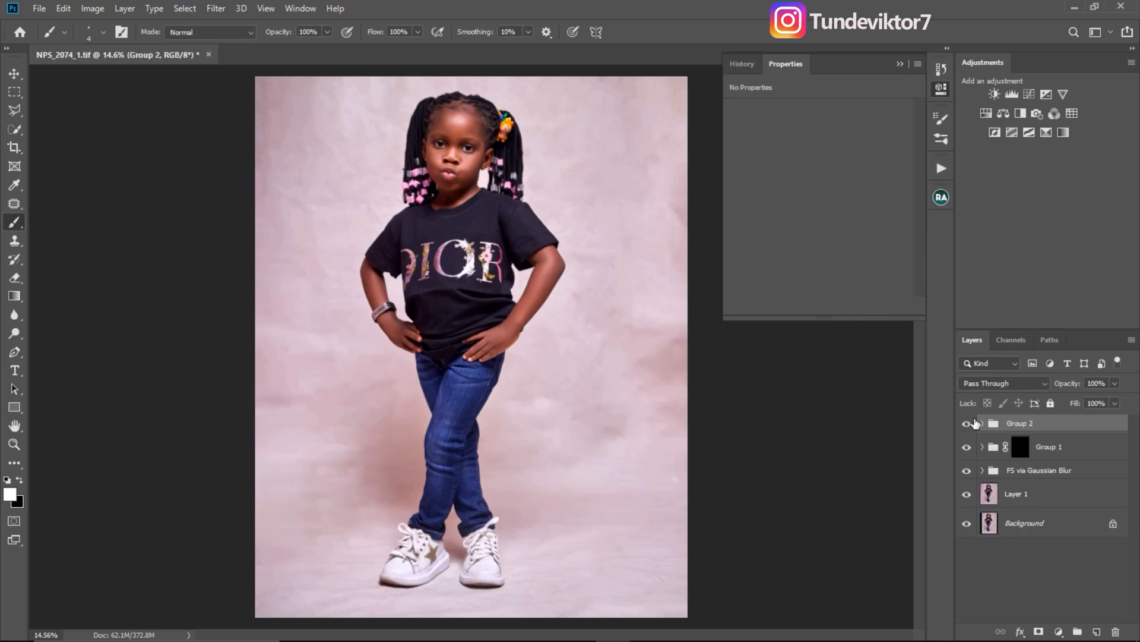
# - Reduce the opacity of the group holding the Levels and Black & White adjustments to 73%
pyautogui.click(1115, 384)
pyautogui.moveTo(1119, 399); pyautogui.dragTo(1099, 403)
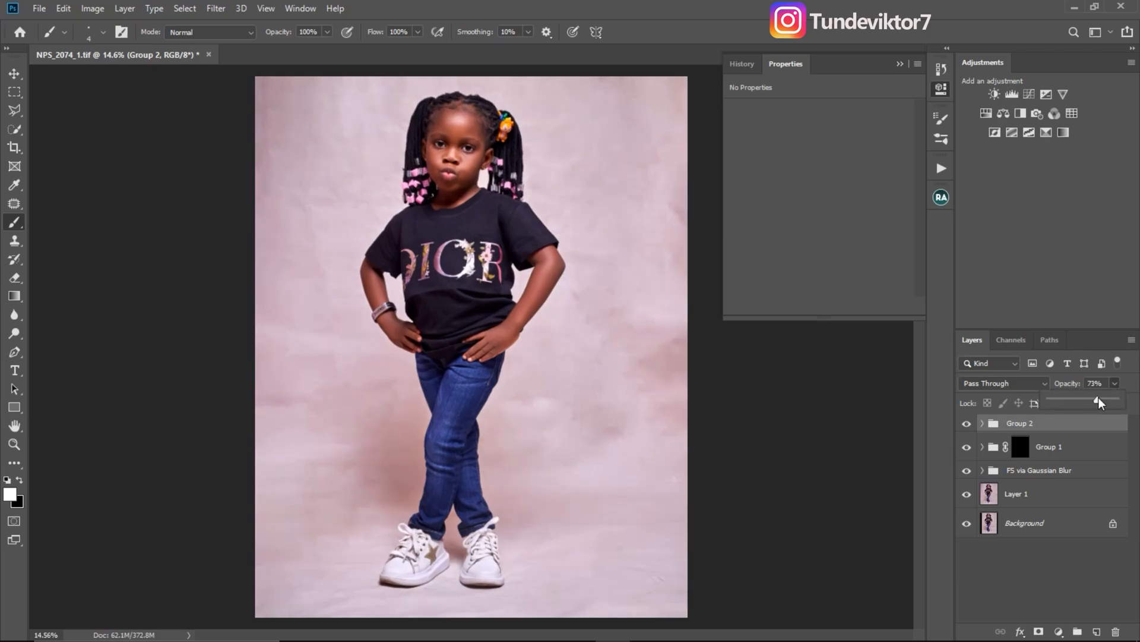
pyautogui.click(900, 64)
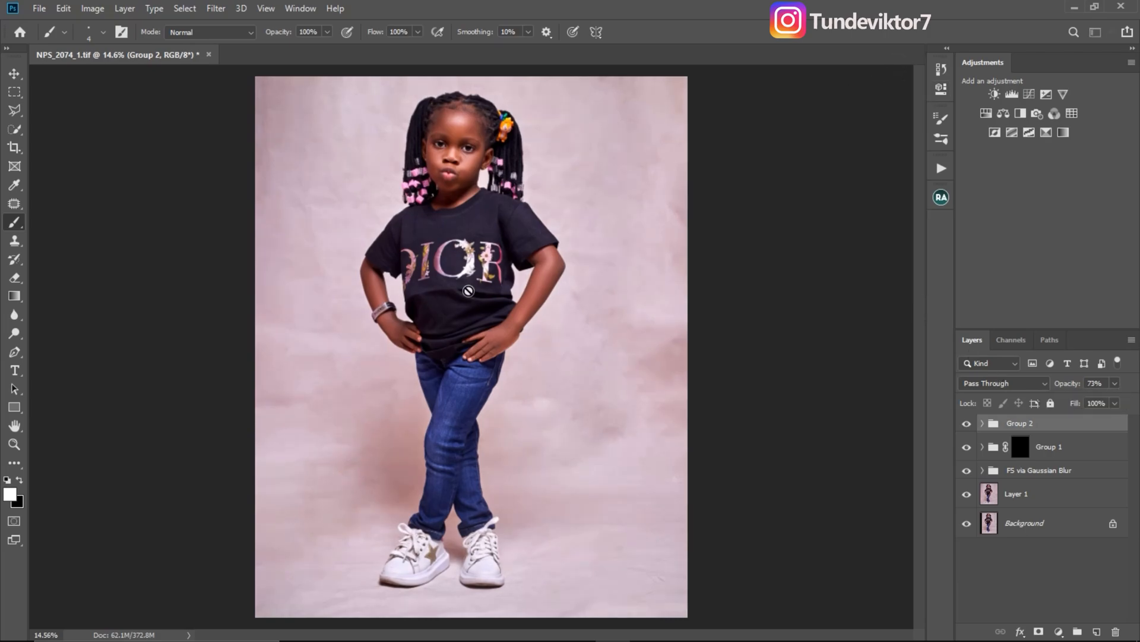
# - Examine the contrast and skin tones on the girl's face, shirt and arms up close
pyautogui.press('z')
pyautogui.moveTo(479, 169)
pyautogui.mouseDown()
pyautogui.moveTo(521, 196)
pyautogui.moveTo(491, 191)
pyautogui.moveTo(483, 213)
pyautogui.mouseUp()
pyautogui.press('b')
pyautogui.press('z')
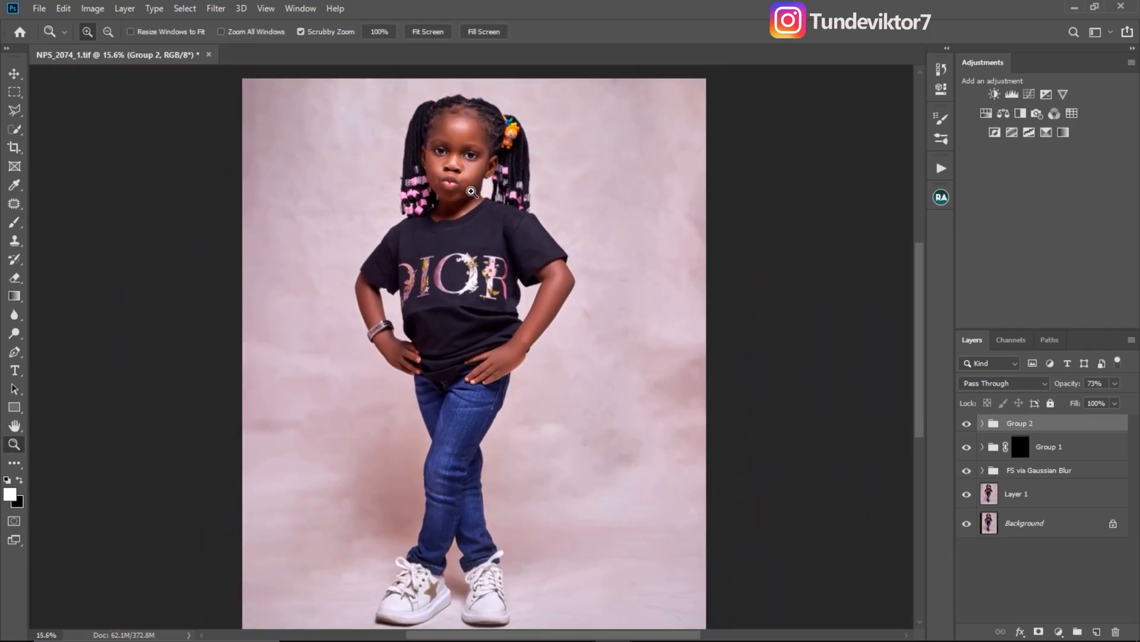
pyautogui.press('b')
pyautogui.press('z')
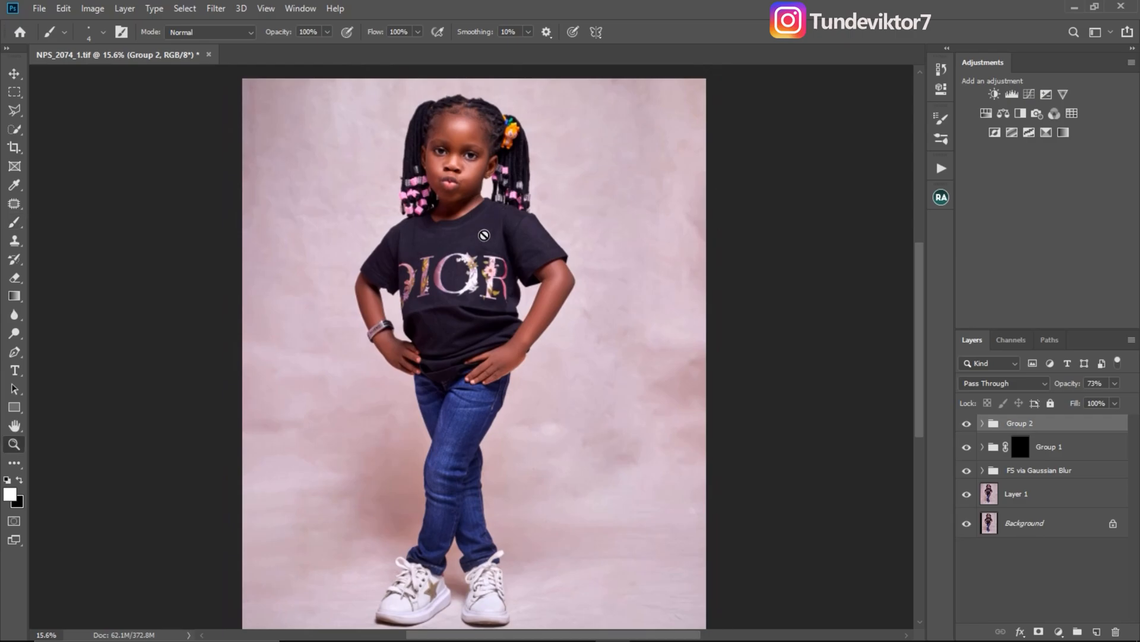
pyautogui.moveTo(475, 178)
pyautogui.mouseDown()
pyautogui.moveTo(540, 203)
pyautogui.moveTo(502, 257)
pyautogui.moveTo(478, 267)
pyautogui.moveTo(516, 234)
pyautogui.moveTo(485, 213)
pyautogui.mouseUp()
pyautogui.press('b')
pyautogui.press('z')
pyautogui.press('b')
pyautogui.press('z')
pyautogui.press('b')
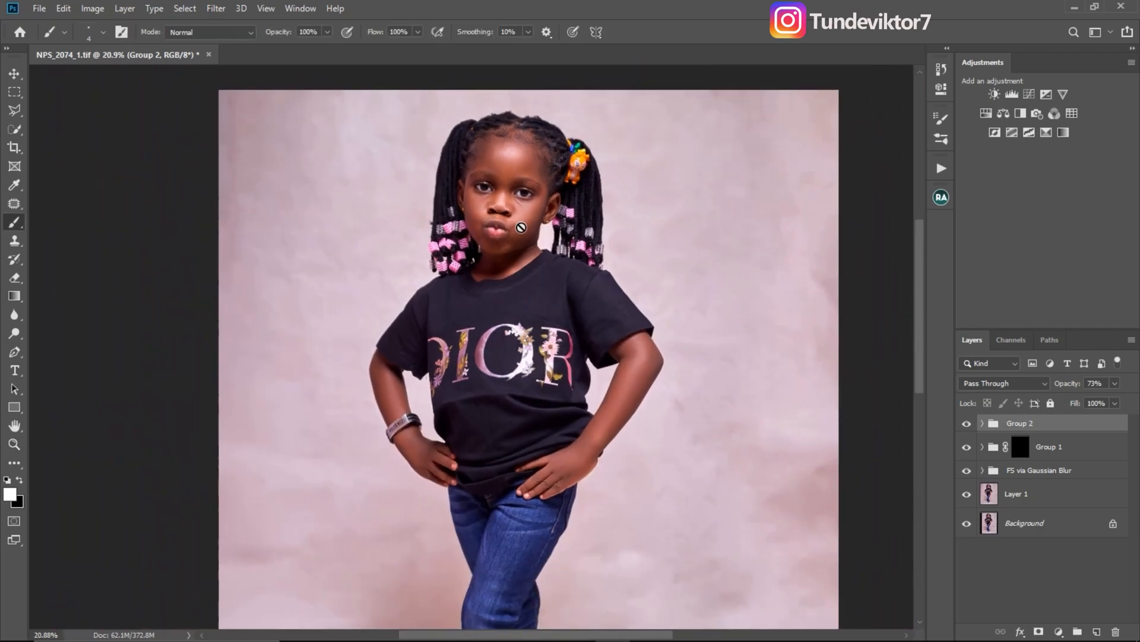
pyautogui.press('z')
pyautogui.moveTo(518, 233); pyautogui.dragTo(570, 243)
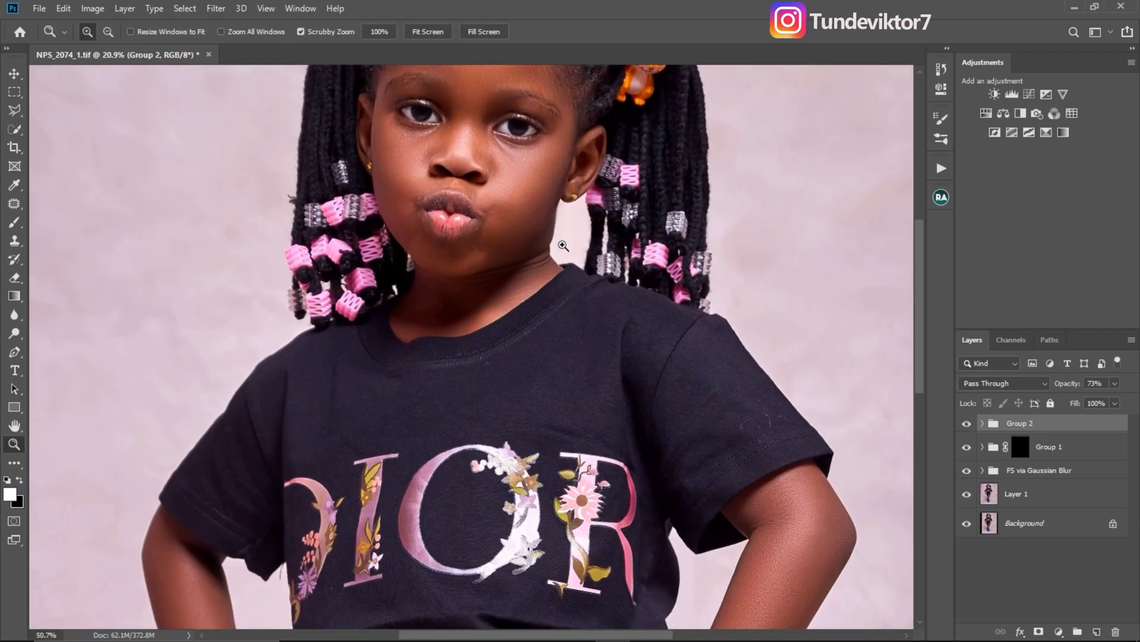
pyautogui.press('b')
pyautogui.moveTo(496, 211)
pyautogui.mouseDown()
pyautogui.moveTo(534, 306)
pyautogui.moveTo(514, 314)
pyautogui.moveTo(536, 304)
pyautogui.moveTo(537, 273)
pyautogui.moveTo(523, 265)
pyautogui.moveTo(866, 256)
pyautogui.mouseUp()
pyautogui.press('z')
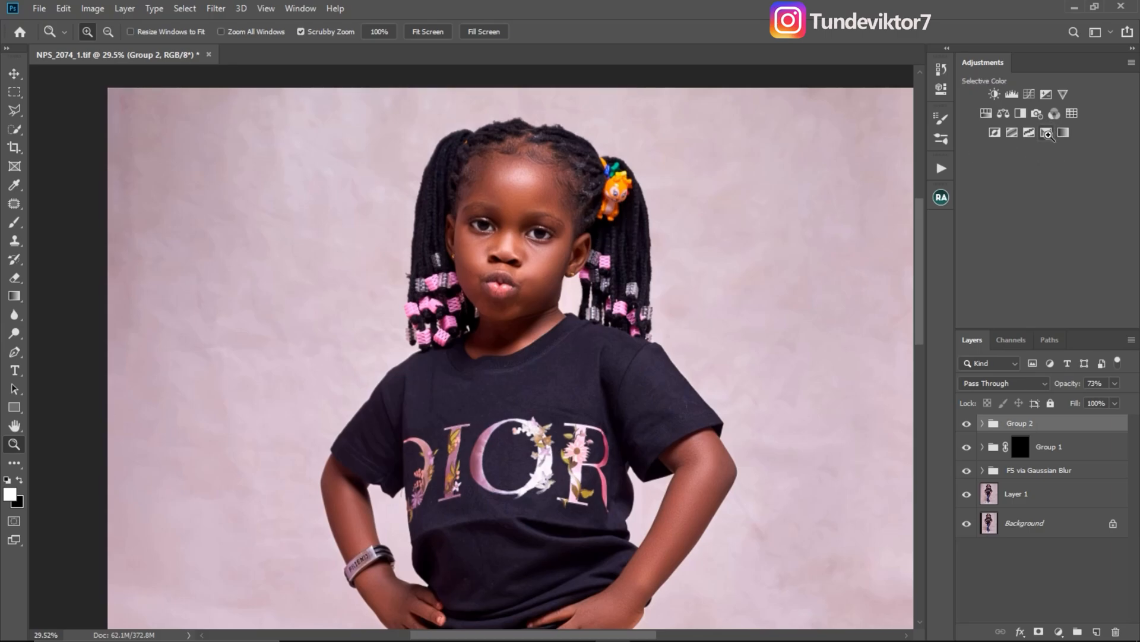
# - Add a Selective Color adjustment with Cyan at +17% in the Reds, comparing the portrait with and without it
pyautogui.click(1047, 136)
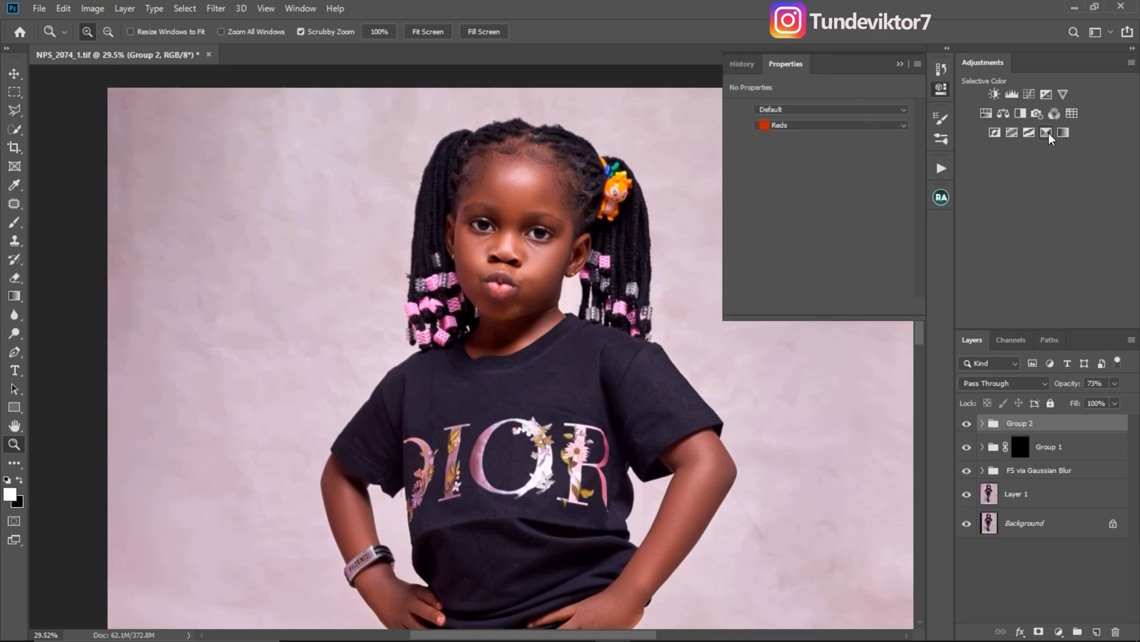
pyautogui.moveTo(819, 157)
pyautogui.mouseDown()
pyautogui.moveTo(812, 177)
pyautogui.moveTo(833, 174)
pyautogui.mouseUp()
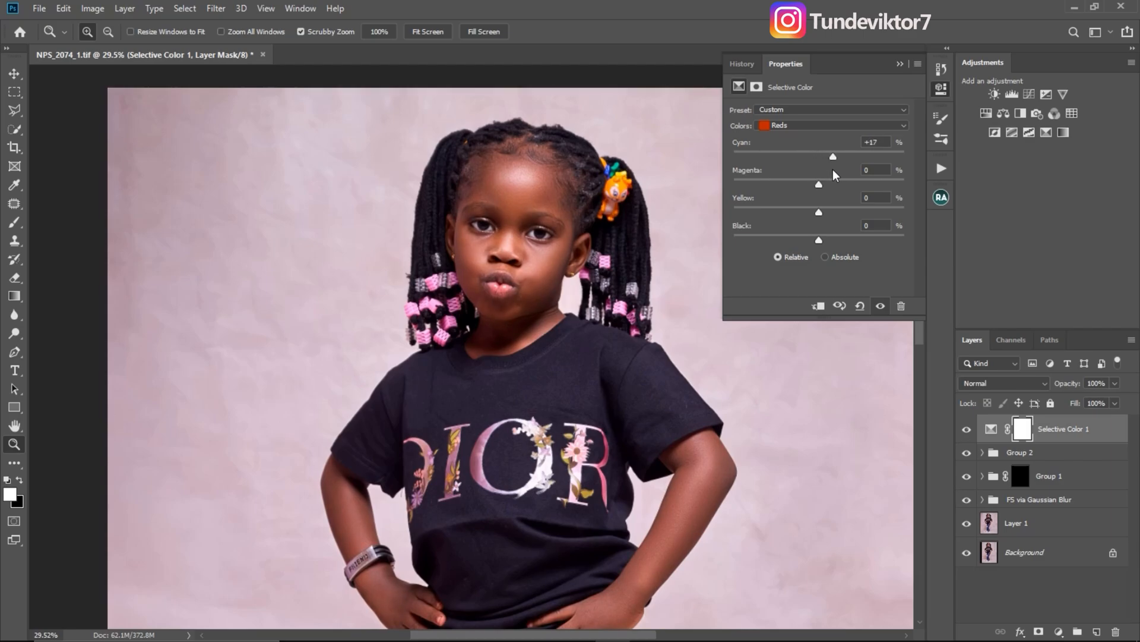
pyautogui.click(967, 429)
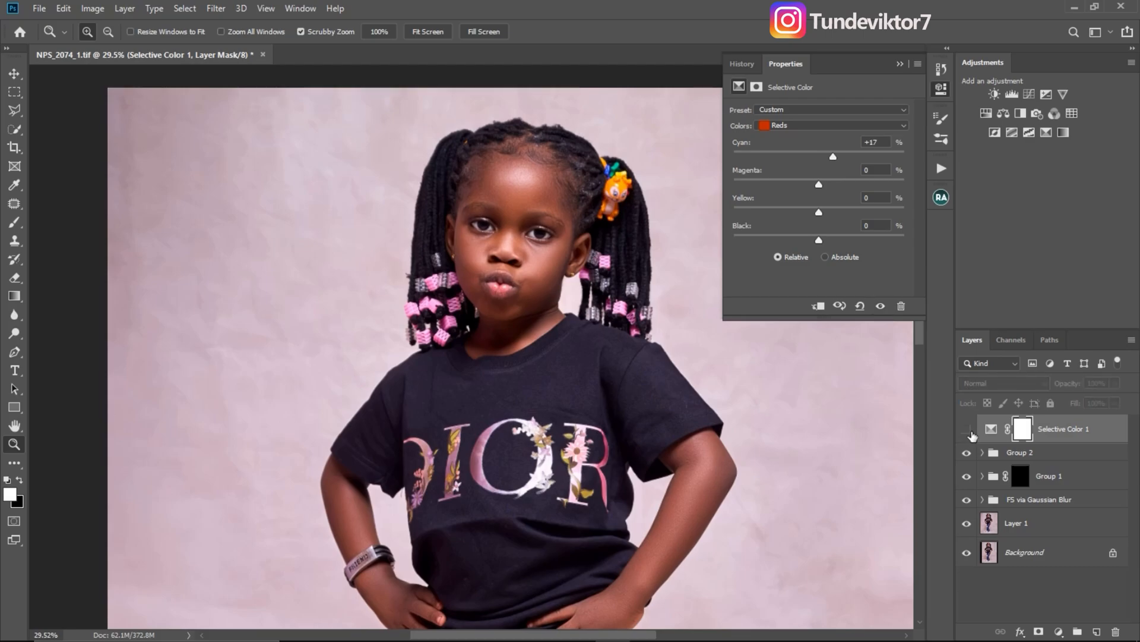
pyautogui.click(968, 431)
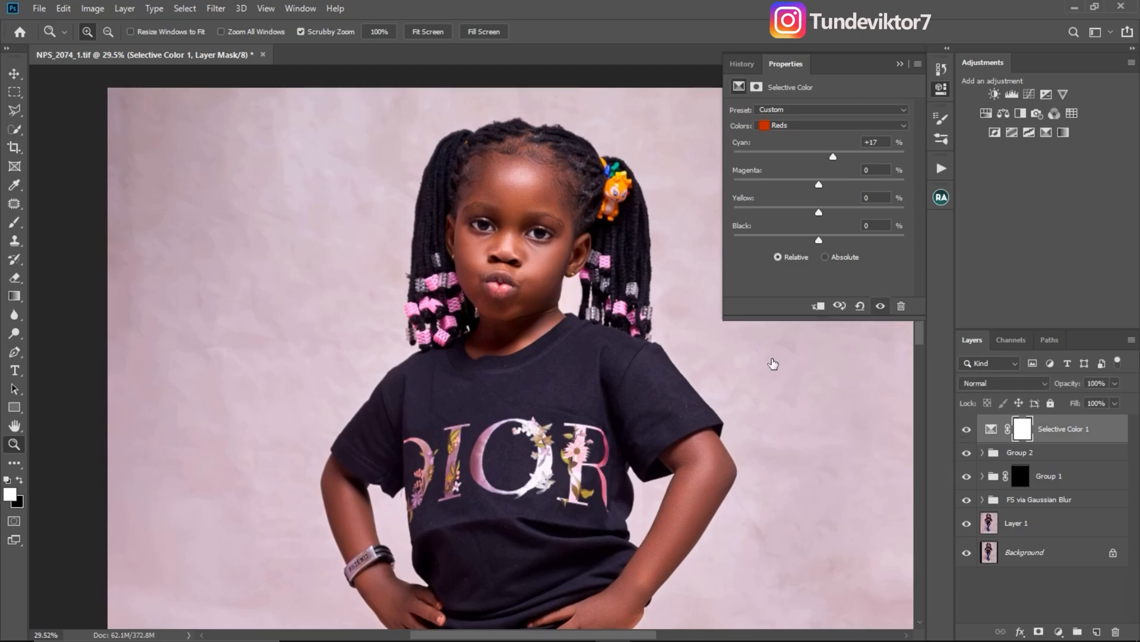
pyautogui.click(900, 64)
# - Add a Vibrance adjustment layer above the Selective Color layer with Vibrance at +15
pyautogui.moveTo(537, 333); pyautogui.dragTo(493, 324)
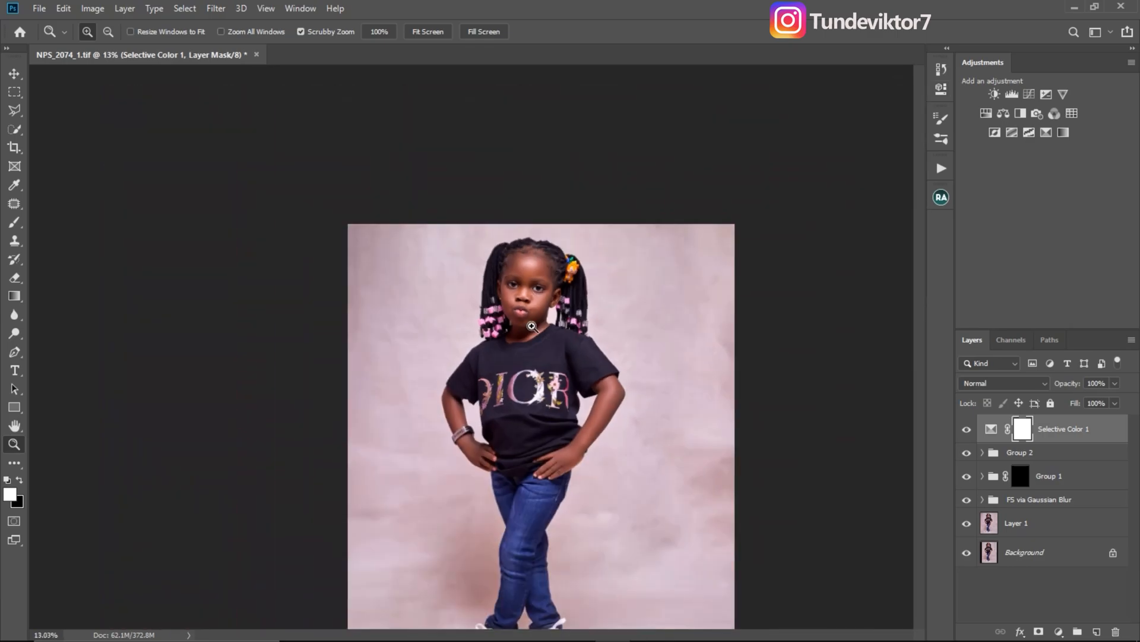
pyautogui.moveTo(490, 236); pyautogui.dragTo(516, 256)
pyautogui.moveTo(482, 217); pyautogui.dragTo(522, 262)
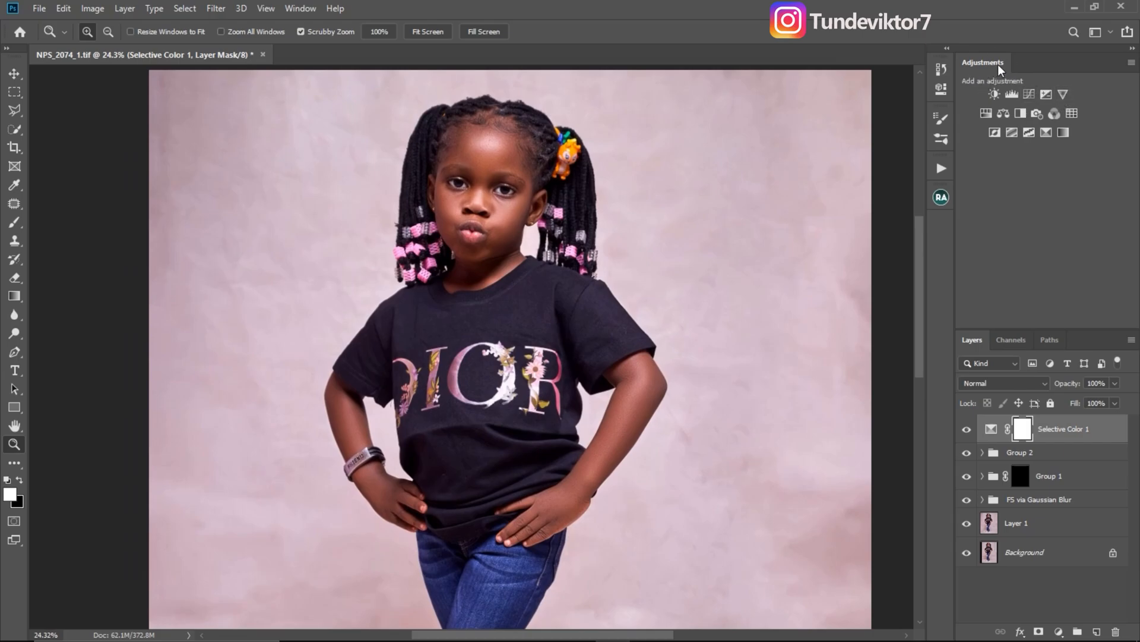
pyautogui.press('ctrl')
pyautogui.click(1058, 632)
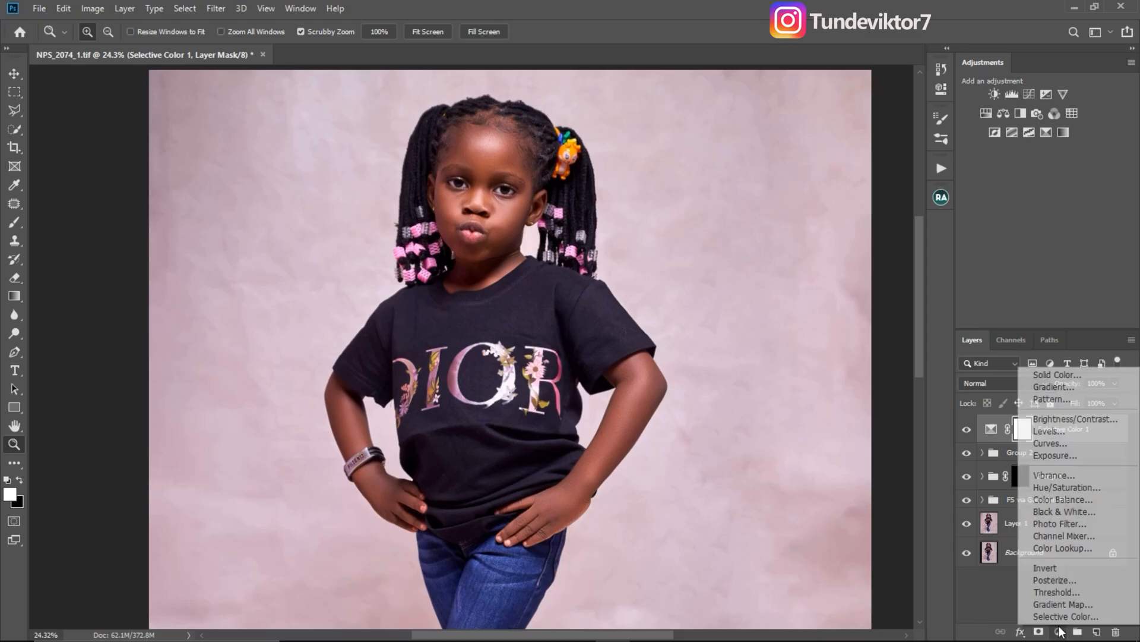
pyautogui.click(1062, 476)
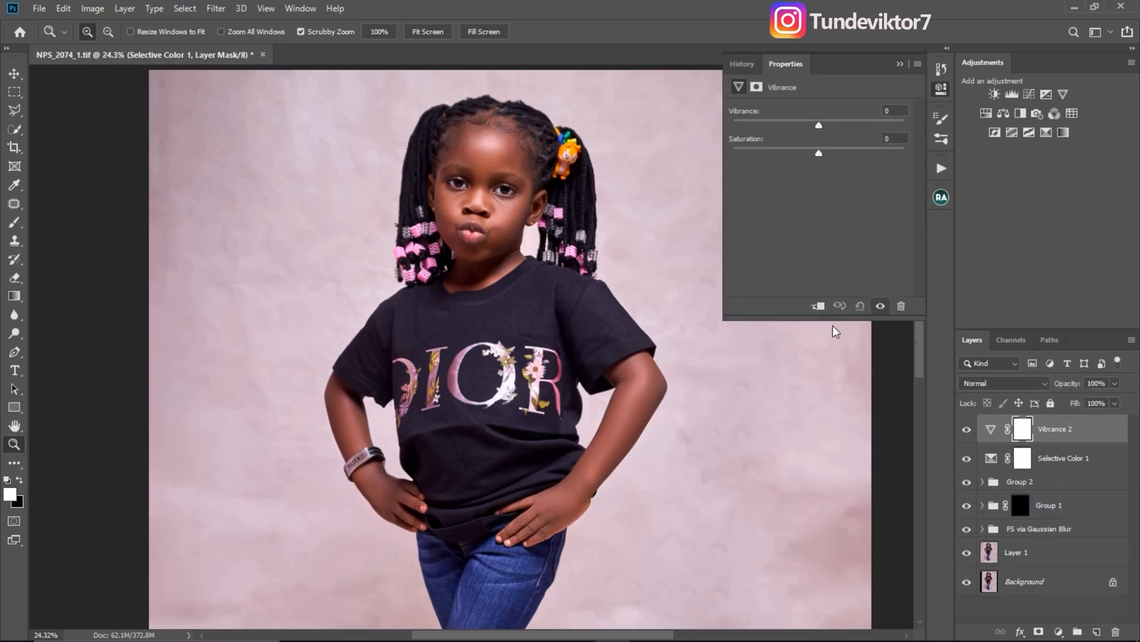
pyautogui.moveTo(820, 126); pyautogui.dragTo(825, 127)
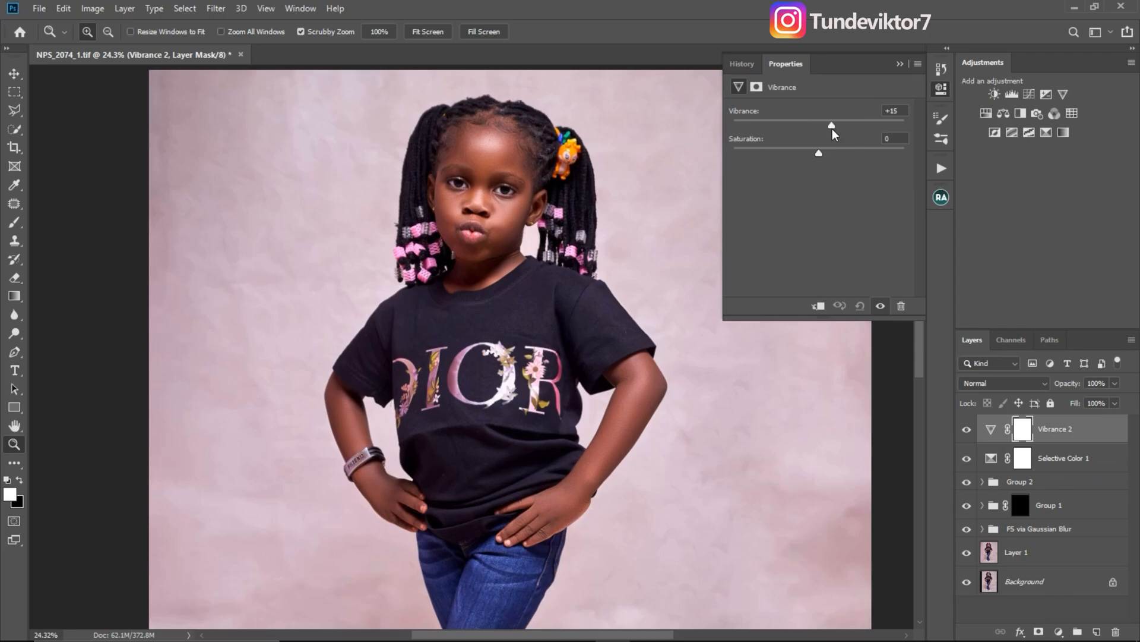
pyautogui.click(898, 63)
# - Check the color-adjusted portrait close up and as a whole
pyautogui.moveTo(516, 222); pyautogui.dragTo(475, 222)
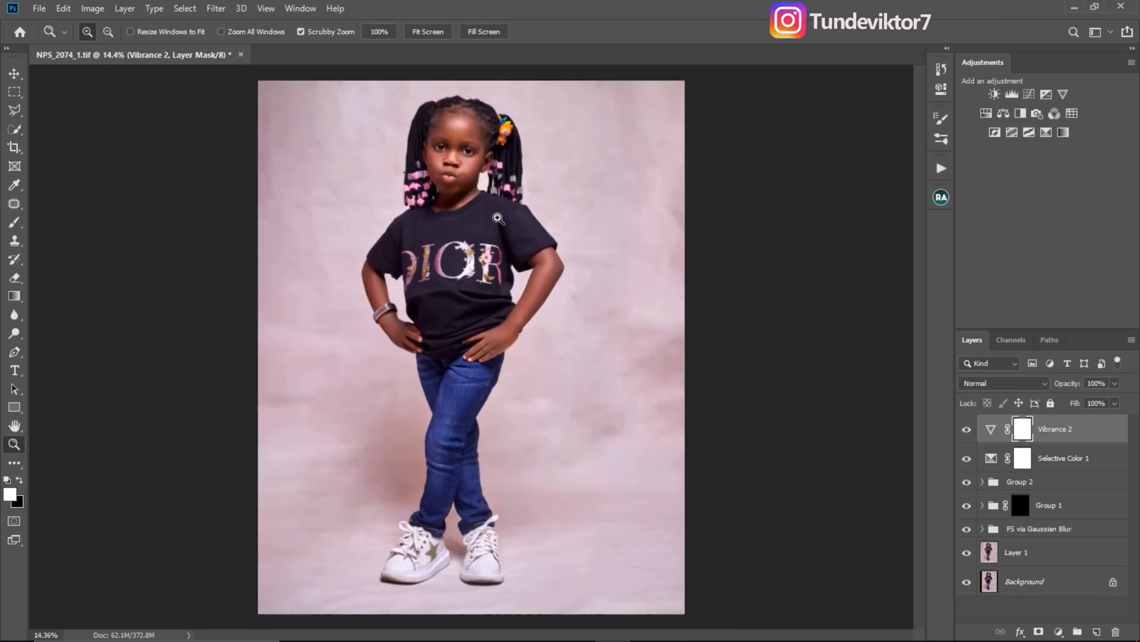
pyautogui.moveTo(472, 187)
pyautogui.mouseDown()
pyautogui.moveTo(508, 193)
pyautogui.moveTo(487, 187)
pyautogui.mouseUp()
pyautogui.moveTo(468, 243); pyautogui.dragTo(559, 266)
pyautogui.moveTo(494, 216); pyautogui.dragTo(498, 313)
pyautogui.moveTo(502, 275); pyautogui.dragTo(521, 234)
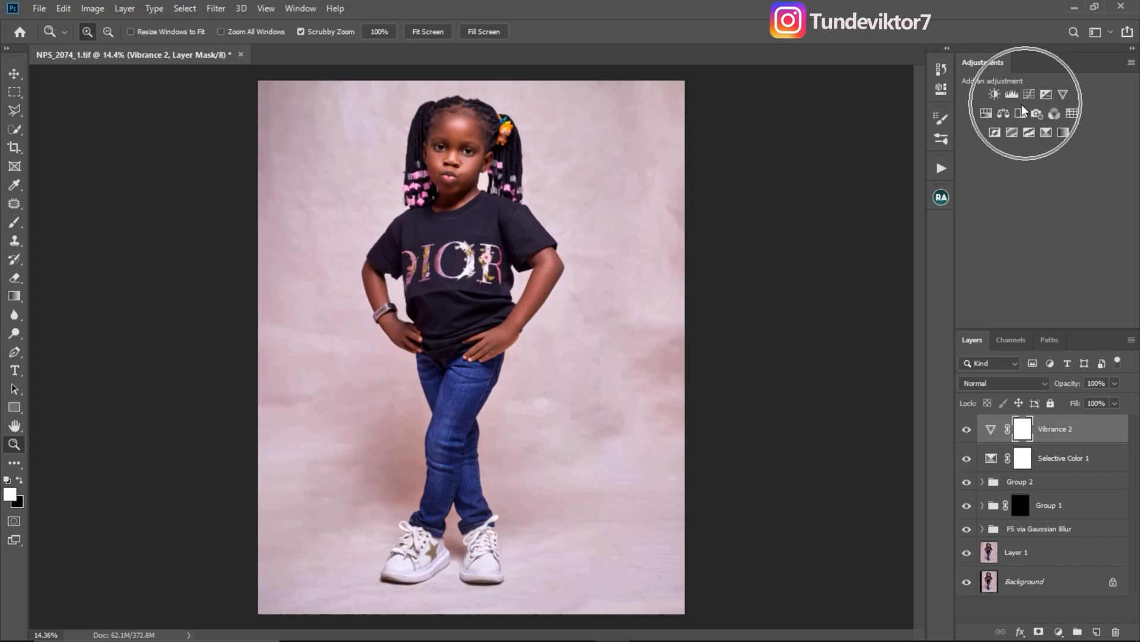
pyautogui.hotkey('alt', '[')
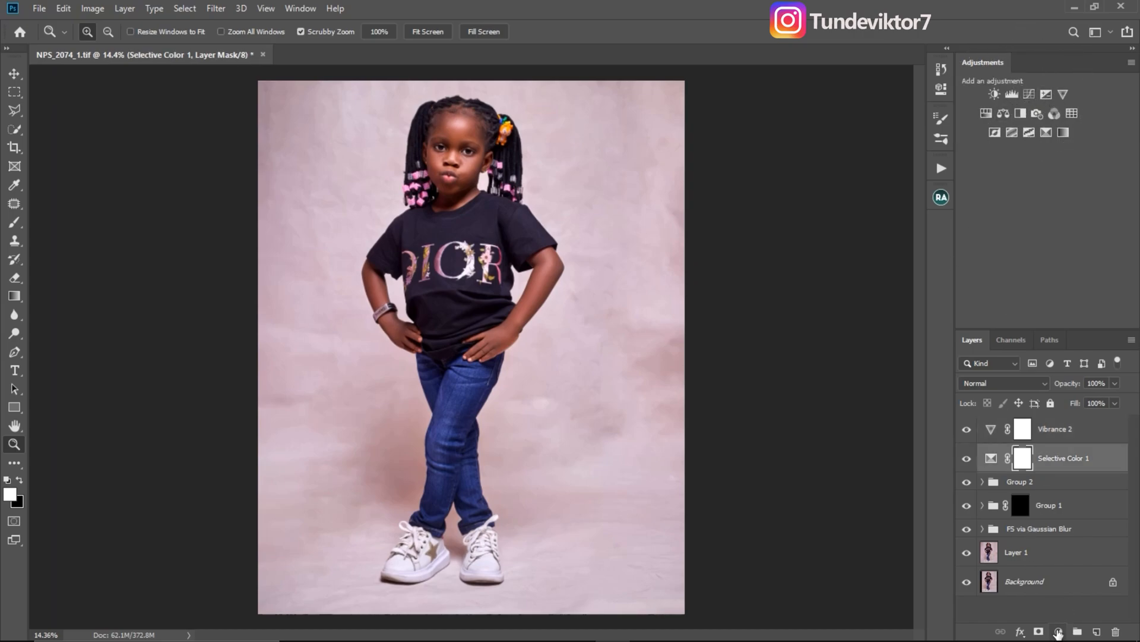
pyautogui.hotkey('alt', ']')
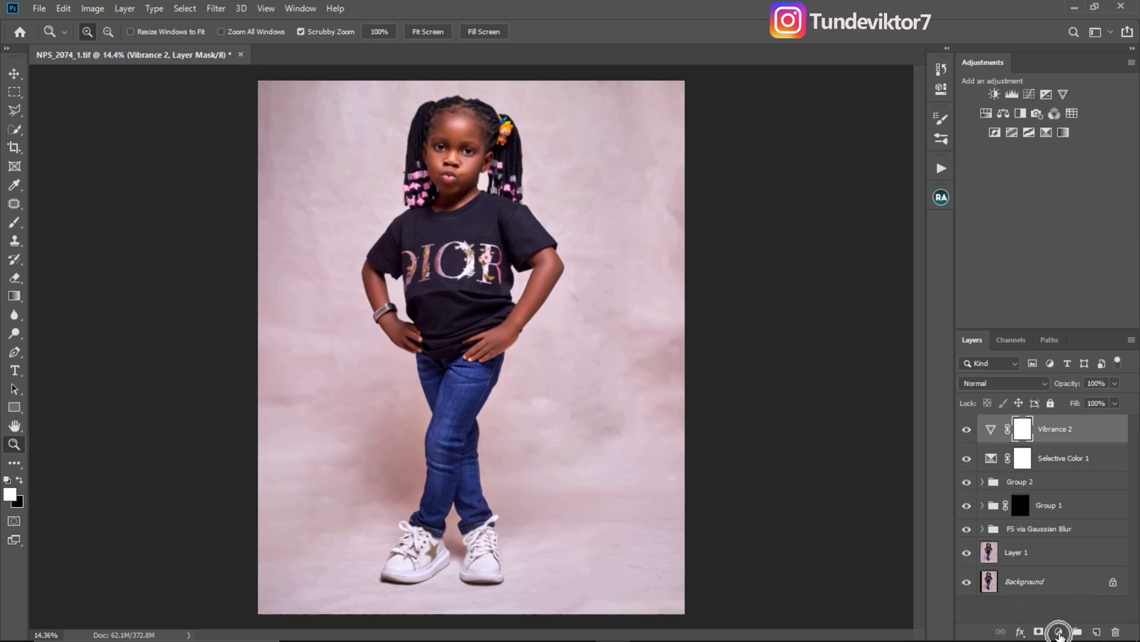
# - Add a Curves adjustment layer above the Vibrance layer using the Lighter (RGB) preset
pyautogui.click(1060, 633)
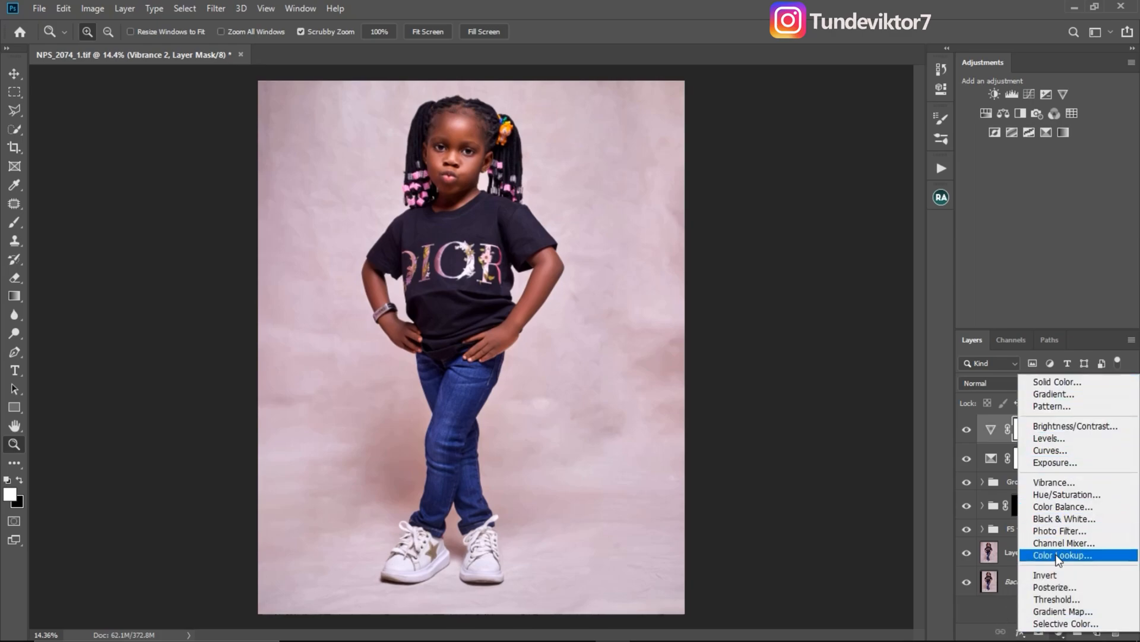
pyautogui.click(1058, 454)
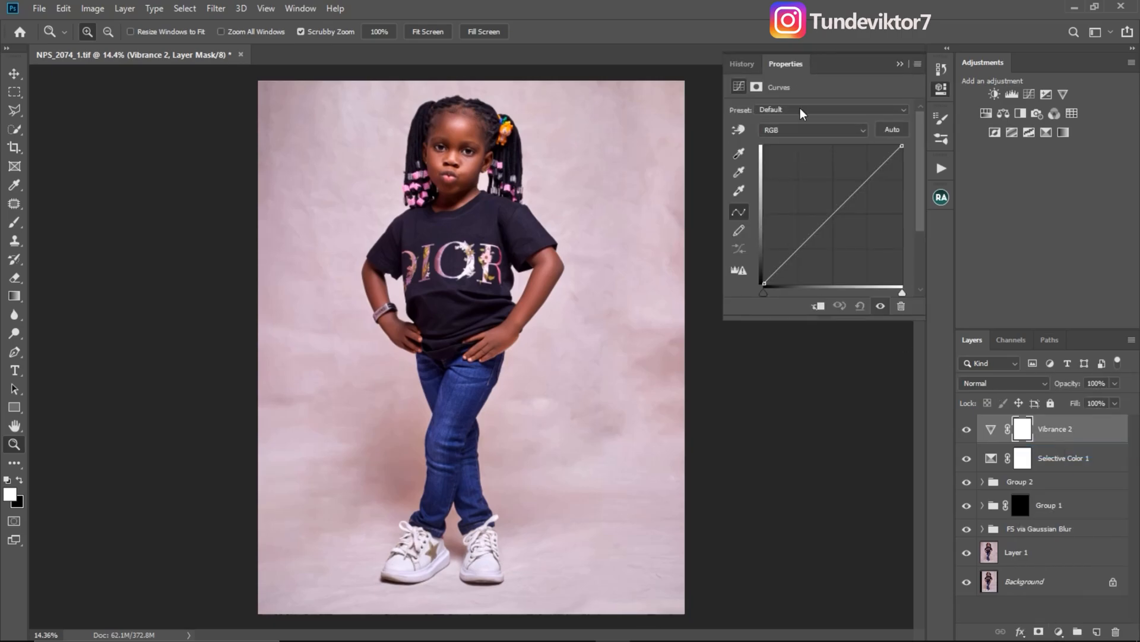
pyautogui.click(802, 110)
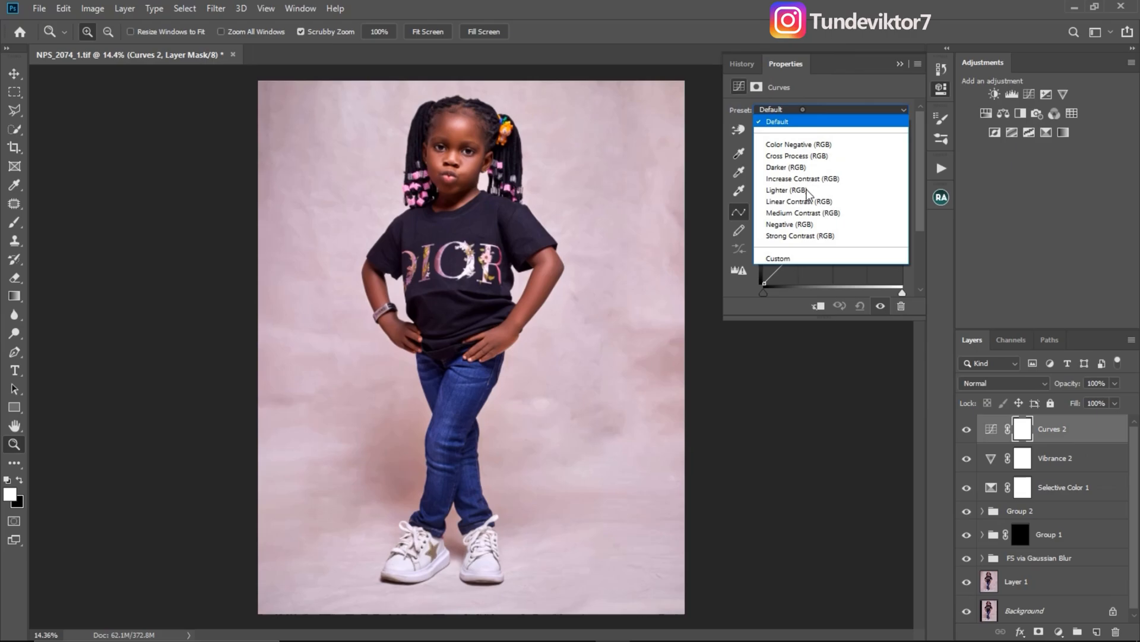
pyautogui.click(807, 191)
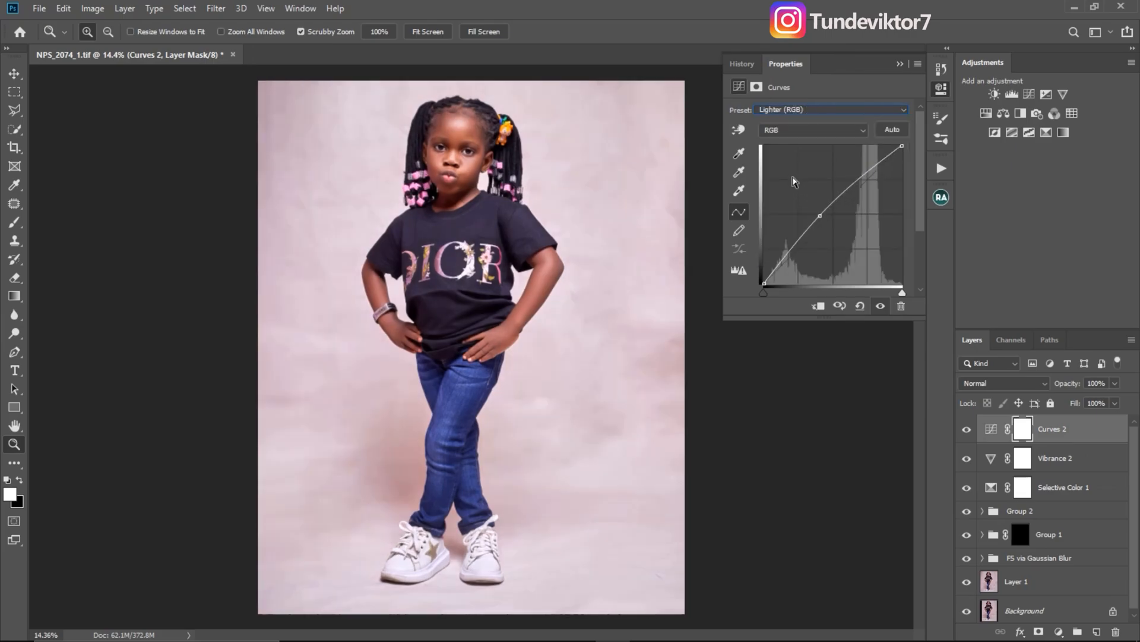
pyautogui.click(900, 64)
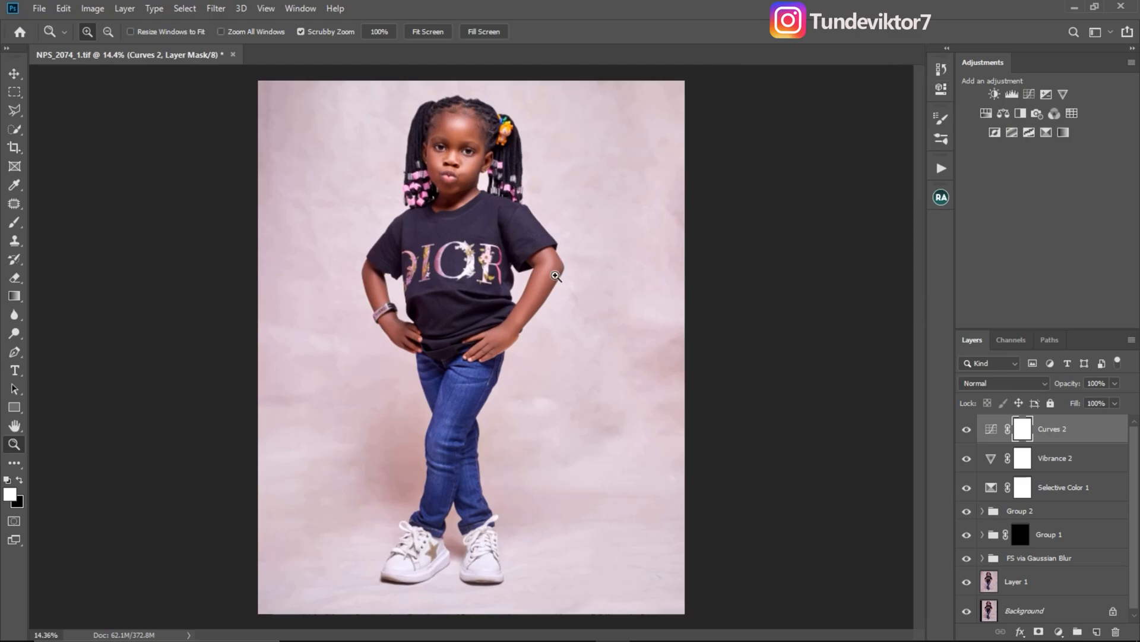
# - Lower the Curves layer's opacity to 38% and compare the portrait with and without it
pyautogui.click(1115, 383)
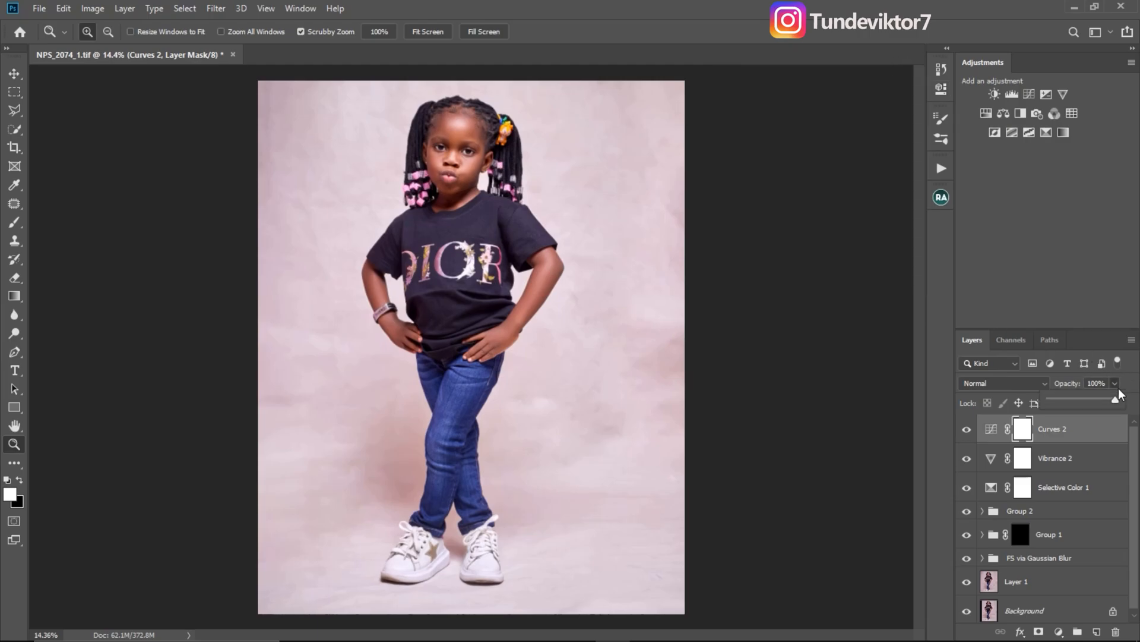
pyautogui.moveTo(1116, 403); pyautogui.dragTo(1075, 416)
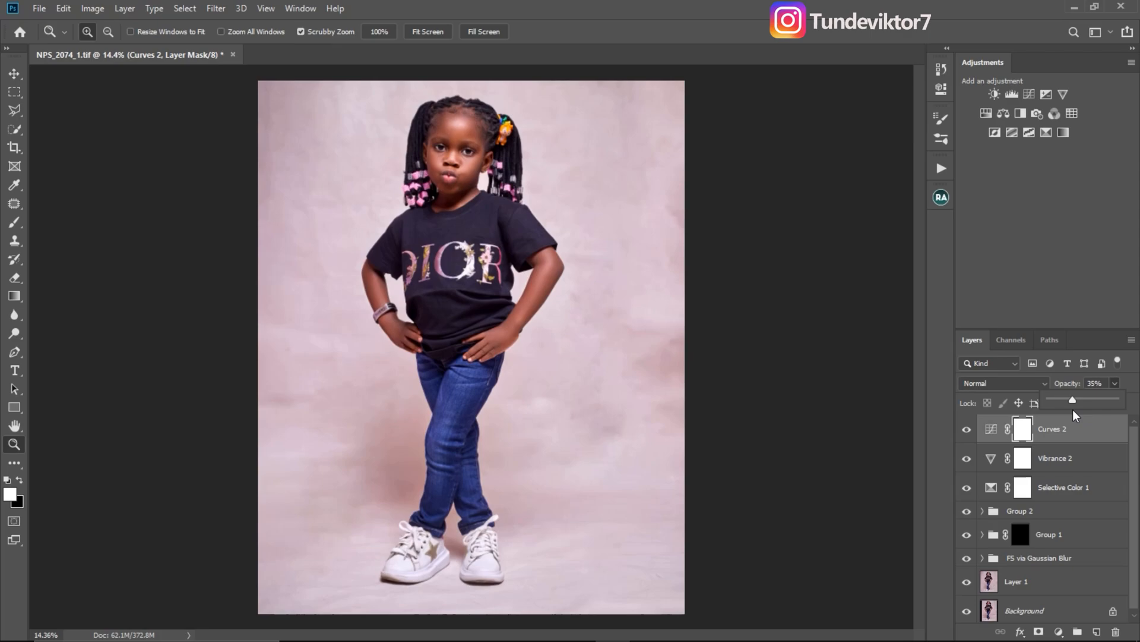
pyautogui.click(969, 433)
pyautogui.click(972, 434)
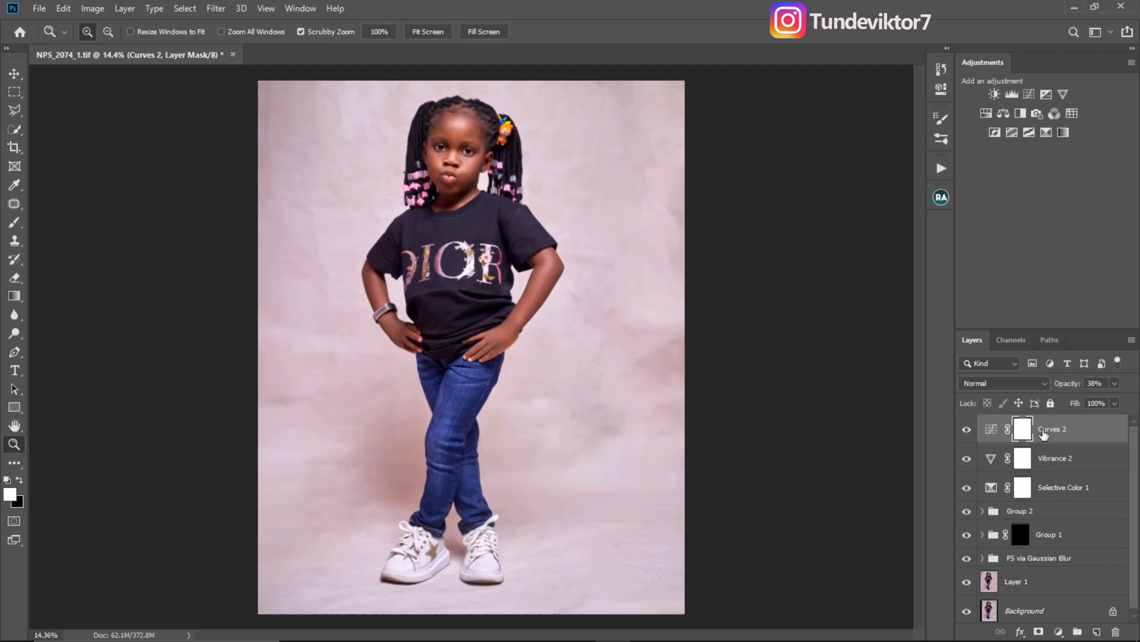
# - Group the Curves 2, Vibrance 2 and Selective Color 1 layers together and compare the portrait with and without the group
pyautogui.click(1092, 427)
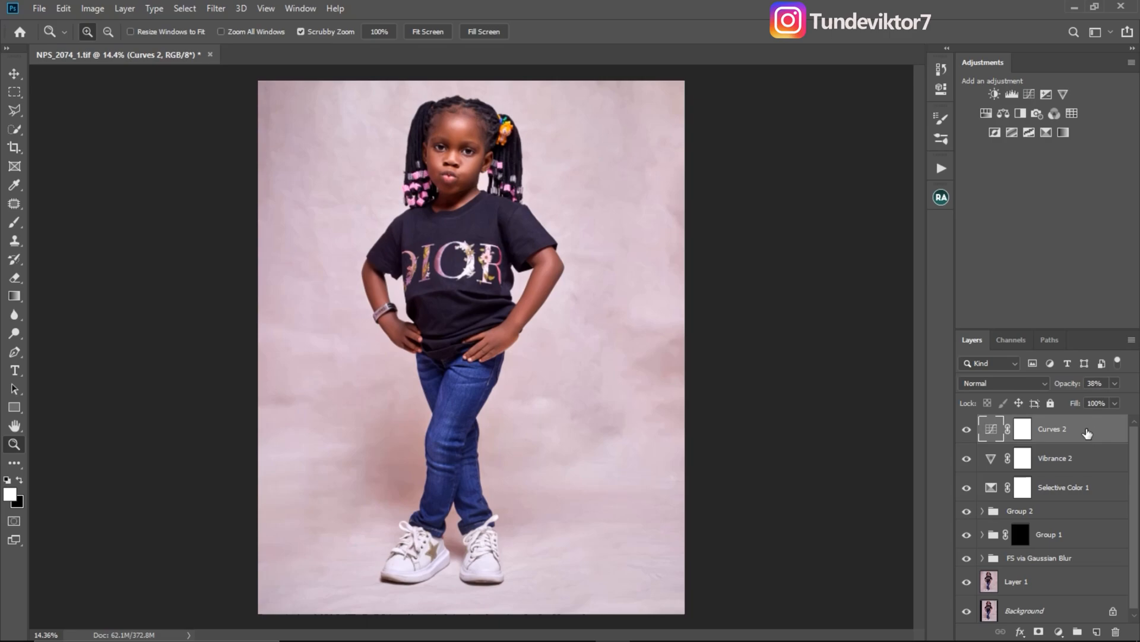
pyautogui.keyDown('shift'); pyautogui.click(1089, 493); pyautogui.keyUp('shift')
pyautogui.click(1089, 434)
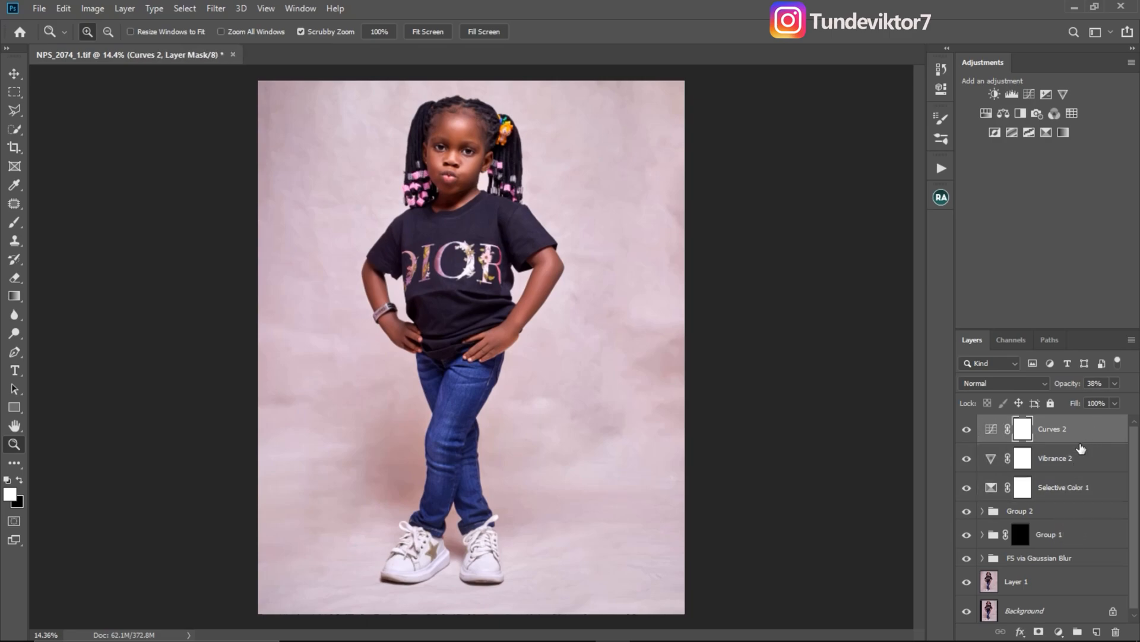
pyautogui.keyDown('ctrl'); pyautogui.click(1083, 469); pyautogui.keyUp('ctrl')
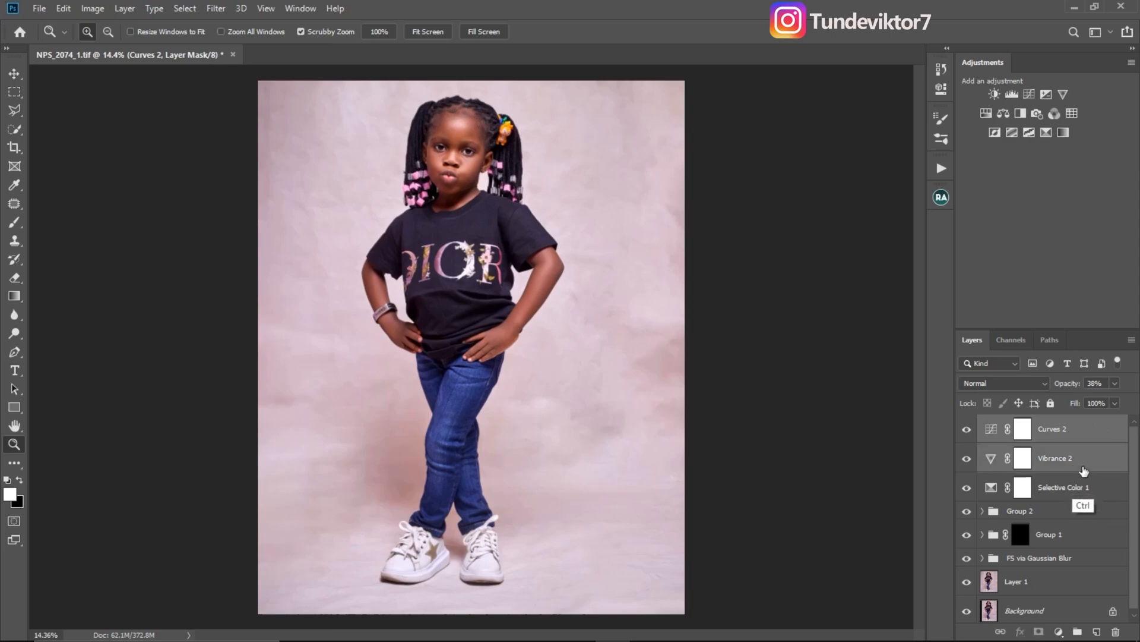
pyautogui.keyDown('ctrl'); pyautogui.click(1084, 489); pyautogui.keyUp('ctrl')
pyautogui.hotkey('ctrl', 'g')
pyautogui.hotkey('ctrl', 'z')
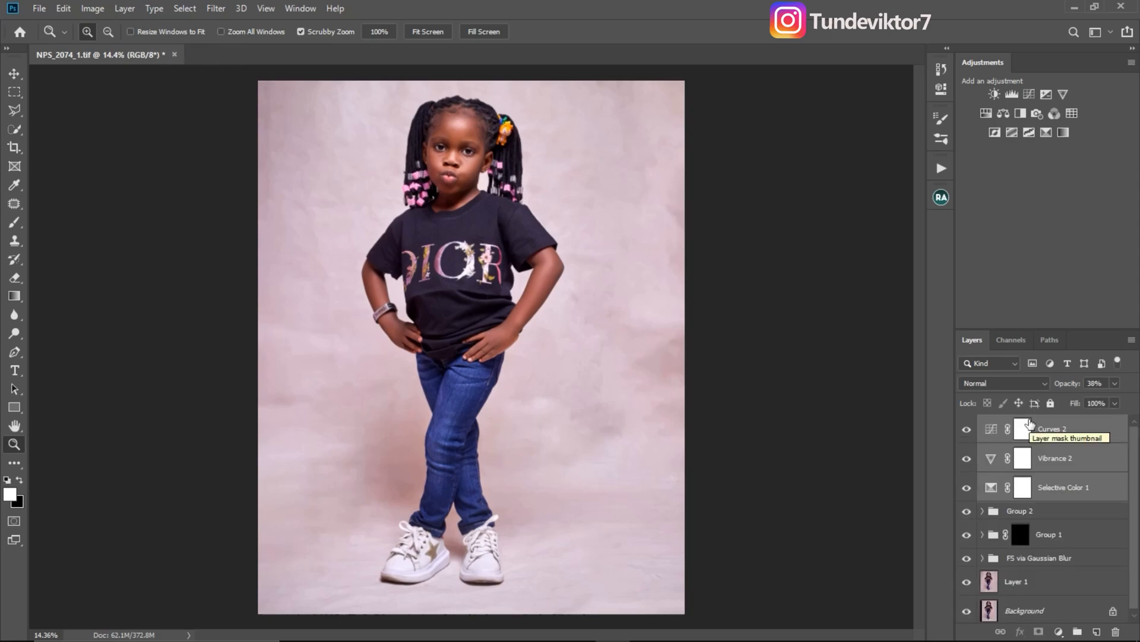
pyautogui.hotkey('ctrl', 'g')
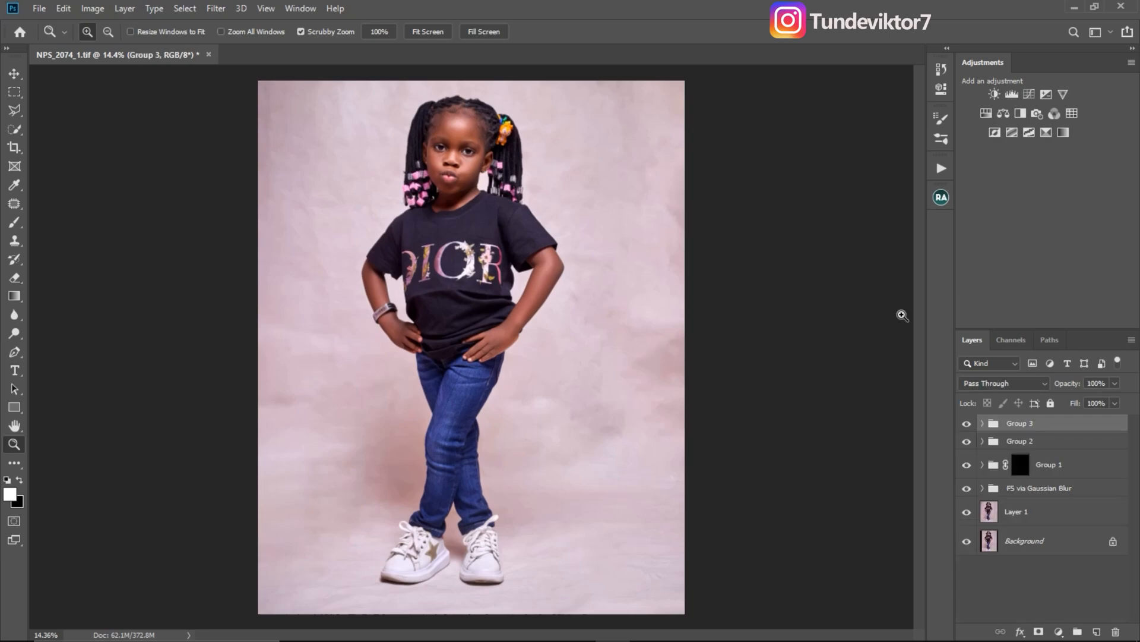
pyautogui.click(967, 424)
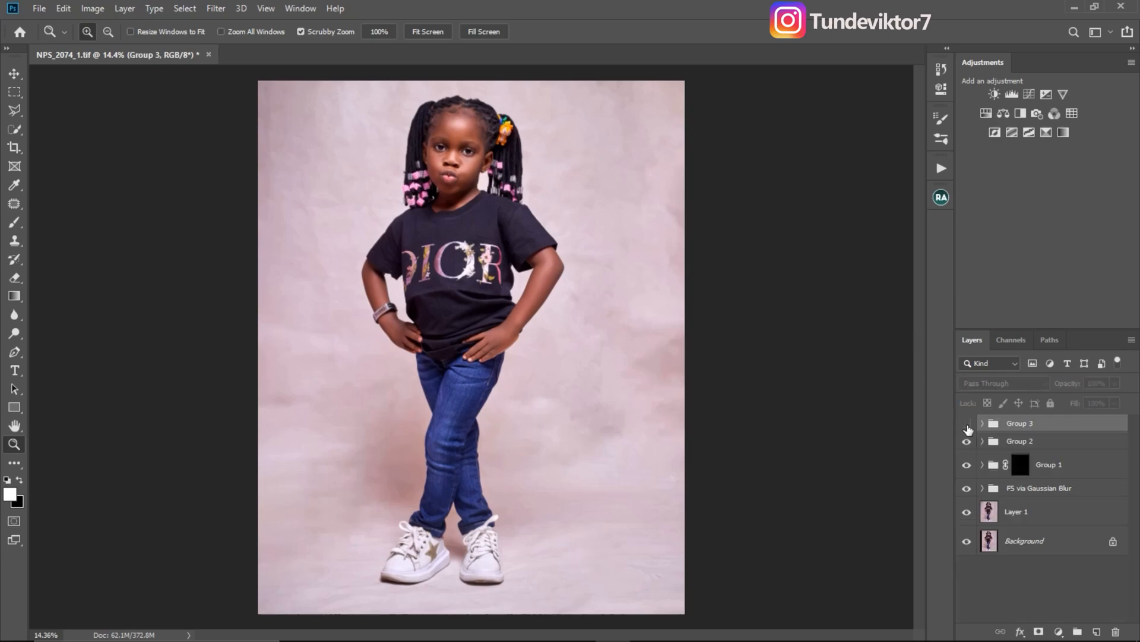
pyautogui.click(968, 425)
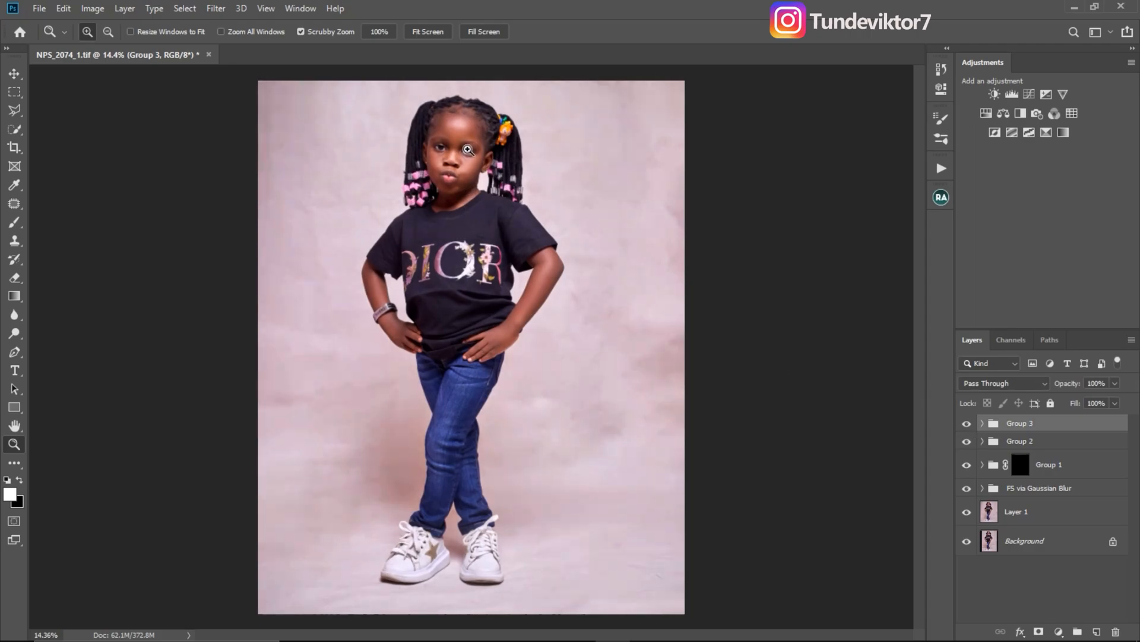
# - Stamp all visible layers into a new layer at the top of the stack and duplicate that merged layer
pyautogui.moveTo(467, 159); pyautogui.dragTo(594, 235)
pyautogui.moveTo(581, 309); pyautogui.dragTo(545, 289)
pyautogui.moveTo(497, 258); pyautogui.dragTo(504, 260)
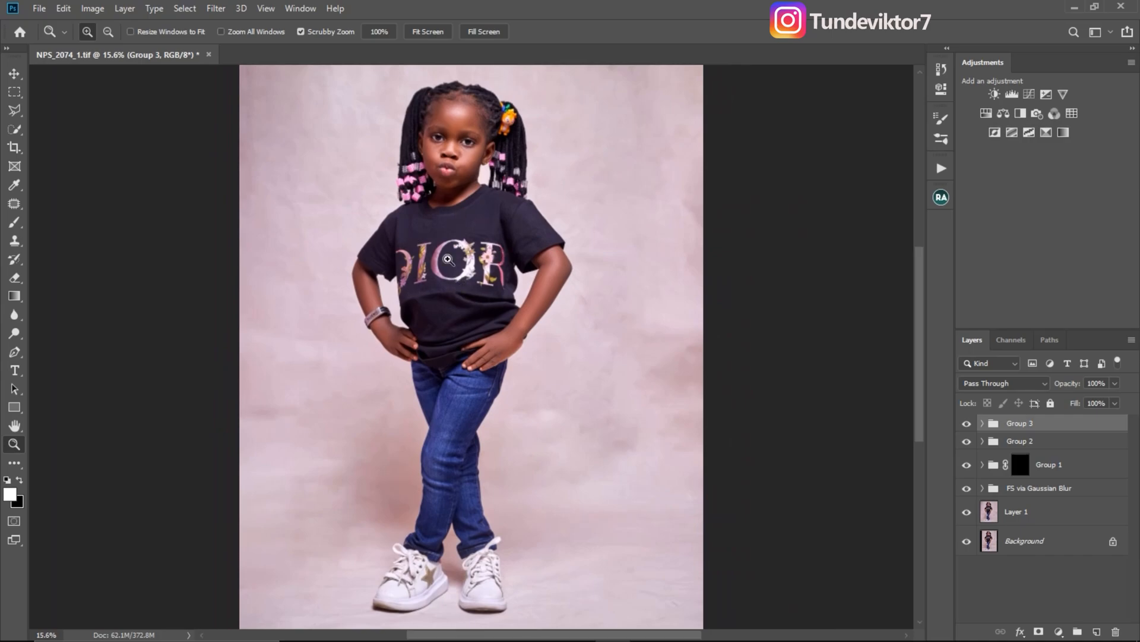
pyautogui.moveTo(494, 312); pyautogui.dragTo(471, 301)
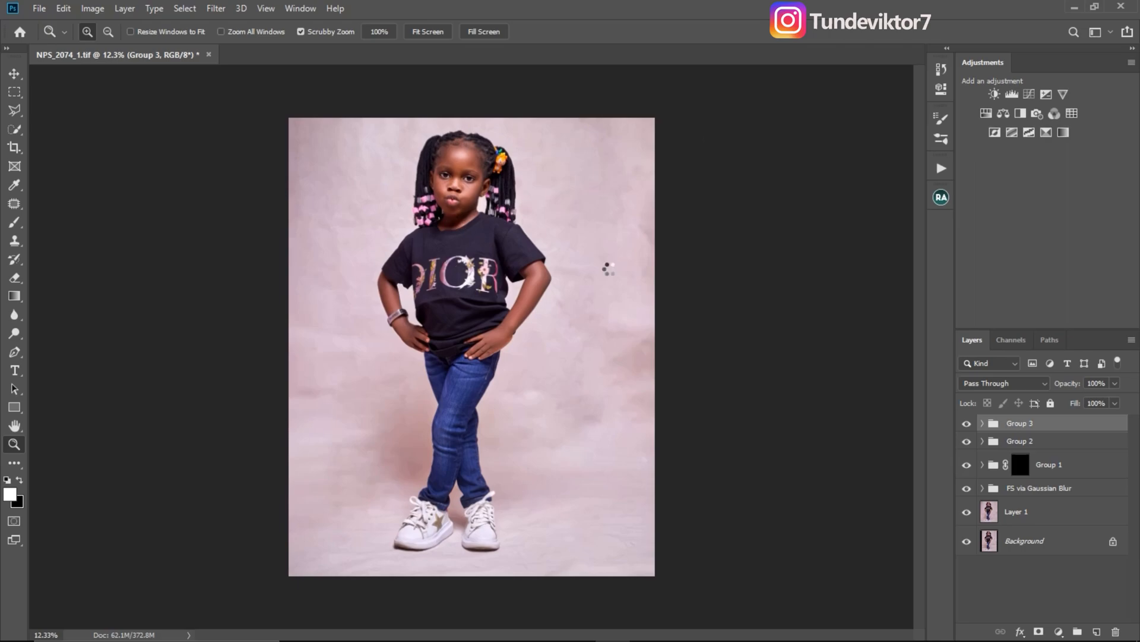
pyautogui.hotkey('ctrl', 'shift', 'alt', 'e')
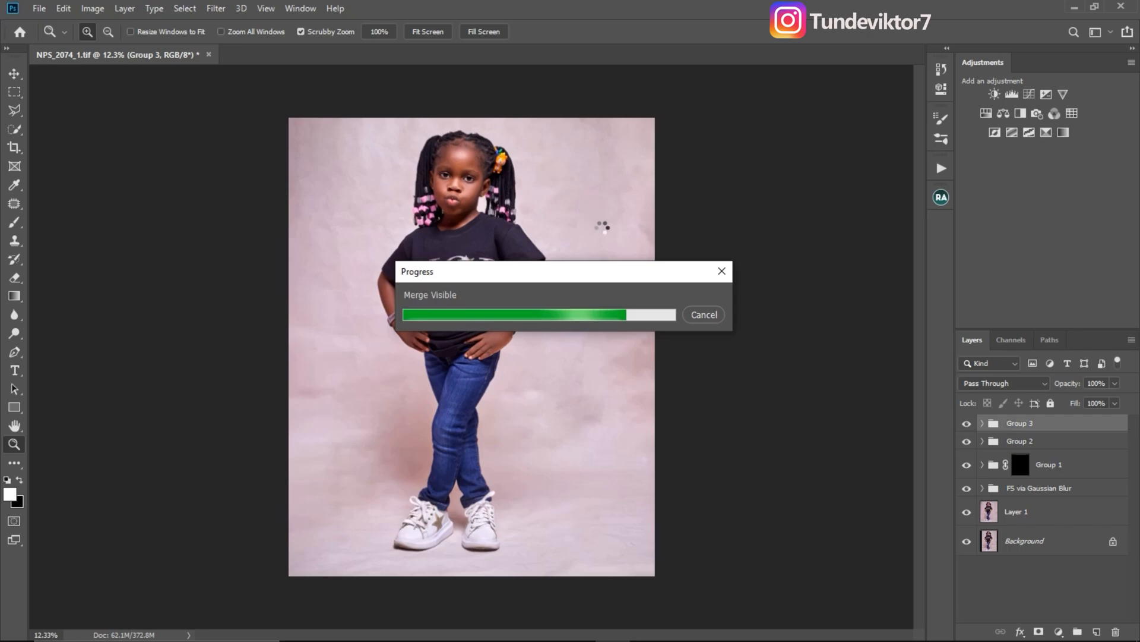
pyautogui.press('v')
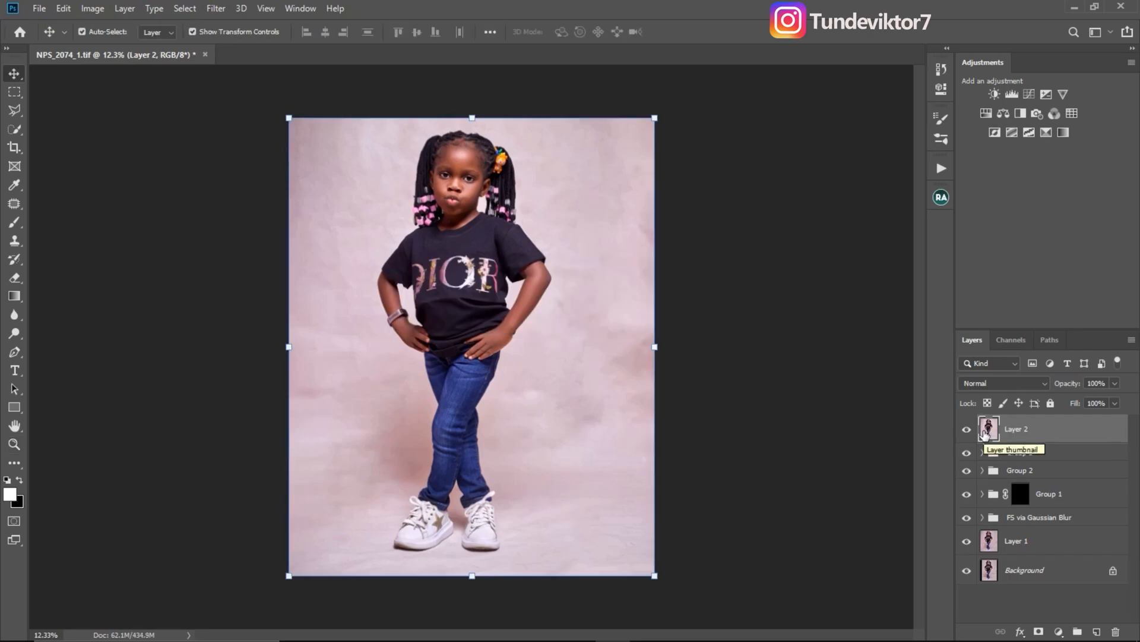
pyautogui.hotkey('ctrl', 'j')
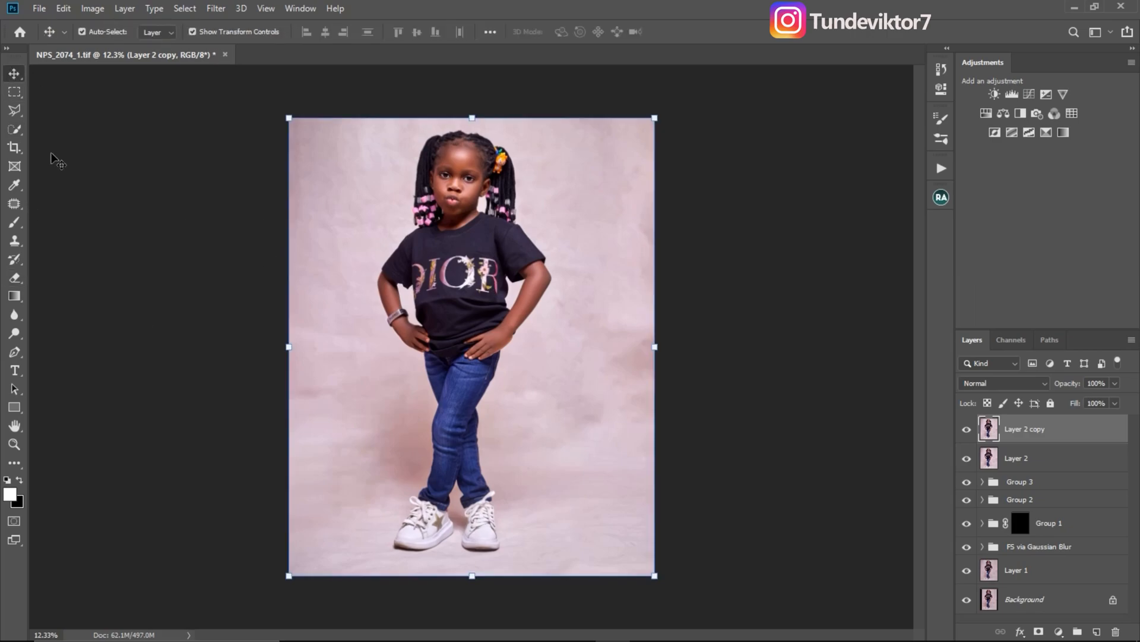
# - Select the girl on the duplicated layer automatically with the Quick Selection tool's Select Subject
pyautogui.click(18, 130)
pyautogui.click(16, 129)
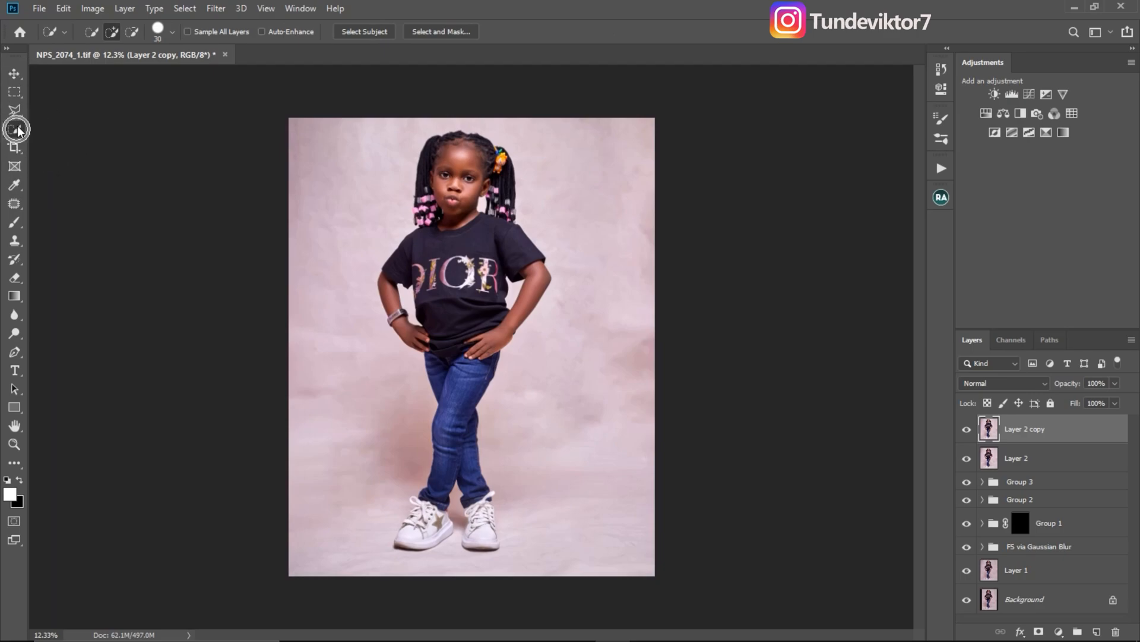
pyautogui.click(368, 31)
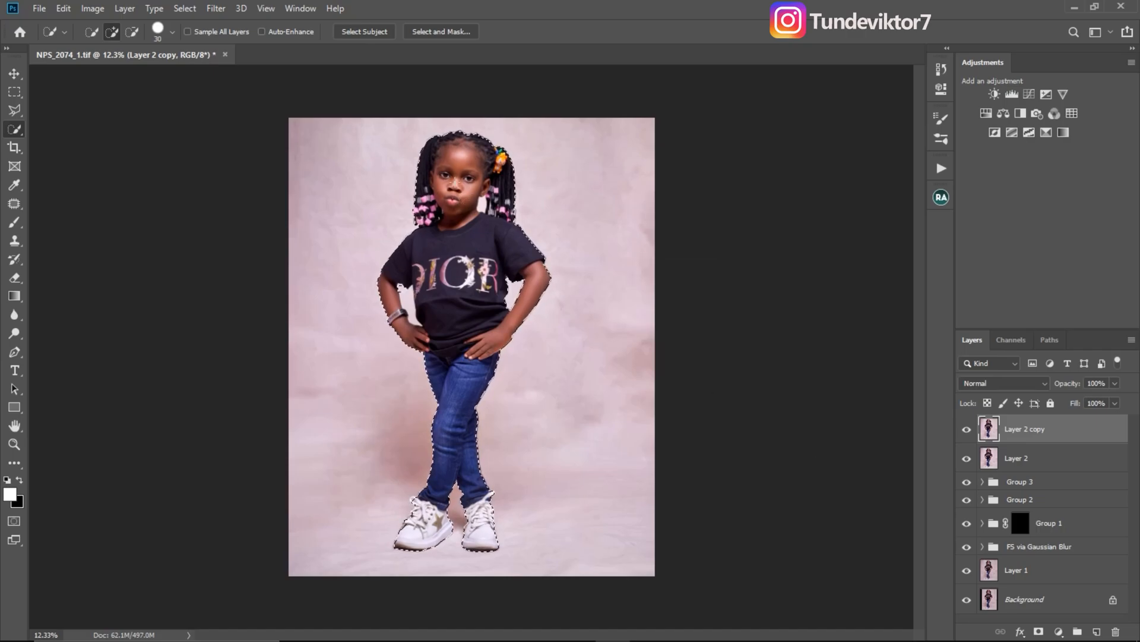
# - Examine the selection outline close up from the shoes and legs to the arms and braids
pyautogui.press('z')
pyautogui.click(479, 526)
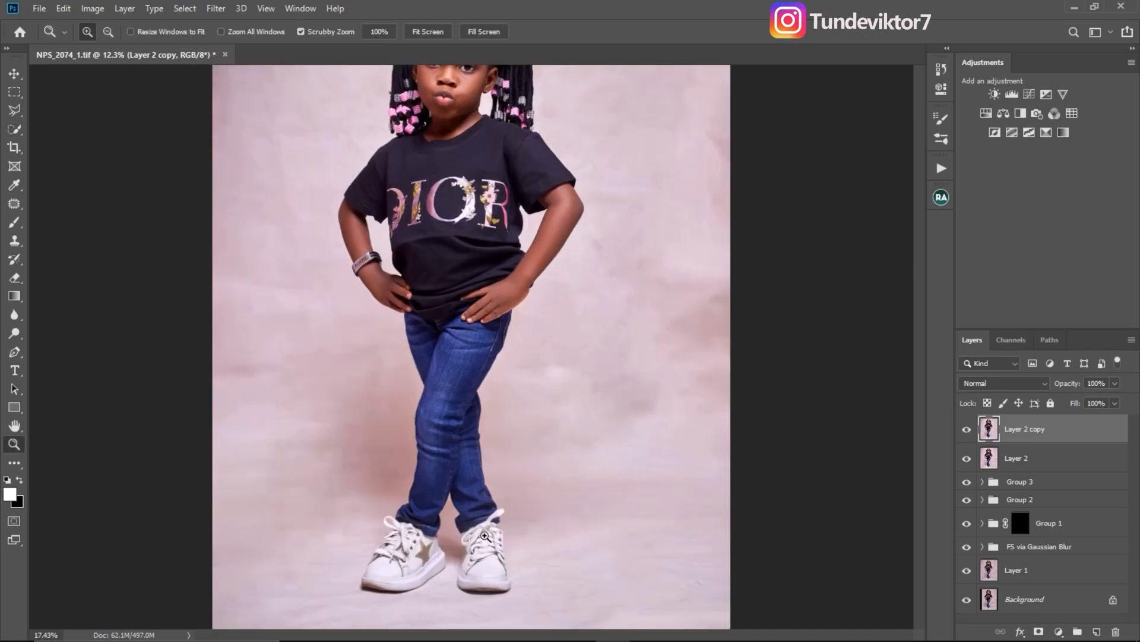
pyautogui.moveTo(501, 539); pyautogui.dragTo(503, 538)
pyautogui.press('w')
pyautogui.moveTo(443, 498); pyautogui.dragTo(506, 486)
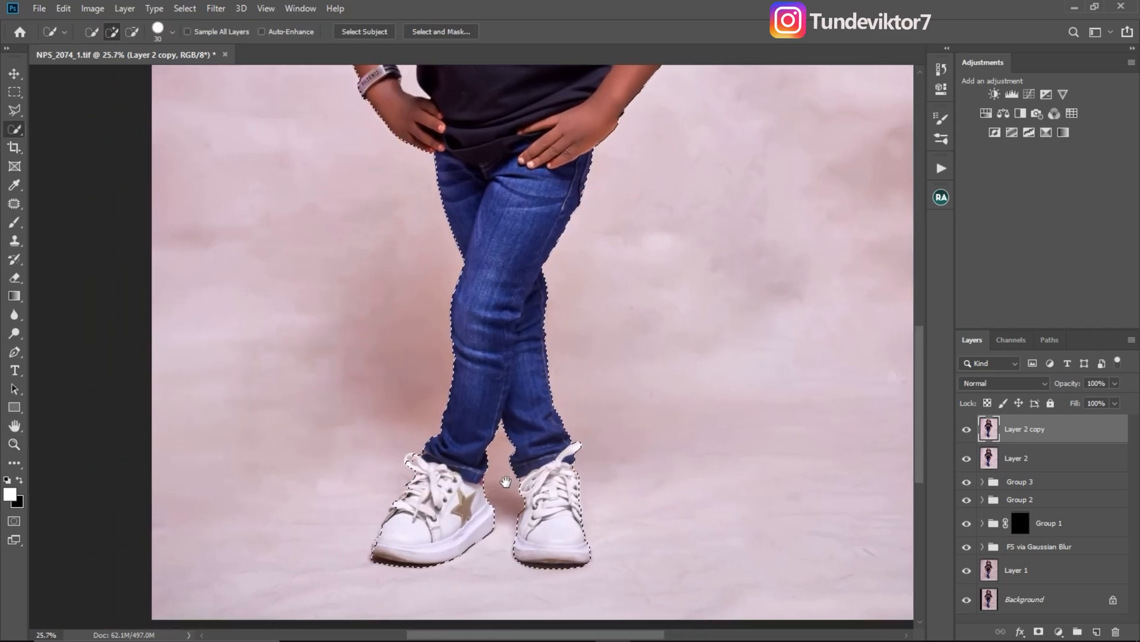
pyautogui.moveTo(505, 310); pyautogui.dragTo(516, 499)
pyautogui.moveTo(469, 280); pyautogui.dragTo(427, 393)
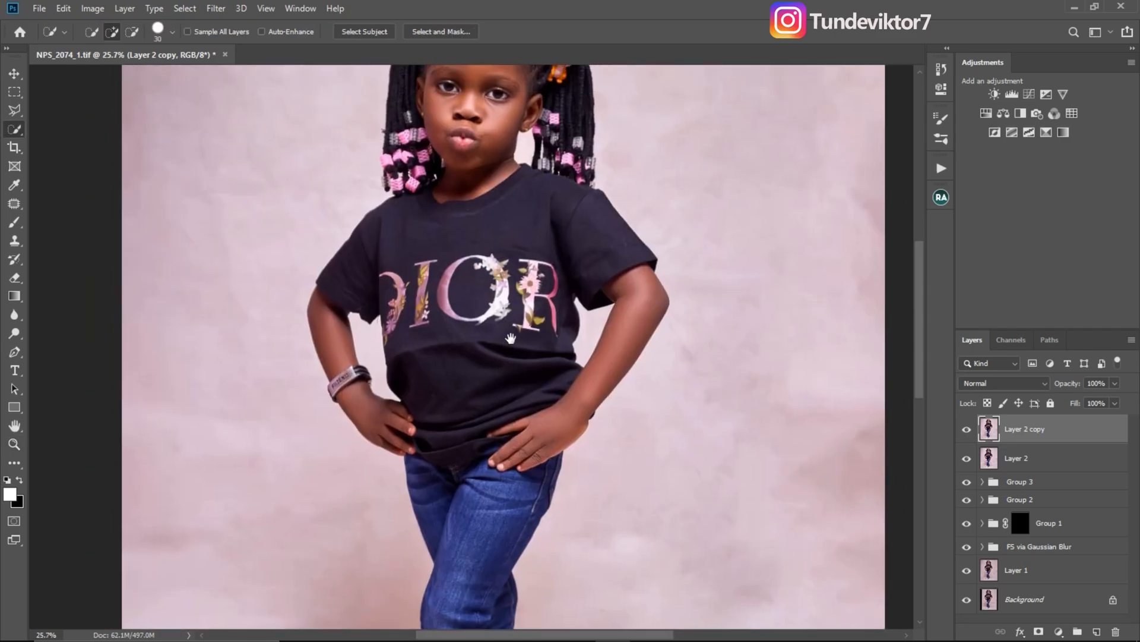
pyautogui.moveTo(462, 132); pyautogui.dragTo(479, 290)
pyautogui.moveTo(611, 356); pyautogui.dragTo(648, 262)
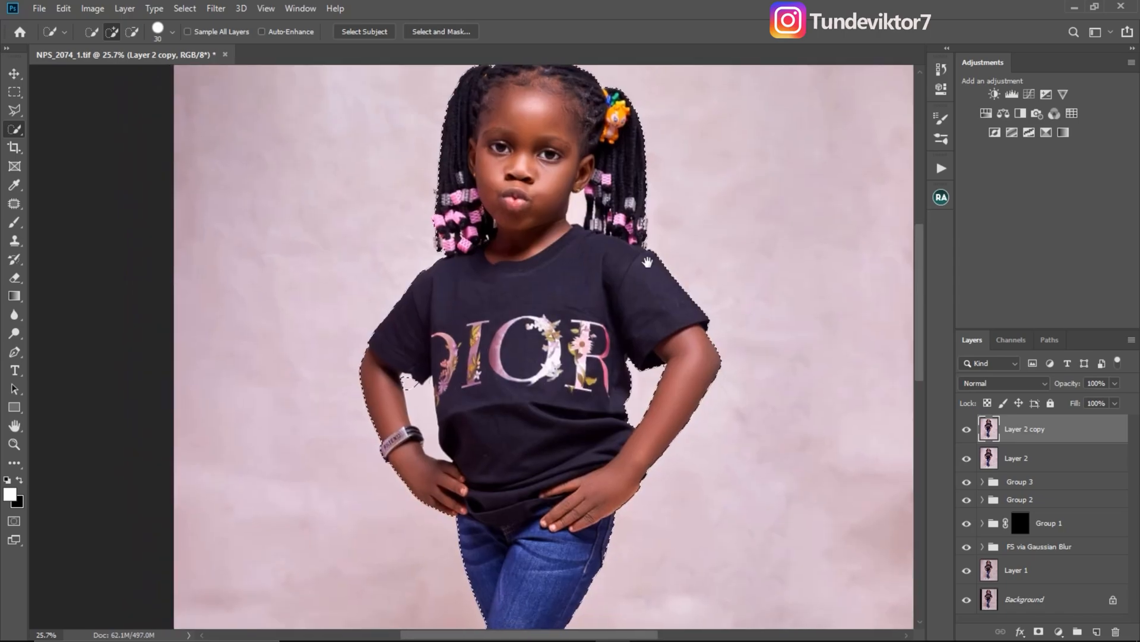
# - Subtract the backdrop gap between the bracelet arm and the shirt from the selection with the Polygonal Lasso
pyautogui.click(16, 110)
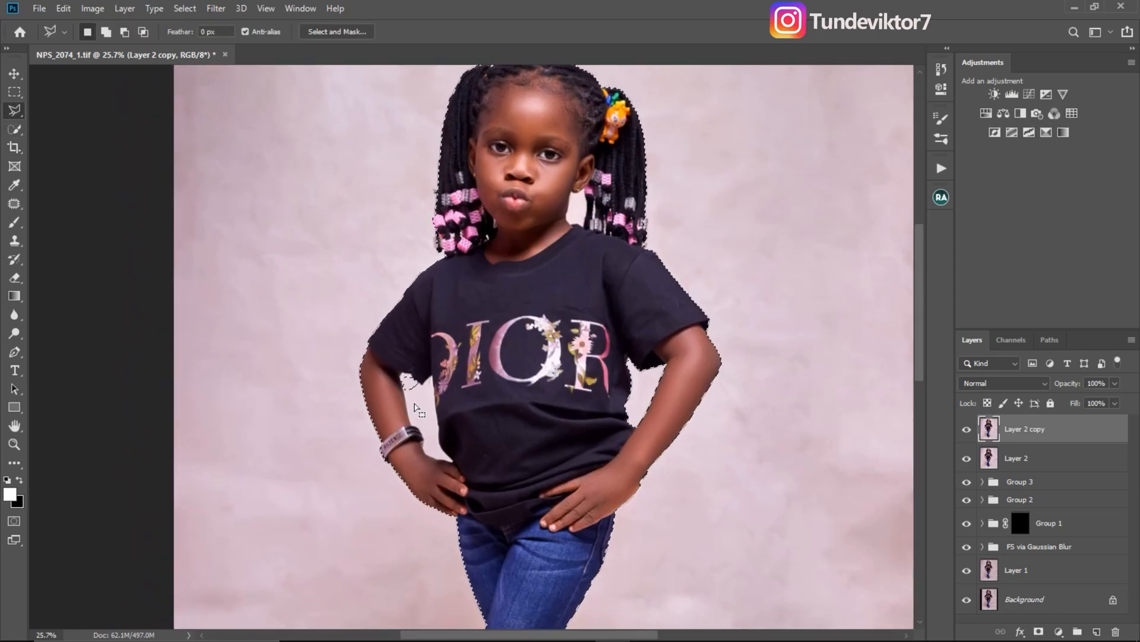
pyautogui.moveTo(623, 364); pyautogui.dragTo(655, 168)
pyautogui.moveTo(592, 347); pyautogui.dragTo(610, 452)
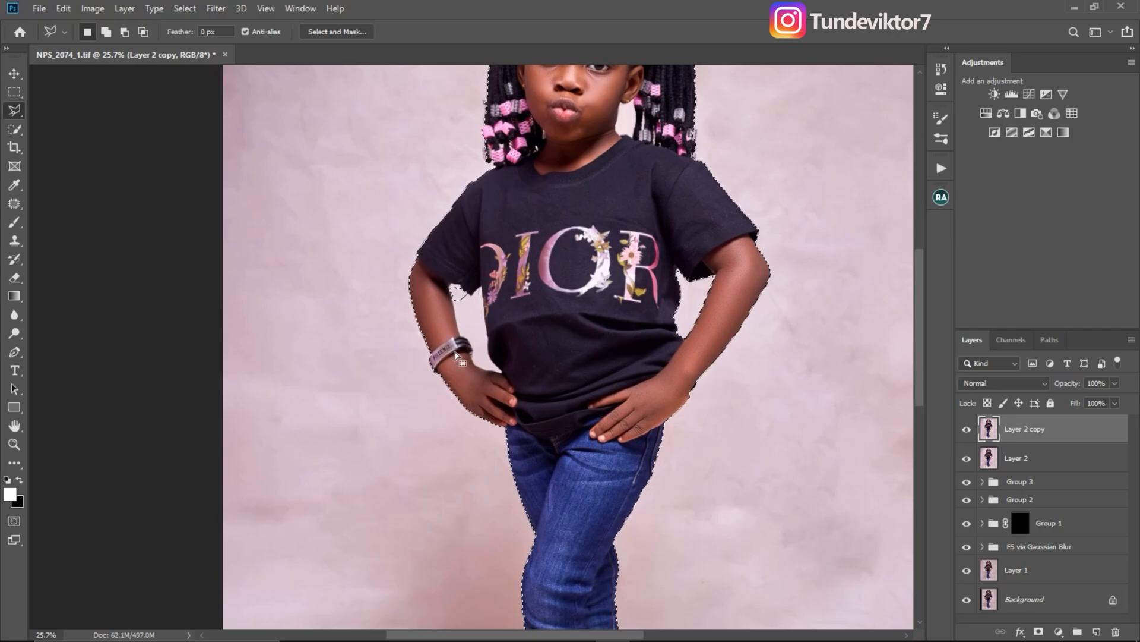
pyautogui.hotkey('ctrl', 'space')
pyautogui.click(471, 309)
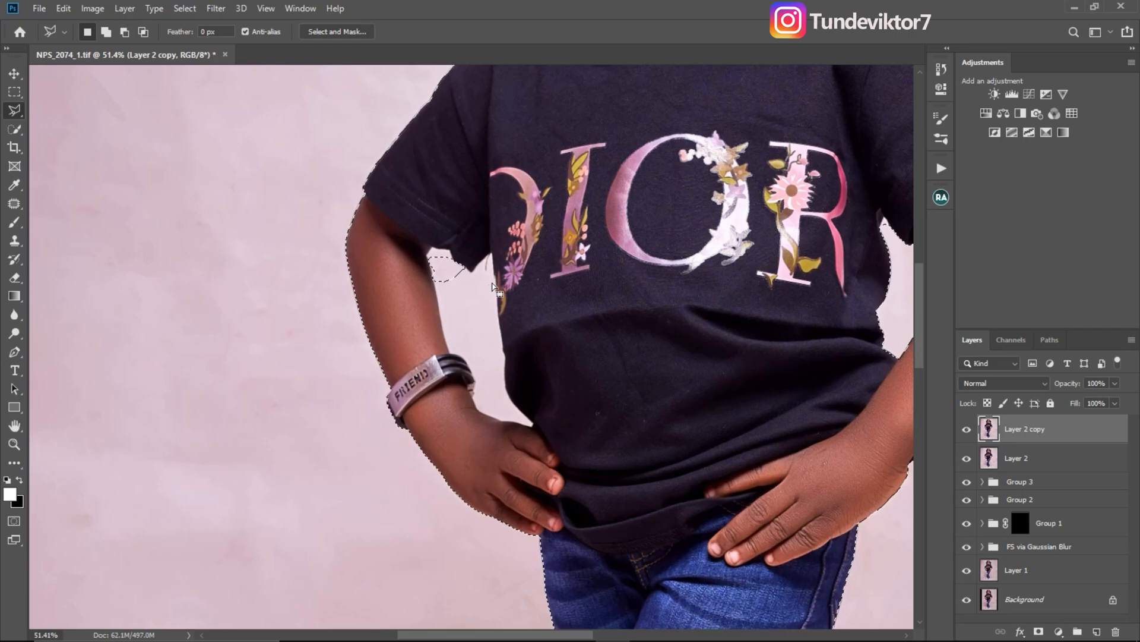
pyautogui.press('alt')
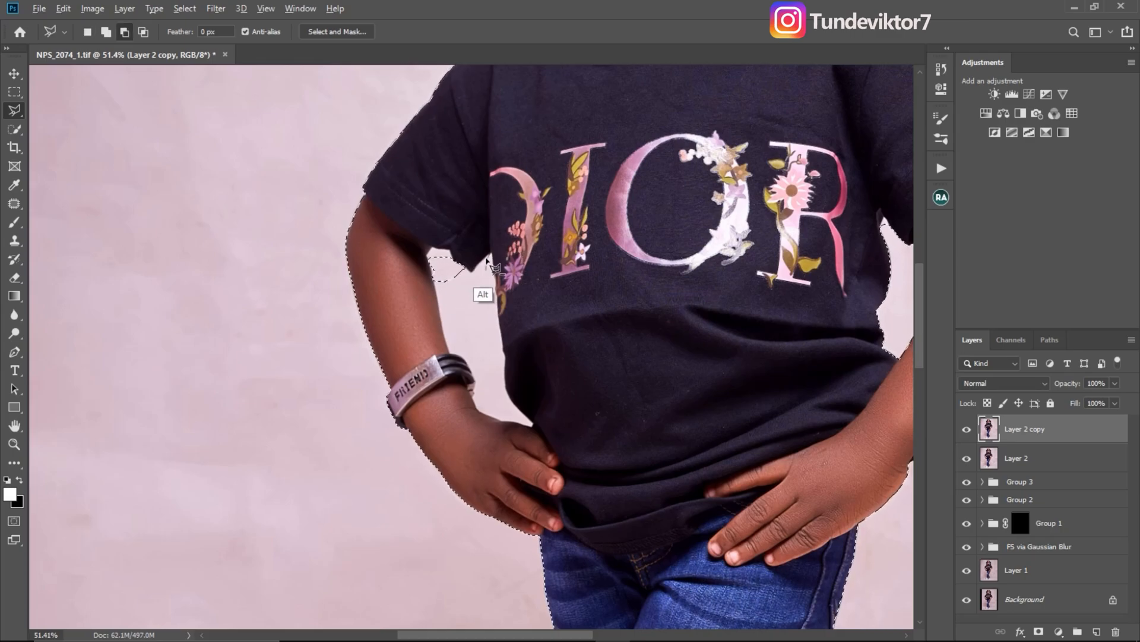
pyautogui.press('alt')
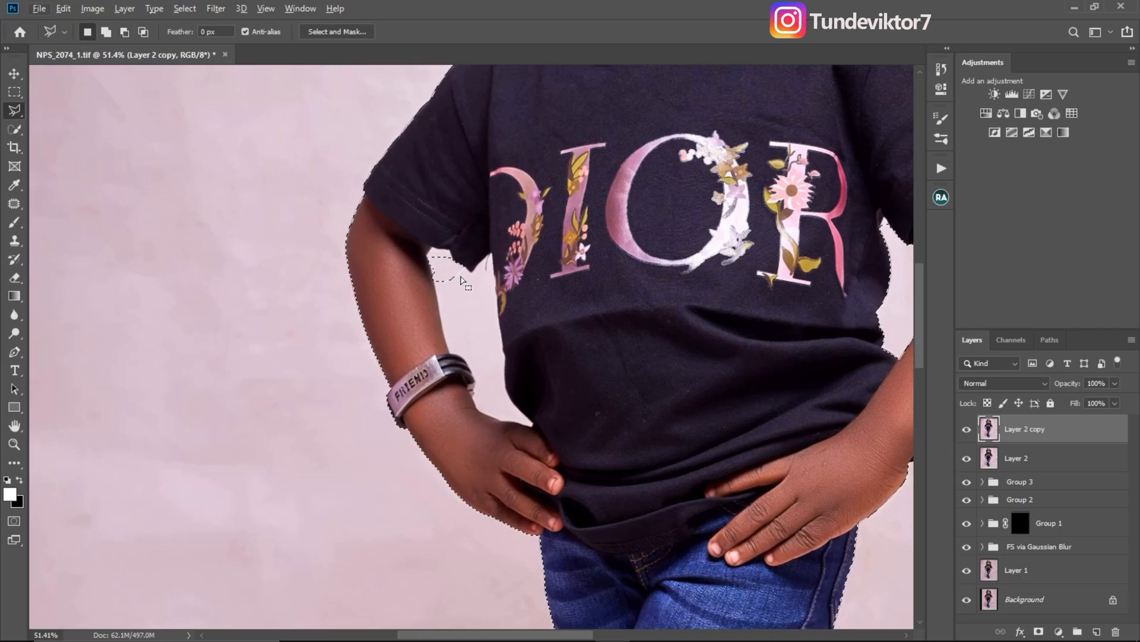
pyautogui.press('alt')
pyautogui.keyDown('alt'); pyautogui.click(490, 256); pyautogui.keyUp('alt')
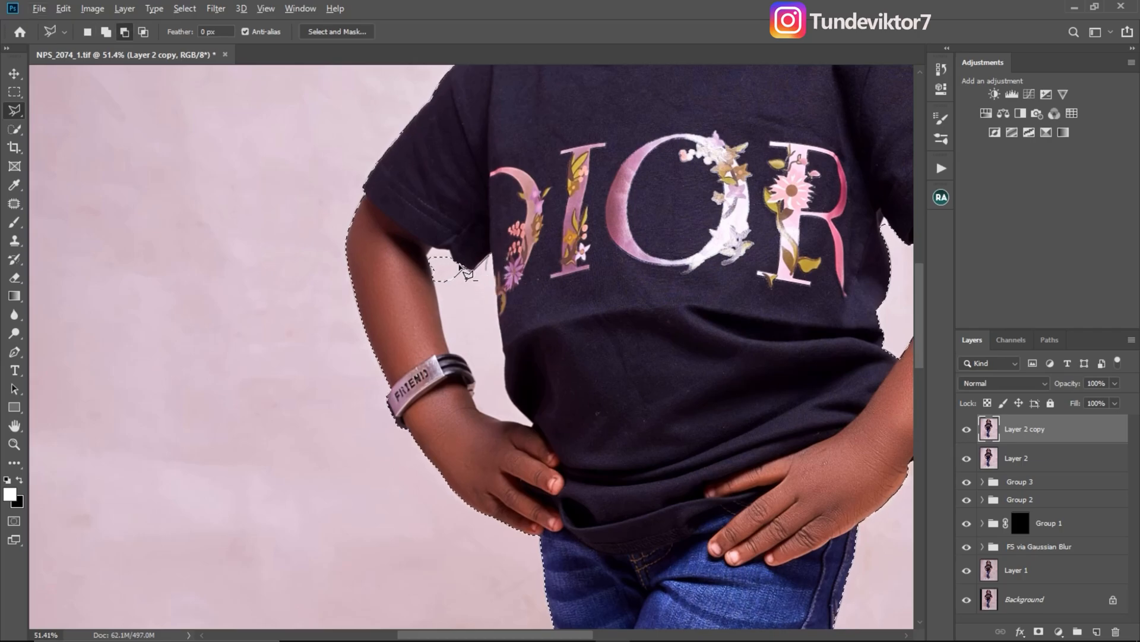
pyautogui.click(428, 256)
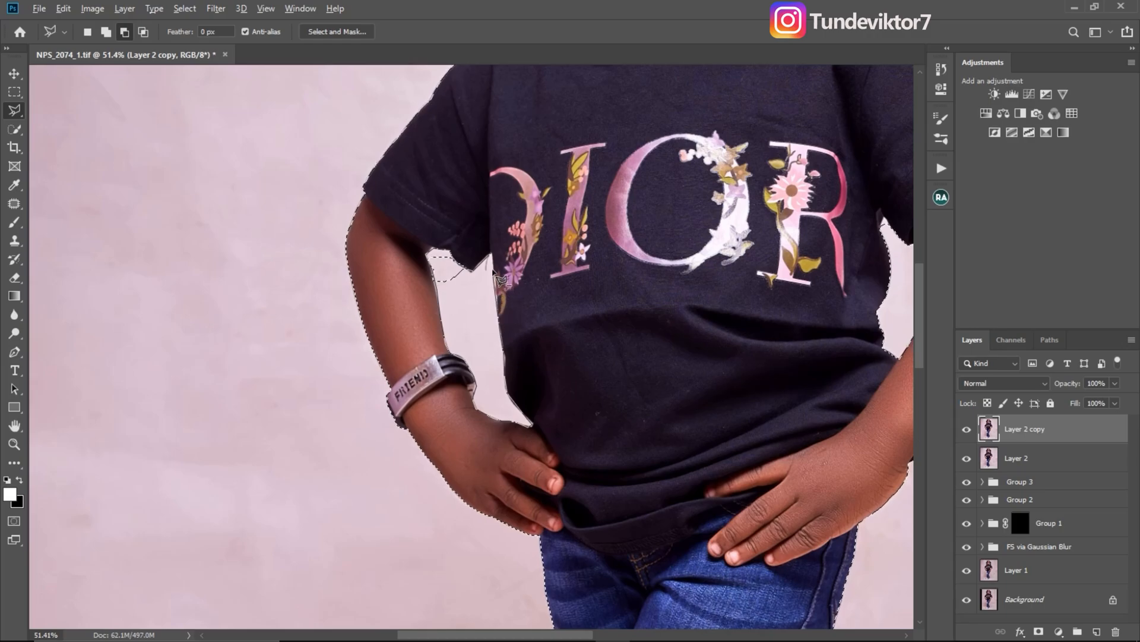
pyautogui.hotkey('ctrl', 'd')
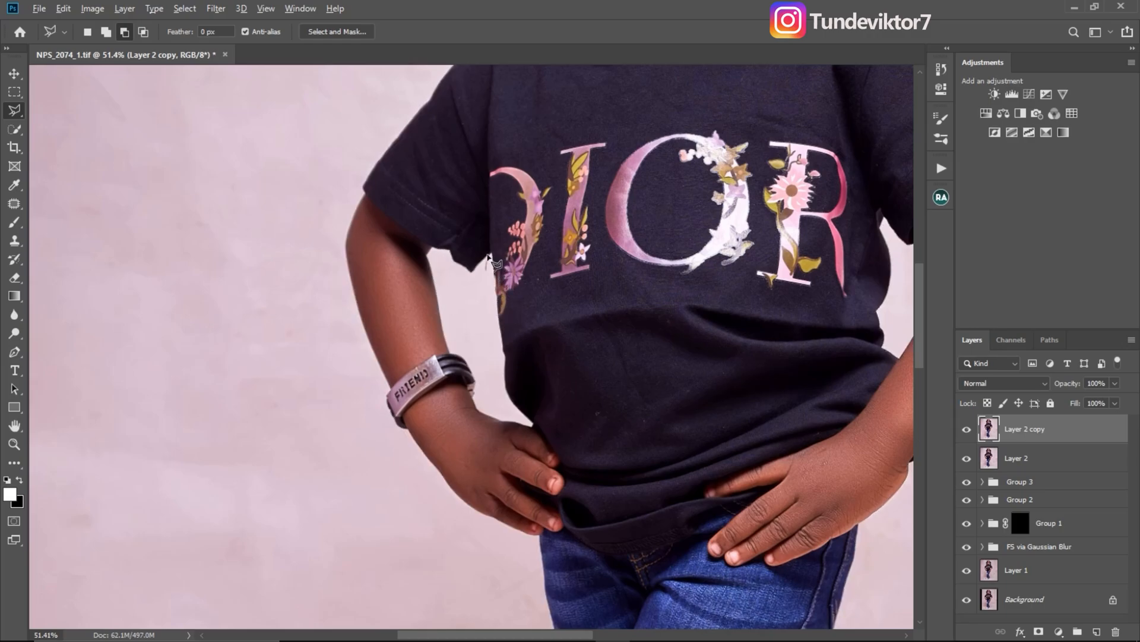
pyautogui.hotkey('ctrl', 'z')
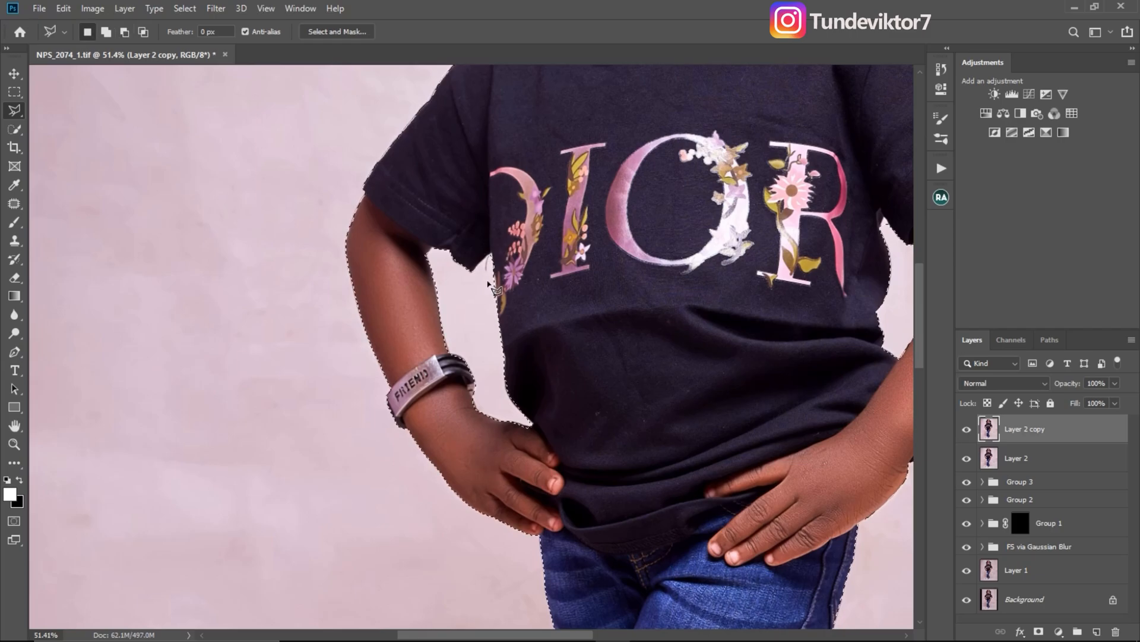
# - Subtract the backdrop gap between the neck and the braids below the earring from the selection
pyautogui.moveTo(509, 323); pyautogui.dragTo(401, 347)
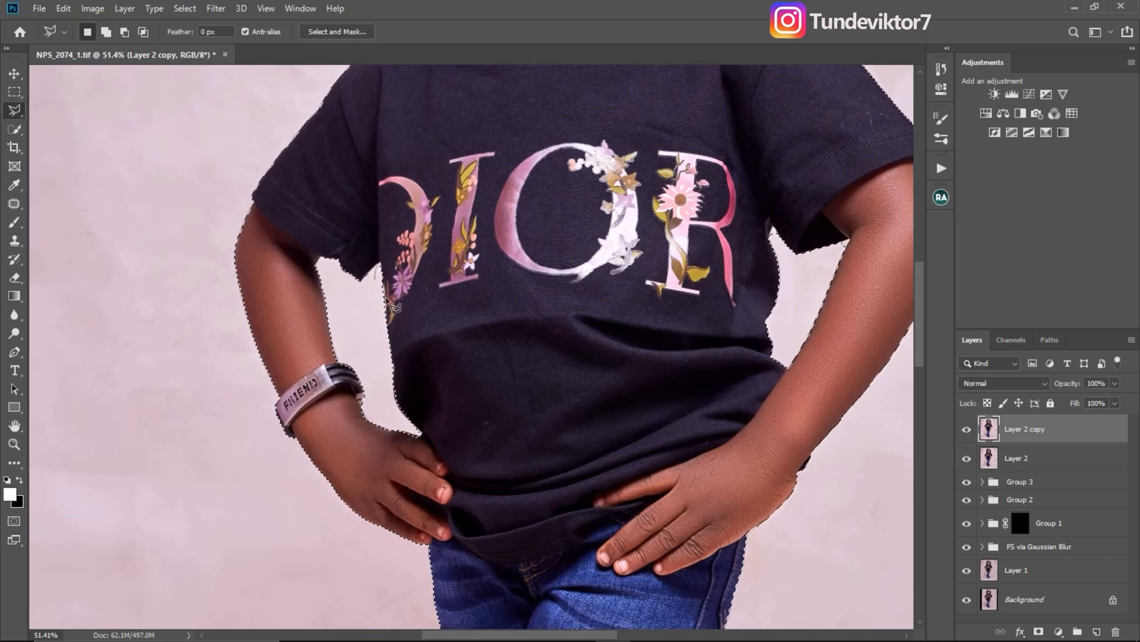
pyautogui.moveTo(670, 302); pyautogui.dragTo(366, 453)
pyautogui.moveTo(369, 89); pyautogui.dragTo(451, 257)
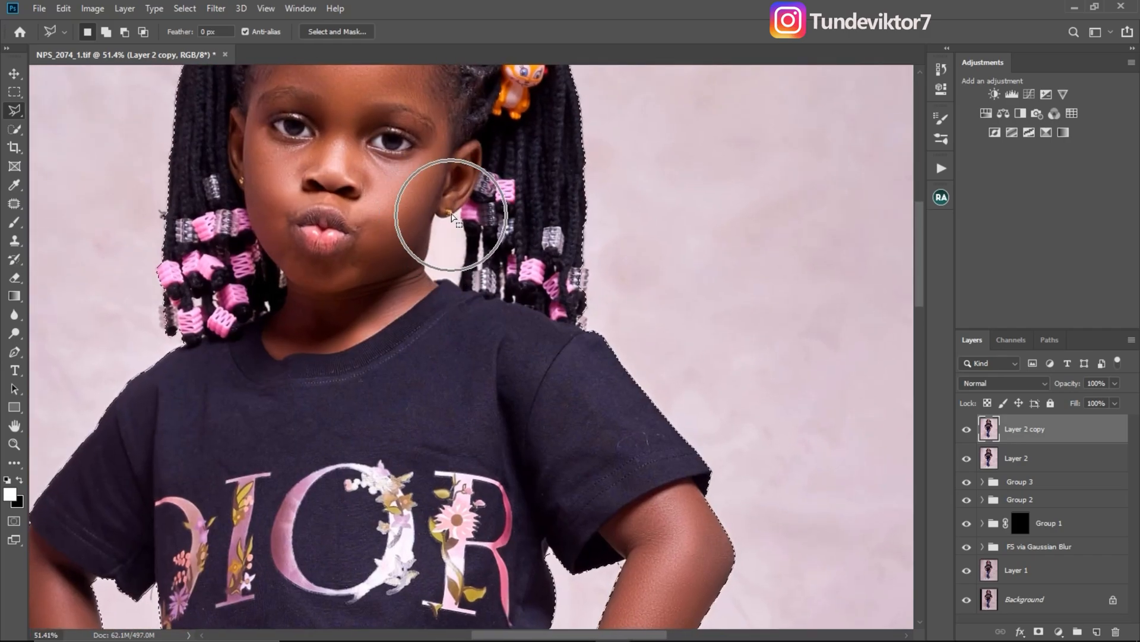
pyautogui.press('alt')
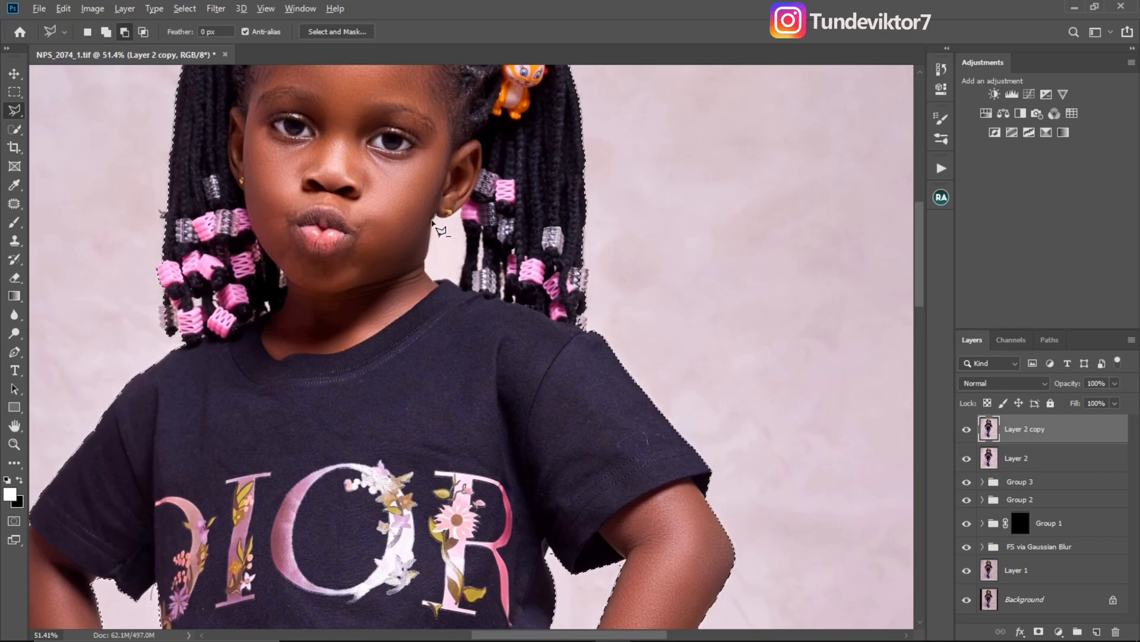
pyautogui.click(446, 279)
pyautogui.click(460, 286)
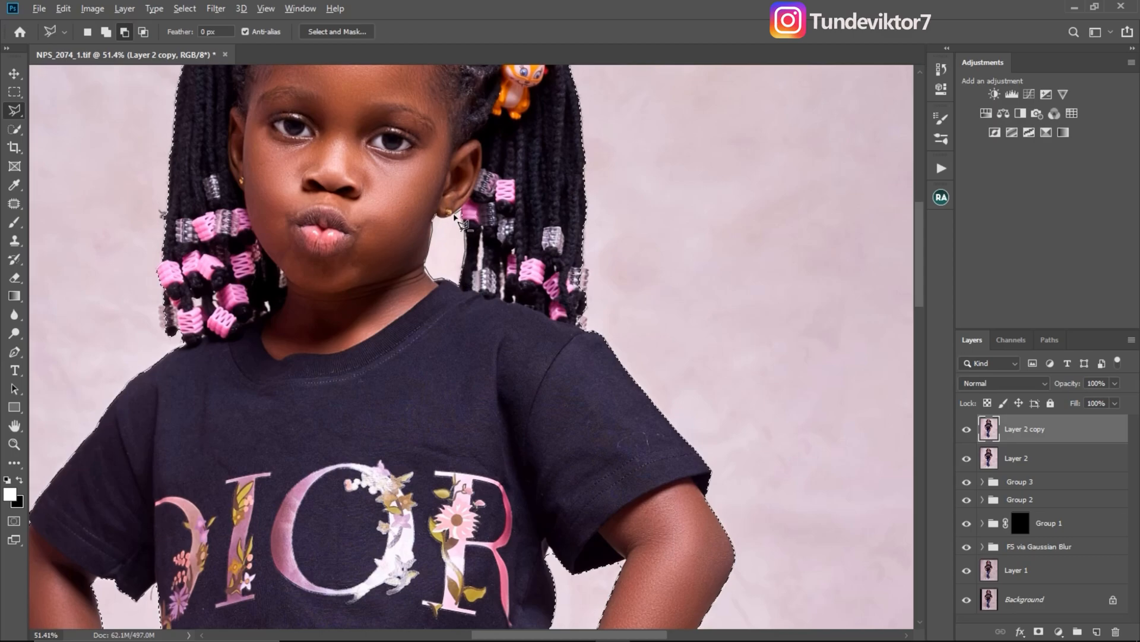
pyautogui.press('Escape')
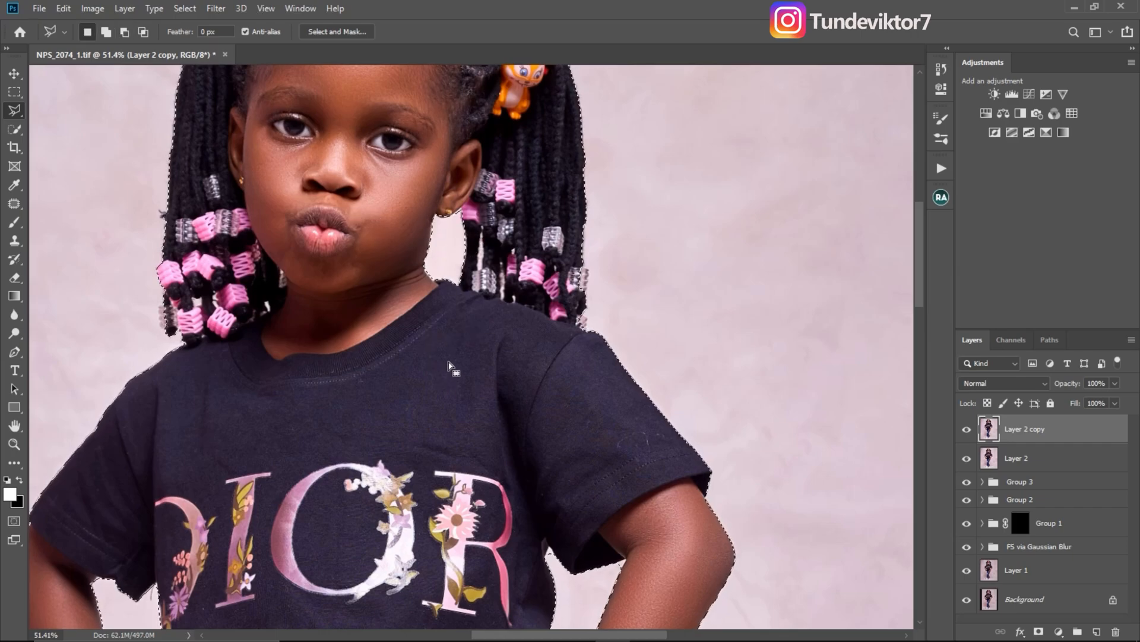
# - Add the missed clear bead at the outer edge of the braids above the bracelet arm's shoulder to the selection
pyautogui.moveTo(444, 359)
pyautogui.mouseDown()
pyautogui.moveTo(458, 326)
pyautogui.moveTo(554, 305)
pyautogui.moveTo(498, 351)
pyautogui.moveTo(504, 395)
pyautogui.mouseUp()
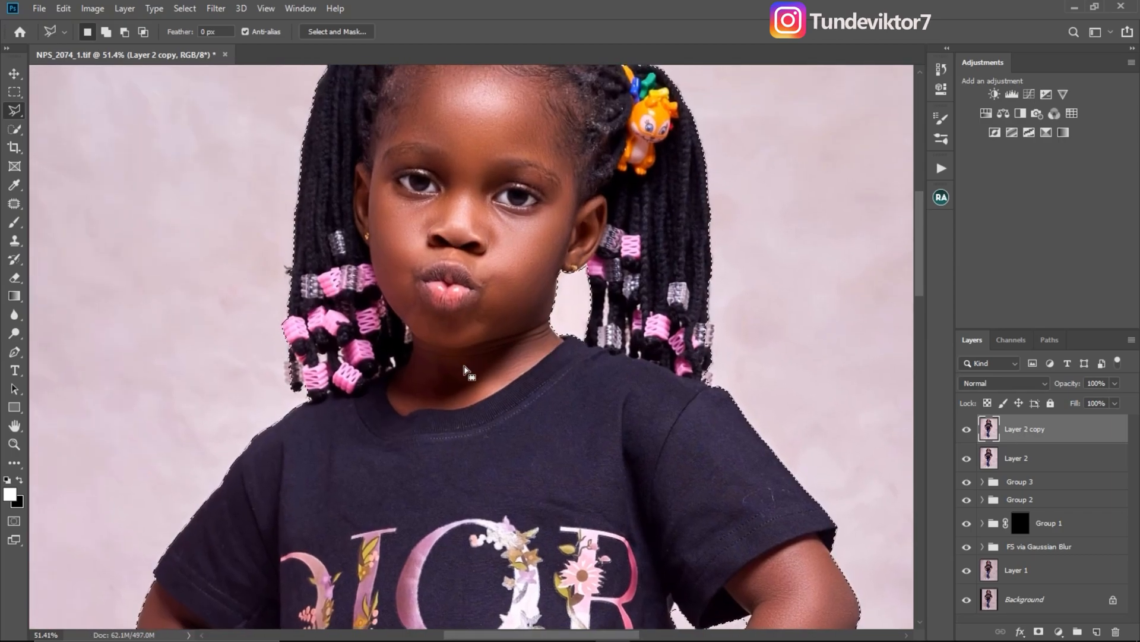
pyautogui.hotkey('ctrl', 'space')
pyautogui.click(316, 371)
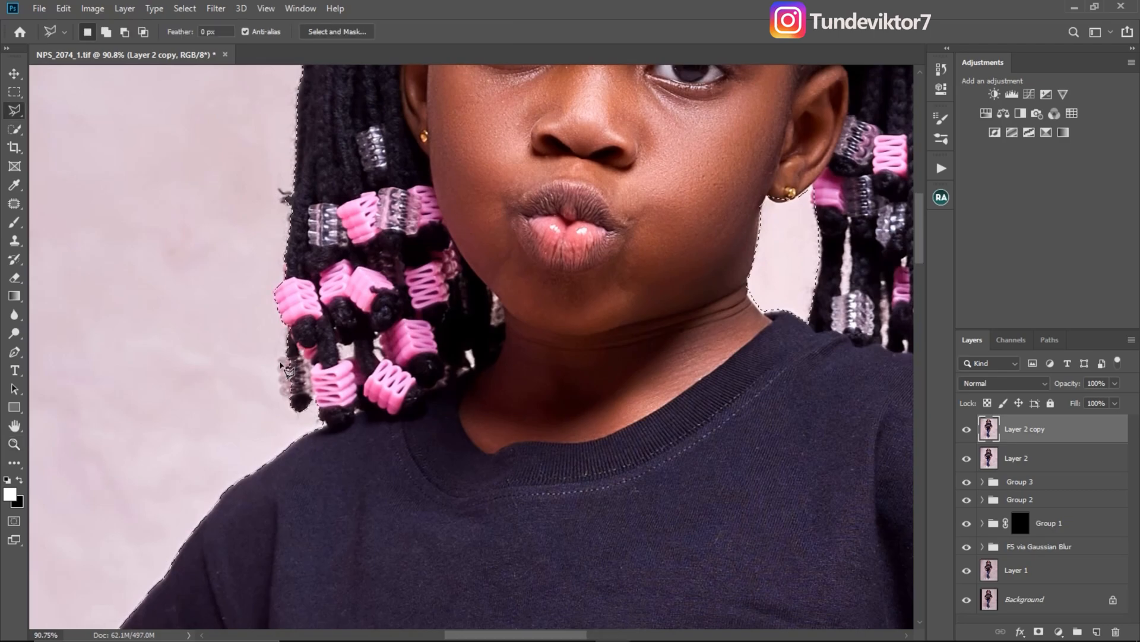
pyautogui.press('shift')
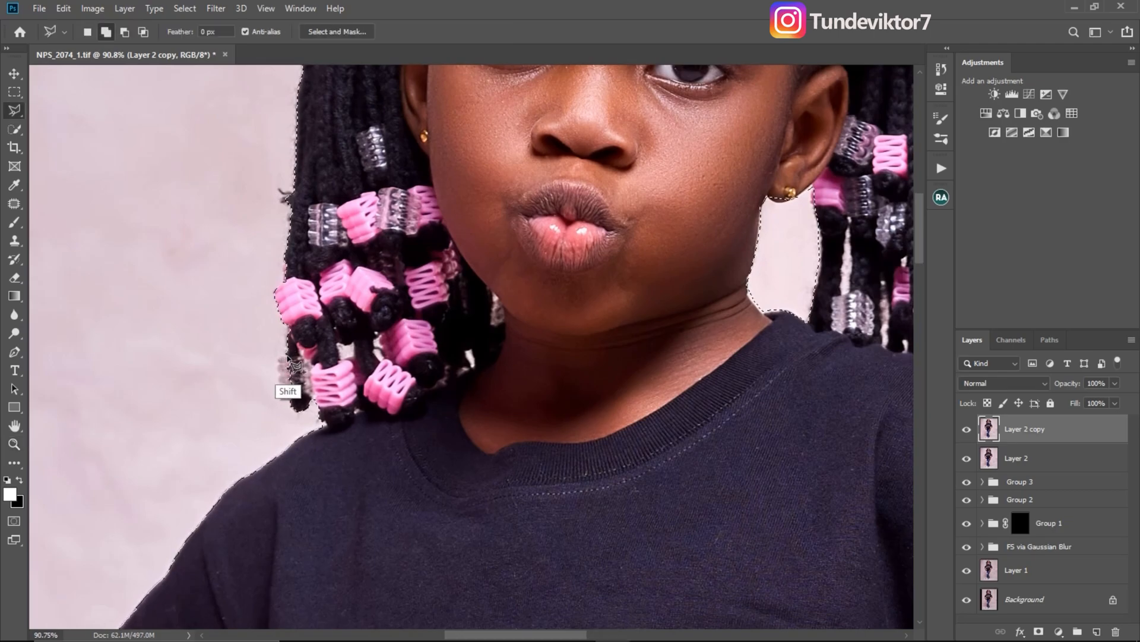
pyautogui.moveTo(284, 357)
pyautogui.mouseDown()
pyautogui.moveTo(277, 394)
pyautogui.moveTo(290, 401)
pyautogui.moveTo(335, 369)
pyautogui.moveTo(318, 352)
pyautogui.moveTo(284, 357)
pyautogui.mouseUp()
# - Add the missed clear beads at the outer edge of the braids on the earring side to the selection
pyautogui.moveTo(713, 321); pyautogui.dragTo(487, 344)
pyautogui.moveTo(564, 332); pyautogui.dragTo(507, 303)
pyautogui.keyDown('shift'); pyautogui.click(384, 329); pyautogui.keyUp('shift')
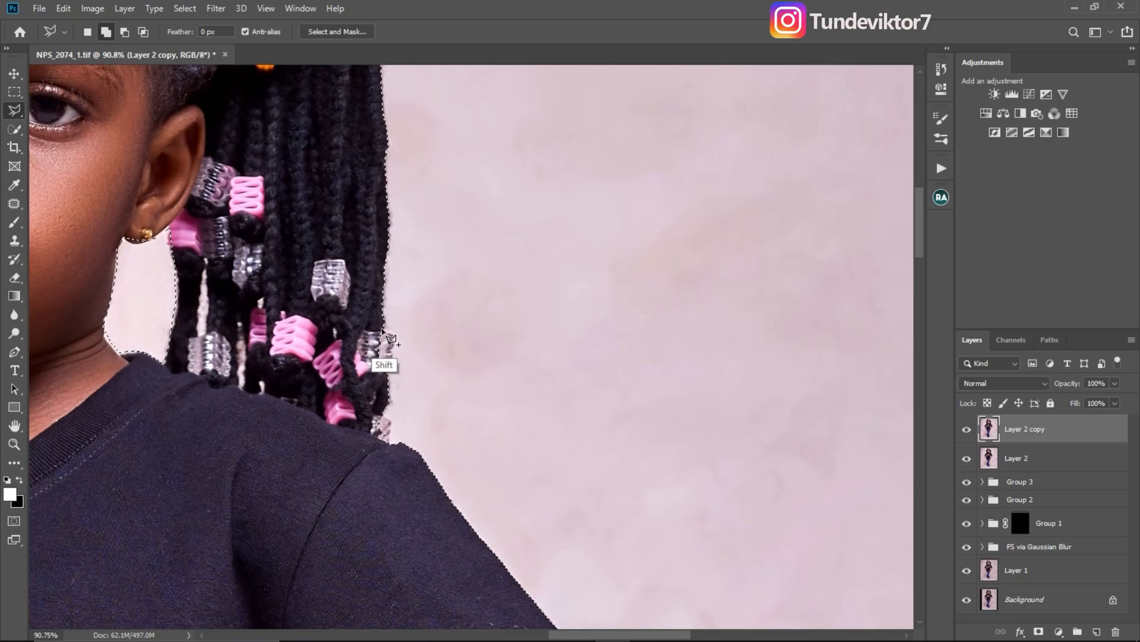
pyautogui.click(394, 334)
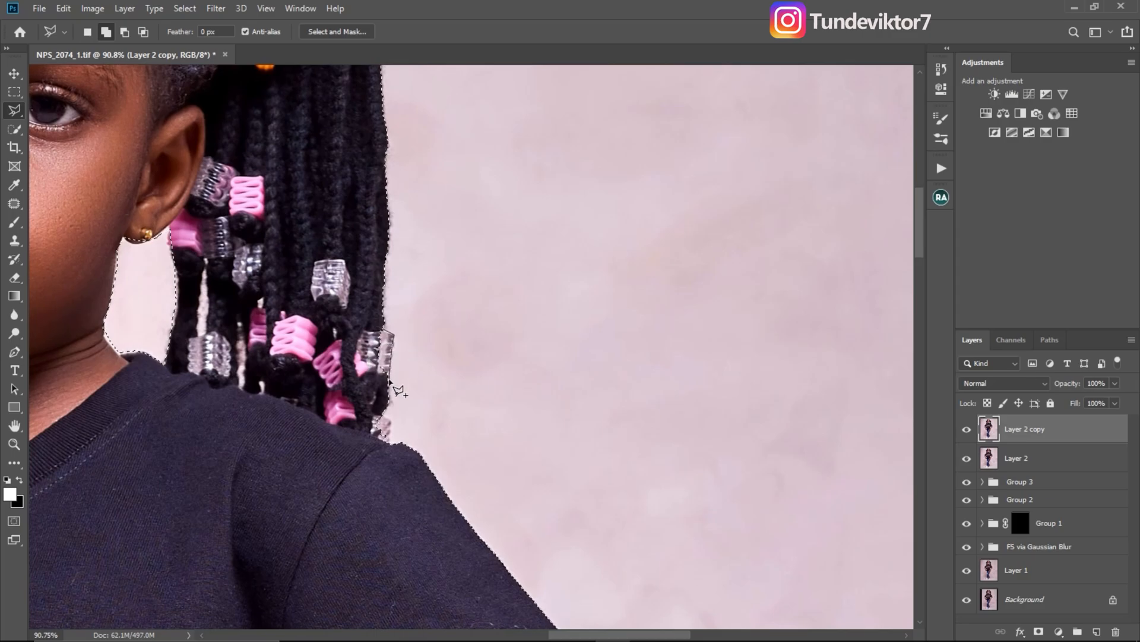
pyautogui.click(390, 442)
pyautogui.click(364, 450)
pyautogui.click(344, 356)
pyautogui.click(355, 334)
pyautogui.click(383, 330)
# - Subtract the floor shadow beneath the shoes from the selection with the Polygonal Lasso
pyautogui.press('z')
pyautogui.moveTo(361, 355); pyautogui.dragTo(239, 312)
pyautogui.press('l')
pyautogui.moveTo(285, 416); pyautogui.dragTo(555, 220)
pyautogui.moveTo(586, 404); pyautogui.dragTo(586, 196)
pyautogui.moveTo(527, 435); pyautogui.dragTo(539, 323)
pyautogui.press('z')
pyautogui.moveTo(479, 356); pyautogui.dragTo(553, 356)
pyautogui.press('l')
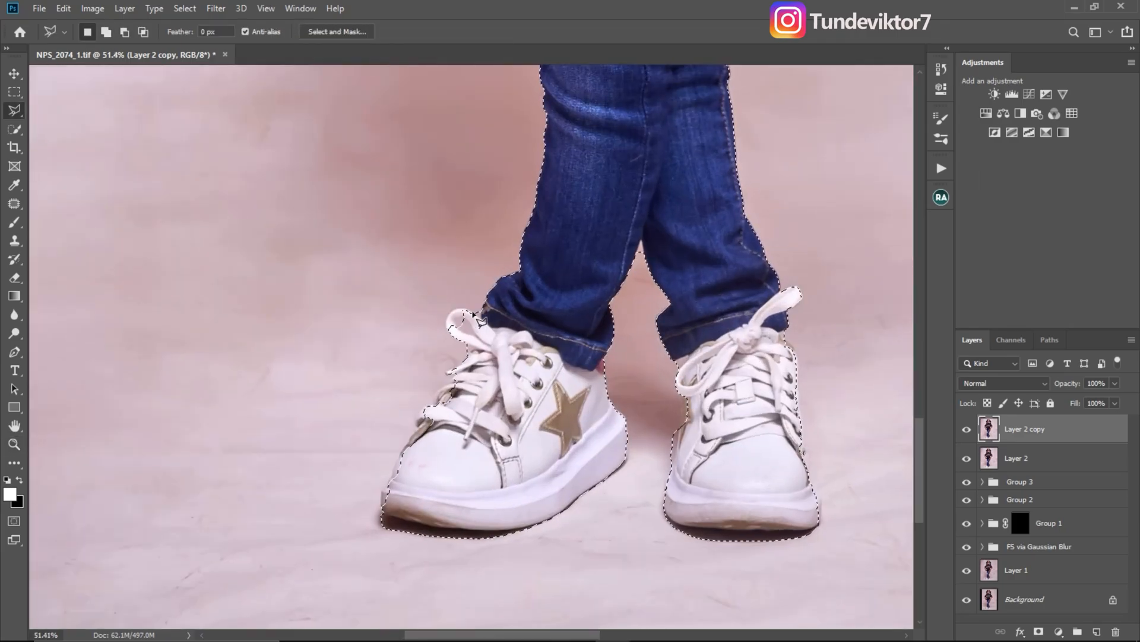
pyautogui.moveTo(461, 335); pyautogui.dragTo(508, 294)
pyautogui.hotkey('ctrl', 'd')
pyautogui.moveTo(562, 370); pyautogui.dragTo(712, 176)
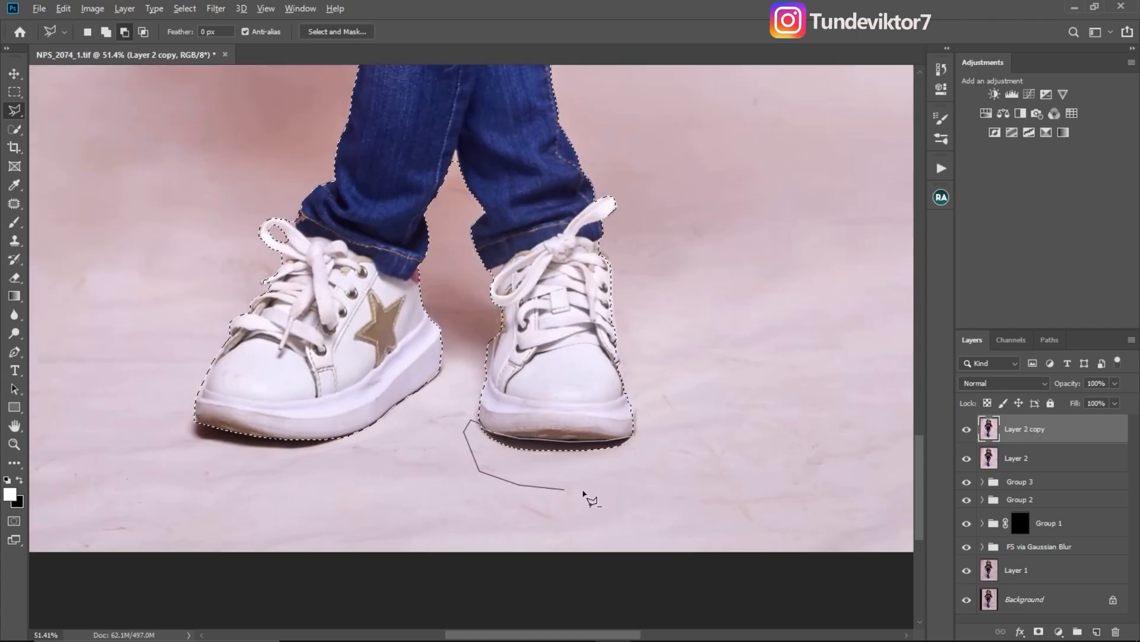
# - Add the missed inner edge of the shoe to the selection and check the outline on the whole figure
pyautogui.press('shift')
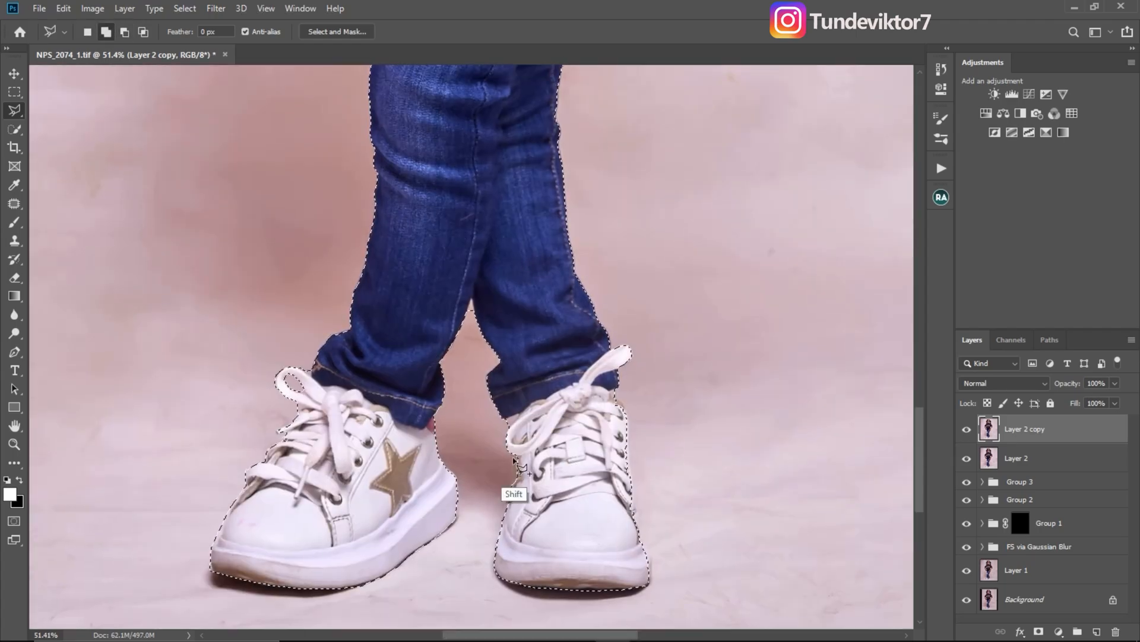
pyautogui.press('z')
pyautogui.moveTo(554, 402); pyautogui.dragTo(491, 382)
pyautogui.press('l')
pyautogui.press('z')
pyautogui.moveTo(496, 263); pyautogui.dragTo(534, 264)
pyautogui.press('l')
pyautogui.moveTo(484, 305)
pyautogui.mouseDown()
pyautogui.moveTo(545, 272)
pyautogui.moveTo(527, 251)
pyautogui.mouseUp()
pyautogui.press('z')
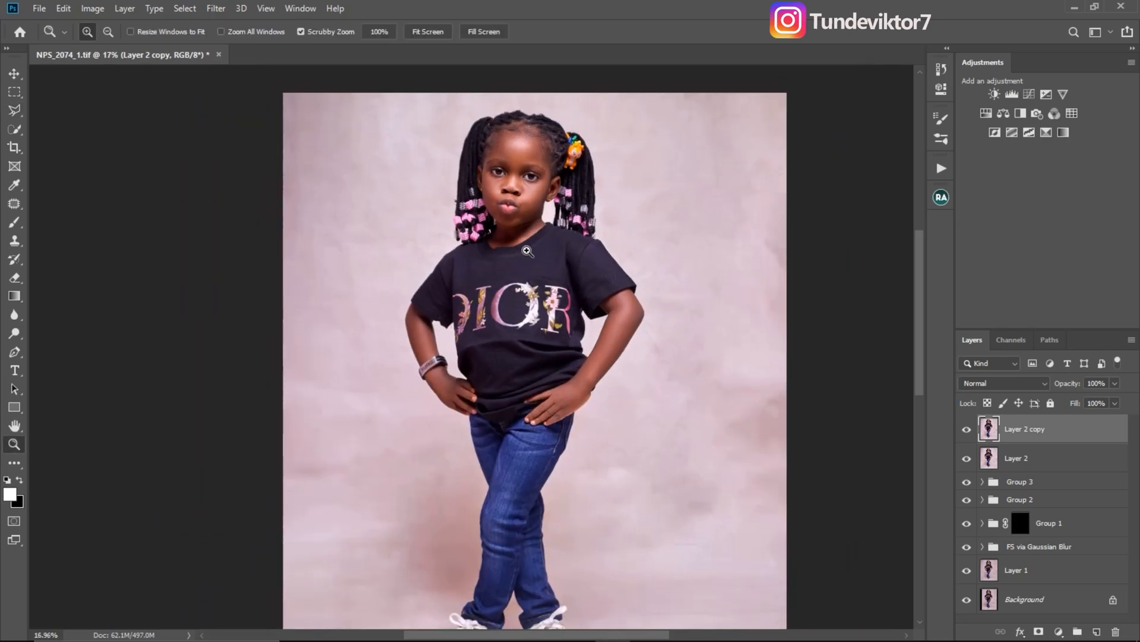
pyautogui.press('l')
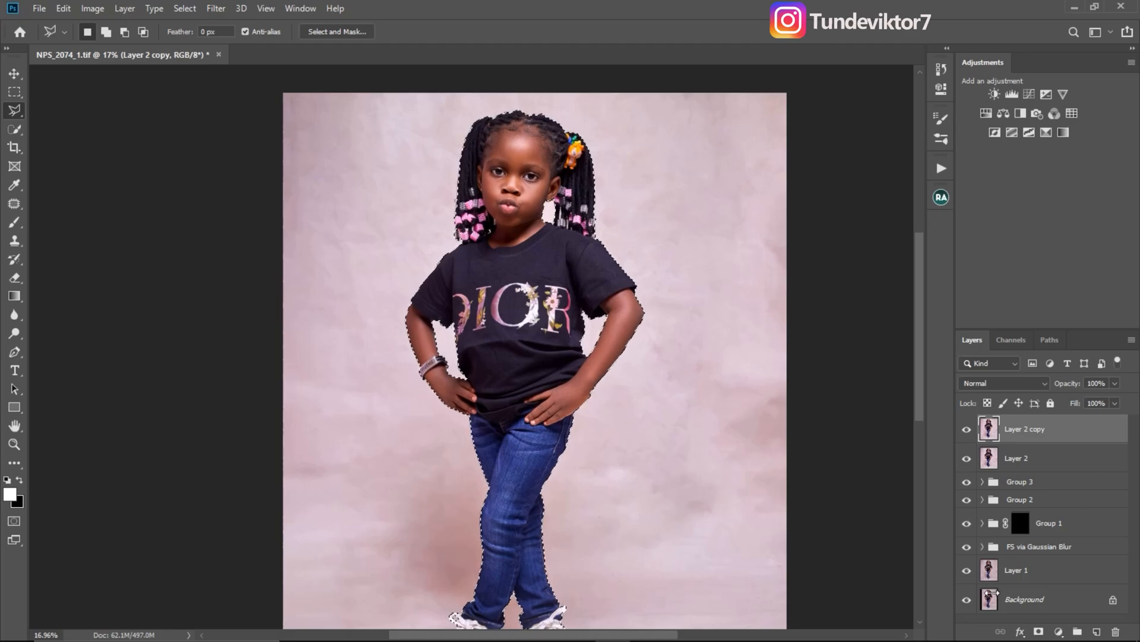
# - Turn the selection into a layer mask on Layer 2 copy and hide Layer 2, FS via Gaussian Blur, Layer 1 and Background
pyautogui.press('ctrl')
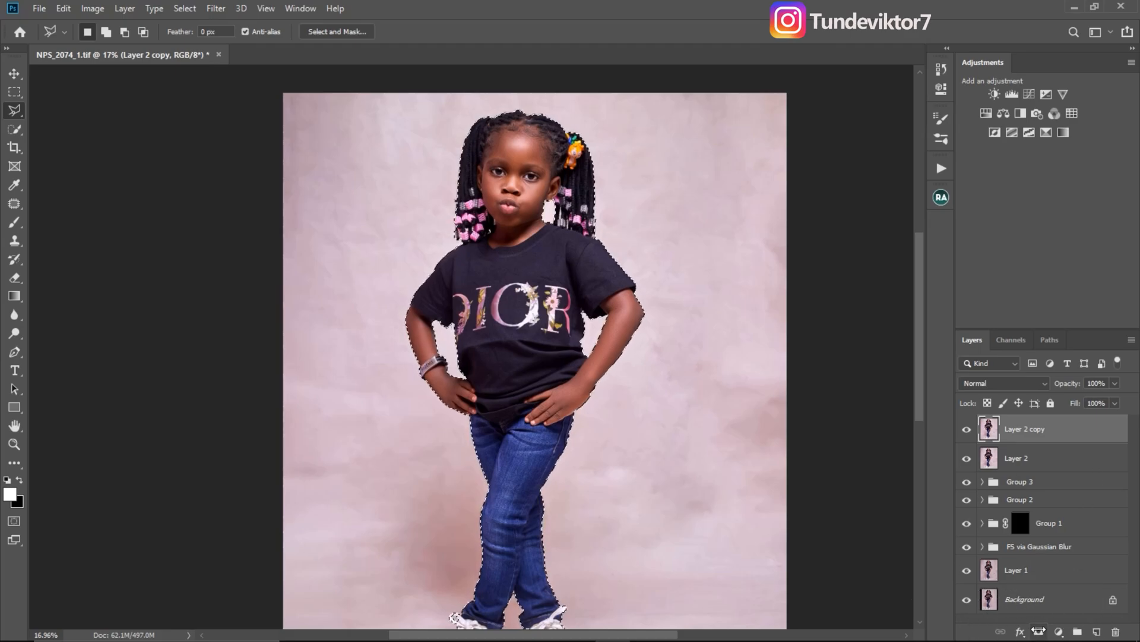
pyautogui.press('ctrl')
pyautogui.press('ctrl')
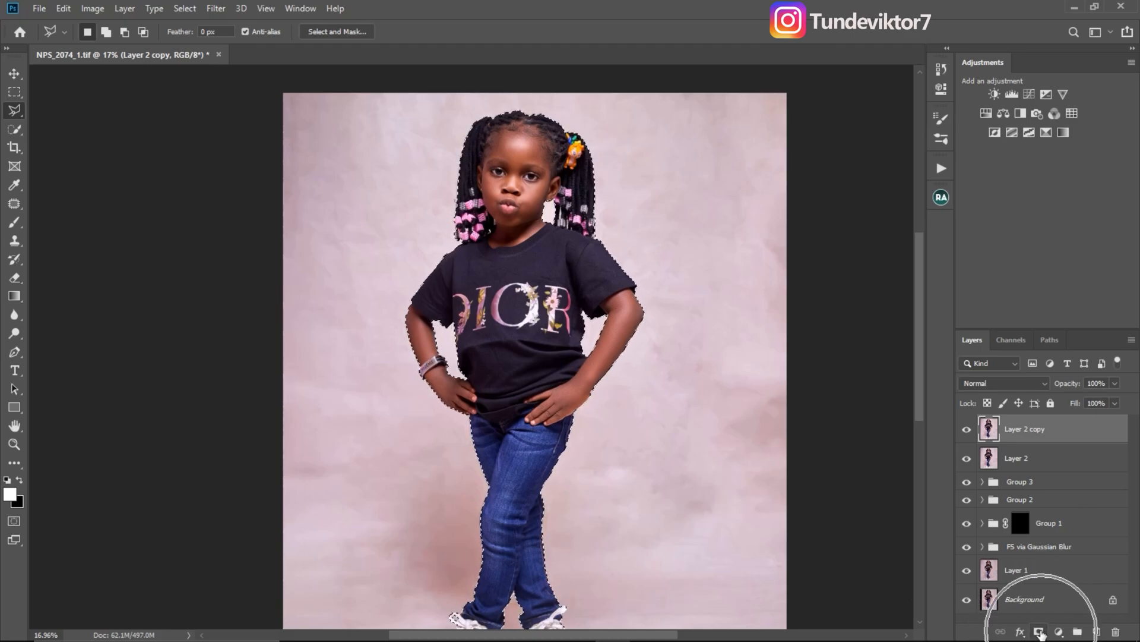
pyautogui.click(1040, 632)
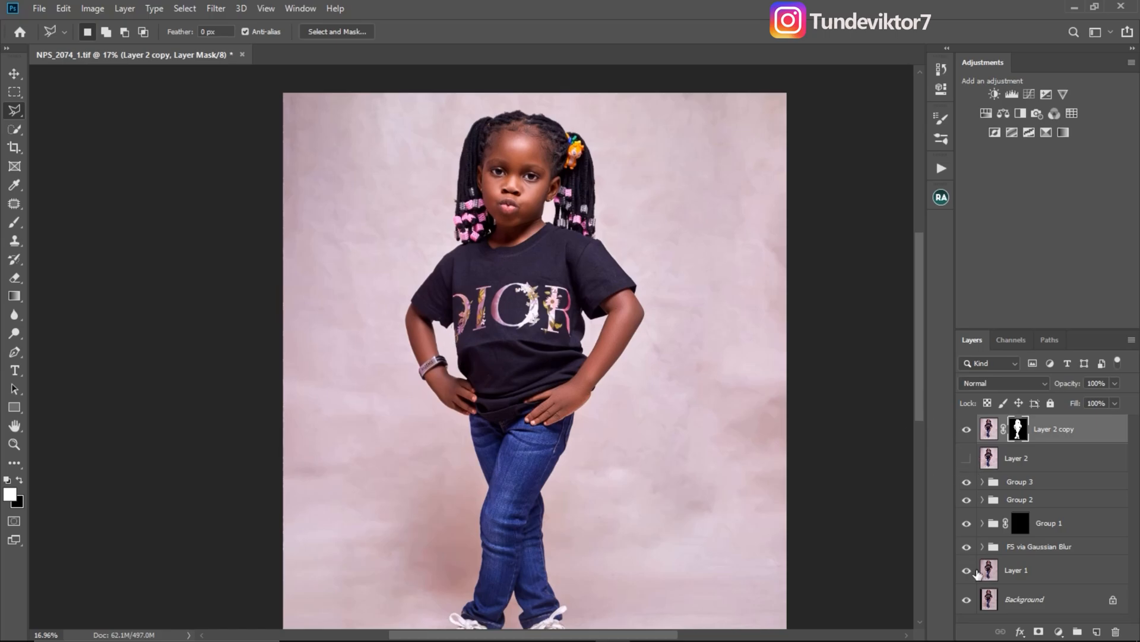
pyautogui.click(966, 600)
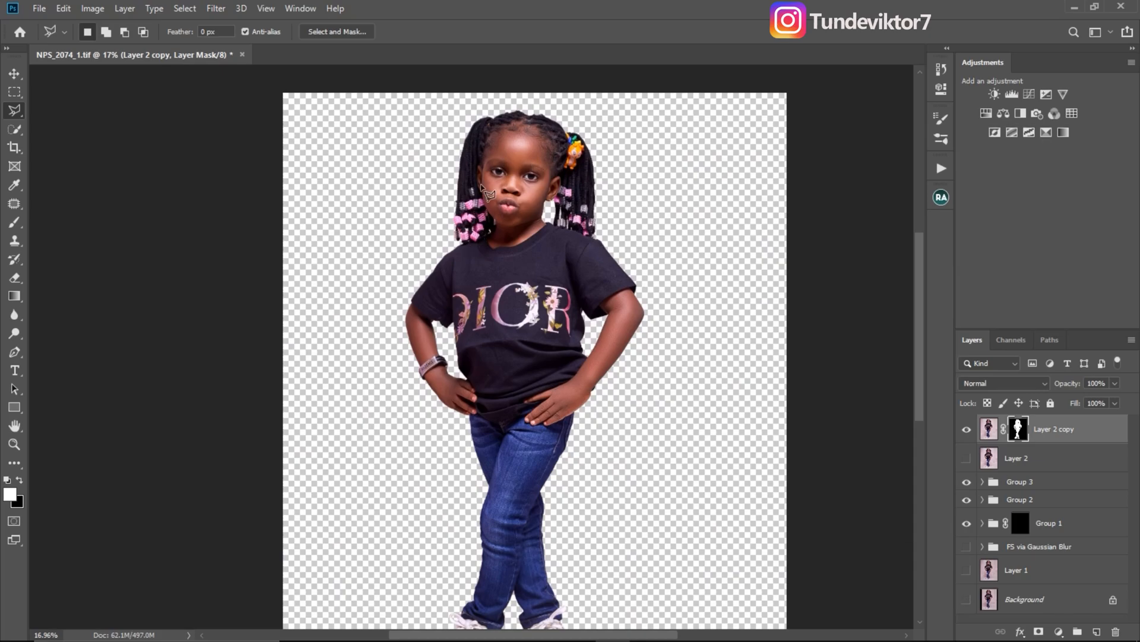
pyautogui.press('z')
pyautogui.moveTo(533, 162); pyautogui.dragTo(608, 209)
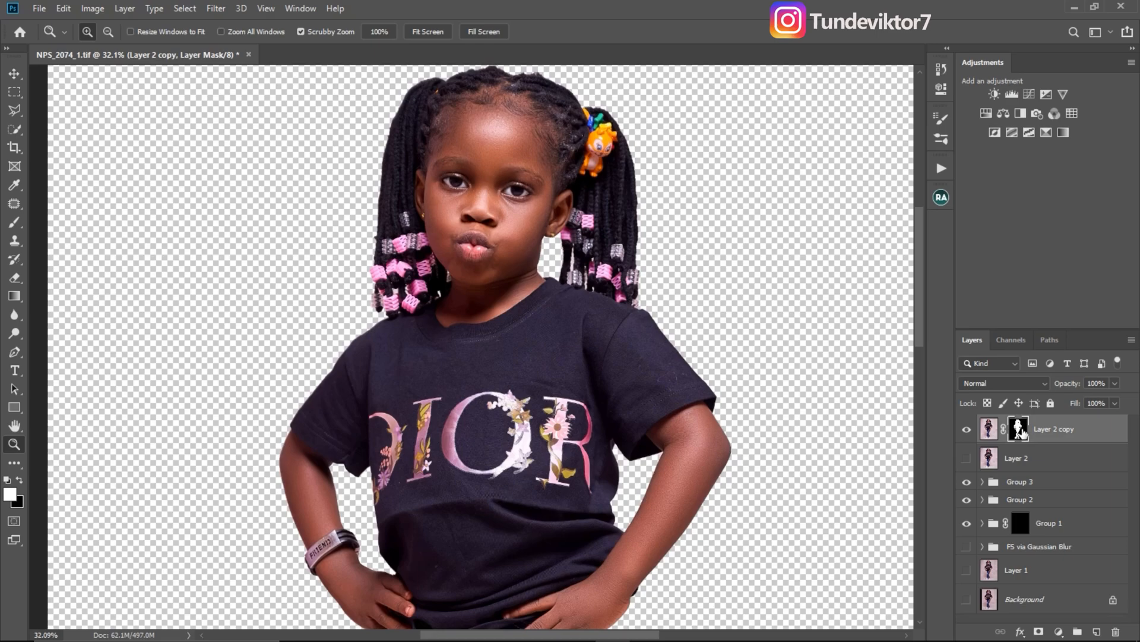
# - Open the Layer 2 copy mask in Select and Mask and set Smooth to 2, checking the sleeve edge
pyautogui.doubleClick(1019, 433)
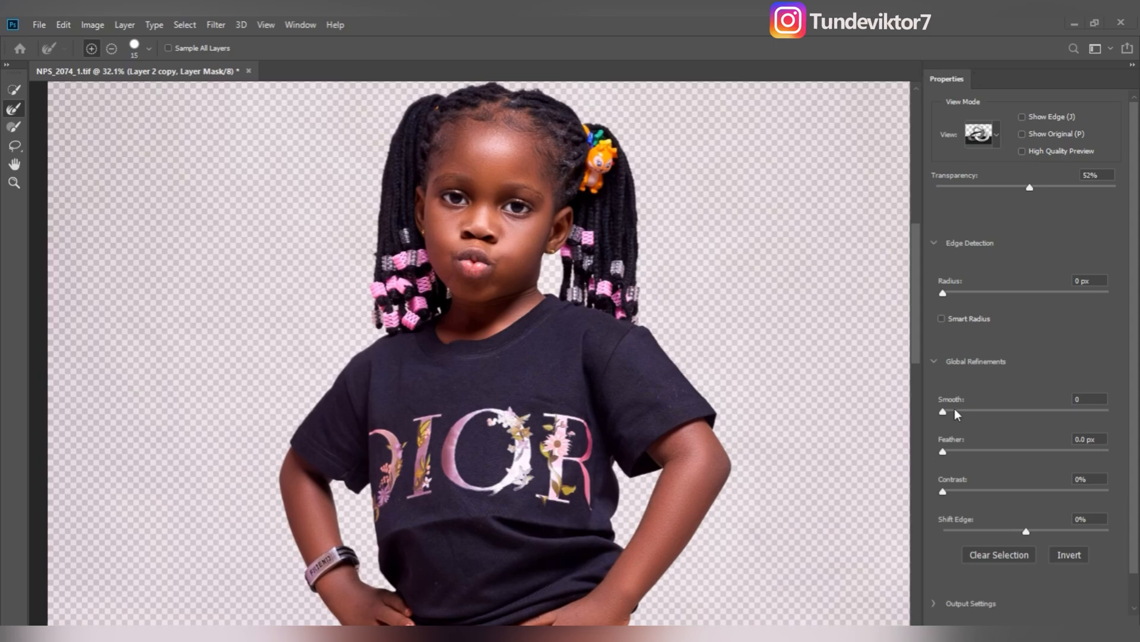
pyautogui.click(968, 370)
pyautogui.moveTo(945, 412); pyautogui.dragTo(948, 412)
pyautogui.press('z')
pyautogui.click(718, 412)
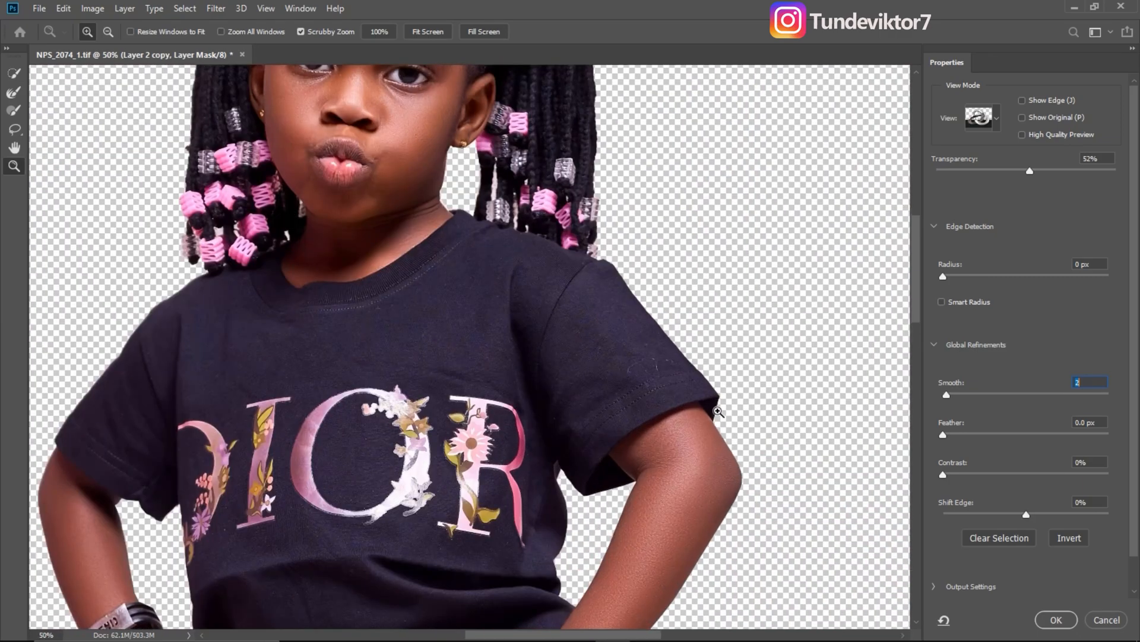
pyautogui.moveTo(719, 406); pyautogui.dragTo(752, 338)
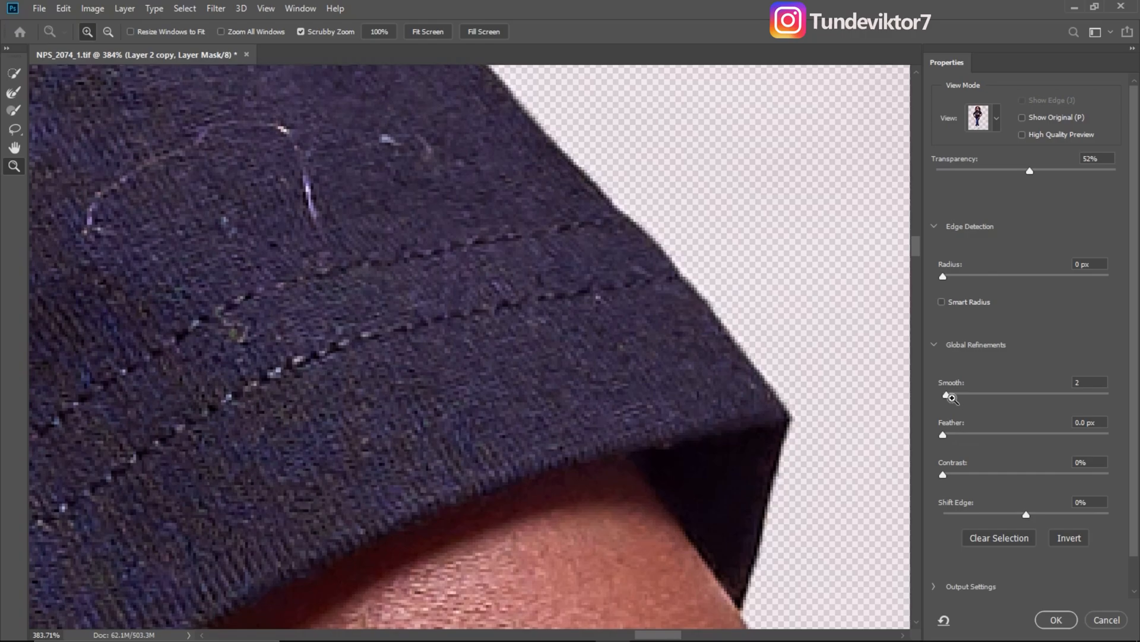
# - Set the mask's Smooth to 16, Feather to 2.4 px and Contrast to 15%, and apply the refinement
pyautogui.moveTo(948, 396); pyautogui.dragTo(974, 403)
pyautogui.moveTo(957, 439); pyautogui.dragTo(962, 438)
pyautogui.moveTo(943, 481); pyautogui.dragTo(970, 477)
pyautogui.scroll(-5, 522, 435)
pyautogui.scroll(4, 535, 440)
pyautogui.scroll(-10, 526, 437)
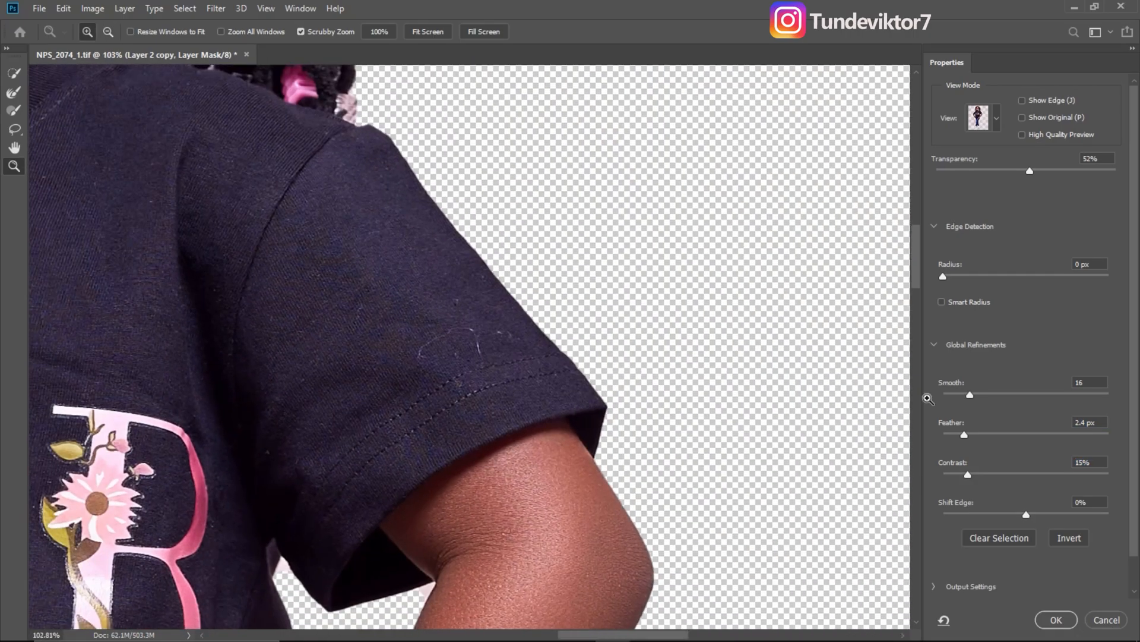
pyautogui.moveTo(1134, 532); pyautogui.dragTo(1134, 562)
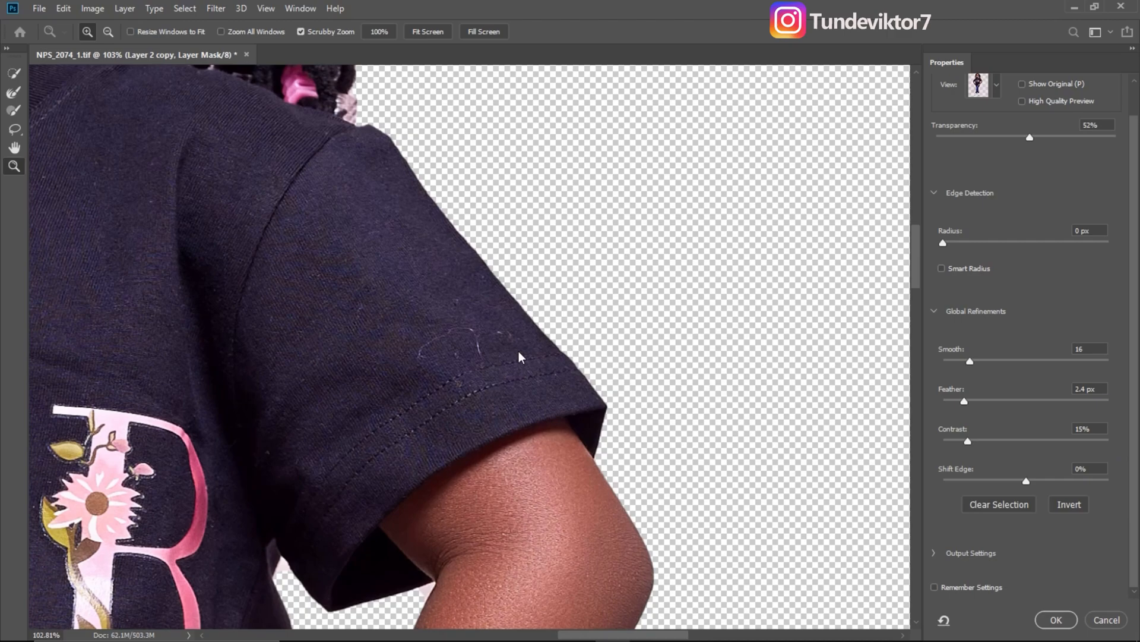
pyautogui.click(1056, 620)
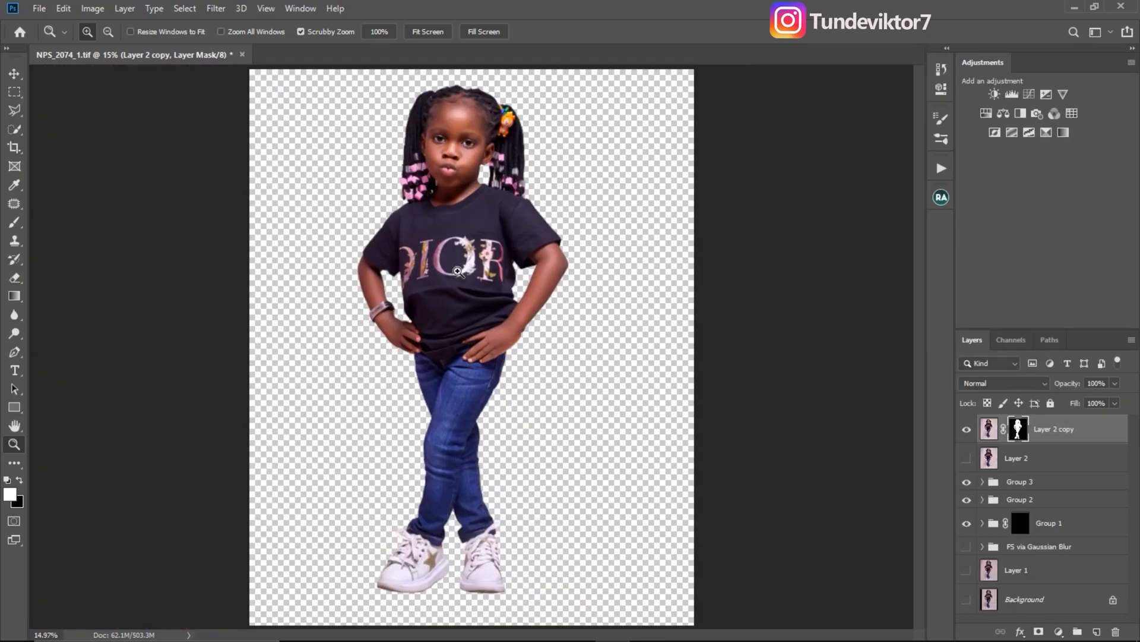
# - Check the whole cutout, show the hidden layers beneath it again and select Layer 2
pyautogui.moveTo(393, 295); pyautogui.dragTo(459, 402)
pyautogui.moveTo(579, 163); pyautogui.dragTo(507, 351)
pyautogui.moveTo(537, 254); pyautogui.dragTo(472, 467)
pyautogui.moveTo(522, 208); pyautogui.dragTo(497, 253)
pyautogui.moveTo(523, 343); pyautogui.dragTo(548, 344)
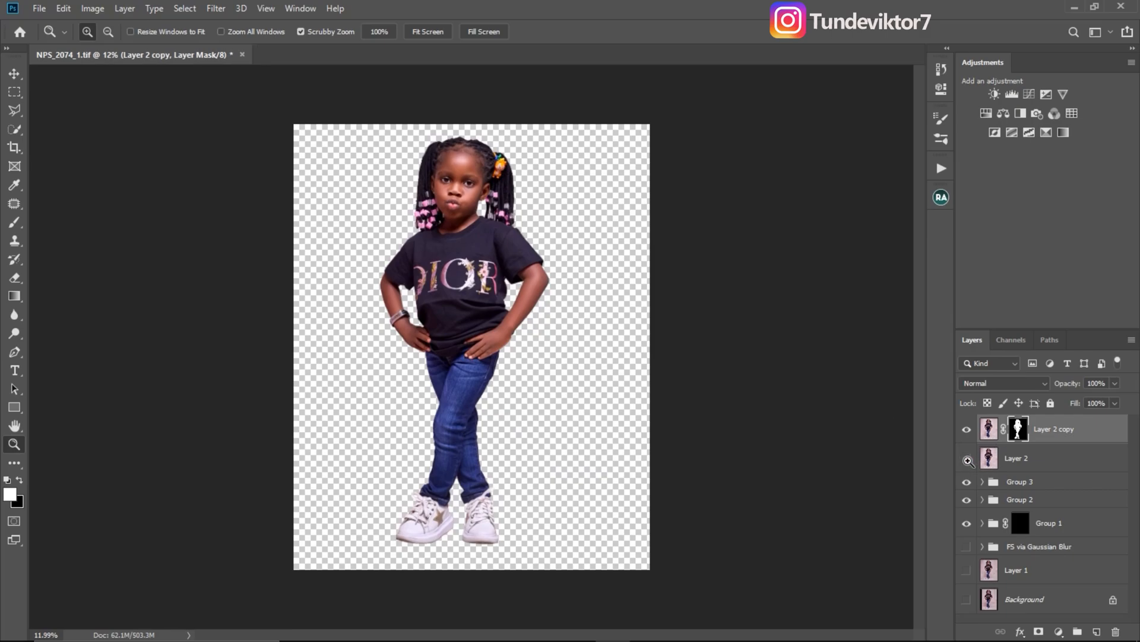
pyautogui.click(967, 459)
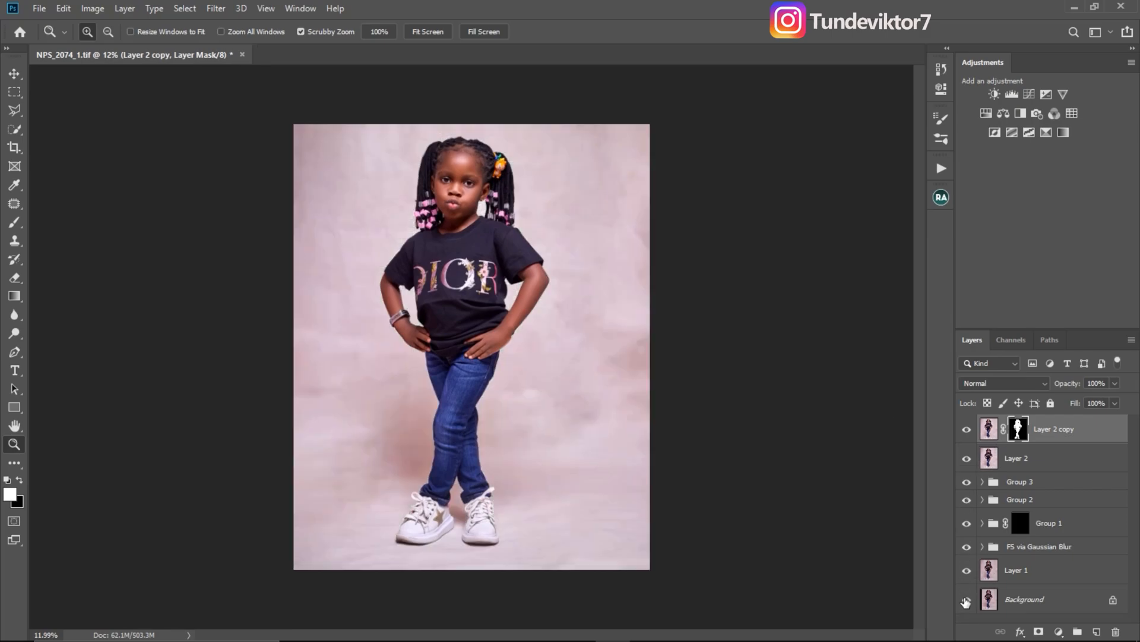
pyautogui.moveTo(496, 218); pyautogui.dragTo(521, 224)
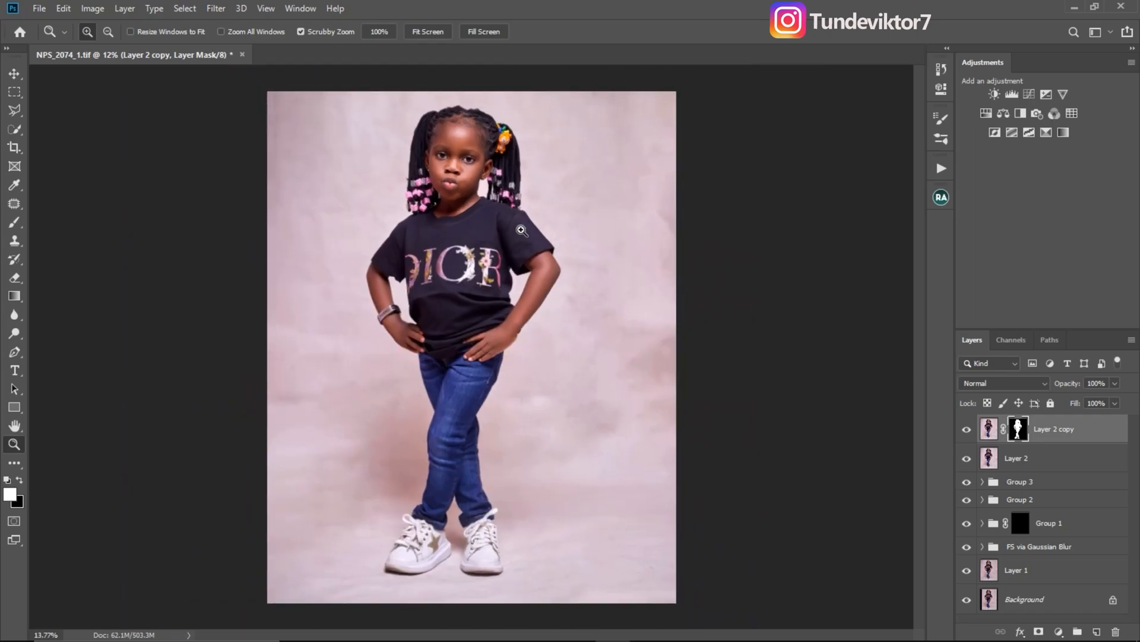
pyautogui.click(1026, 464)
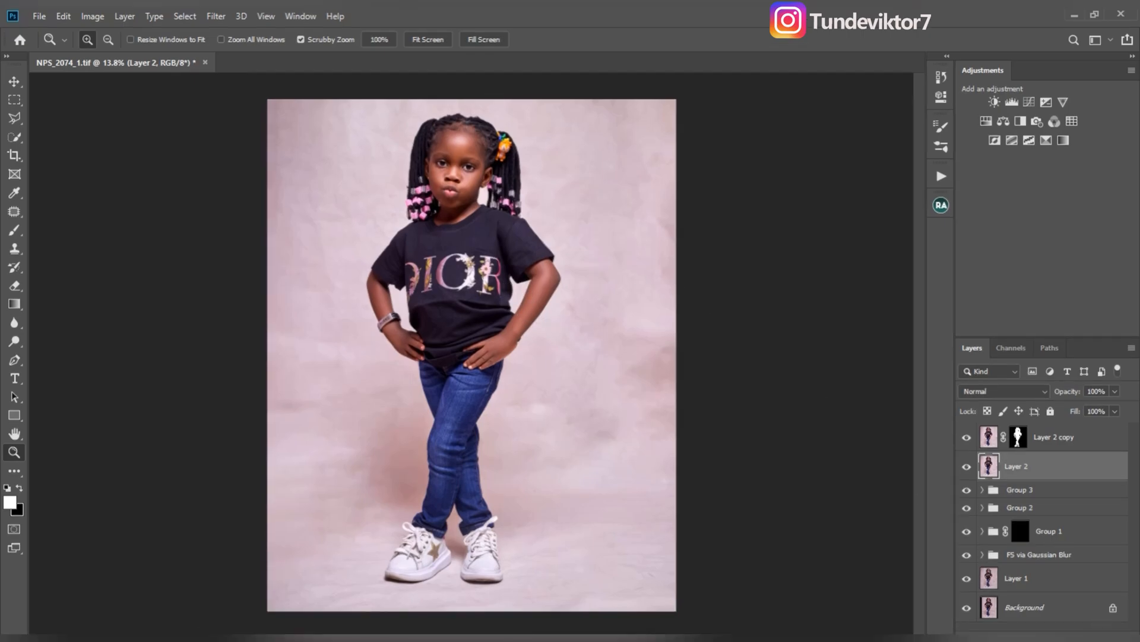
# - Try placing the overlay image from the desktop's New folder above Layer 2, and delete the placed layer
pyautogui.press('super+d')
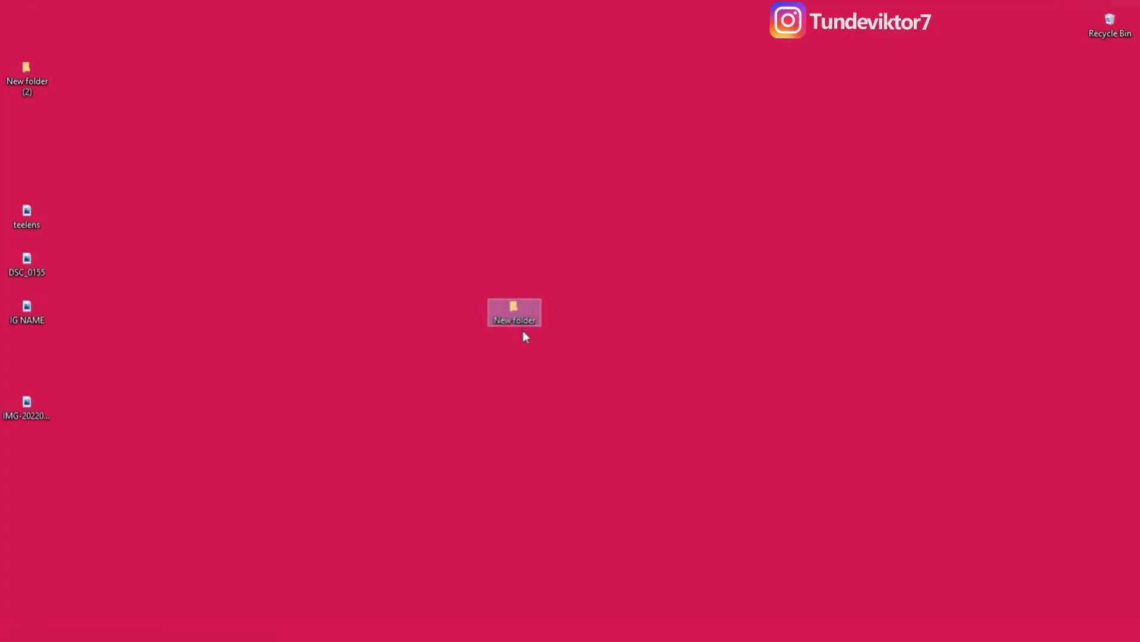
pyautogui.doubleClick(521, 314)
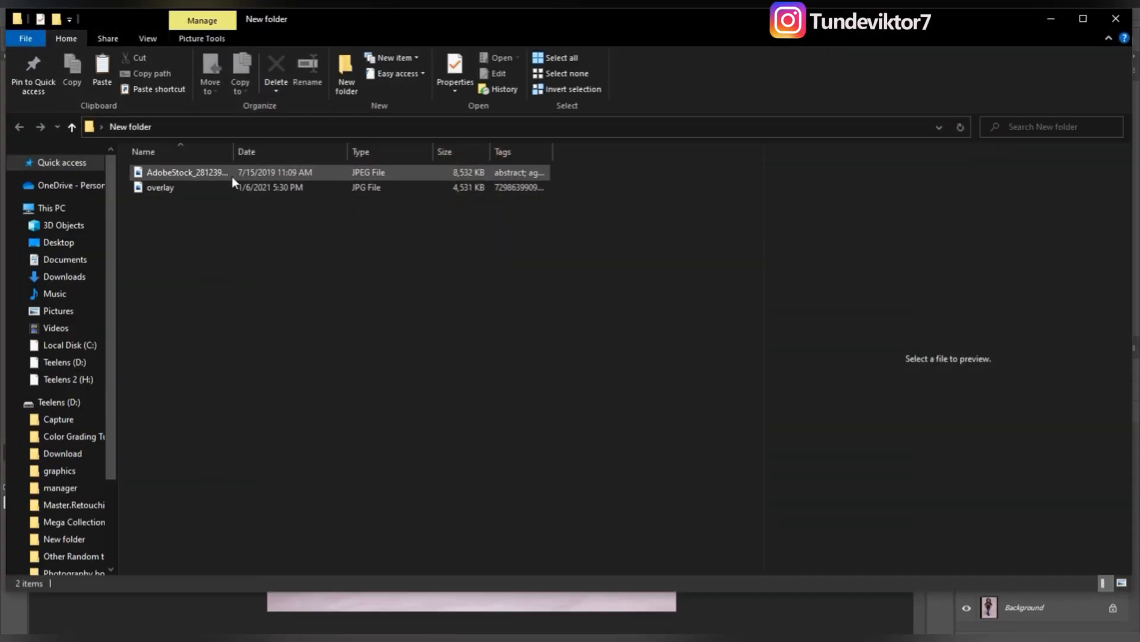
pyautogui.click(240, 187)
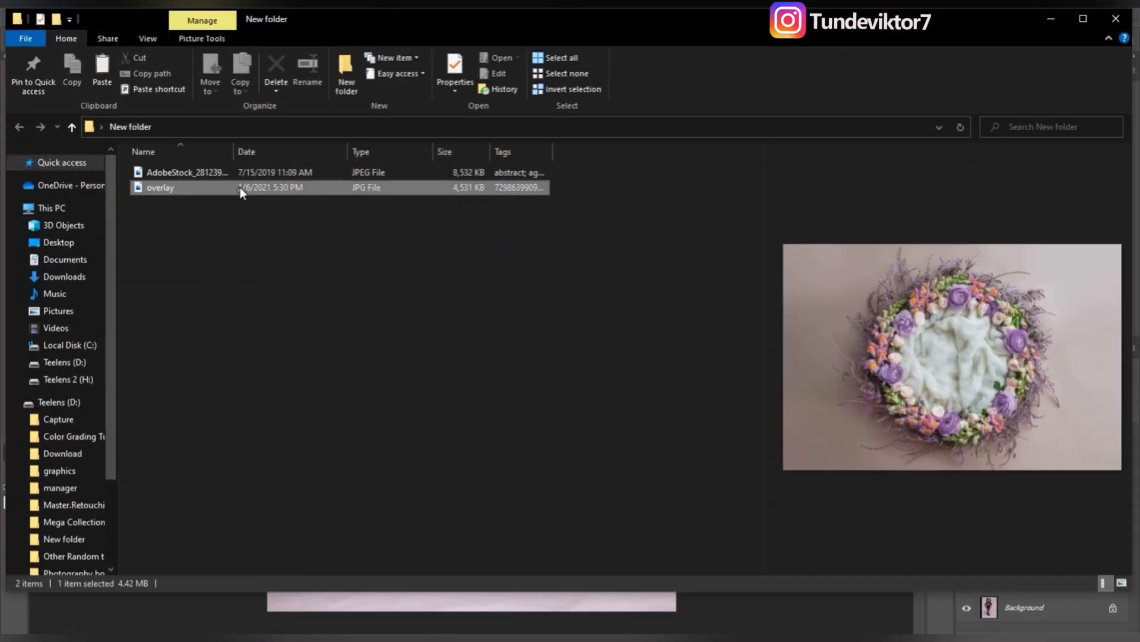
pyautogui.moveTo(301, 189); pyautogui.dragTo(574, 414)
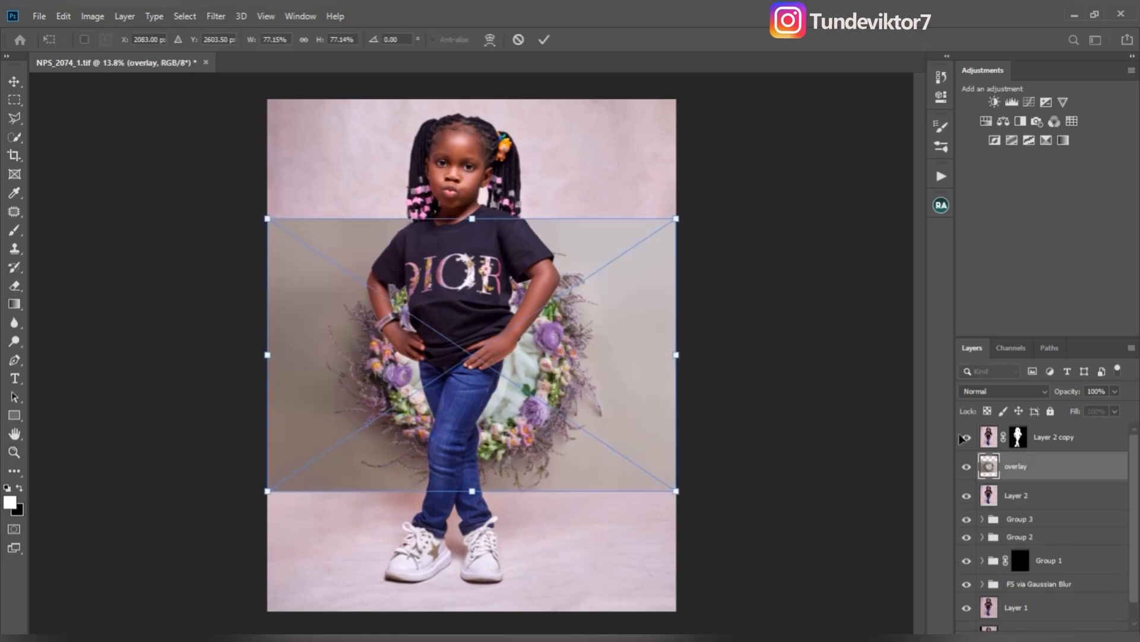
pyautogui.hotkey('ctrl', 'space')
pyautogui.press('Return')
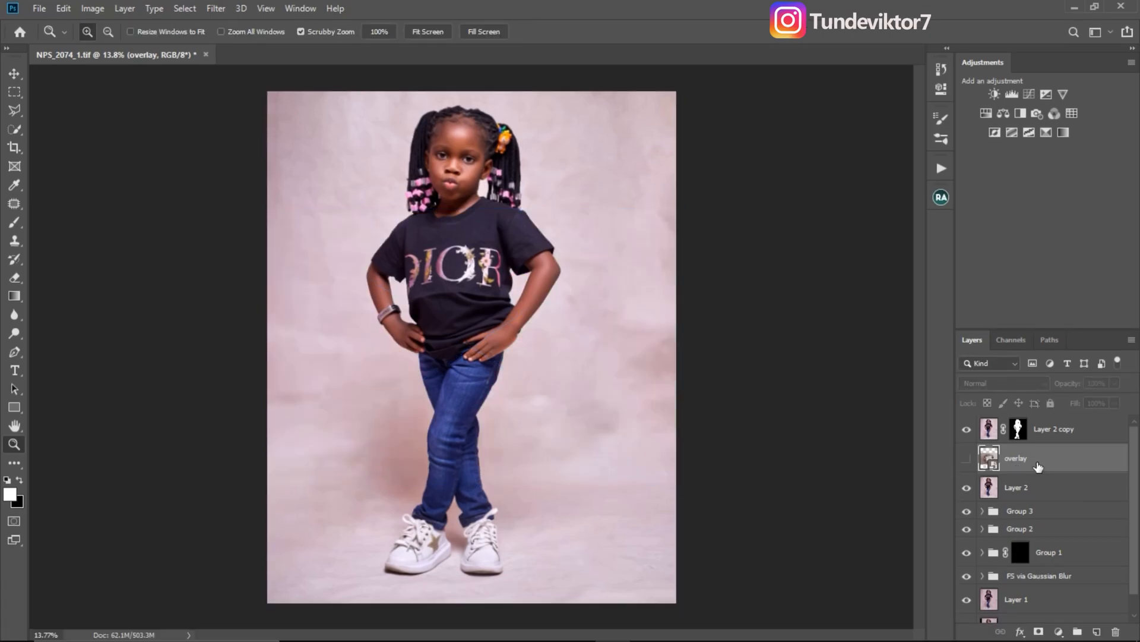
pyautogui.press('Delete')
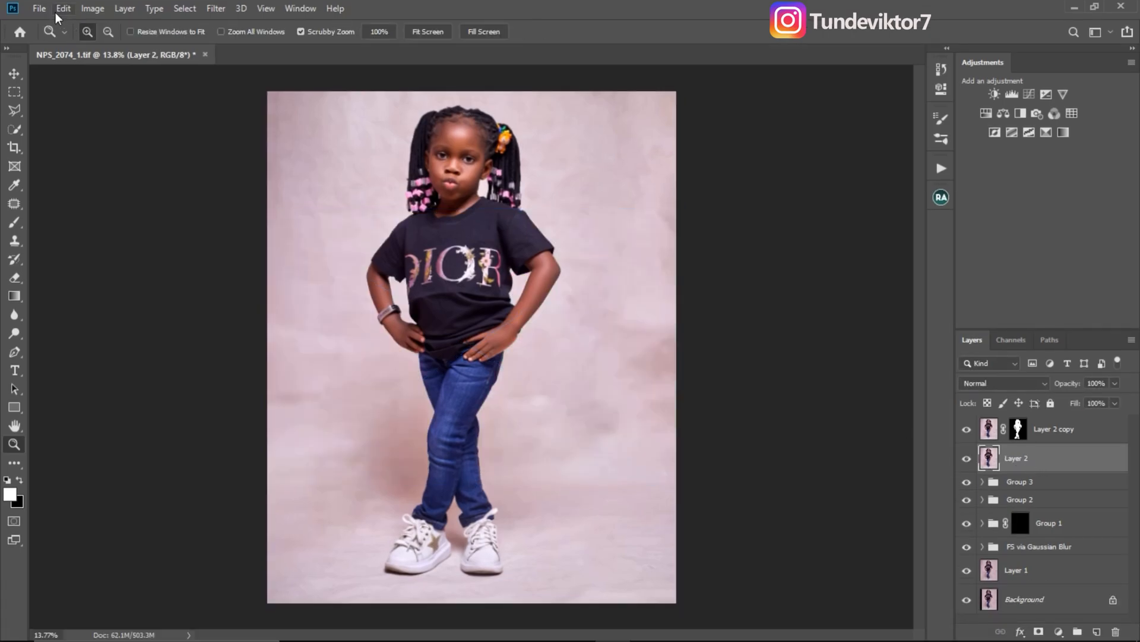
# - Place the overlay image from the desktop's New folder as an embedded object above Layer 2
pyautogui.click(39, 9)
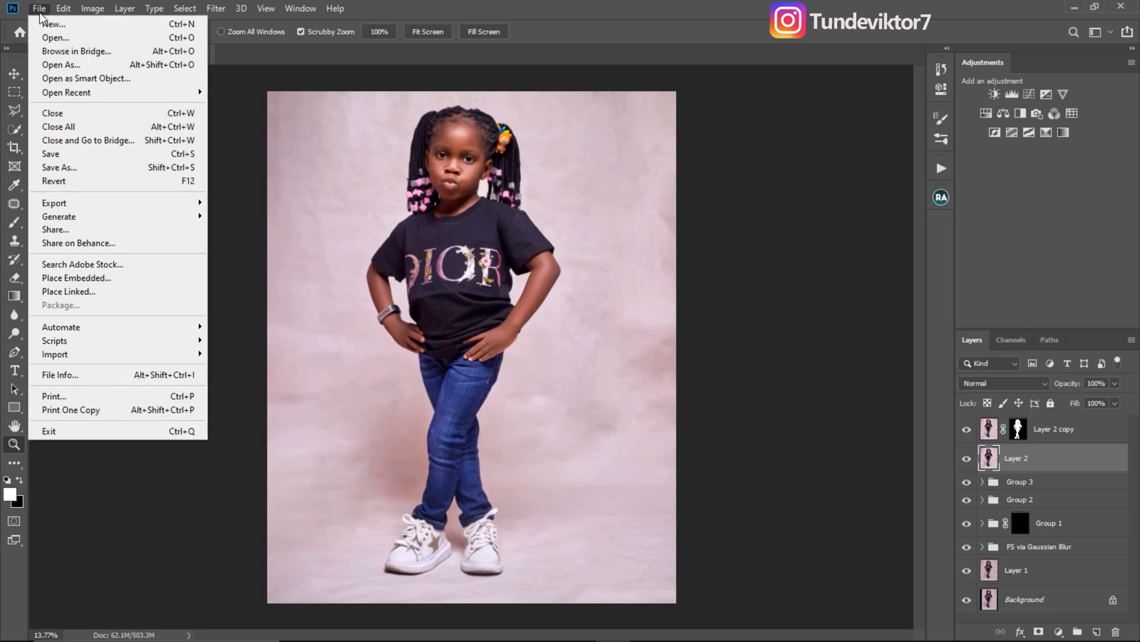
pyautogui.click(116, 279)
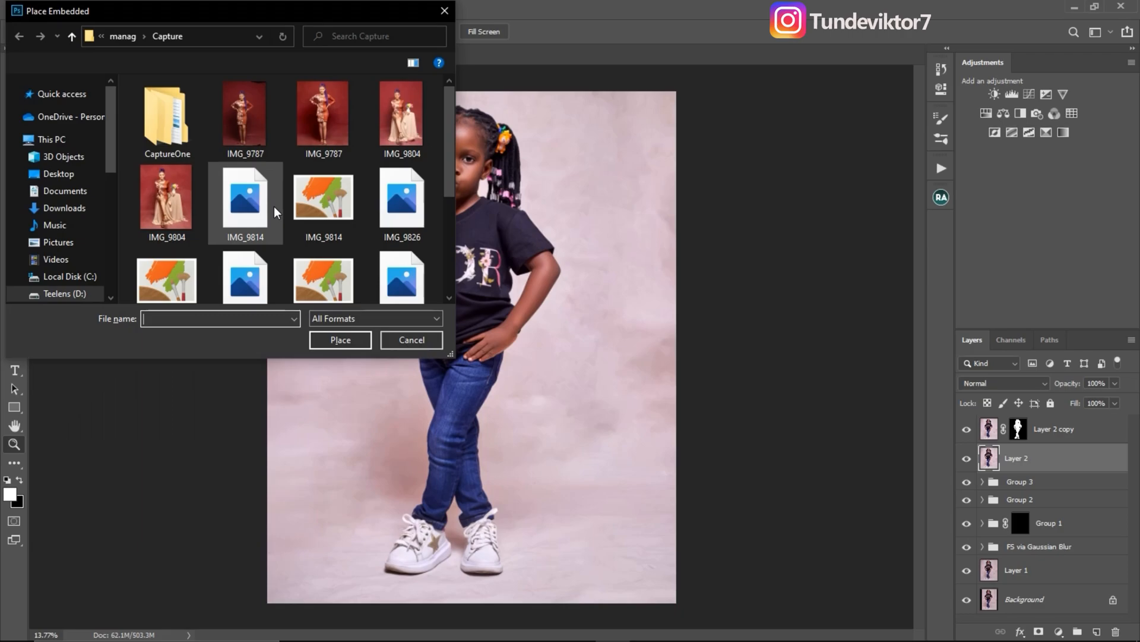
pyautogui.click(55, 174)
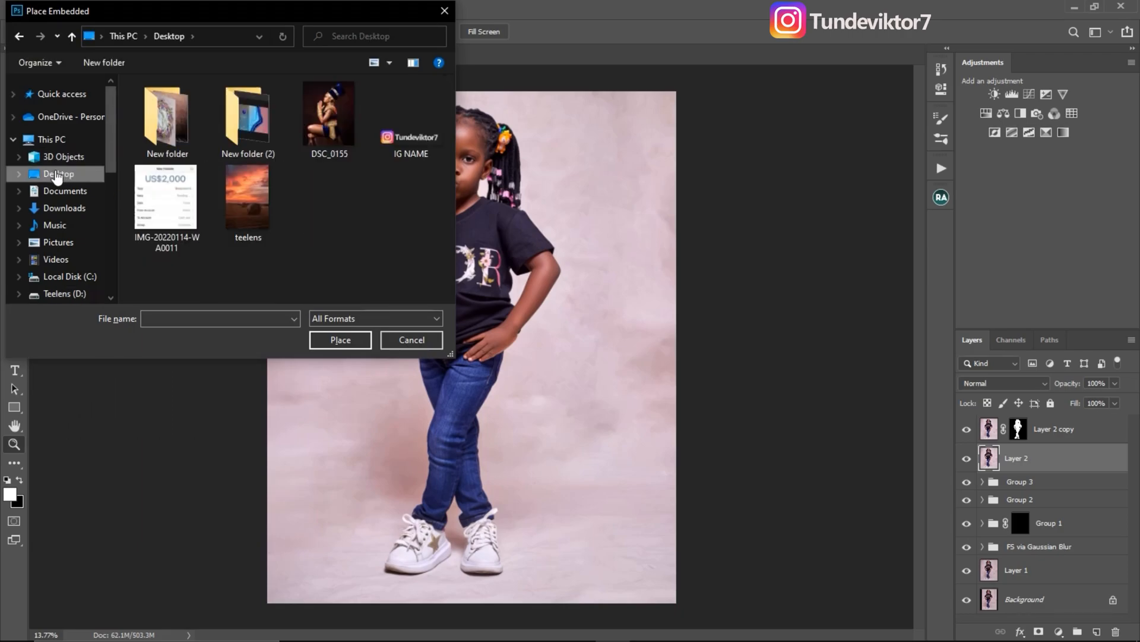
pyautogui.click(54, 142)
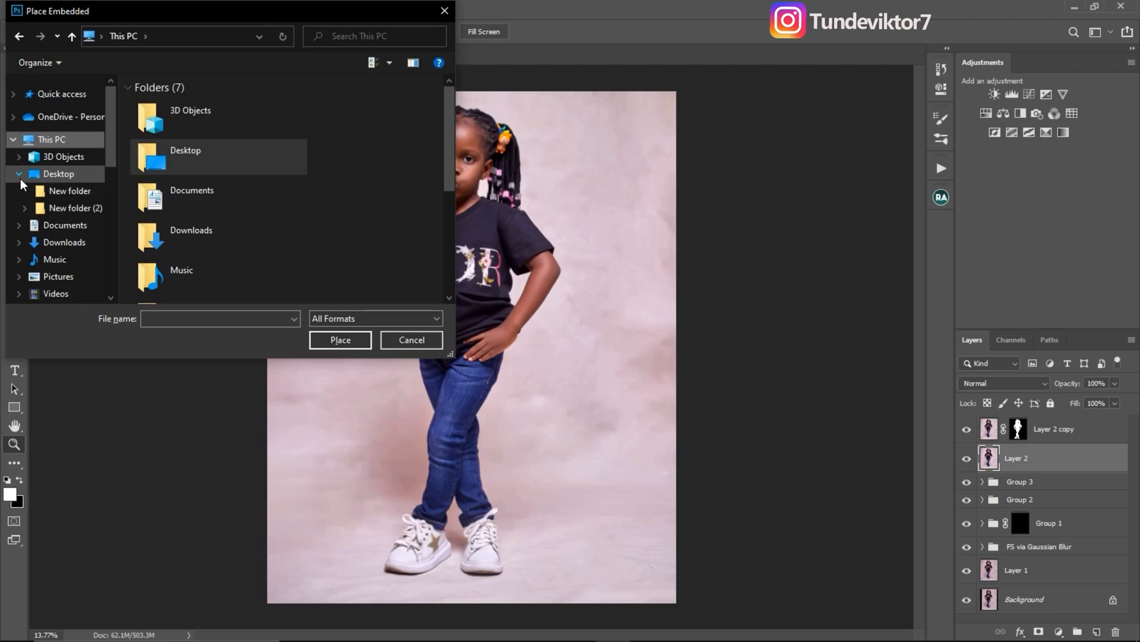
pyautogui.click(64, 196)
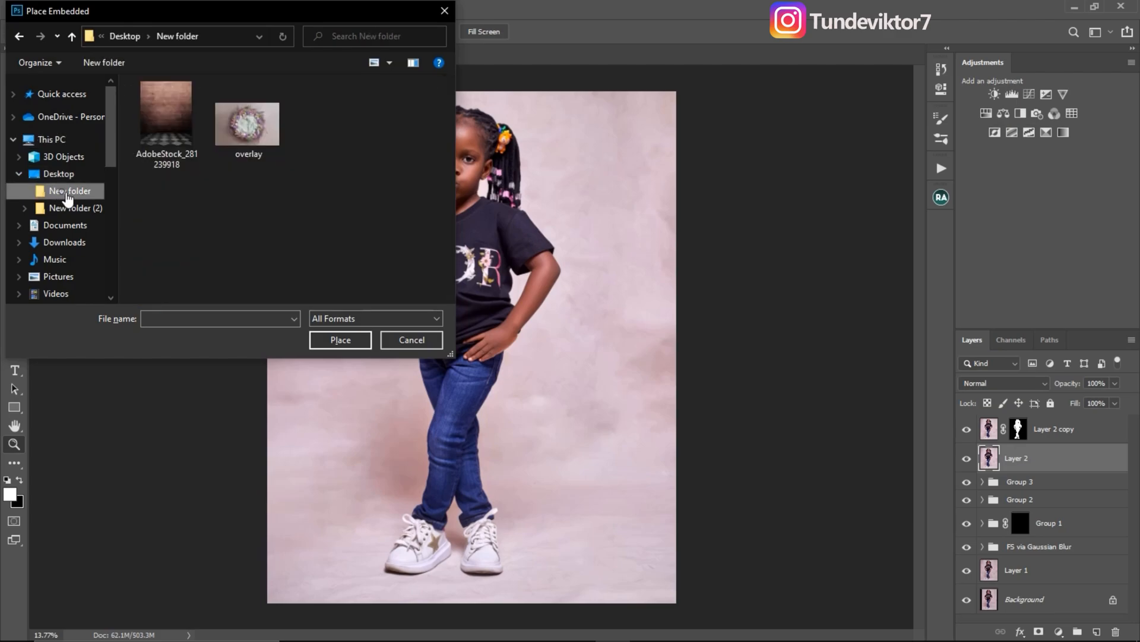
pyautogui.click(254, 146)
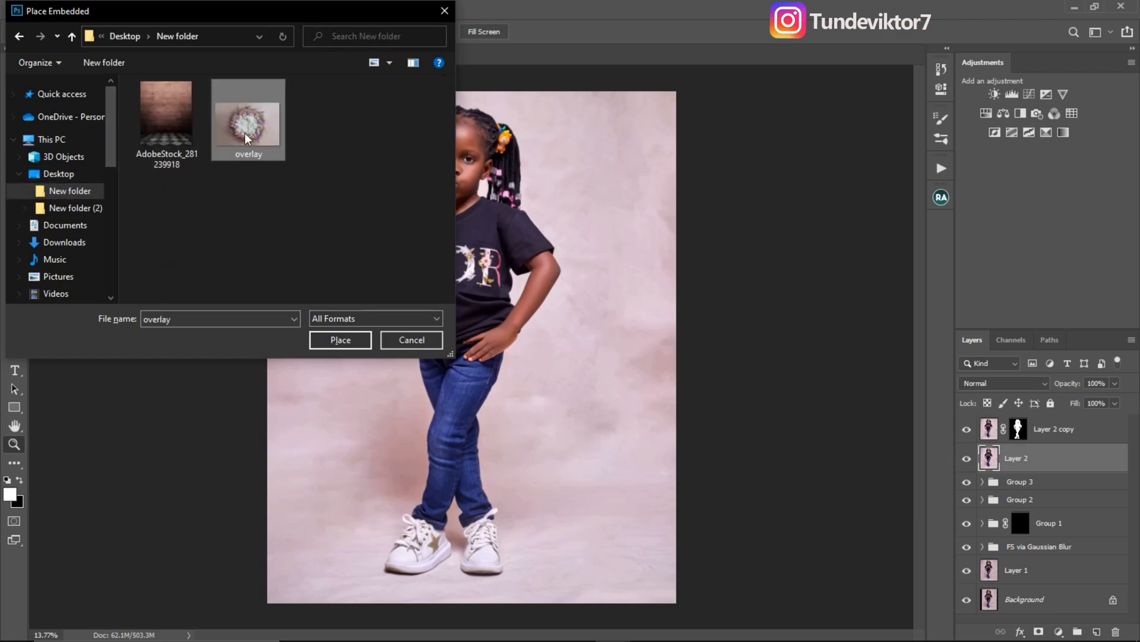
pyautogui.click(338, 339)
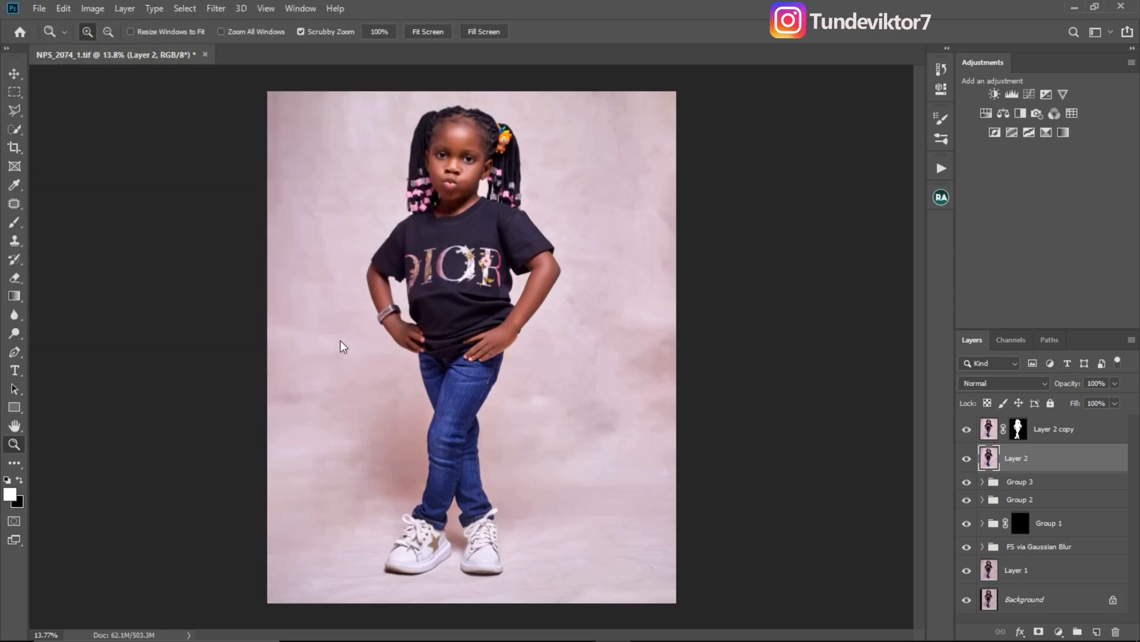
# - Scale the flower wreath overlay to about 126.5% and position it centred behind the girl's upper body
pyautogui.moveTo(472, 74)
pyautogui.mouseDown()
pyautogui.moveTo(479, 159)
pyautogui.moveTo(473, 70)
pyautogui.mouseUp()
pyautogui.moveTo(569, 240); pyautogui.dragTo(551, 221)
pyautogui.moveTo(453, 463); pyautogui.dragTo(456, 532)
pyautogui.moveTo(546, 441)
pyautogui.mouseDown()
pyautogui.moveTo(560, 447)
pyautogui.moveTo(550, 435)
pyautogui.mouseUp()
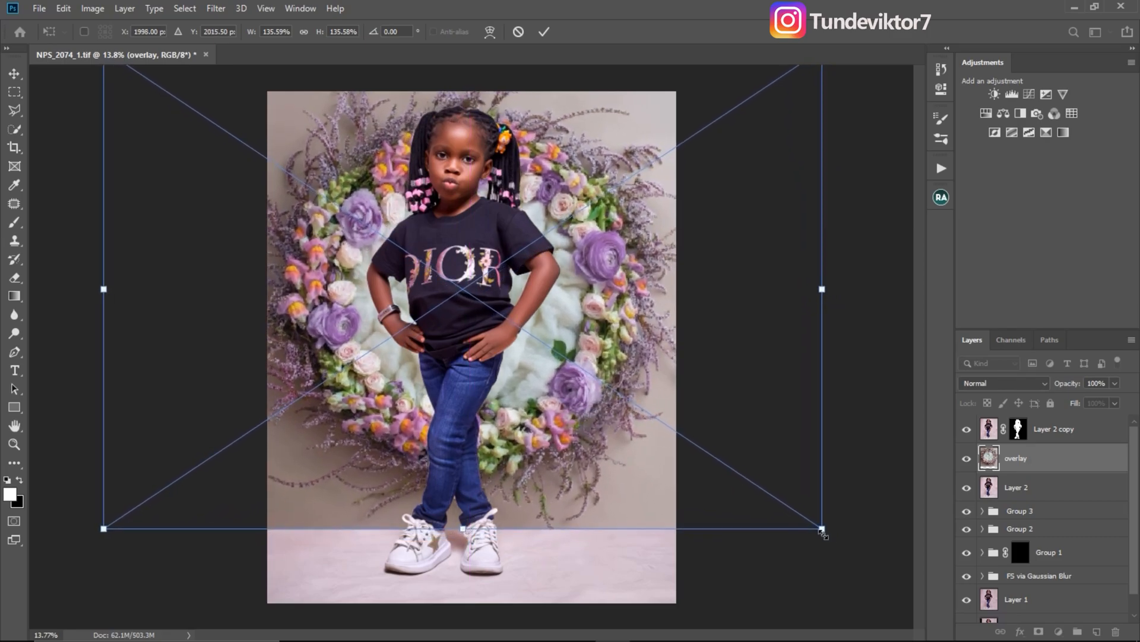
pyautogui.moveTo(823, 530); pyautogui.dragTo(775, 496)
pyautogui.moveTo(548, 396); pyautogui.dragTo(569, 411)
pyautogui.click(543, 33)
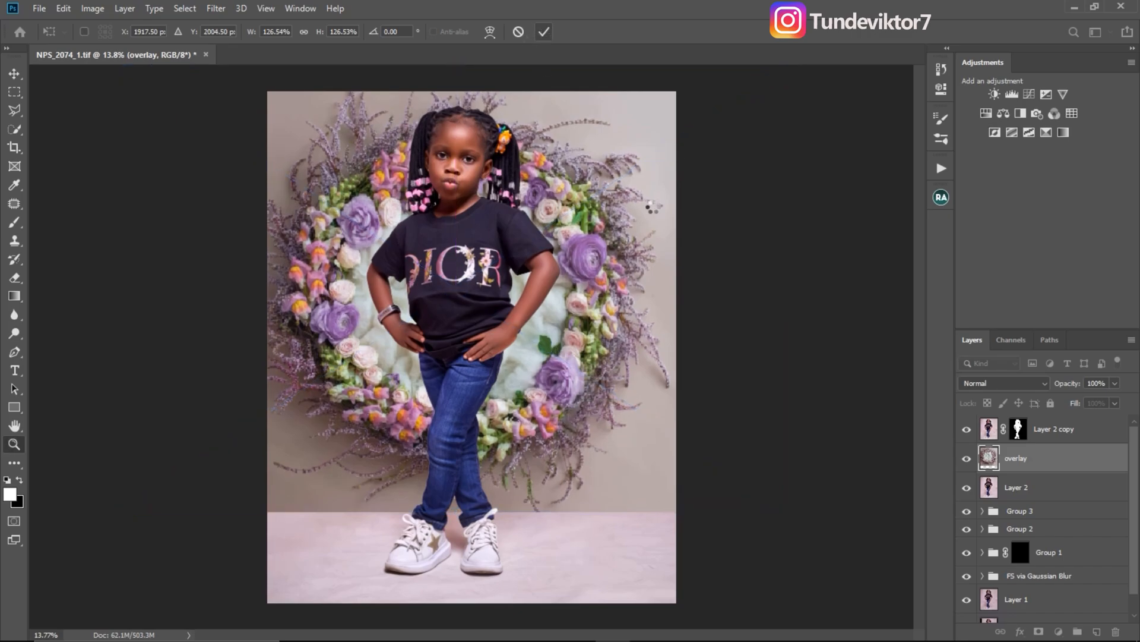
# - Paint black on the Layer 2 copy mask to remove the light fringe along the girl's cheek and neck below the ear
pyautogui.moveTo(511, 185); pyautogui.dragTo(618, 231)
pyautogui.moveTo(376, 211); pyautogui.dragTo(471, 237)
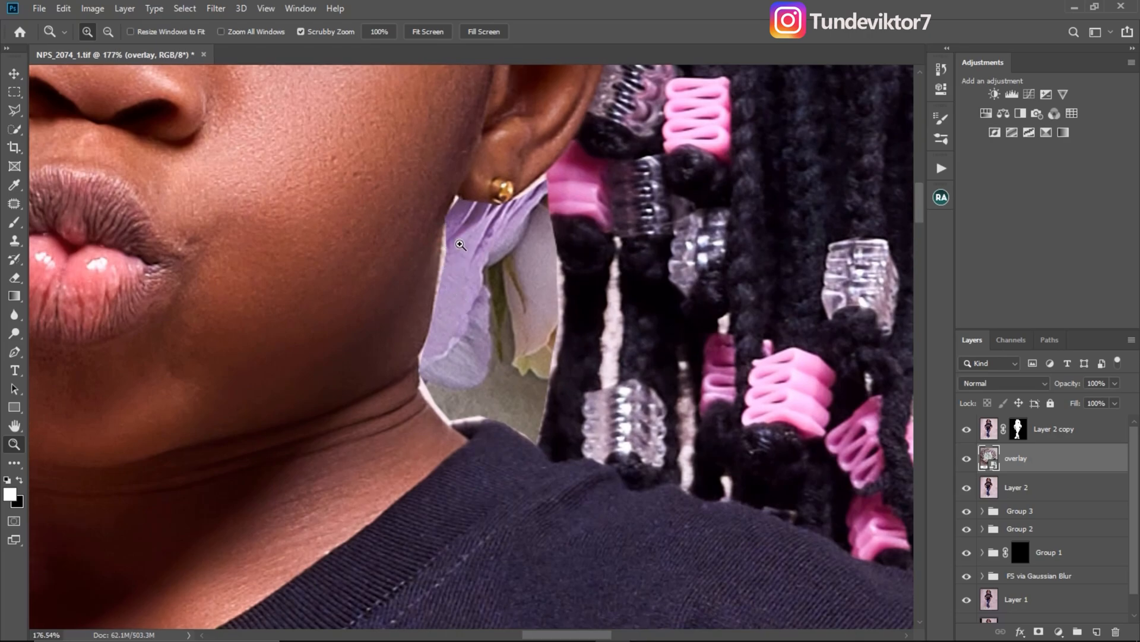
pyautogui.click(1017, 431)
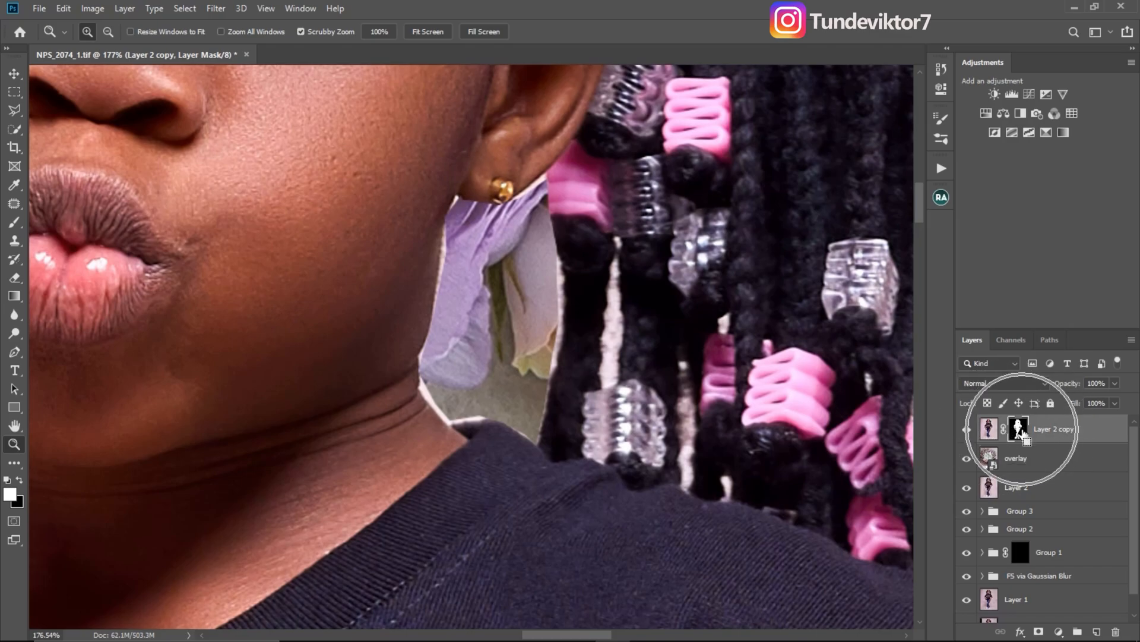
pyautogui.click(19, 220)
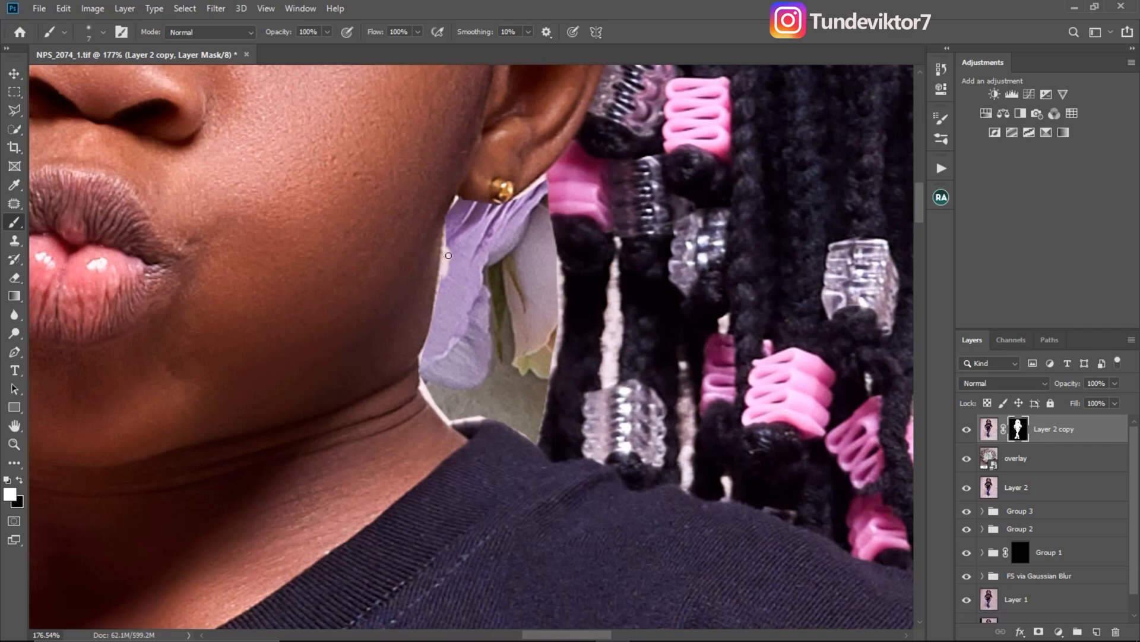
pyautogui.press('x')
pyautogui.moveTo(447, 277); pyautogui.dragTo(449, 260)
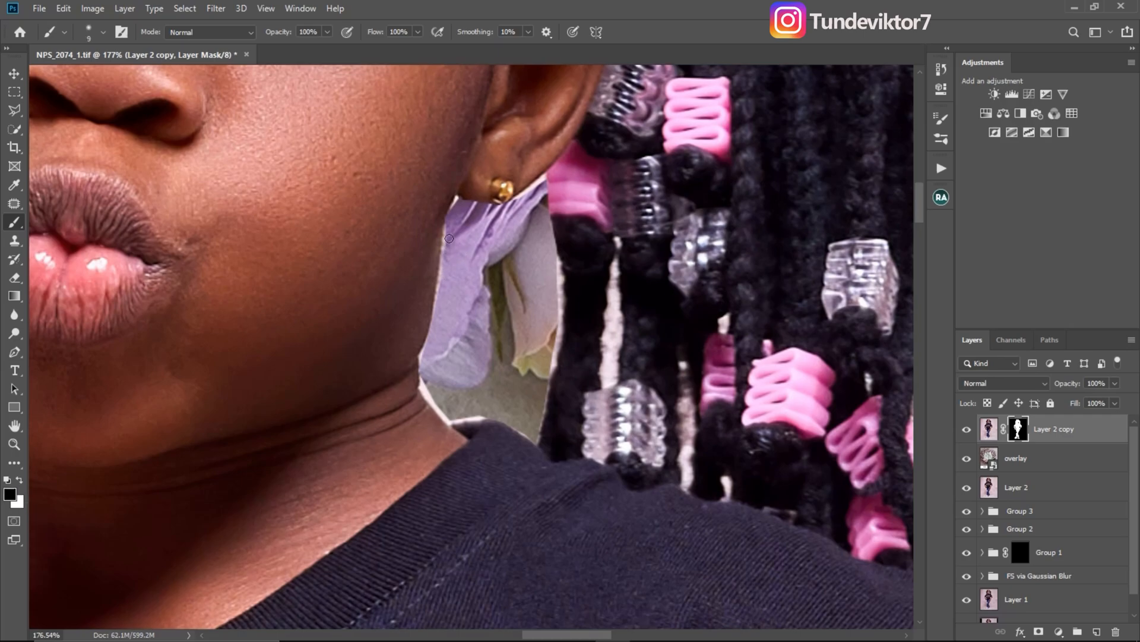
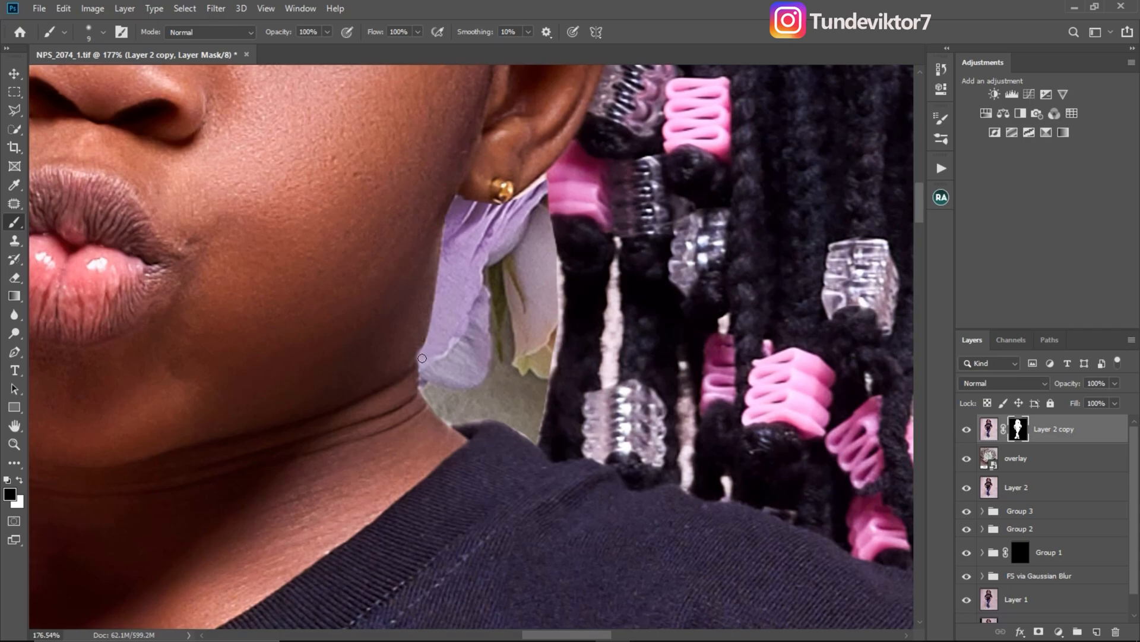
# - Refine the Layer 2 copy mask along the inner edge of the beaded braids beside the neck, using white and black paint
pyautogui.press('x')
pyautogui.press('z')
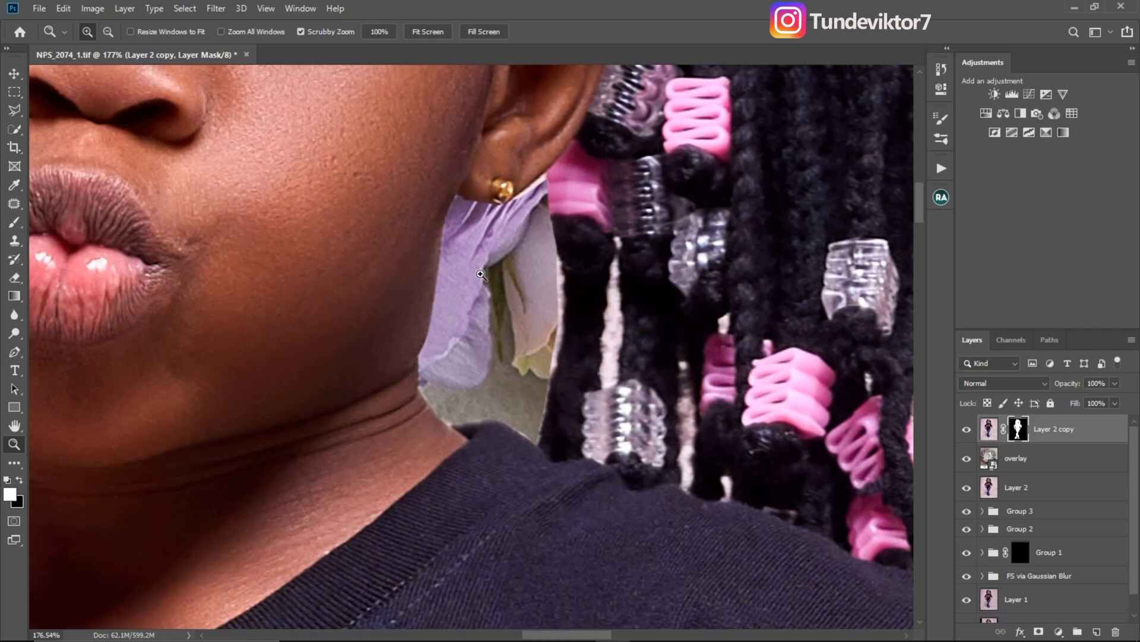
pyautogui.press('b')
pyautogui.moveTo(549, 259); pyautogui.dragTo(553, 280)
pyautogui.press('x')
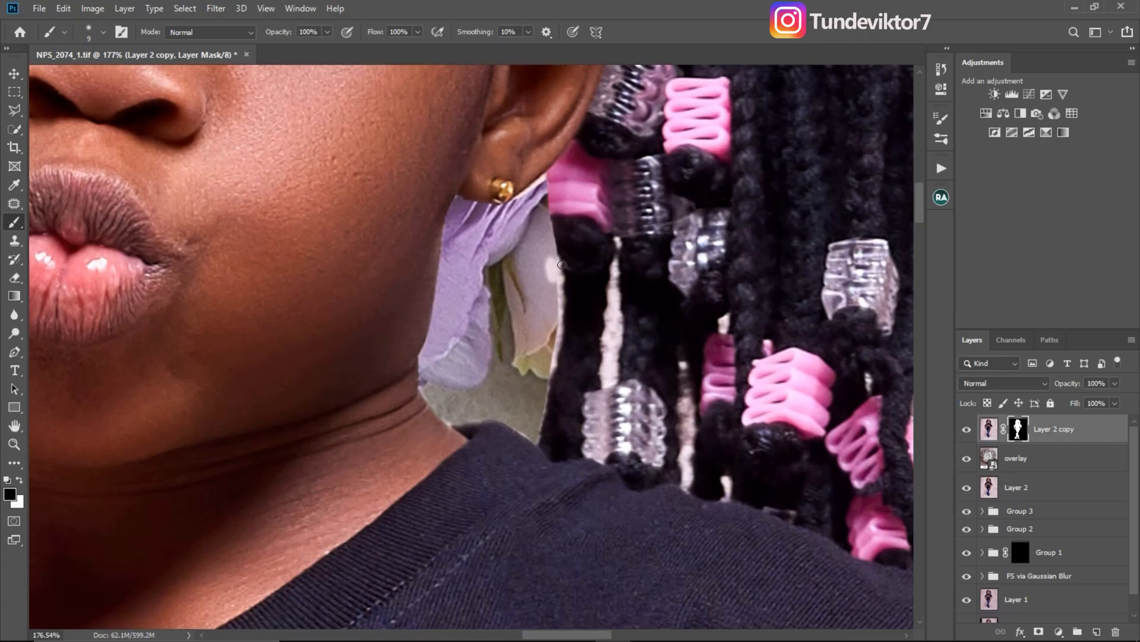
pyautogui.moveTo(554, 262); pyautogui.dragTo(560, 336)
# - Rename the overlay layer as background
pyautogui.moveTo(742, 535)
pyautogui.mouseDown()
pyautogui.moveTo(456, 463)
pyautogui.moveTo(645, 229)
pyautogui.moveTo(659, 398)
pyautogui.mouseUp()
pyautogui.moveTo(659, 356)
pyautogui.mouseDown()
pyautogui.moveTo(547, 318)
pyautogui.moveTo(487, 245)
pyautogui.mouseUp()
pyautogui.moveTo(446, 175); pyautogui.dragTo(487, 175)
pyautogui.moveTo(406, 271)
pyautogui.mouseDown()
pyautogui.moveTo(479, 287)
pyautogui.moveTo(416, 260)
pyautogui.mouseUp()
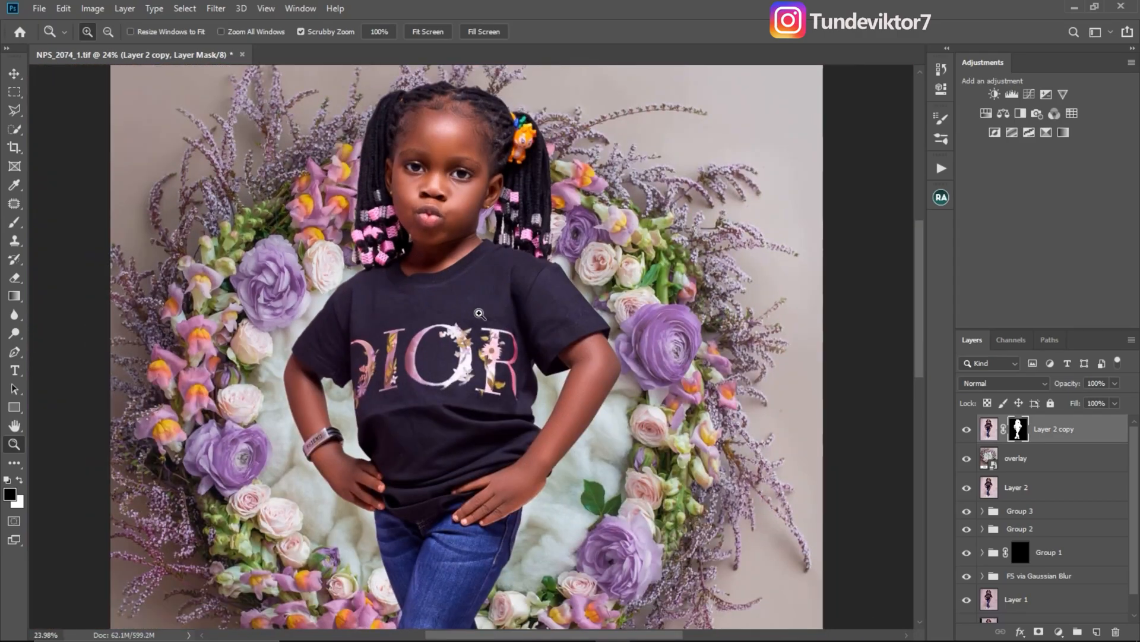
pyautogui.moveTo(488, 317); pyautogui.dragTo(434, 320)
pyautogui.moveTo(544, 330); pyautogui.dragTo(593, 338)
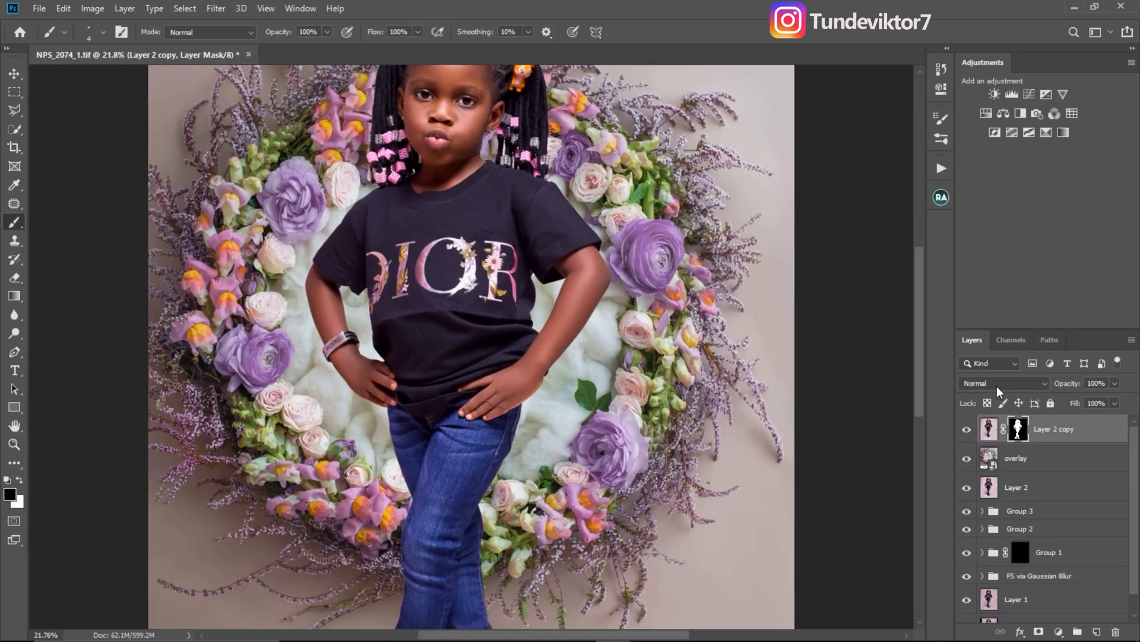
pyautogui.click(989, 458)
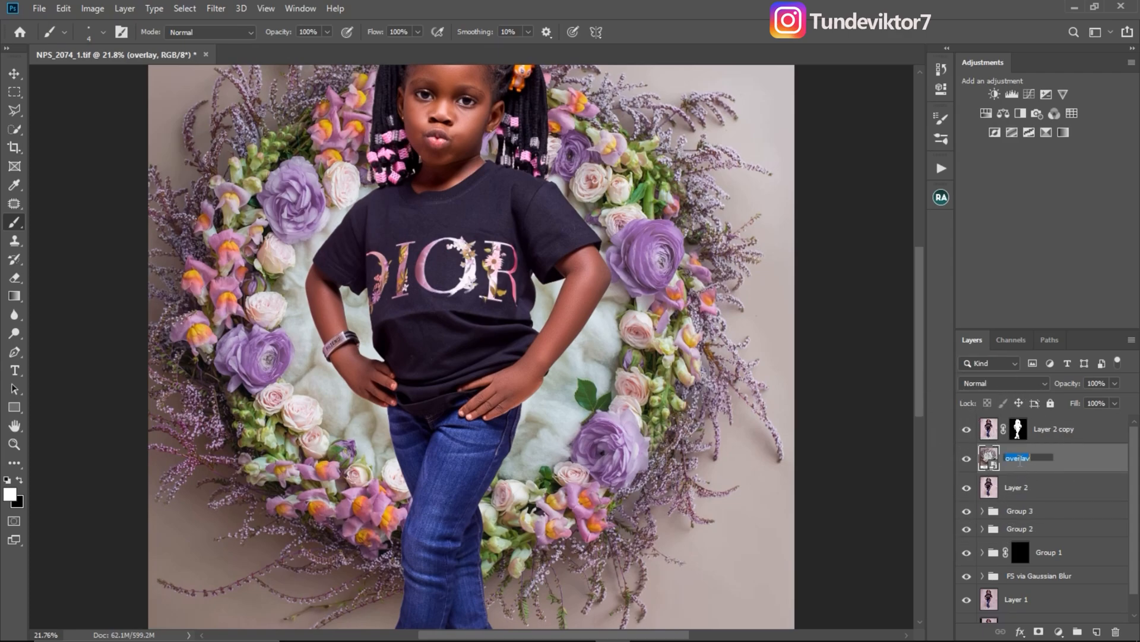
pyautogui.write('ba')
pyautogui.press('Return')
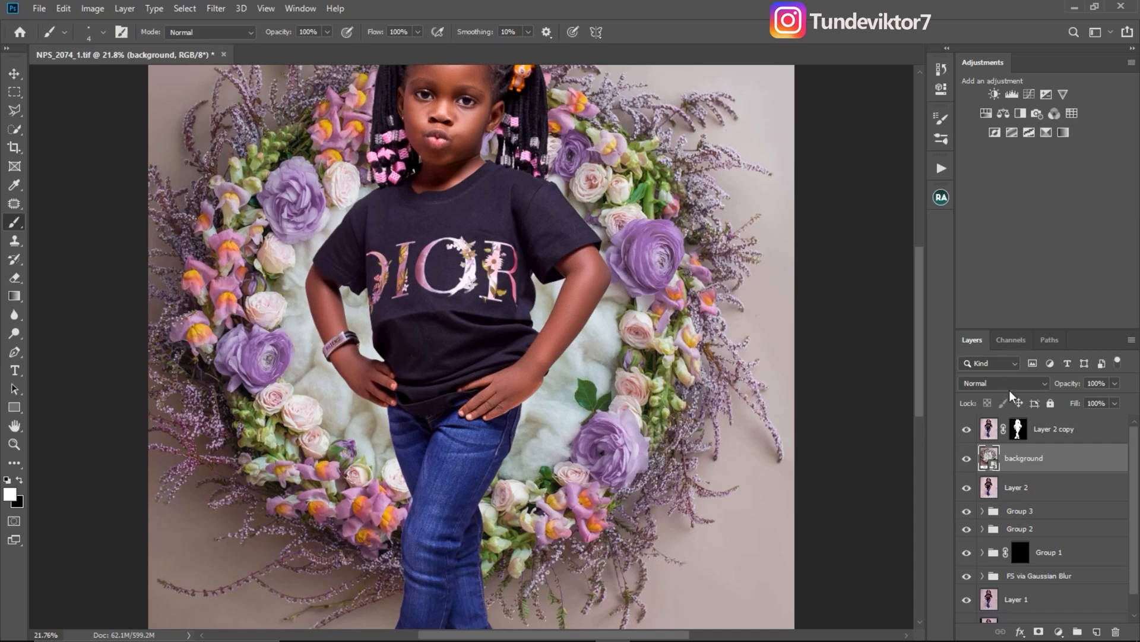
# - Try the Darken and Soft Light blend modes on the background layer
pyautogui.click(1010, 390)
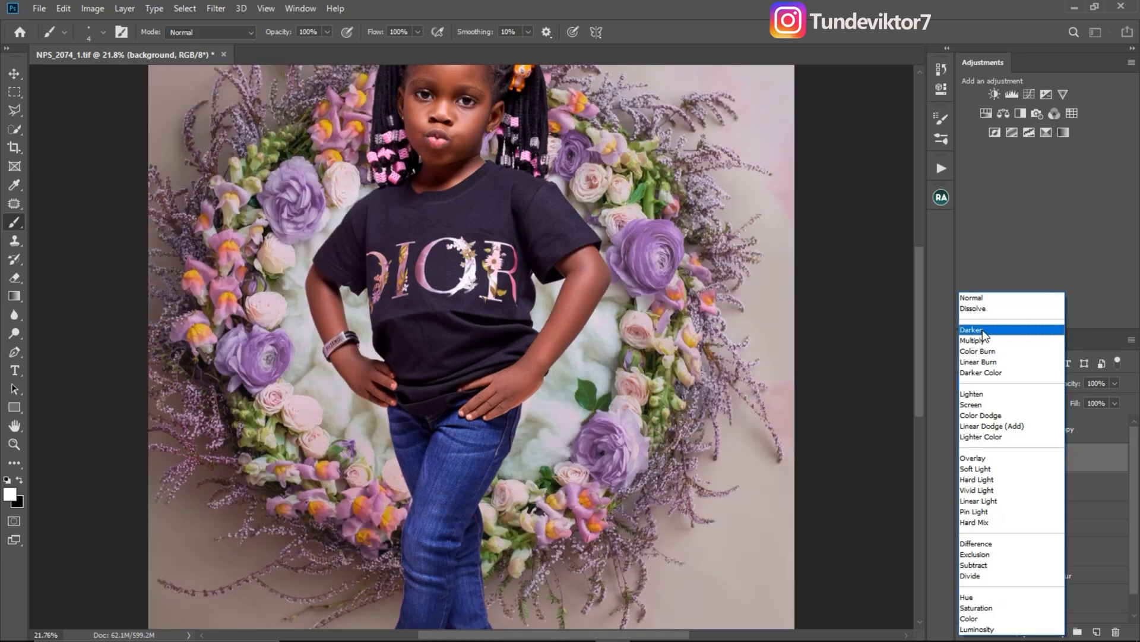
pyautogui.click(984, 330)
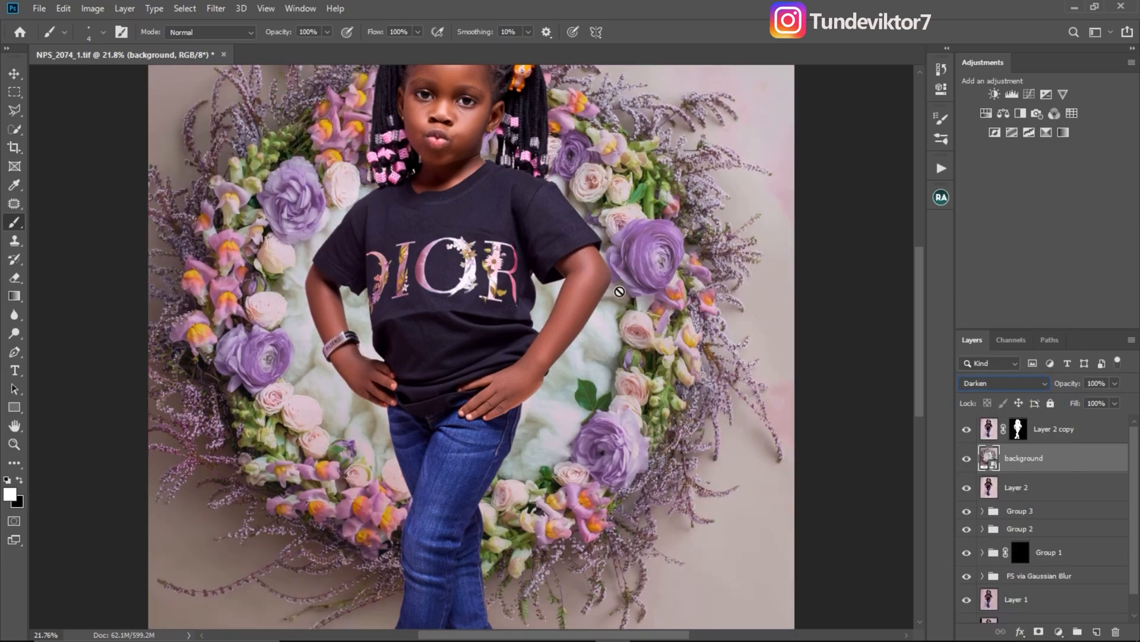
pyautogui.click(993, 382)
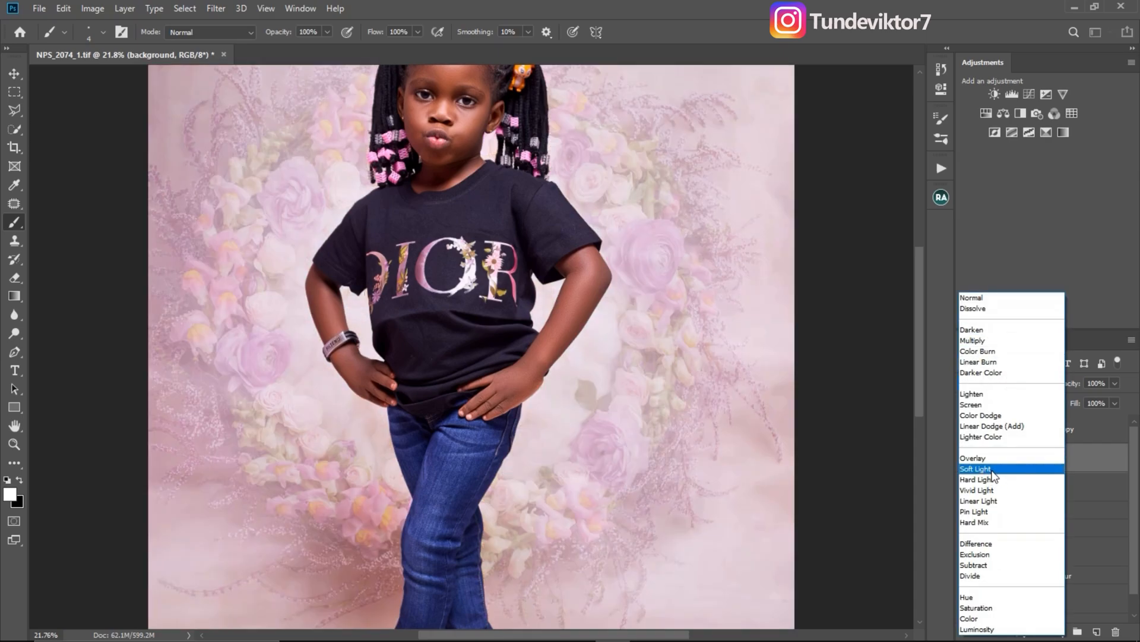
pyautogui.click(993, 469)
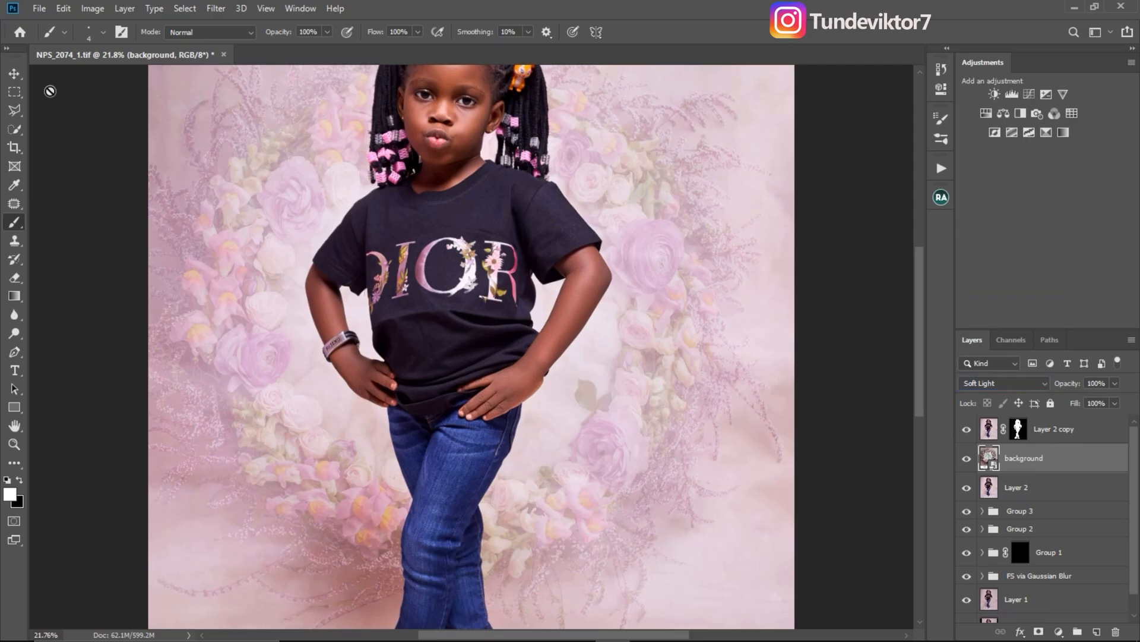
# - Set the background layer's blend mode to Darken
pyautogui.click(14, 75)
pyautogui.press('z')
pyautogui.moveTo(534, 371); pyautogui.dragTo(543, 297)
pyautogui.press('v')
pyautogui.click(989, 383)
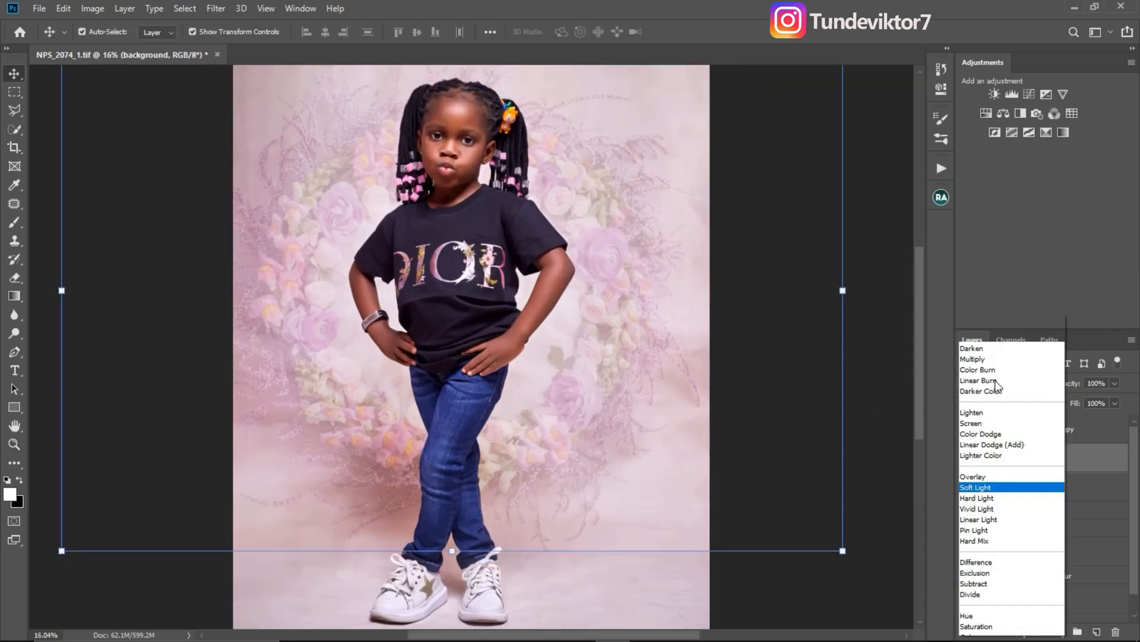
pyautogui.click(982, 332)
# - Examine how the wreath blends with the backdrop and around the girl's head and braids
pyautogui.press('z')
pyautogui.moveTo(513, 209); pyautogui.dragTo(478, 214)
pyautogui.press('v')
pyautogui.press('z')
pyautogui.press('v')
pyautogui.moveTo(671, 241); pyautogui.dragTo(580, 263)
pyautogui.press('z')
pyautogui.moveTo(426, 263); pyautogui.dragTo(455, 261)
pyautogui.press('v')
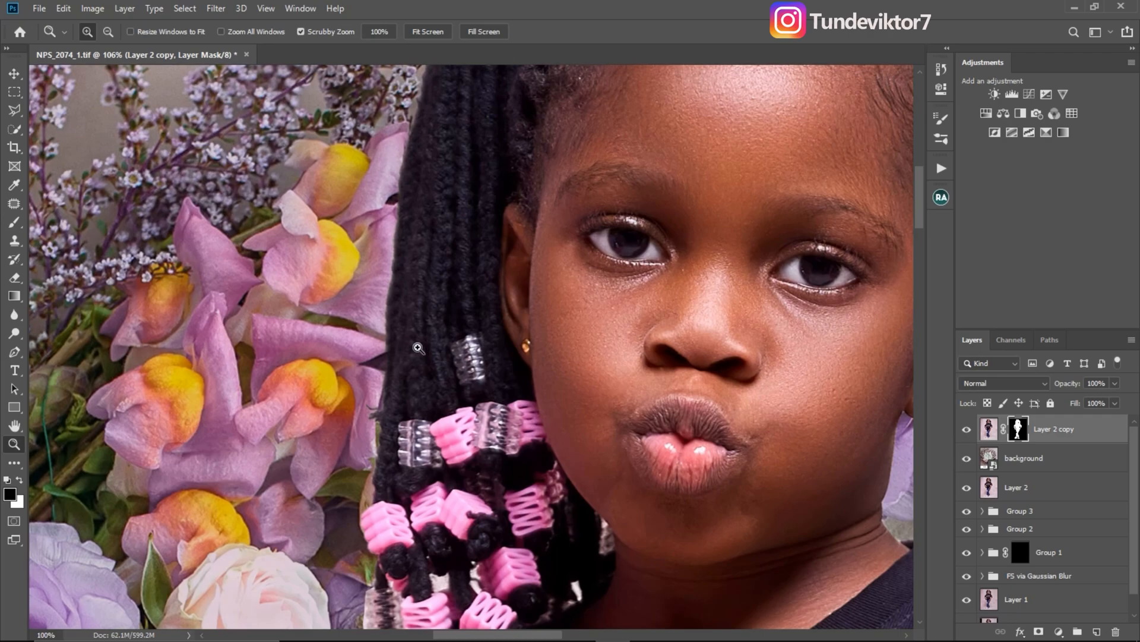
# - Touch up the Layer 2 copy mask around the girl's beaded braids with a black brush
pyautogui.moveTo(535, 374)
pyautogui.mouseDown()
pyautogui.moveTo(510, 381)
pyautogui.moveTo(395, 351)
pyautogui.moveTo(419, 351)
pyautogui.mouseUp()
pyautogui.press('b')
pyautogui.moveTo(628, 617)
pyautogui.mouseDown()
pyautogui.moveTo(615, 381)
pyautogui.moveTo(598, 326)
pyautogui.moveTo(523, 348)
pyautogui.mouseUp()
pyautogui.press('z')
pyautogui.moveTo(481, 477); pyautogui.dragTo(517, 487)
pyautogui.moveTo(520, 565); pyautogui.dragTo(540, 450)
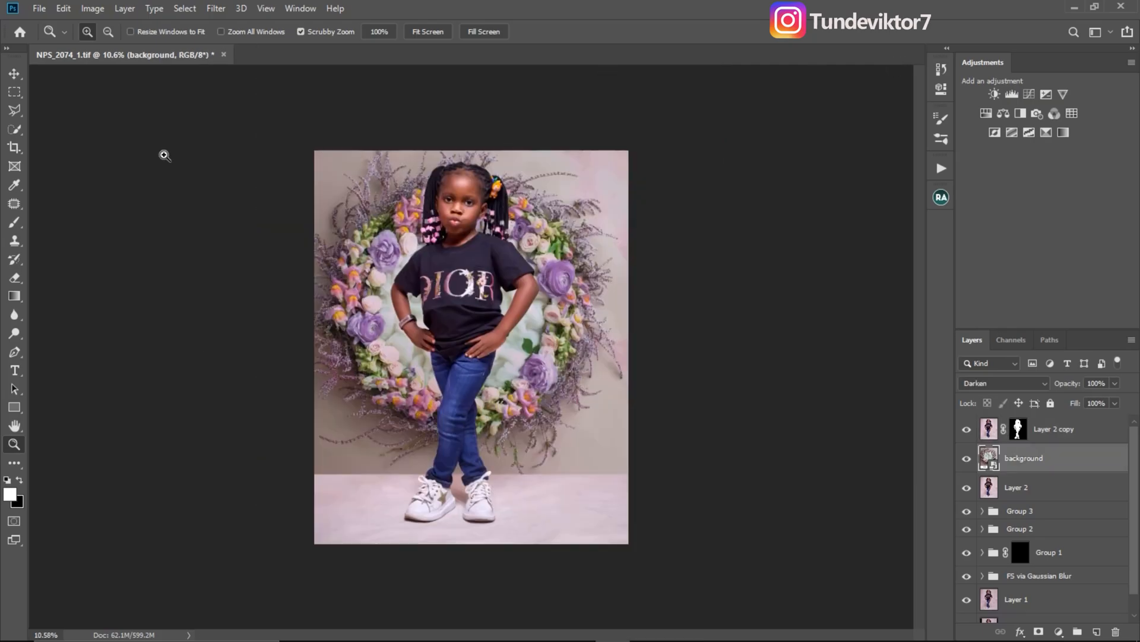
# - Place AdobeStock_281239918 from the desktop's New folder as an embedded object above the background layer at its default size
pyautogui.click(39, 10)
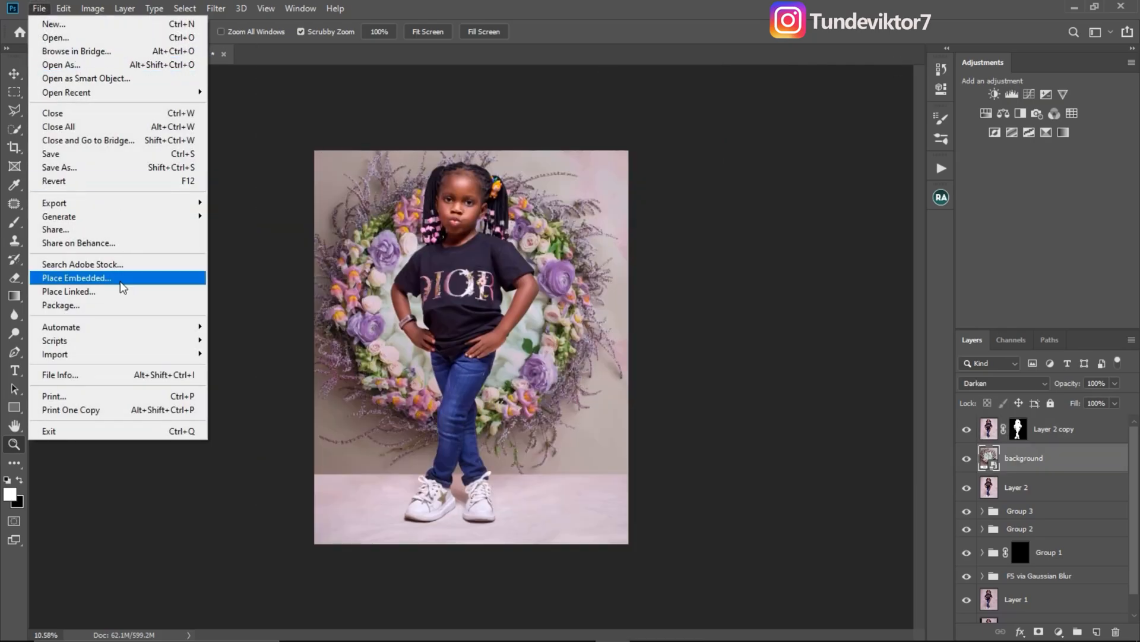
pyautogui.click(104, 279)
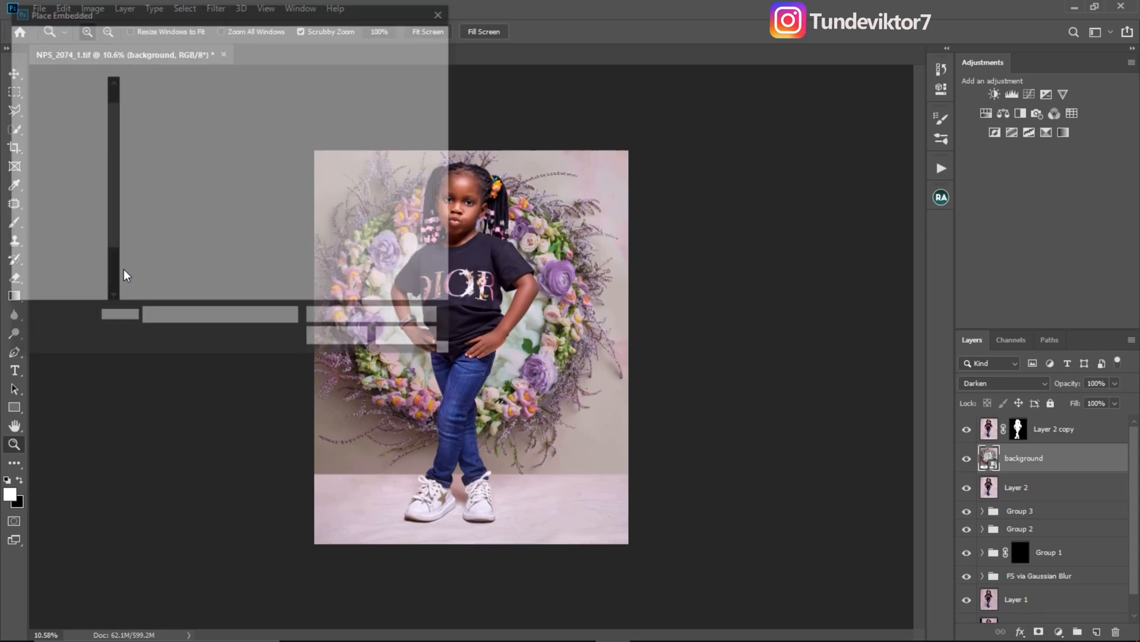
pyautogui.click(166, 135)
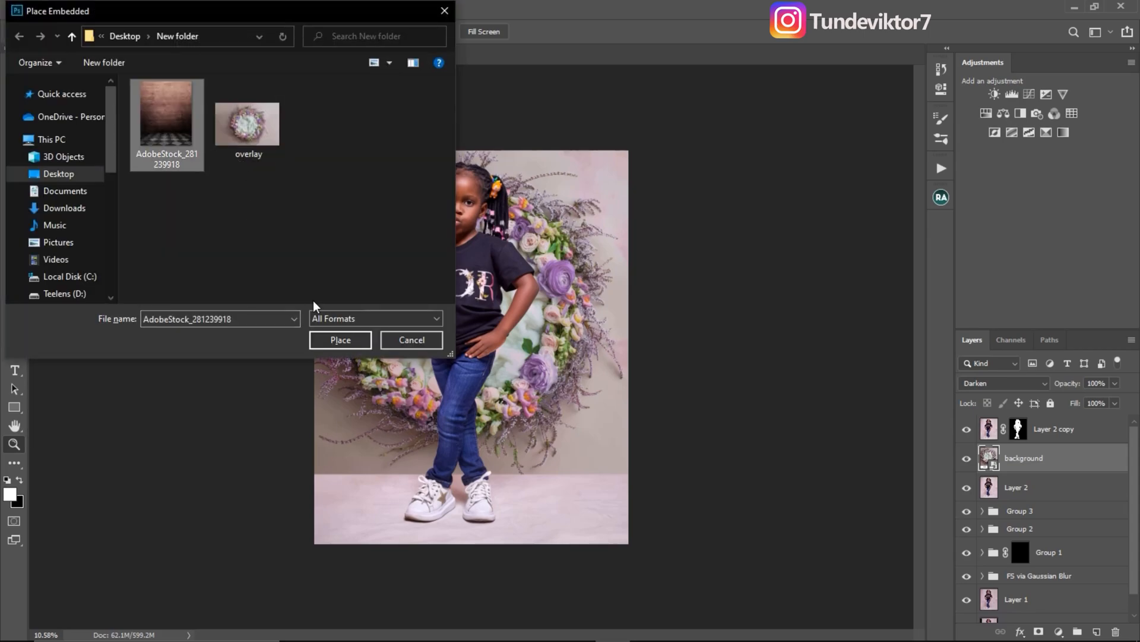
pyautogui.click(339, 340)
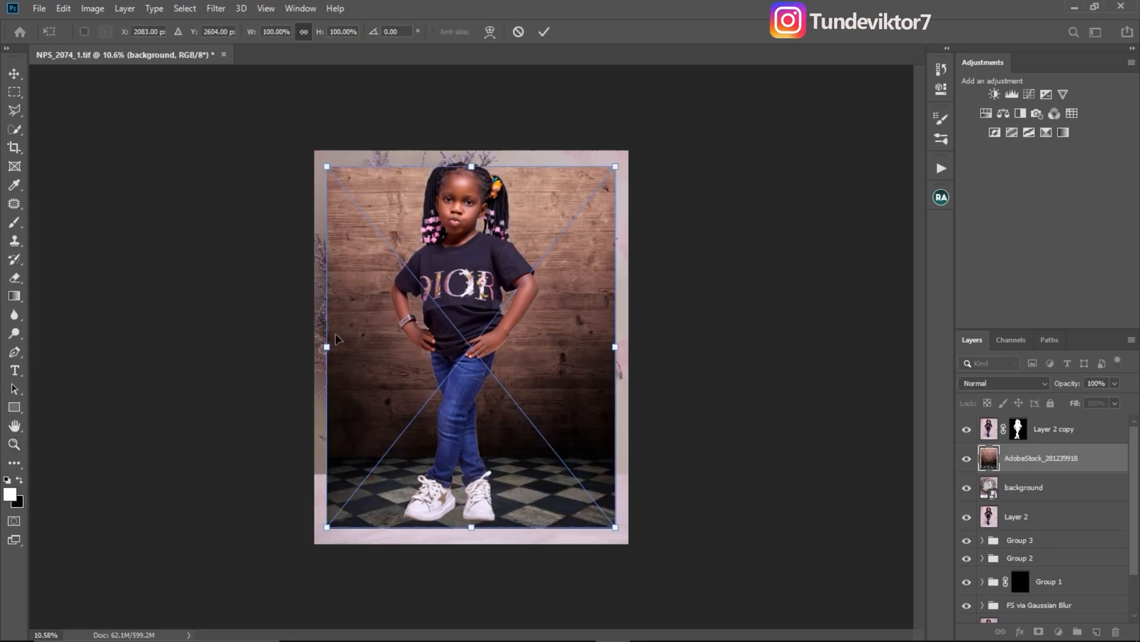
pyautogui.click(544, 33)
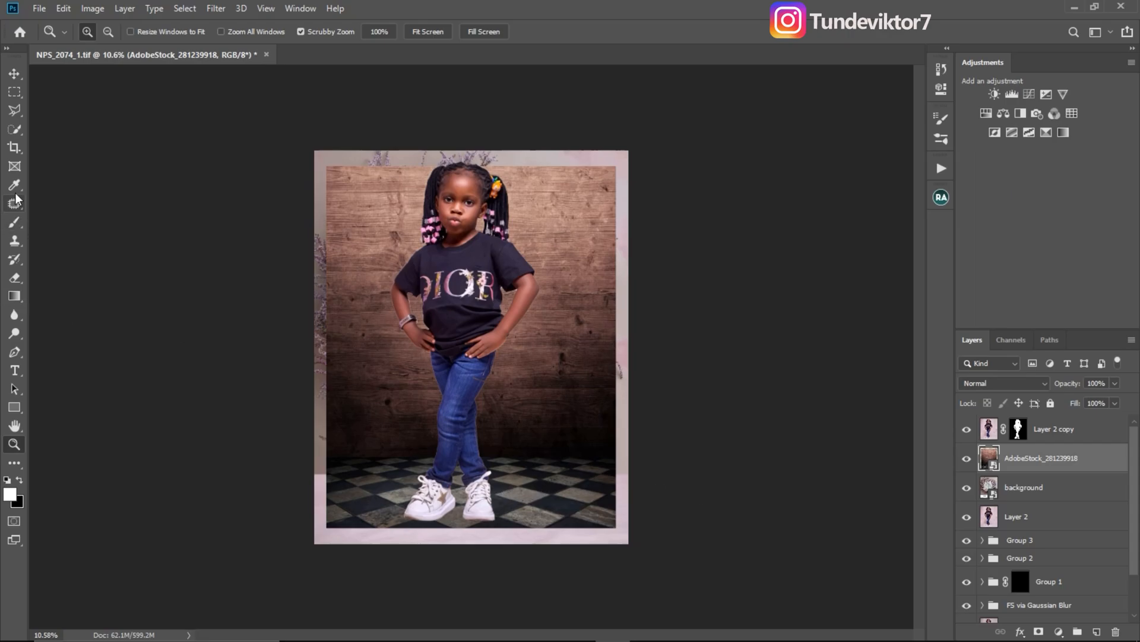
# - Select the wooden wall above the checkered floor with the Polygonal Lasso, following the line where wall and floor meet
pyautogui.click(14, 110)
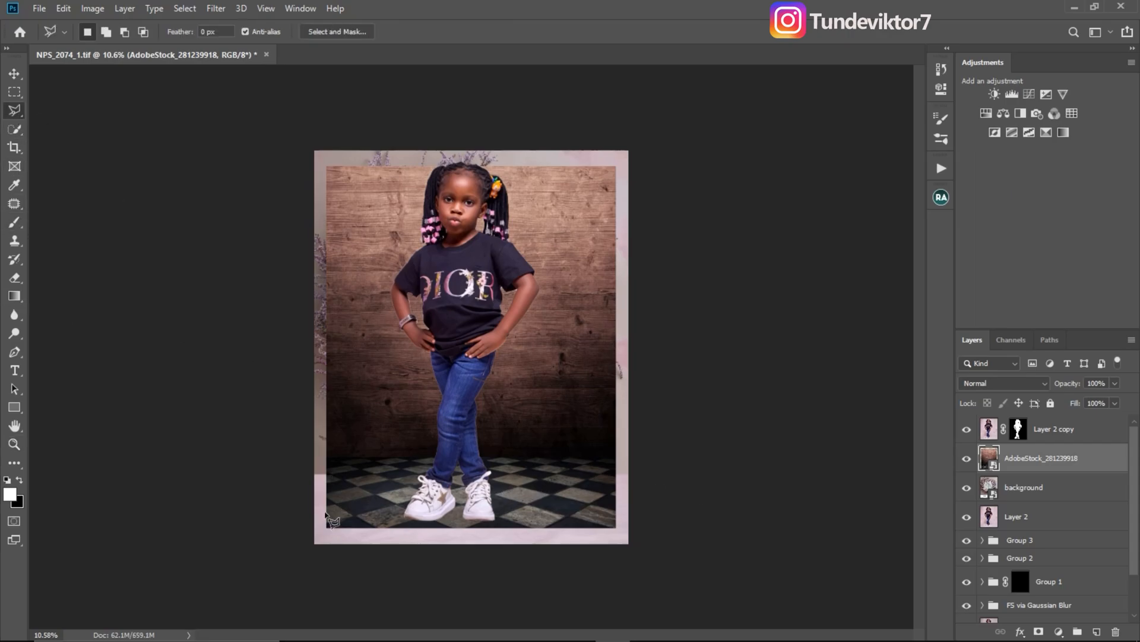
pyautogui.click(327, 458)
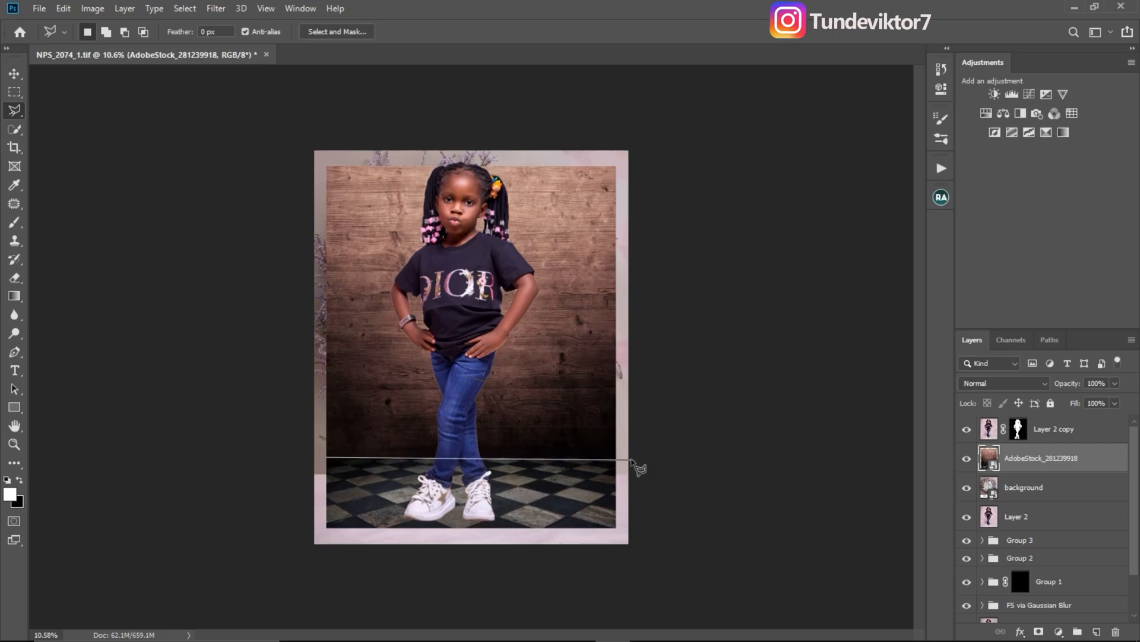
pyautogui.click(633, 459)
pyautogui.click(689, 150)
pyautogui.click(601, 94)
pyautogui.click(261, 121)
pyautogui.click(252, 208)
pyautogui.click(258, 398)
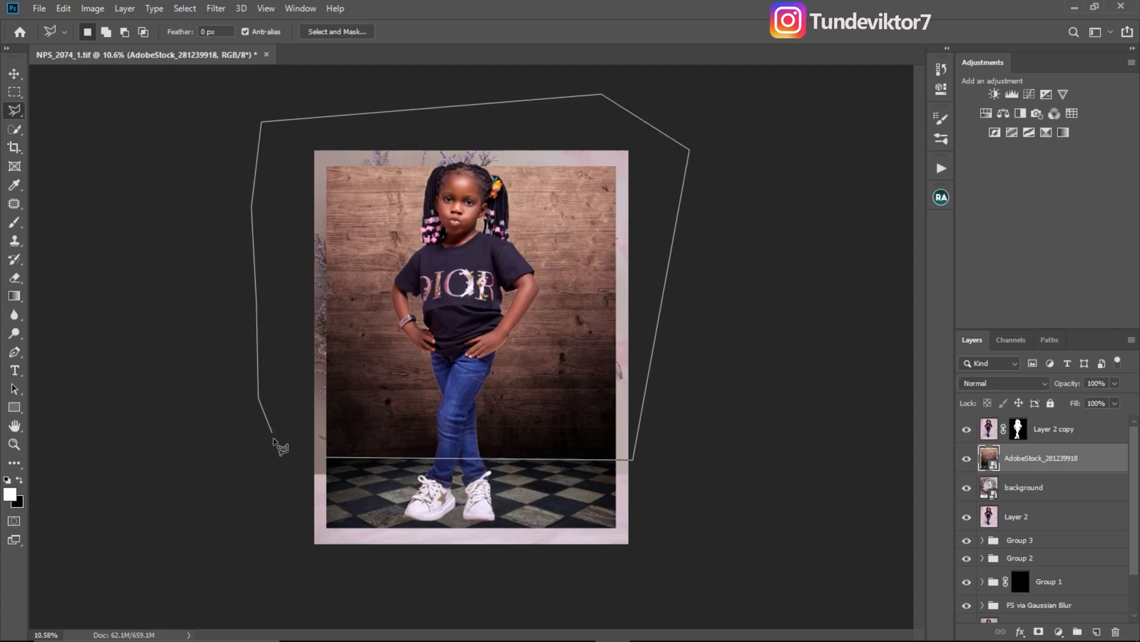
pyautogui.click(327, 458)
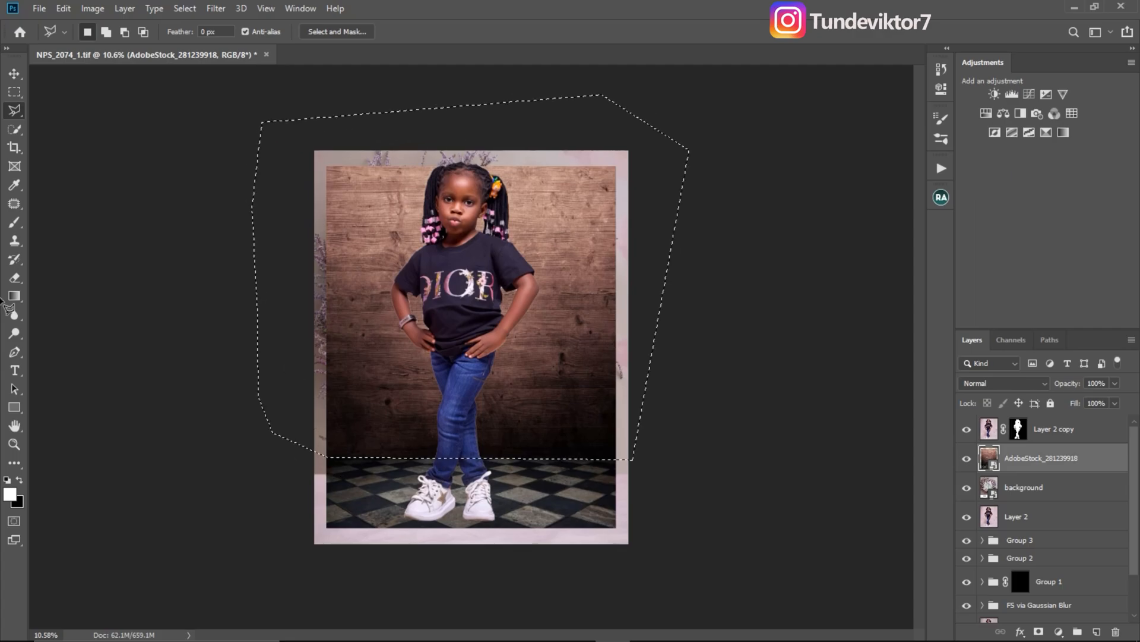
# - Rasterize the AdobeStock_281239918 layer, delete the selected wooden wall and clear the selection
pyautogui.click(14, 222)
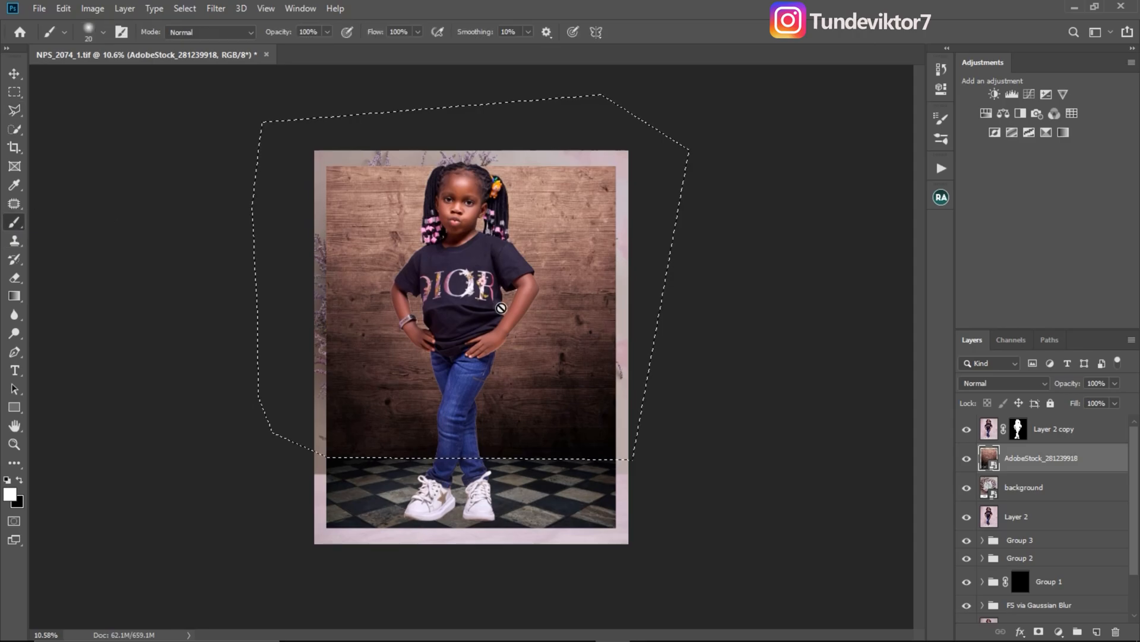
pyautogui.click(502, 324)
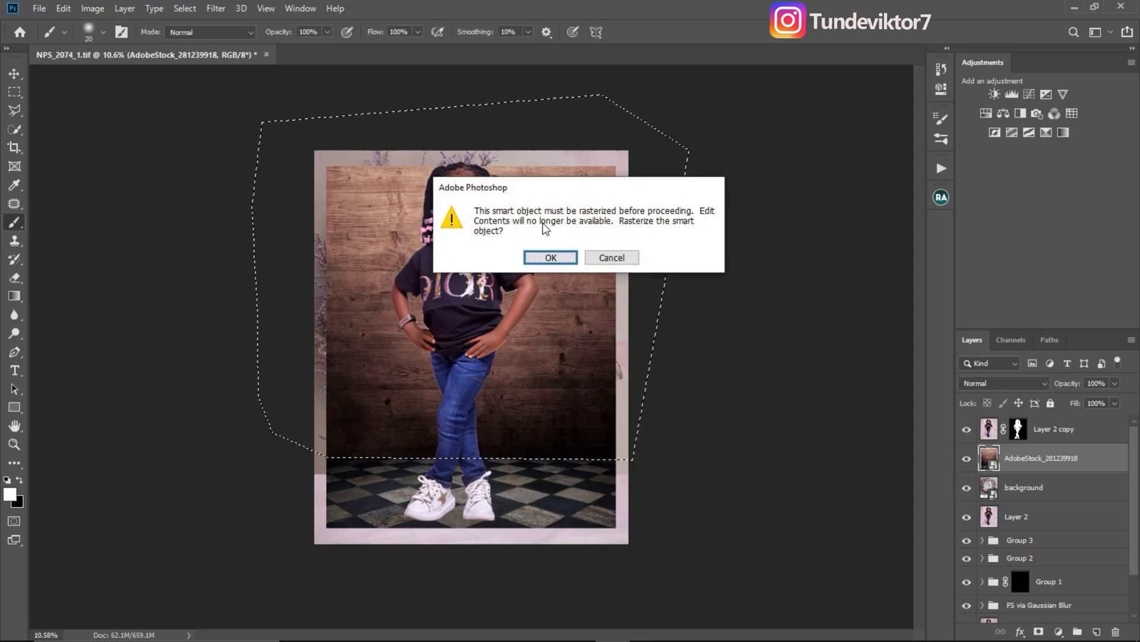
pyautogui.click(548, 260)
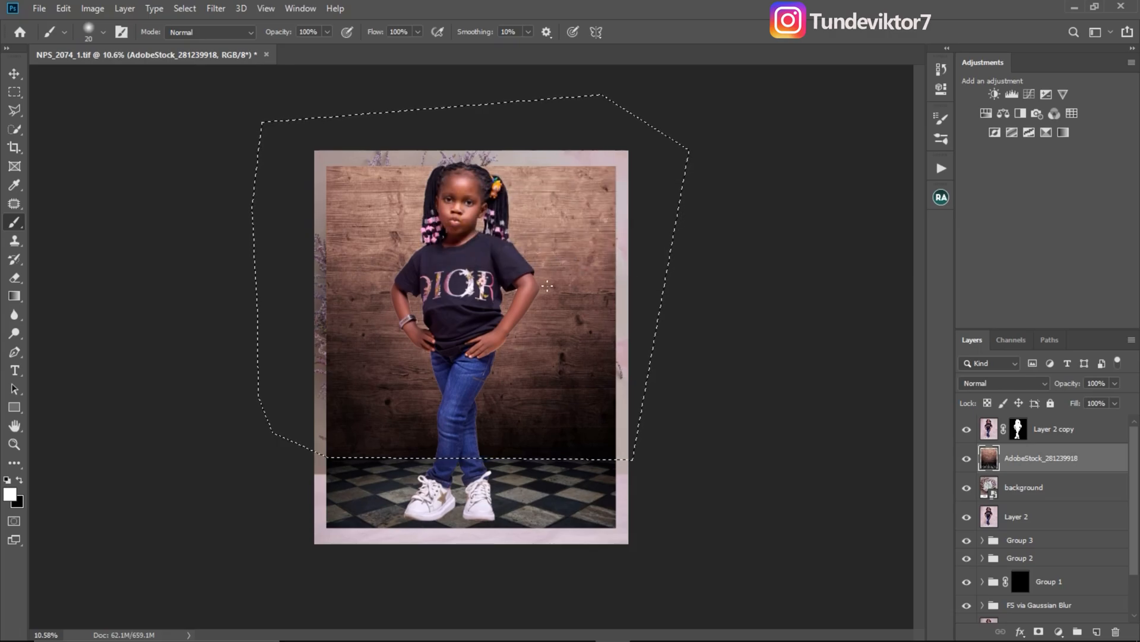
pyautogui.press('Delete')
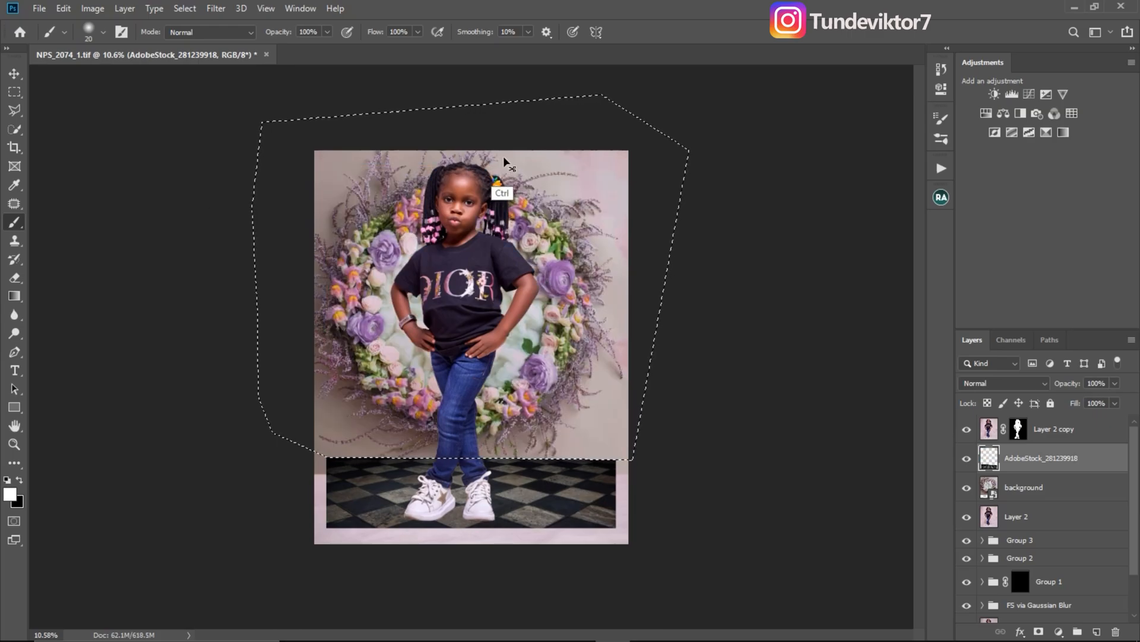
pyautogui.press('x')
pyautogui.hotkey('ctrl', 'd')
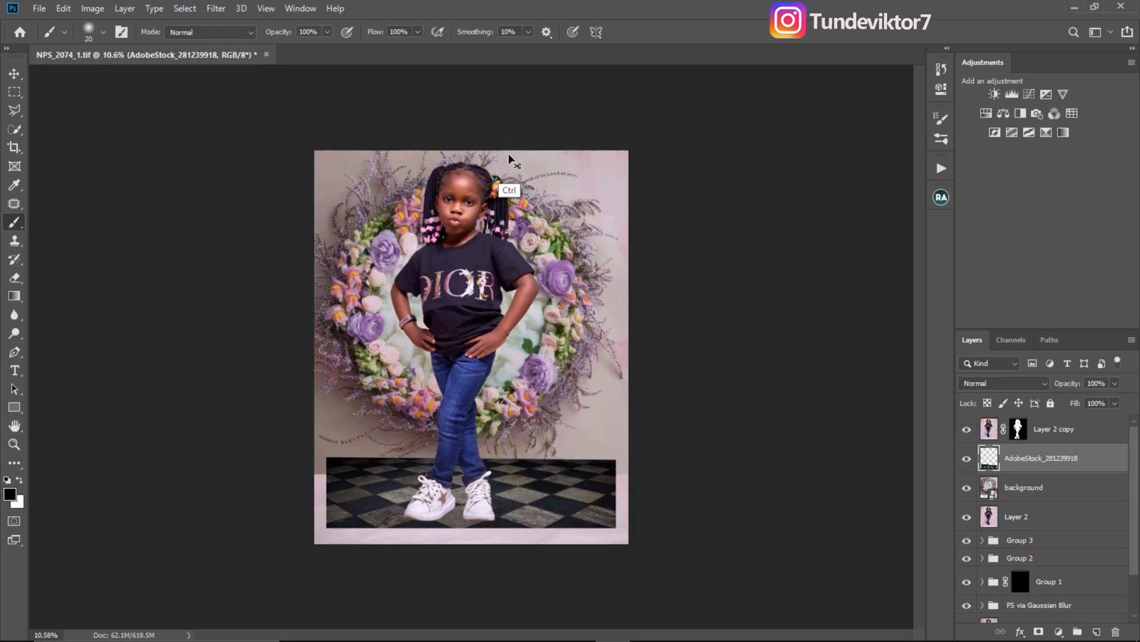
# - Scale the checkered floor to about 108.5% and position it across the full image width, with its upper edge on the studio floor line
pyautogui.press('v')
pyautogui.moveTo(521, 497); pyautogui.dragTo(508, 513)
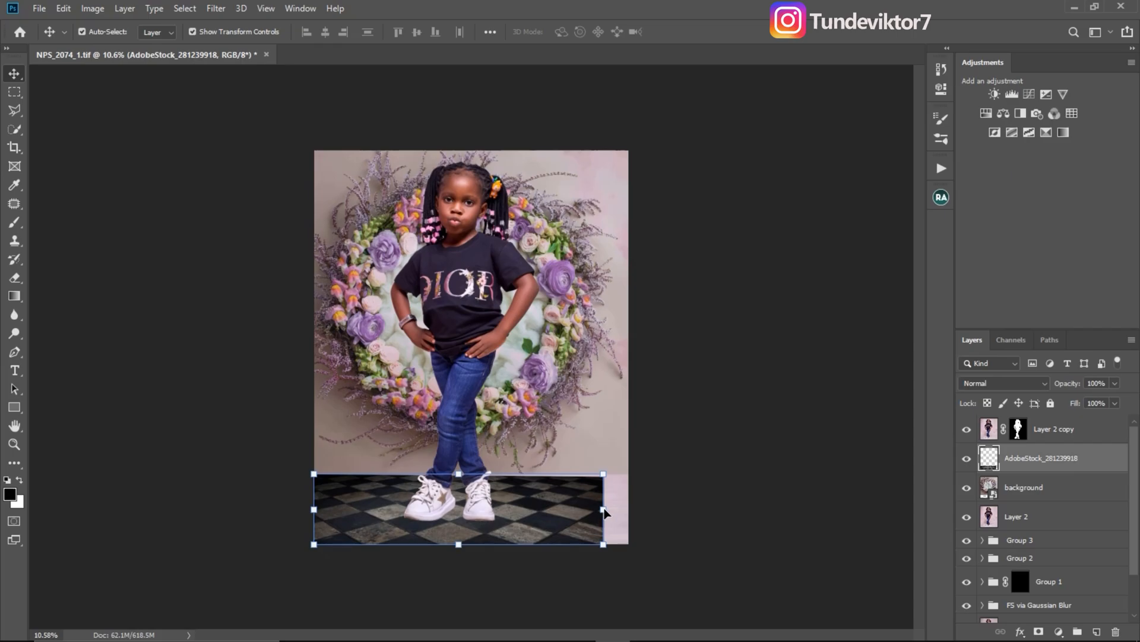
pyautogui.moveTo(623, 512); pyautogui.dragTo(629, 512)
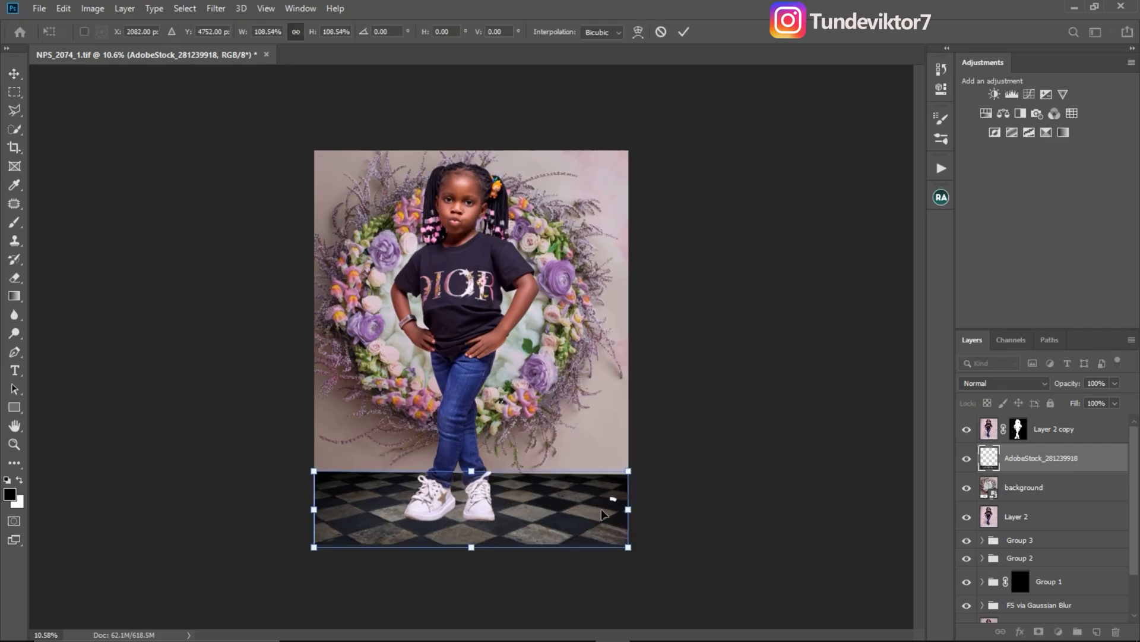
pyautogui.press('Return')
pyautogui.moveTo(547, 514); pyautogui.dragTo(540, 515)
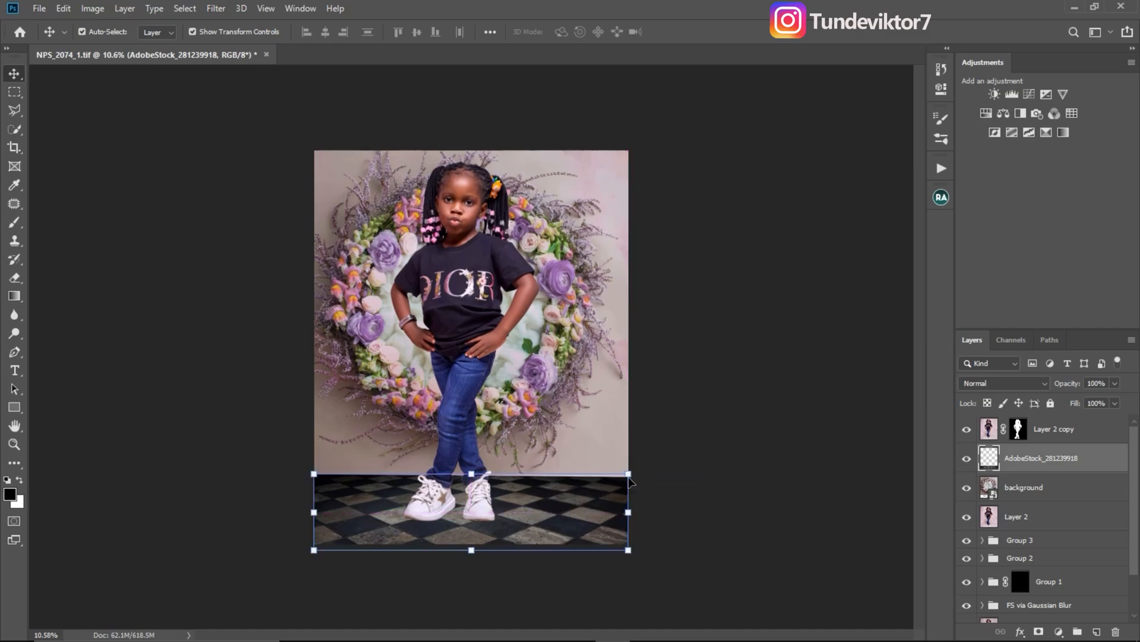
# - Enlarge the checkered floor to about 100.95% so it reaches slightly past the image's right edge, and deselect it
pyautogui.moveTo(629, 472); pyautogui.dragTo(625, 466)
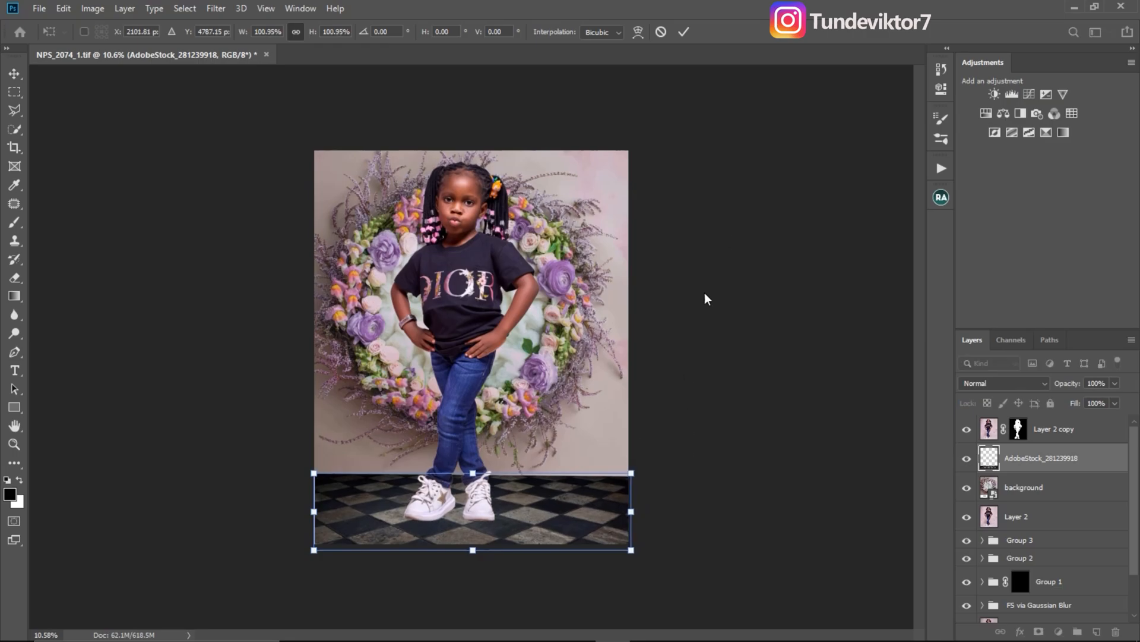
pyautogui.click(685, 33)
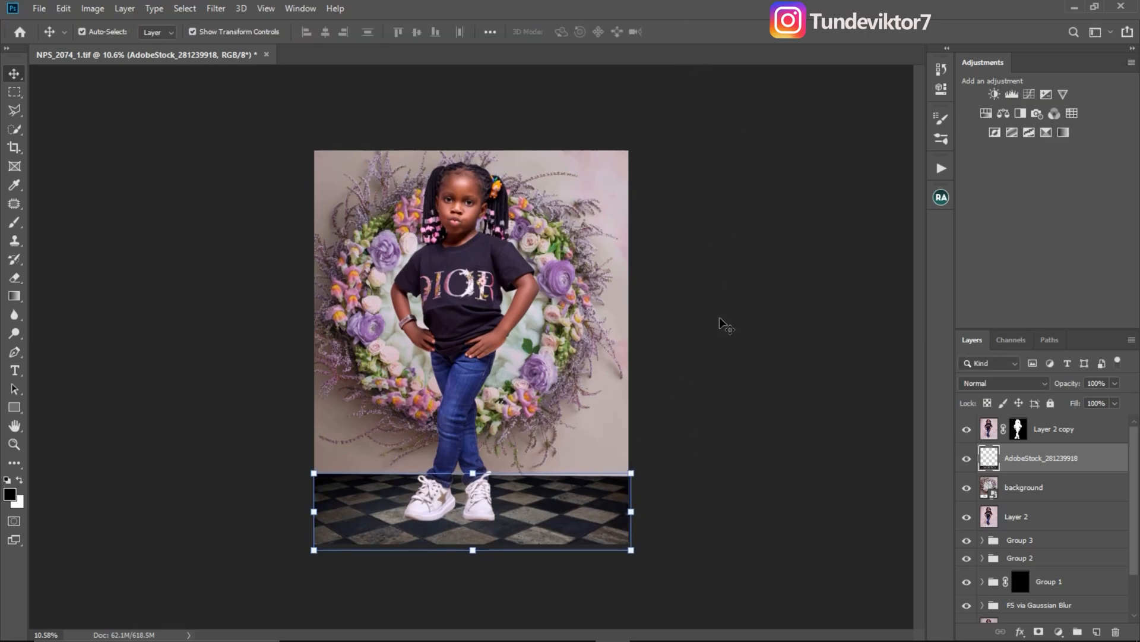
pyautogui.click(719, 364)
# - Set the blend mode of the AdobeStock_281239918 floor layer to Hard Light
pyautogui.press('z')
pyautogui.moveTo(470, 497); pyautogui.dragTo(573, 521)
pyautogui.press('v')
pyautogui.moveTo(578, 588); pyautogui.dragTo(576, 444)
pyautogui.press('z')
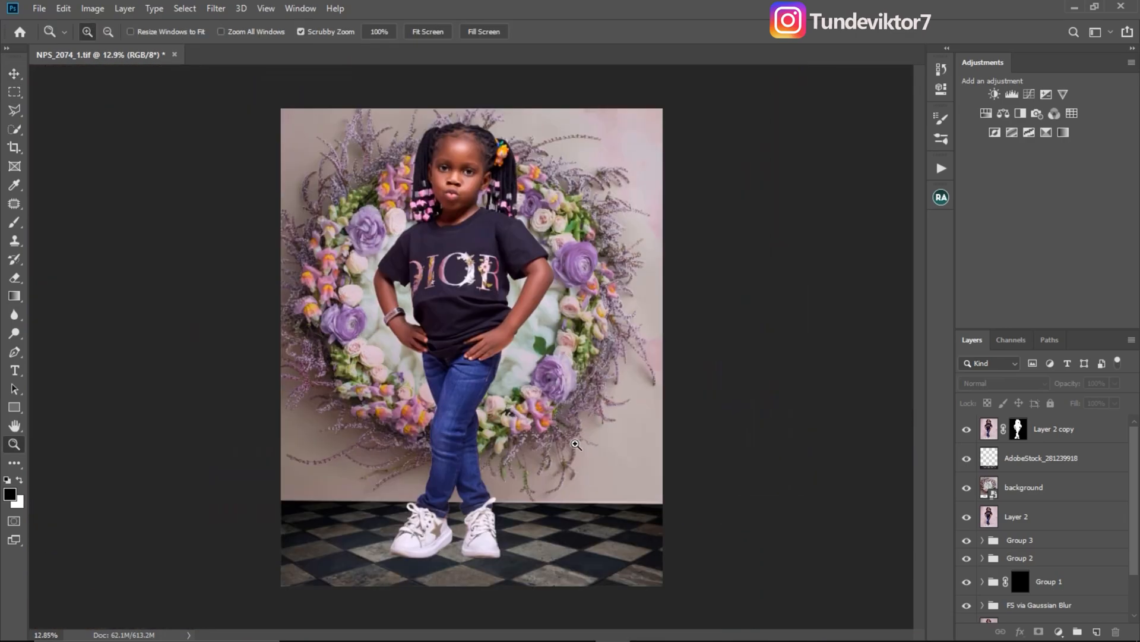
pyautogui.moveTo(466, 550); pyautogui.dragTo(489, 543)
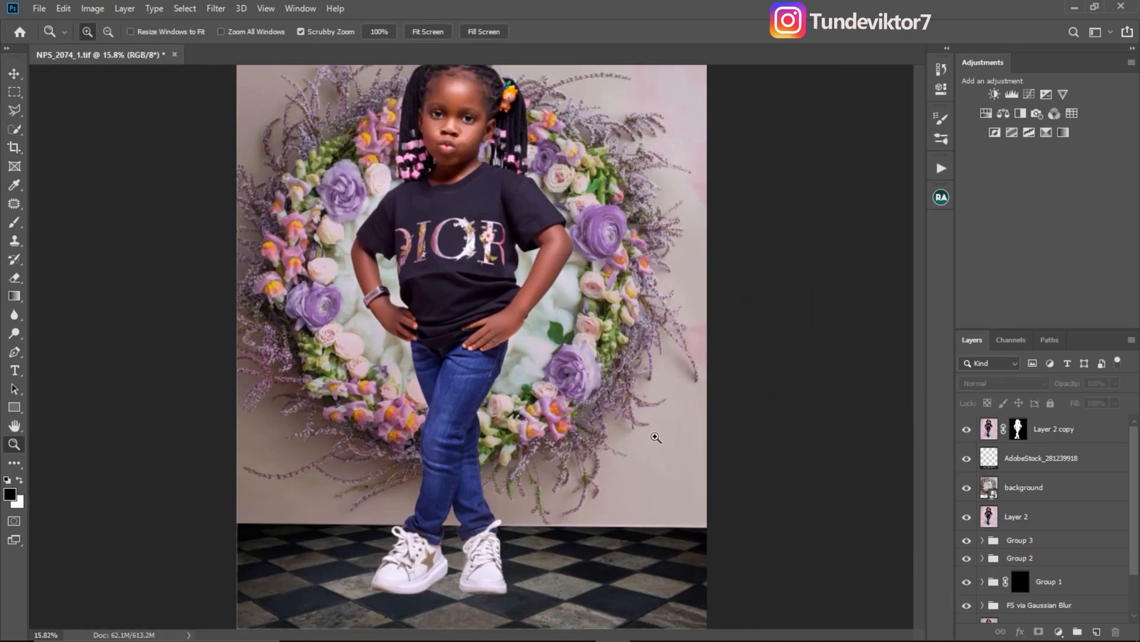
pyautogui.click(991, 472)
pyautogui.click(990, 381)
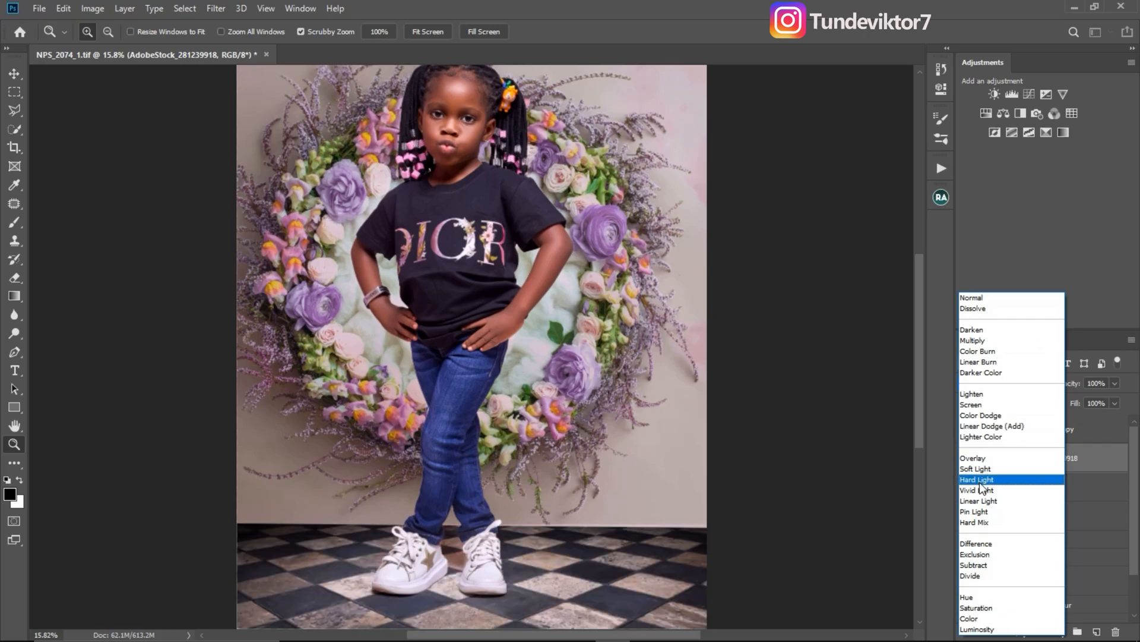
pyautogui.click(981, 483)
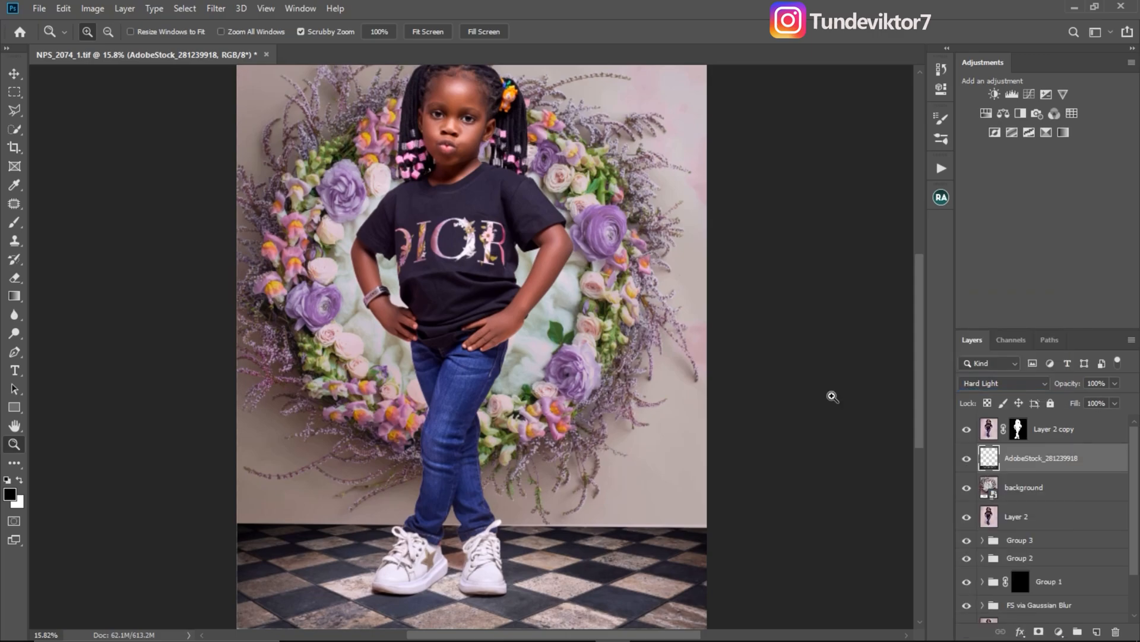
pyautogui.moveTo(477, 555); pyautogui.dragTo(555, 372)
pyautogui.moveTo(565, 462); pyautogui.dragTo(488, 452)
pyautogui.click(1114, 383)
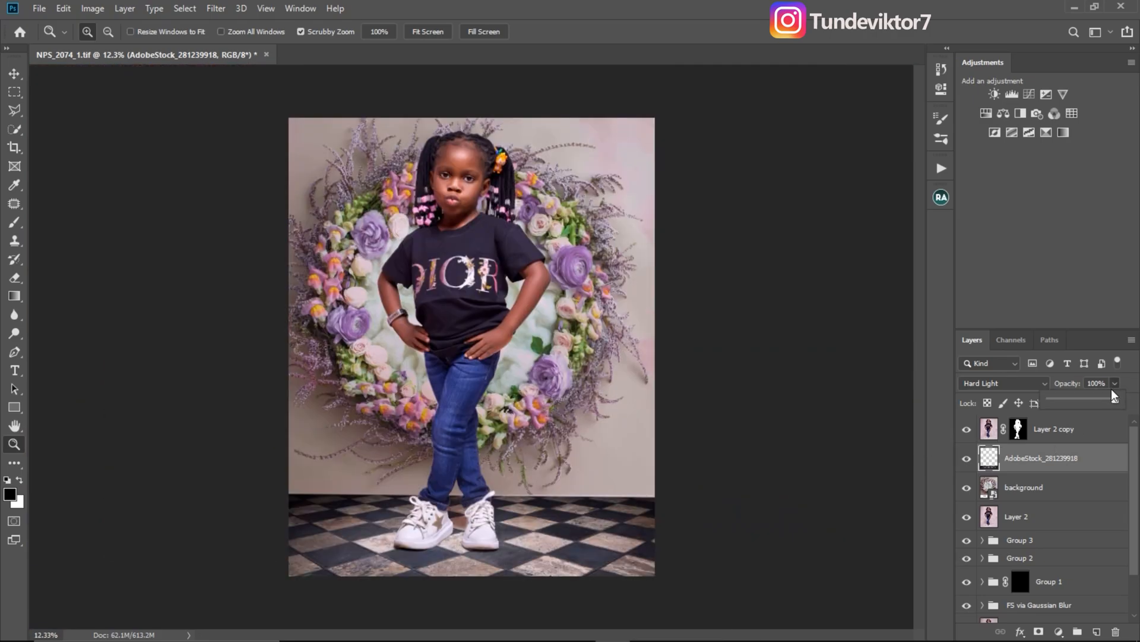
pyautogui.moveTo(1115, 404); pyautogui.dragTo(1126, 425)
pyautogui.click(1115, 403)
# - Shift the checkered floor slightly upward so its back edge meets the wall, and deselect the layer
pyautogui.moveTo(596, 507); pyautogui.dragTo(622, 514)
pyautogui.click(995, 491)
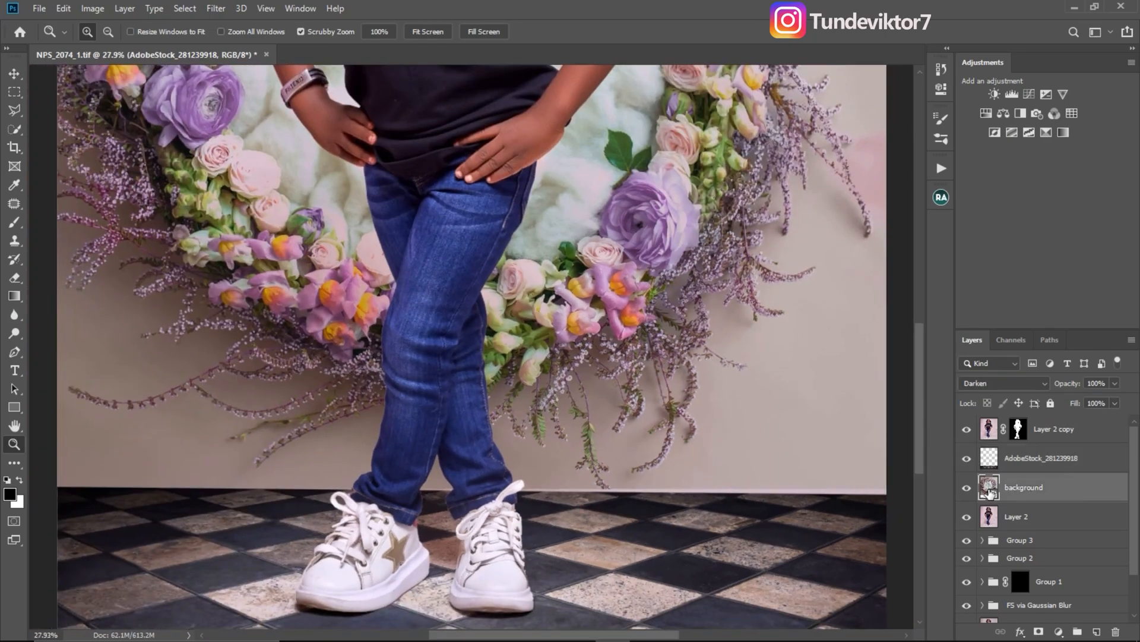
pyautogui.click(14, 73)
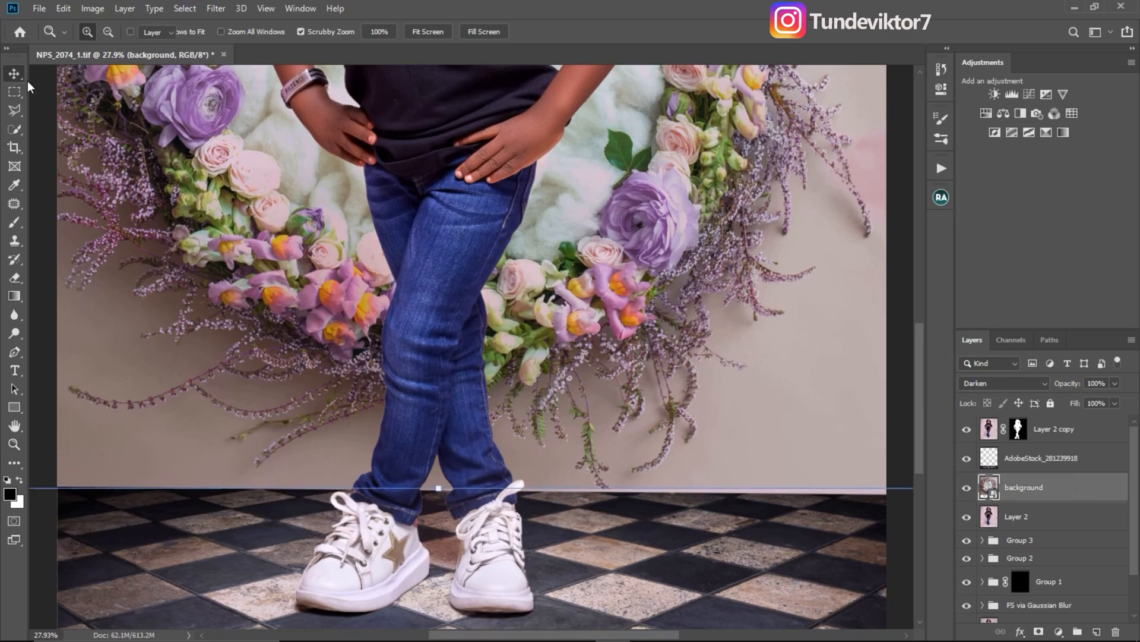
pyautogui.moveTo(614, 548); pyautogui.dragTo(616, 534)
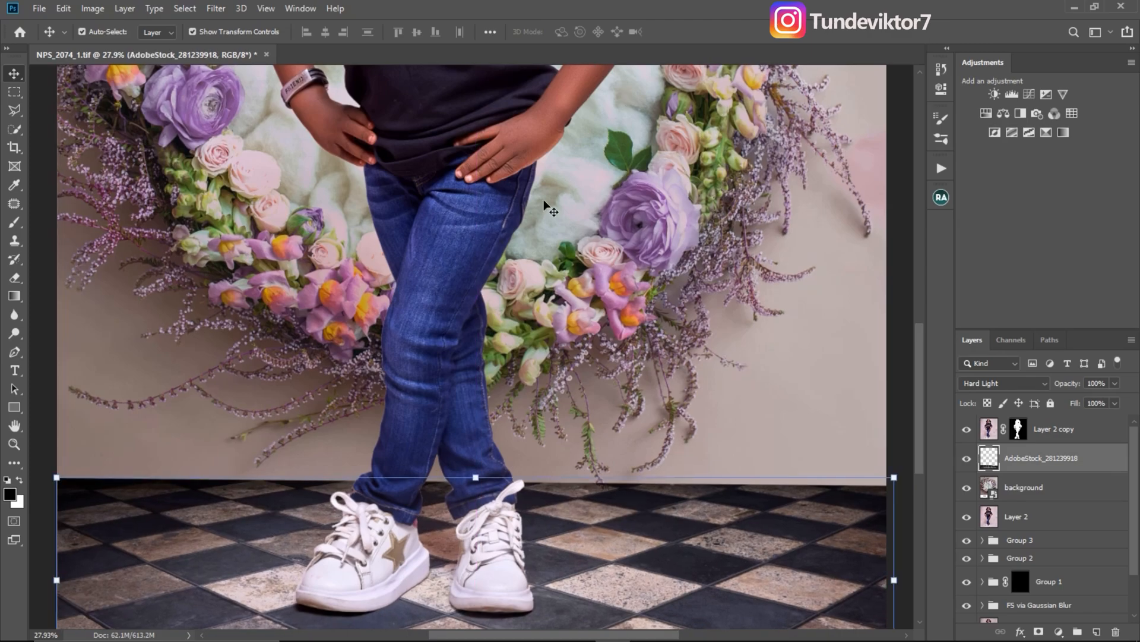
pyautogui.press('z')
pyautogui.moveTo(405, 369); pyautogui.dragTo(340, 362)
pyautogui.press('v')
pyautogui.press('z')
pyautogui.moveTo(448, 469); pyautogui.dragTo(456, 470)
pyautogui.press('v')
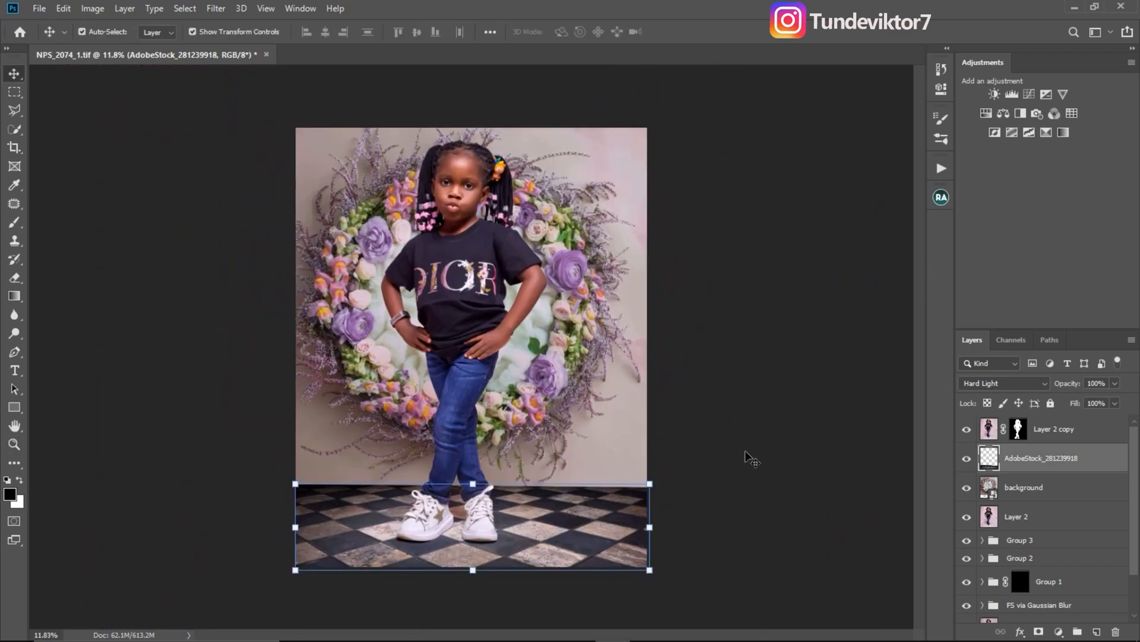
pyautogui.click(745, 450)
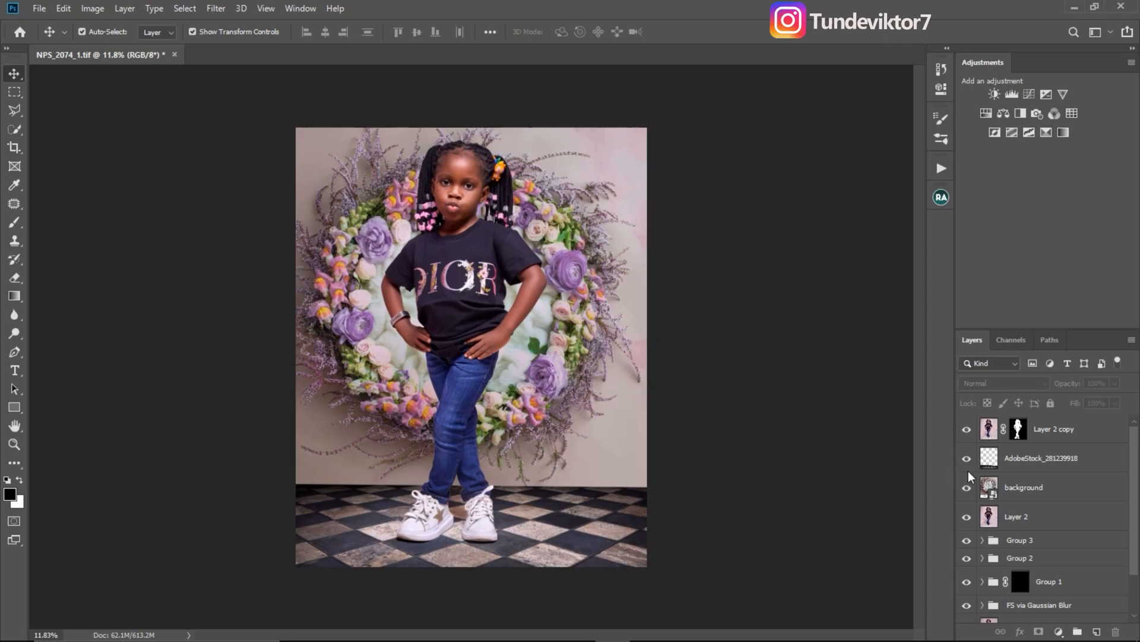
# - Group the AdobeStock_281239918 and background layers together
pyautogui.click(998, 463)
pyautogui.keyDown('shift'); pyautogui.click(989, 490); pyautogui.keyUp('shift')
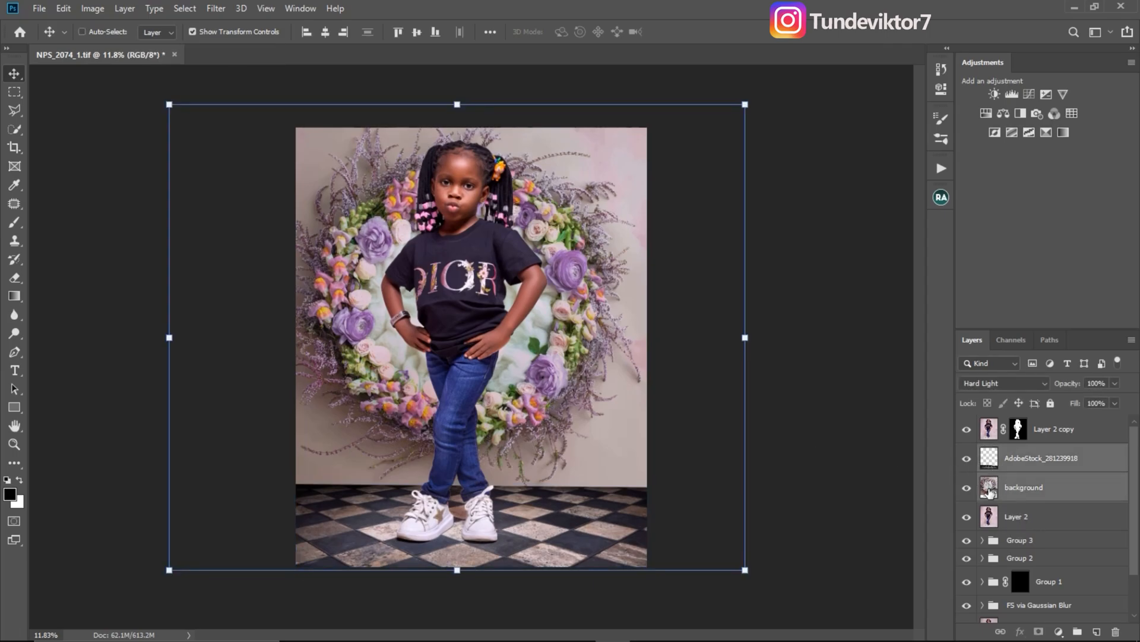
pyautogui.hotkey('ctrl', 'g')
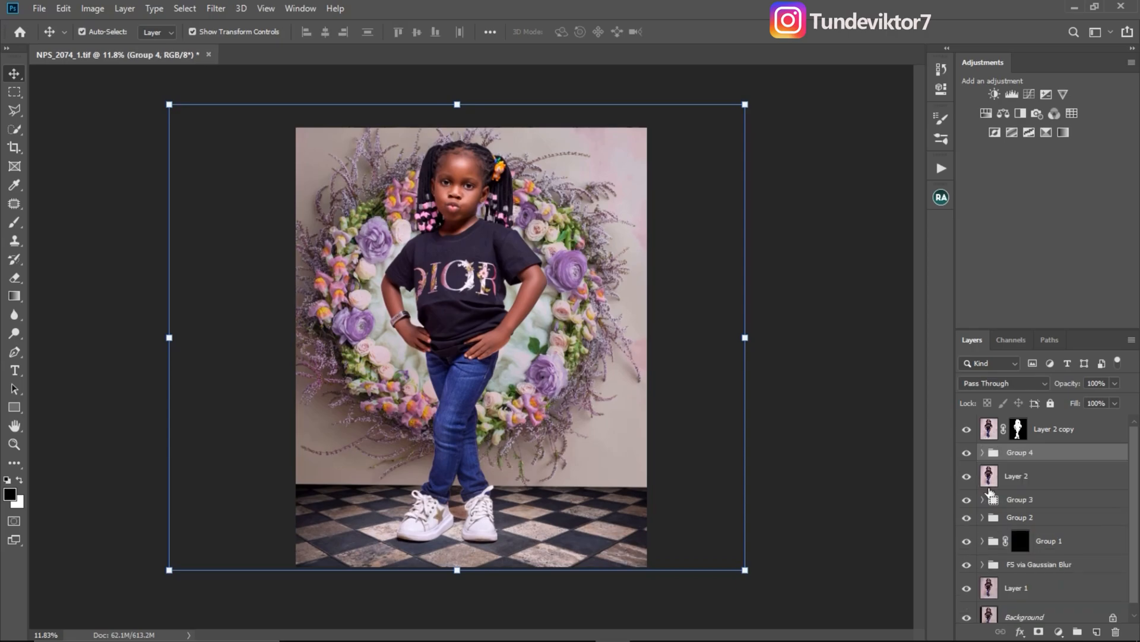
# - Run the Noise action above Group 4 and clip the noise layer to that group
pyautogui.click(941, 170)
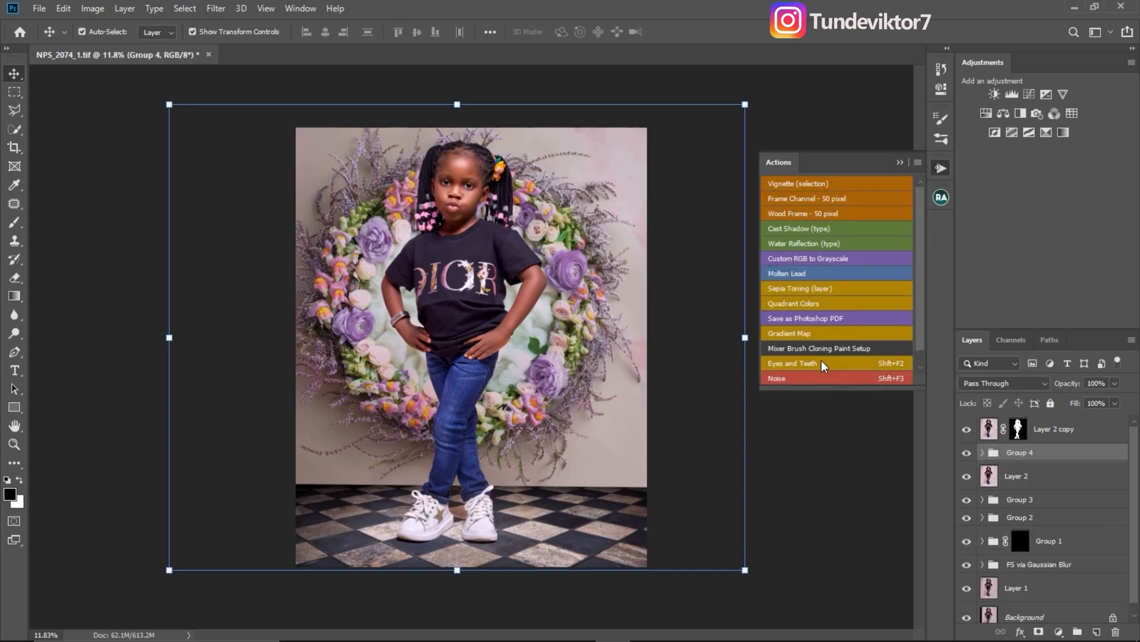
pyautogui.click(811, 382)
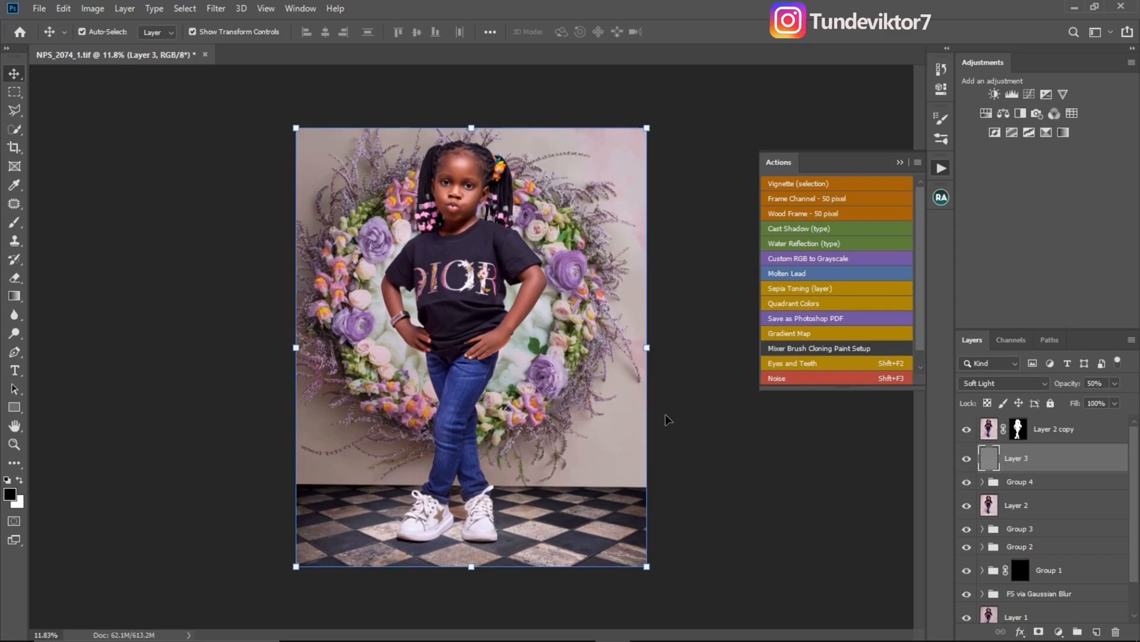
pyautogui.moveTo(989, 472); pyautogui.dragTo(1011, 475)
pyautogui.keyDown('alt'); pyautogui.click(1011, 475); pyautogui.keyUp('alt')
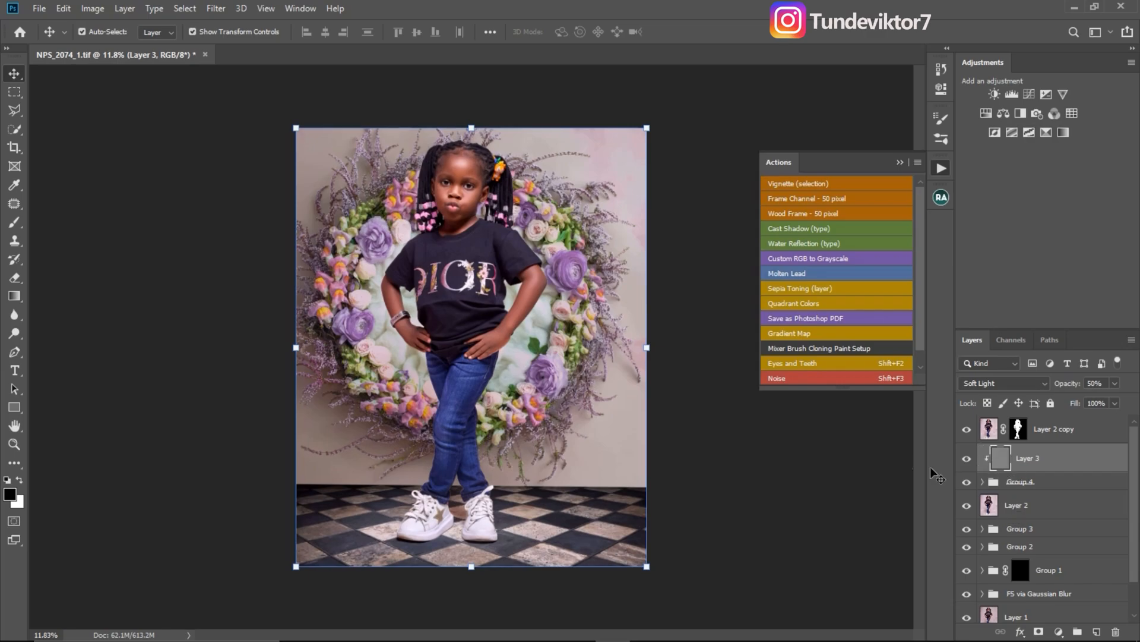
# - Compare the wall and wreath close up with the clipped noise layer hidden and shown
pyautogui.press('z')
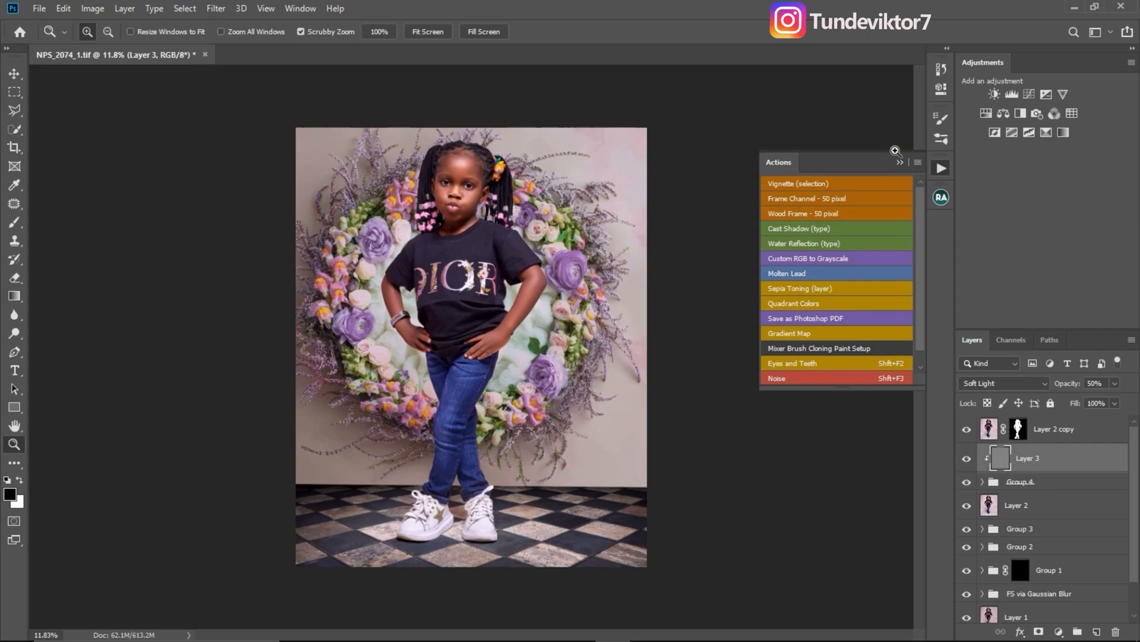
pyautogui.moveTo(558, 444); pyautogui.dragTo(718, 502)
pyautogui.press('v')
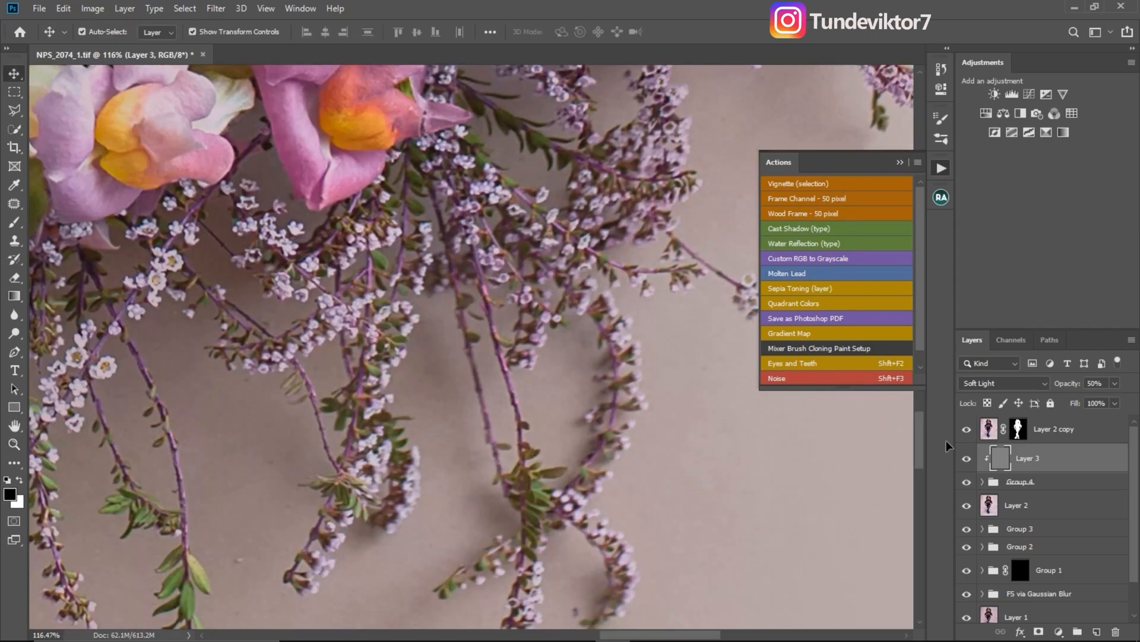
pyautogui.click(967, 458)
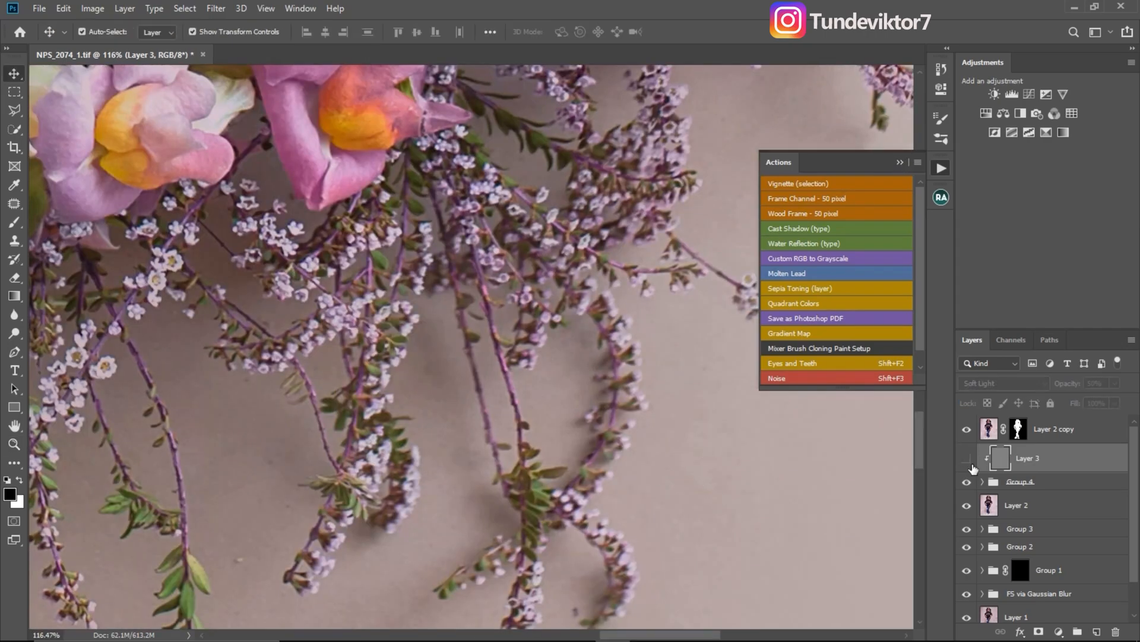
pyautogui.click(967, 458)
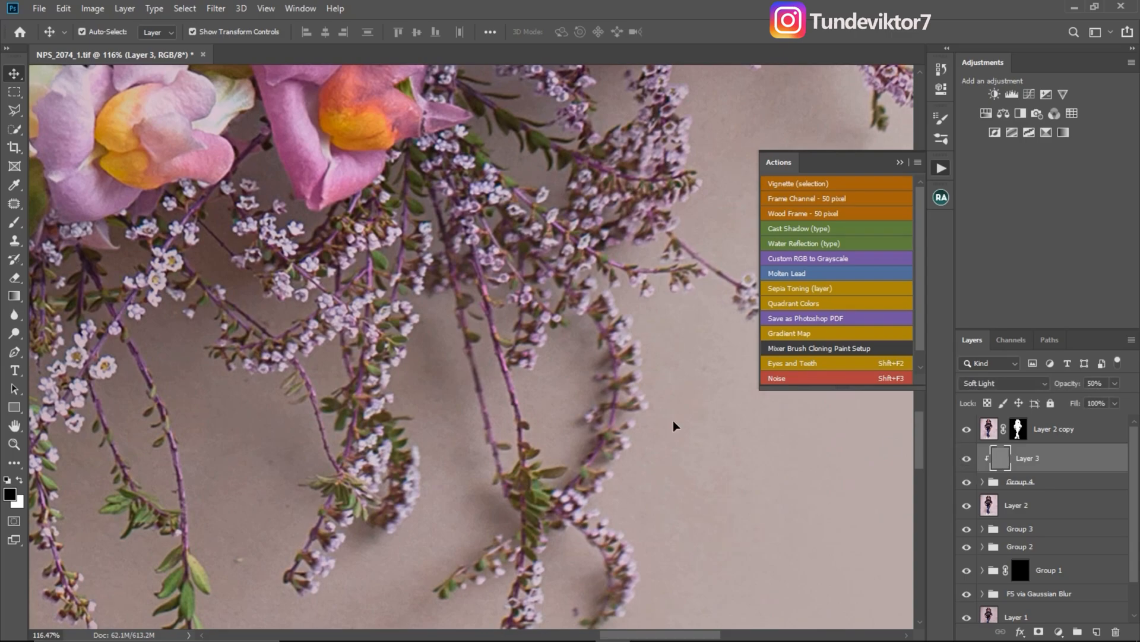
pyautogui.press('z')
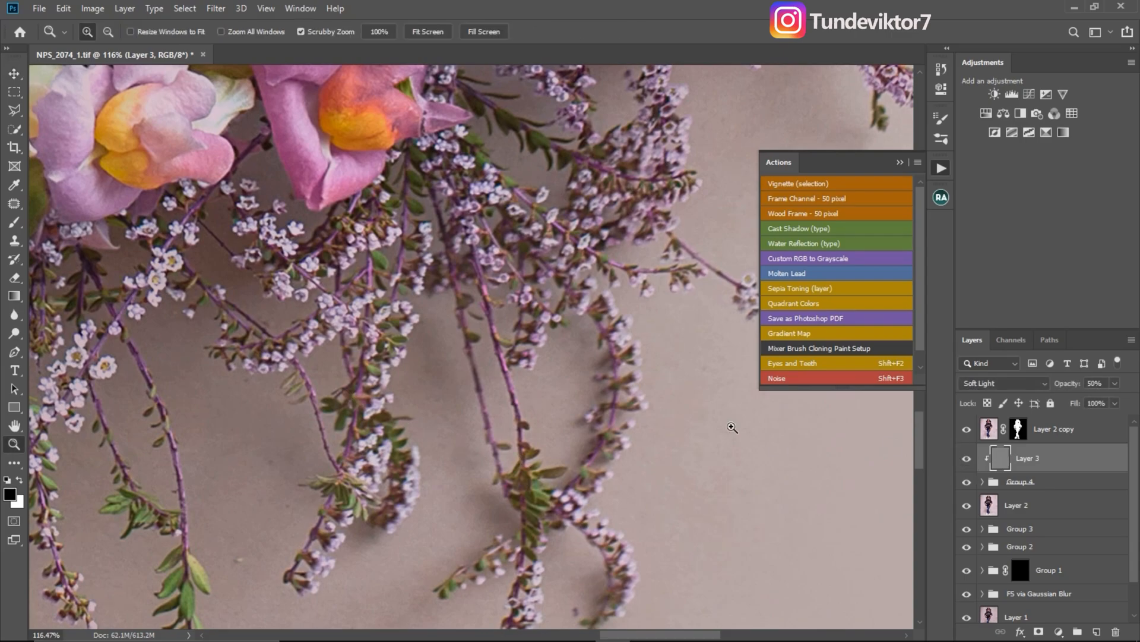
pyautogui.moveTo(889, 506); pyautogui.dragTo(495, 448)
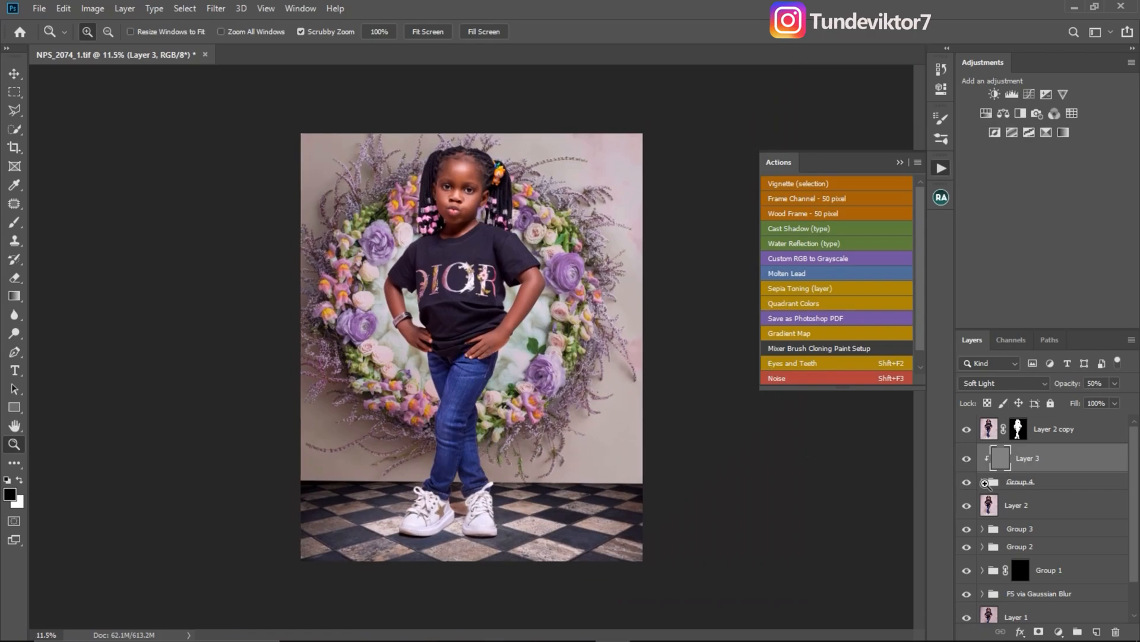
# - Apply a Gaussian Blur with a 3.0 pixel radius to the background layer inside Group 4
pyautogui.click(983, 481)
pyautogui.click(998, 535)
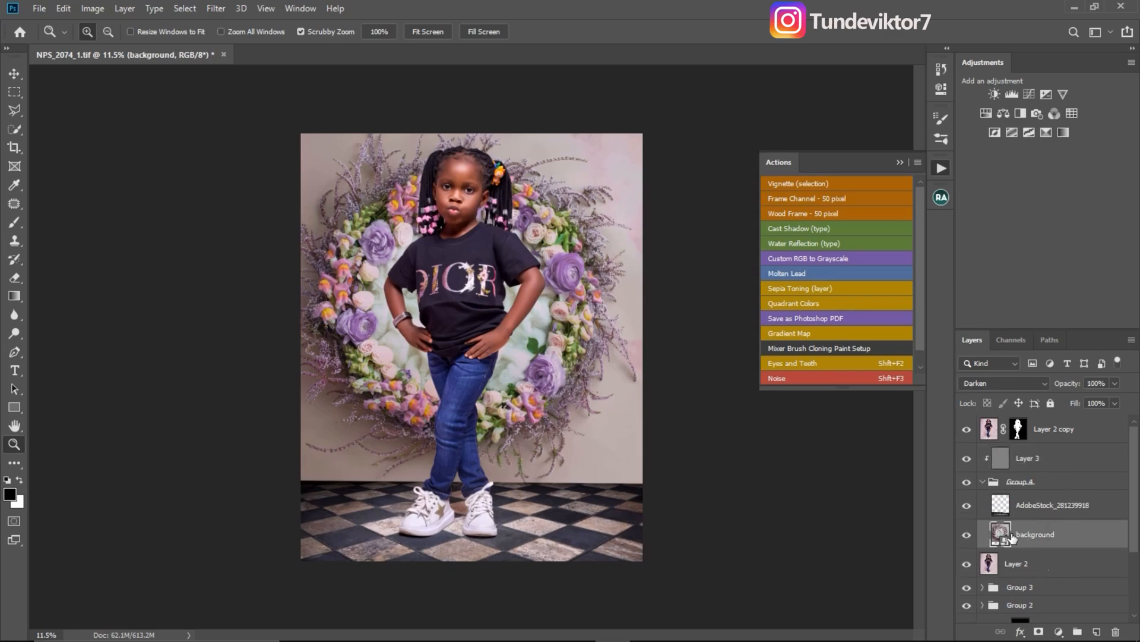
pyautogui.click(213, 8)
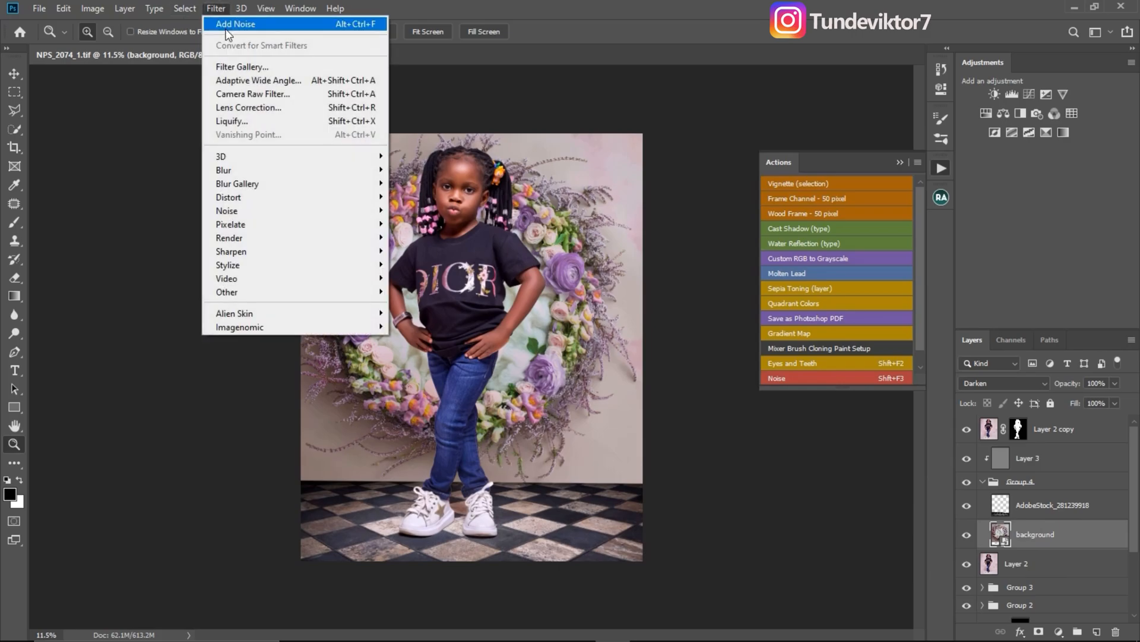
pyautogui.moveTo(269, 170)
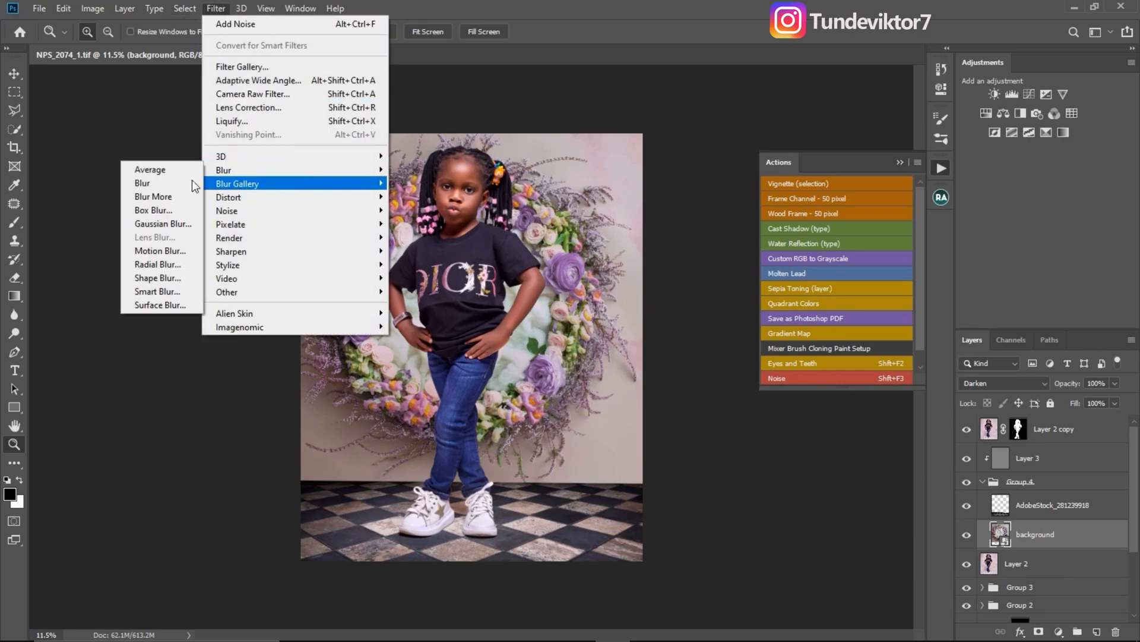
pyautogui.click(161, 223)
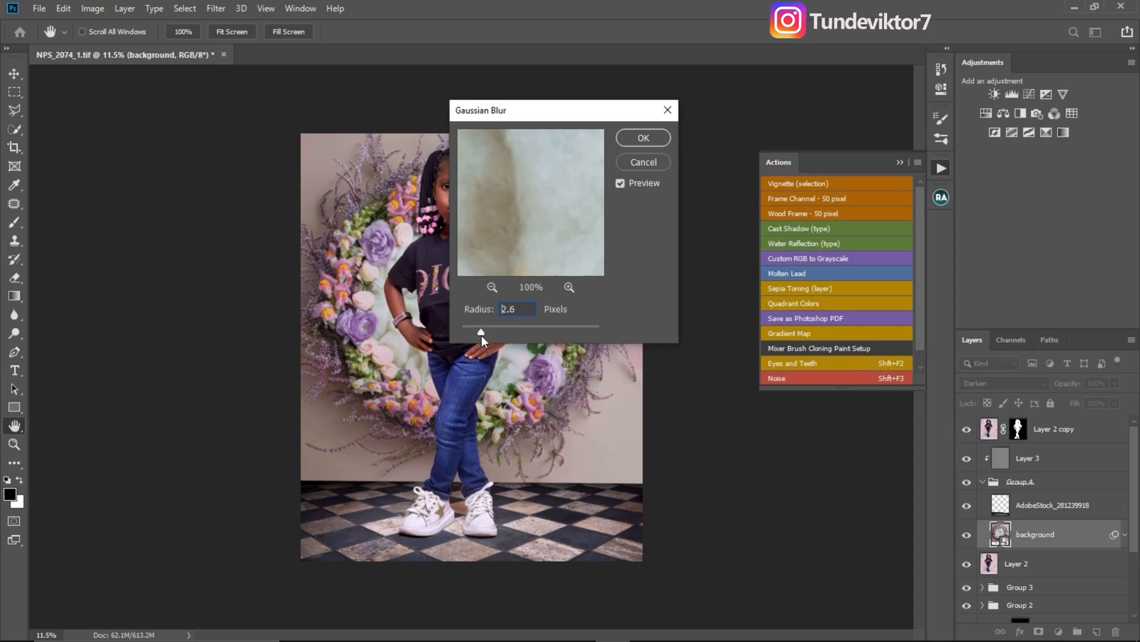
pyautogui.moveTo(482, 336); pyautogui.dragTo(484, 336)
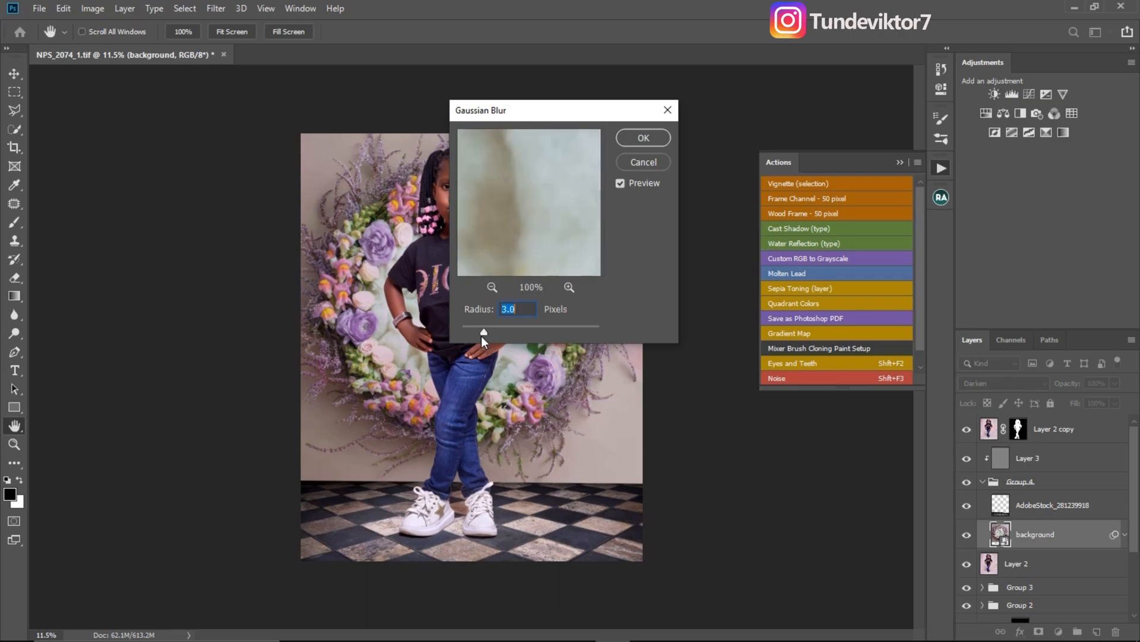
pyautogui.click(643, 138)
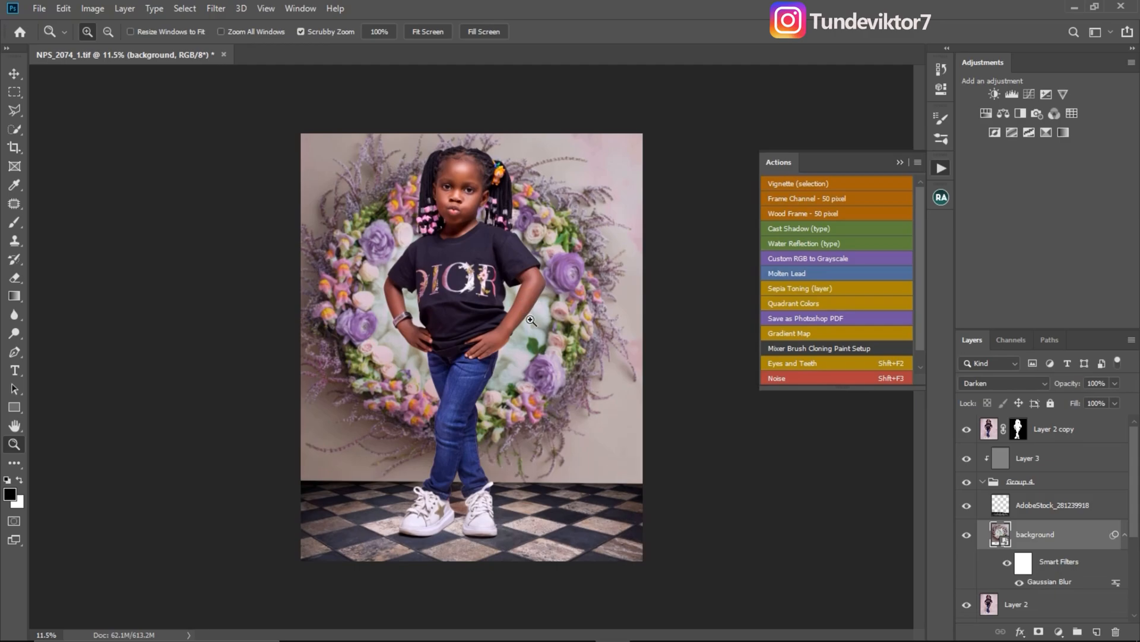
# - Check the blur around the girl's arm and run the Noise action above the Layer 2 copy layer
pyautogui.moveTo(486, 280); pyautogui.dragTo(665, 364)
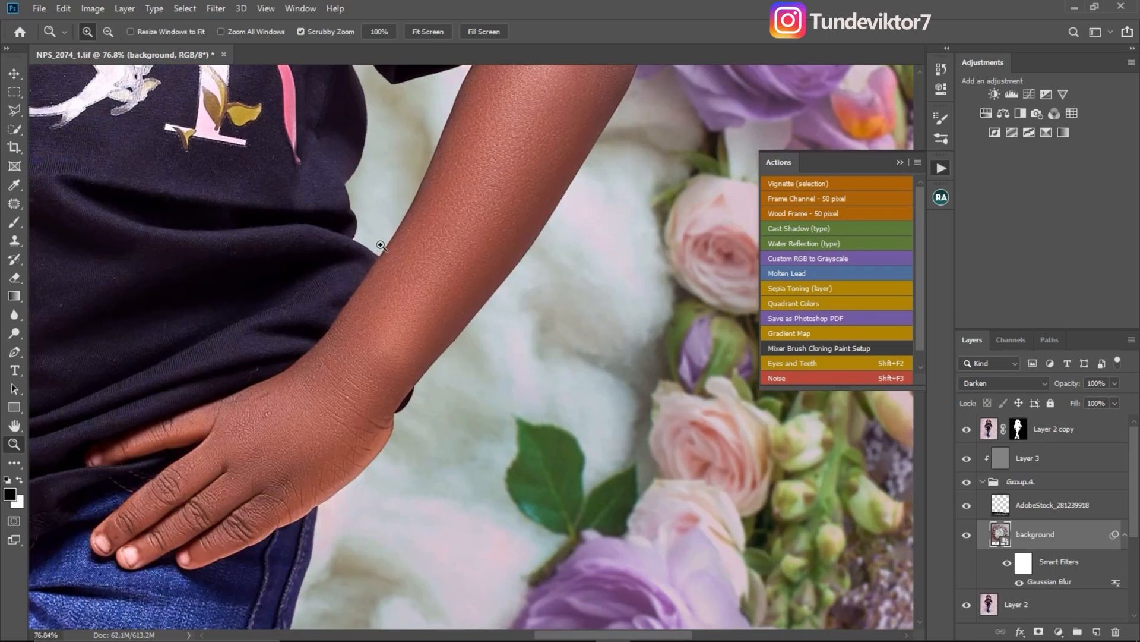
pyautogui.click(380, 244)
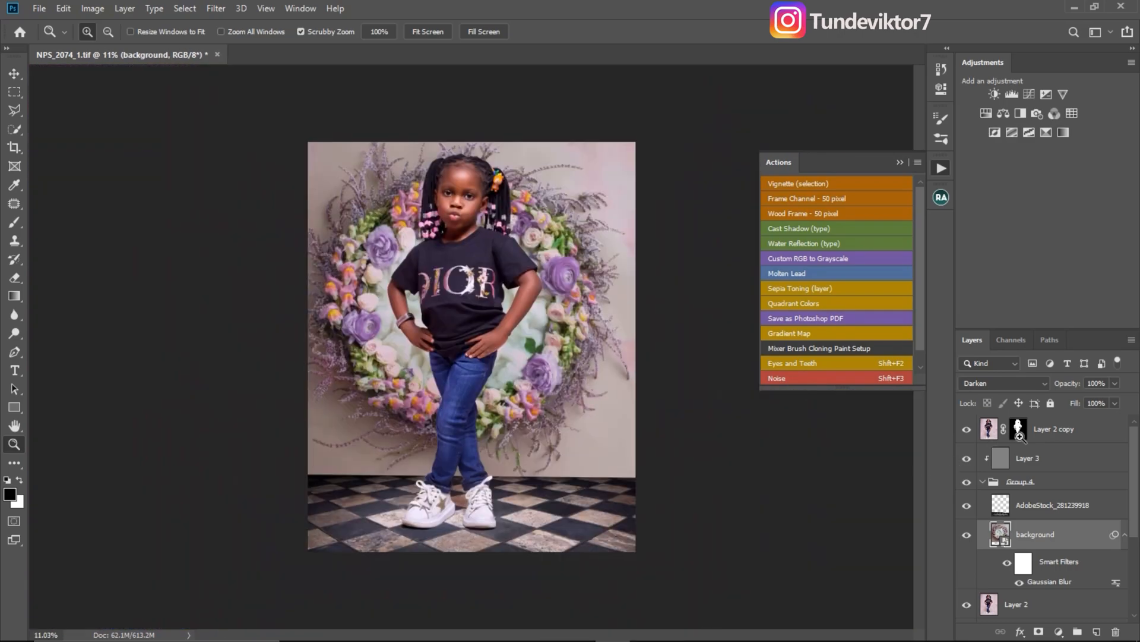
pyautogui.click(1054, 433)
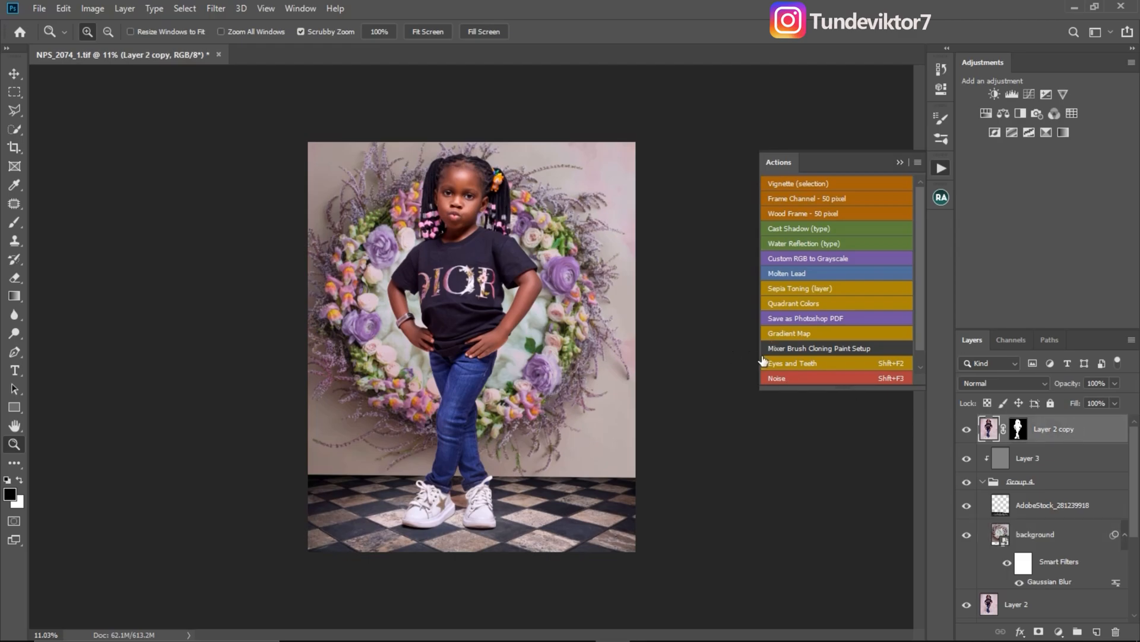
pyautogui.click(832, 376)
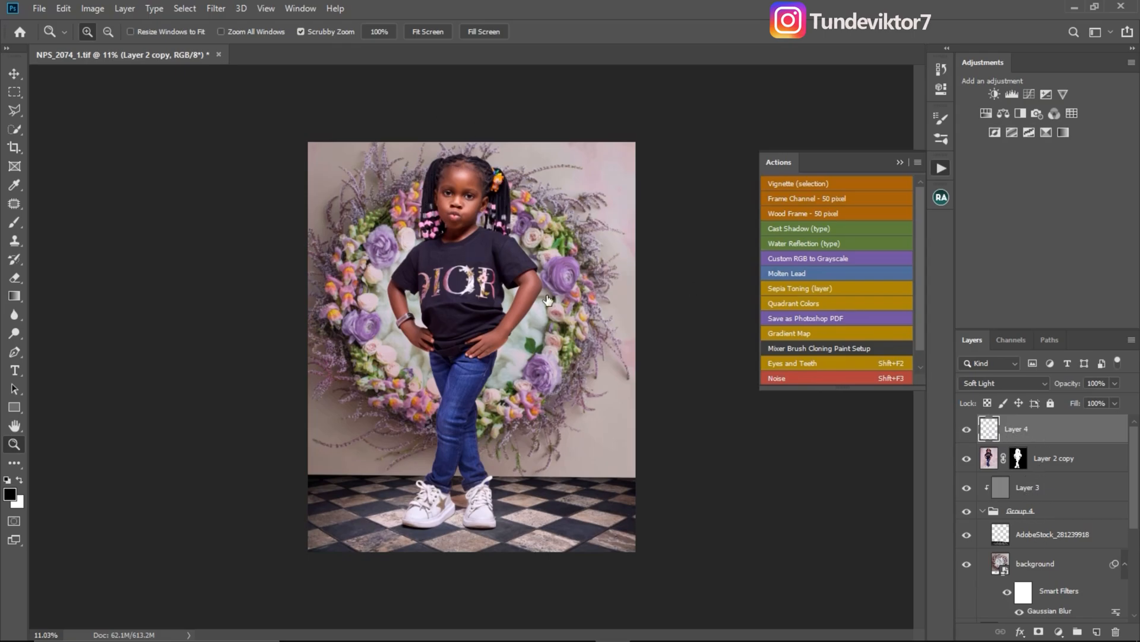
pyautogui.click(476, 283)
pyautogui.click(476, 282)
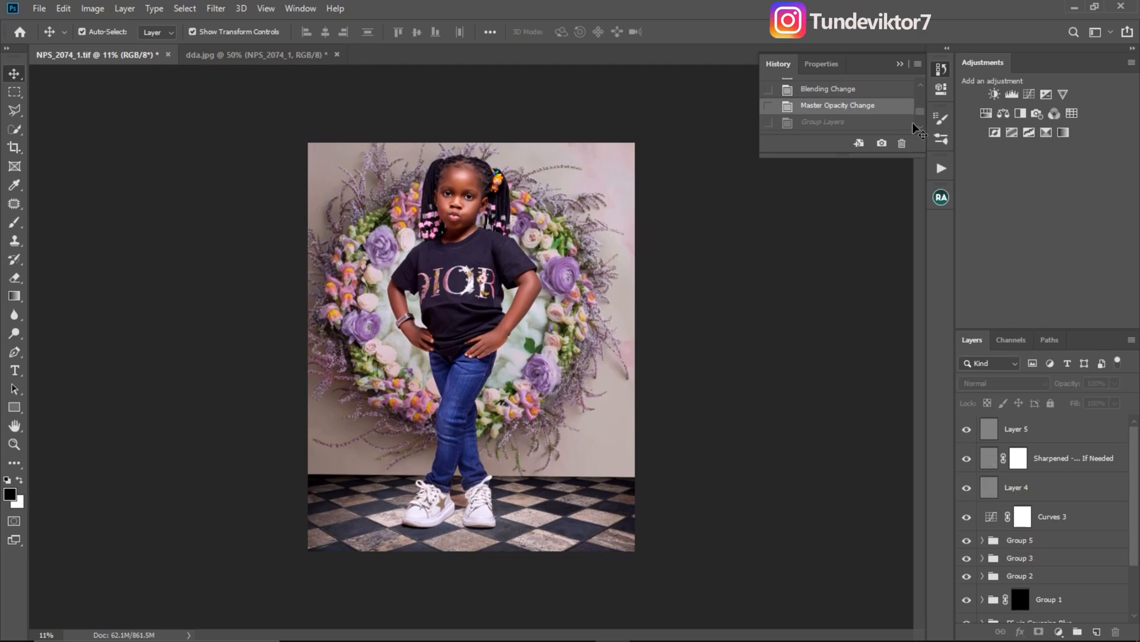
# - Collapse the History panel
pyautogui.click(899, 65)
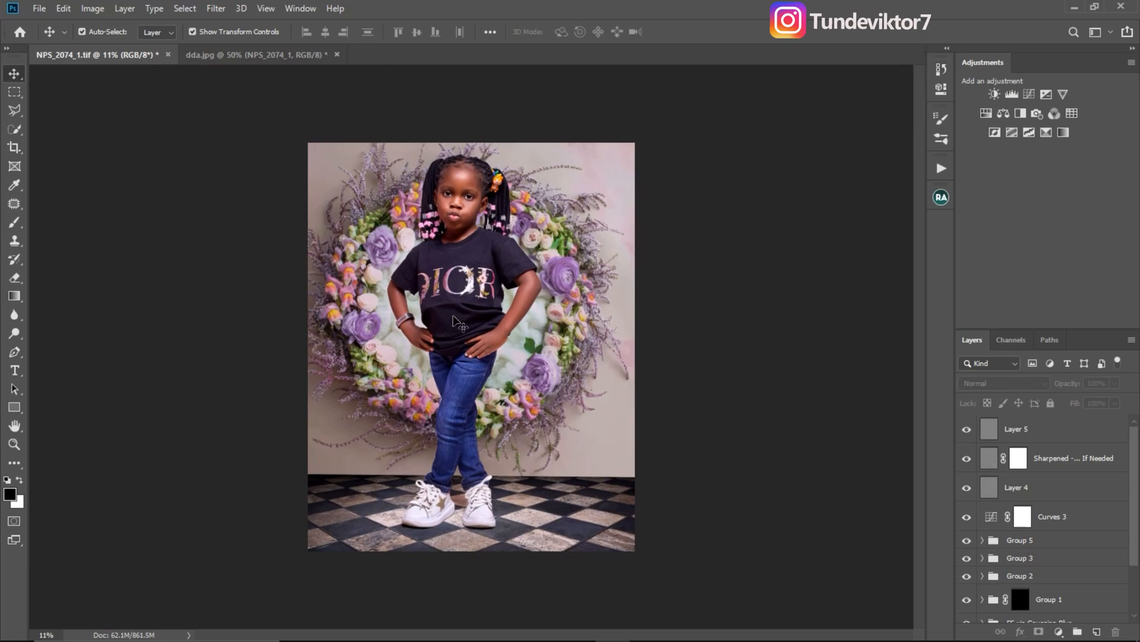
# - Place the bubble image kinz overlay (2) as an embedded layer, scaled to 185.78% and rotated 102.80° over the portrait
pyautogui.click(39, 9)
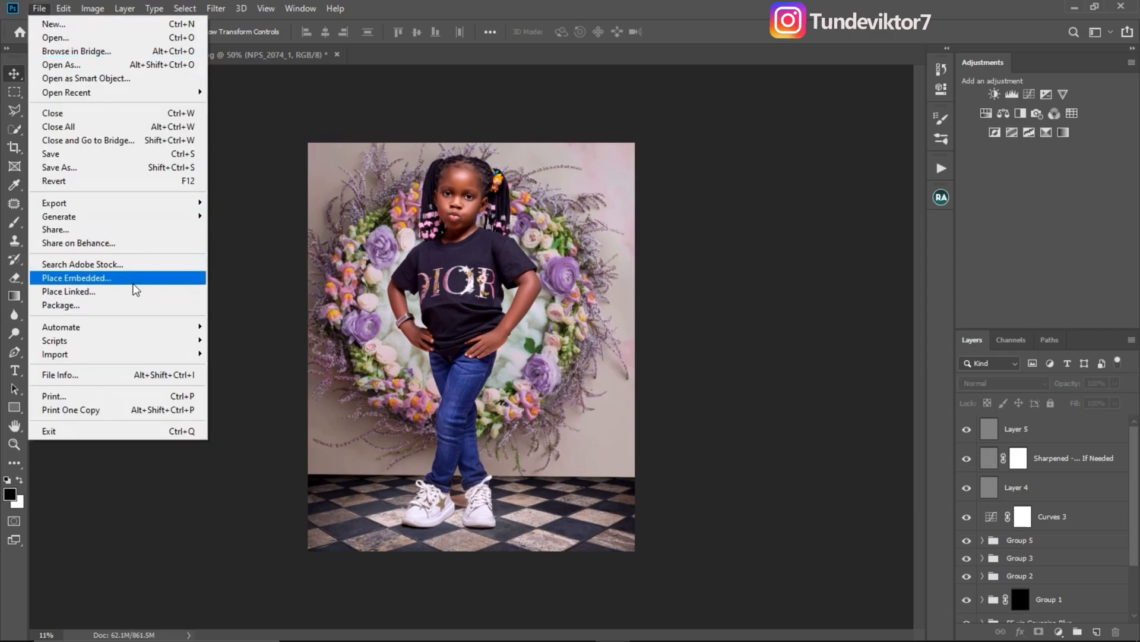
pyautogui.click(131, 279)
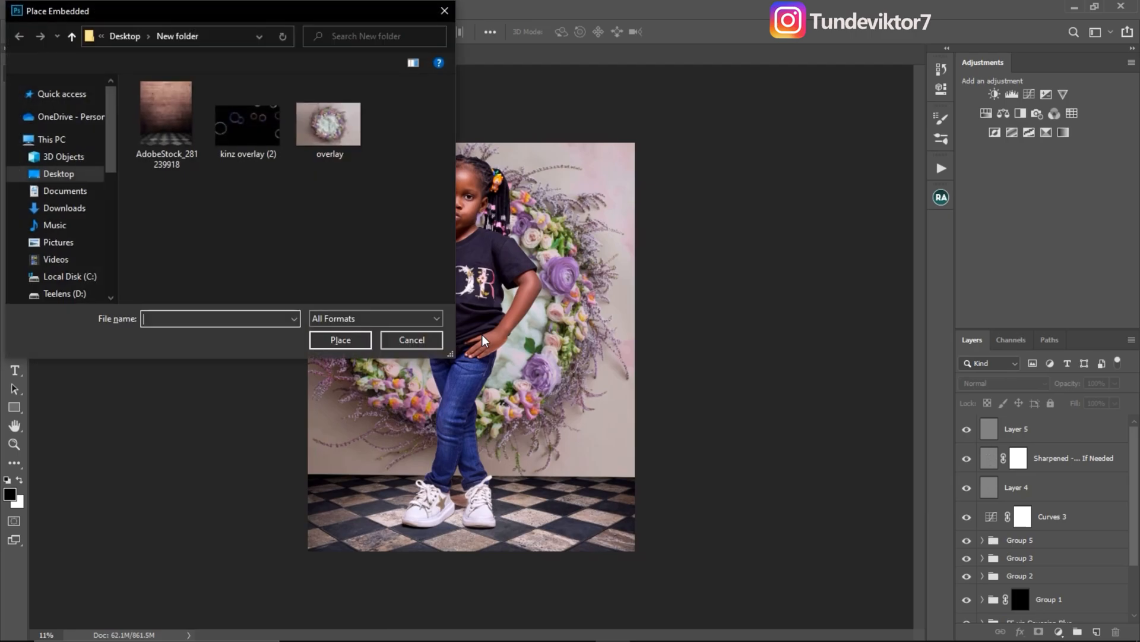
pyautogui.click(343, 341)
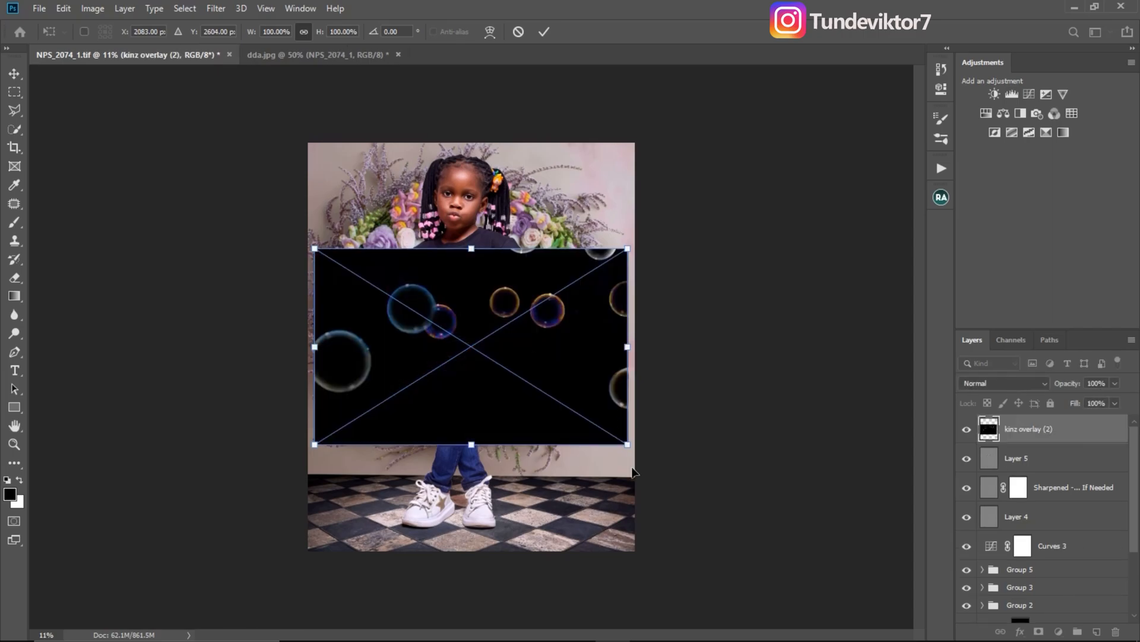
pyautogui.moveTo(626, 445); pyautogui.dragTo(321, 528)
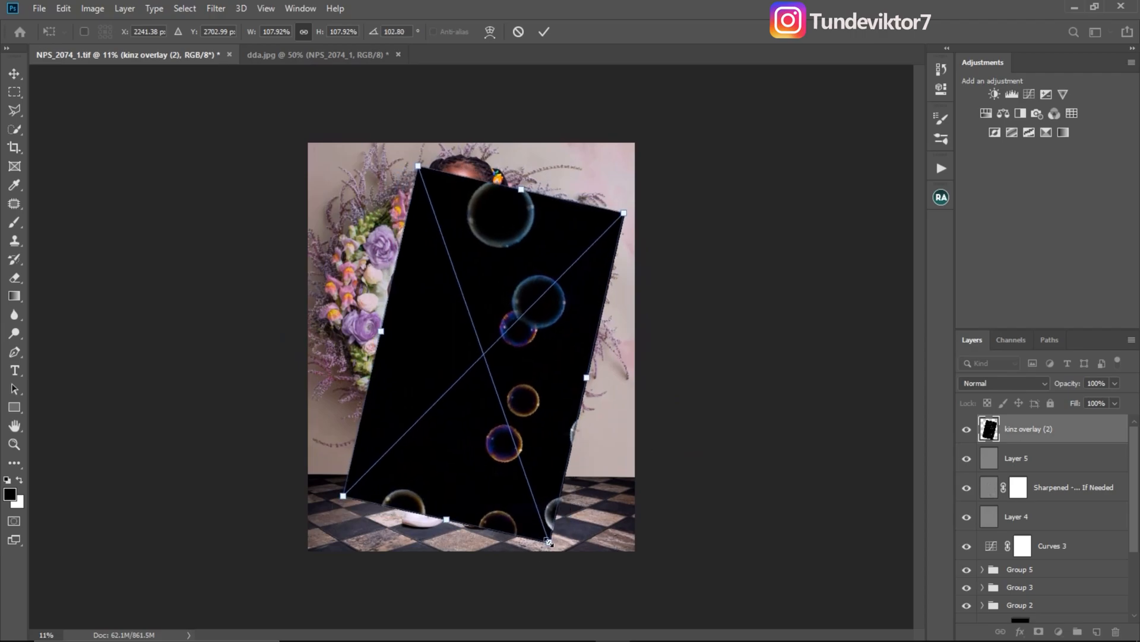
pyautogui.moveTo(624, 212); pyautogui.dragTo(698, 87)
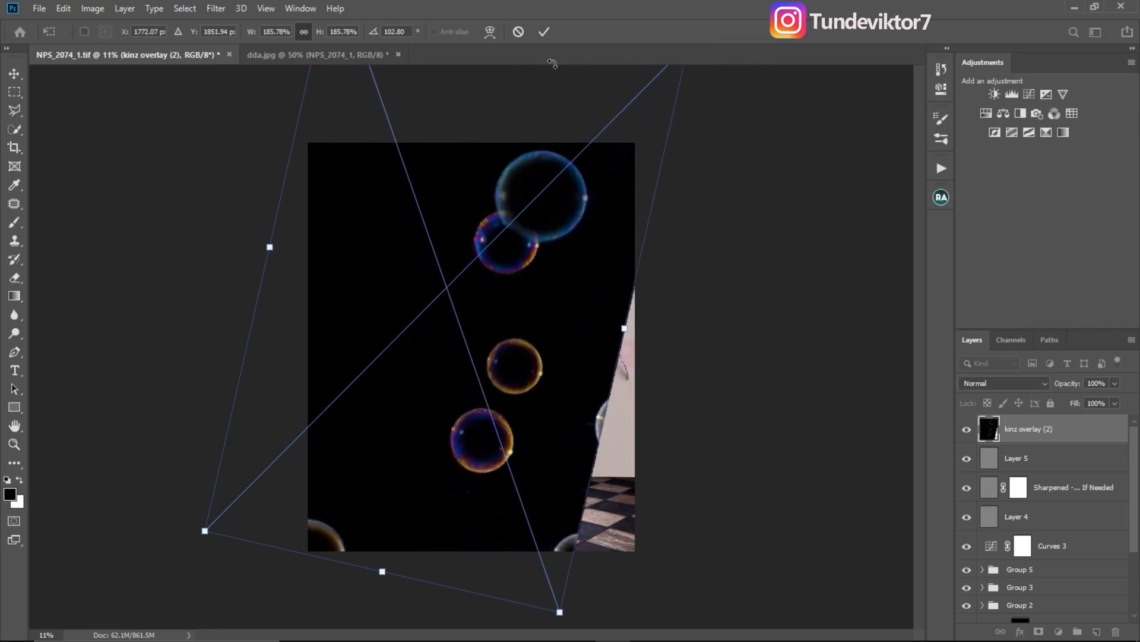
pyautogui.click(544, 32)
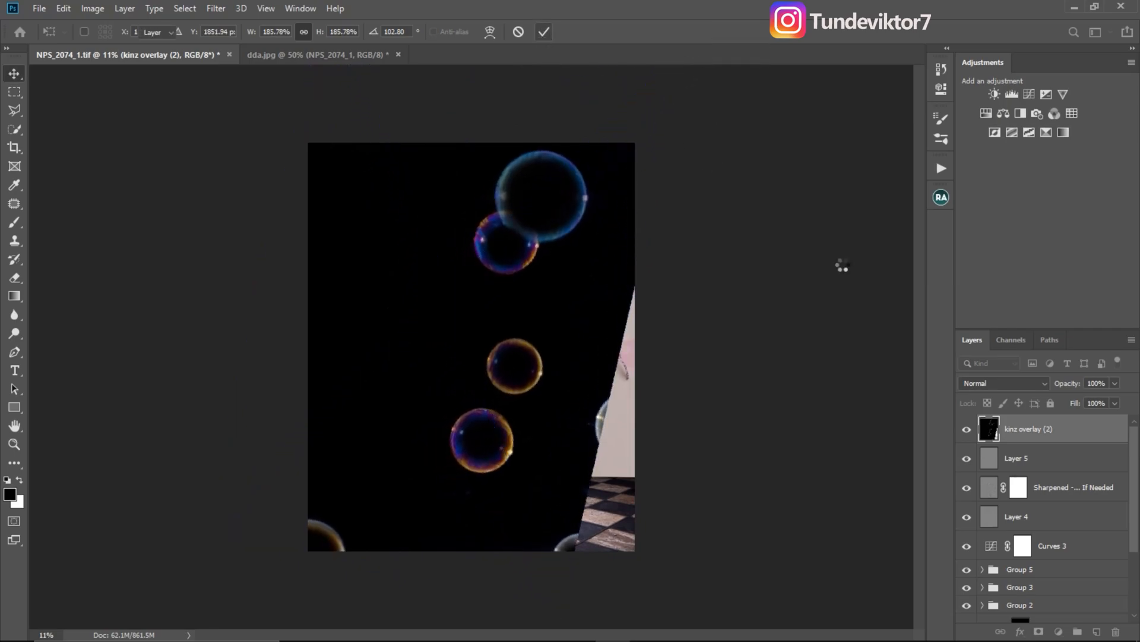
pyautogui.press('v')
# - Set the kinz overlay (2) layer to Screen blending and move it into Group 5 directly beneath Layer 2 copy
pyautogui.click(995, 386)
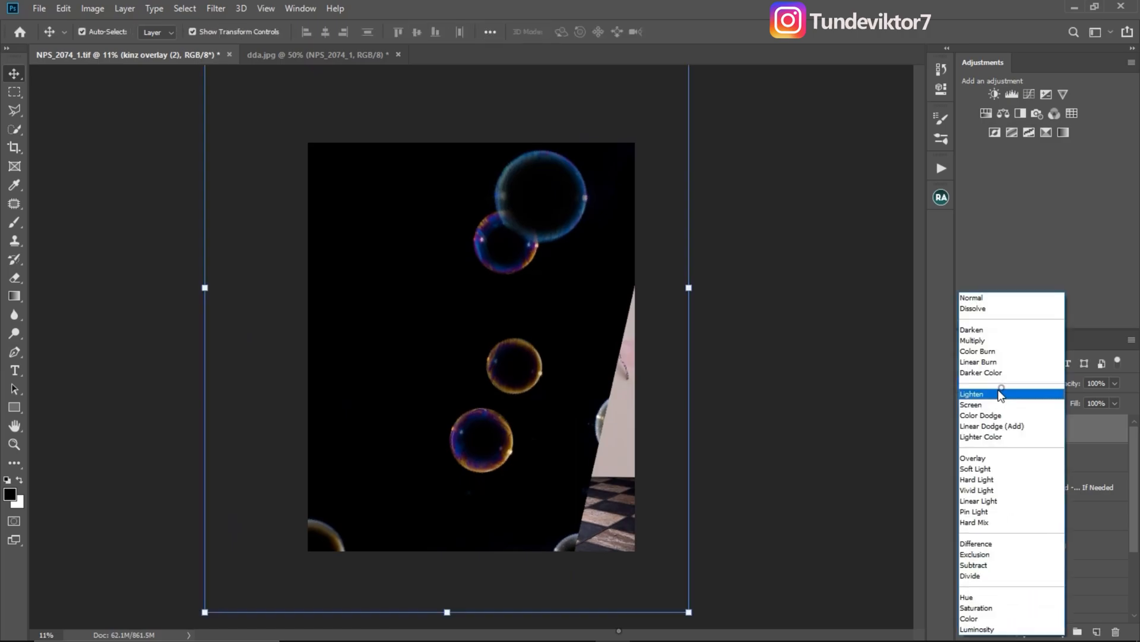
pyautogui.click(983, 404)
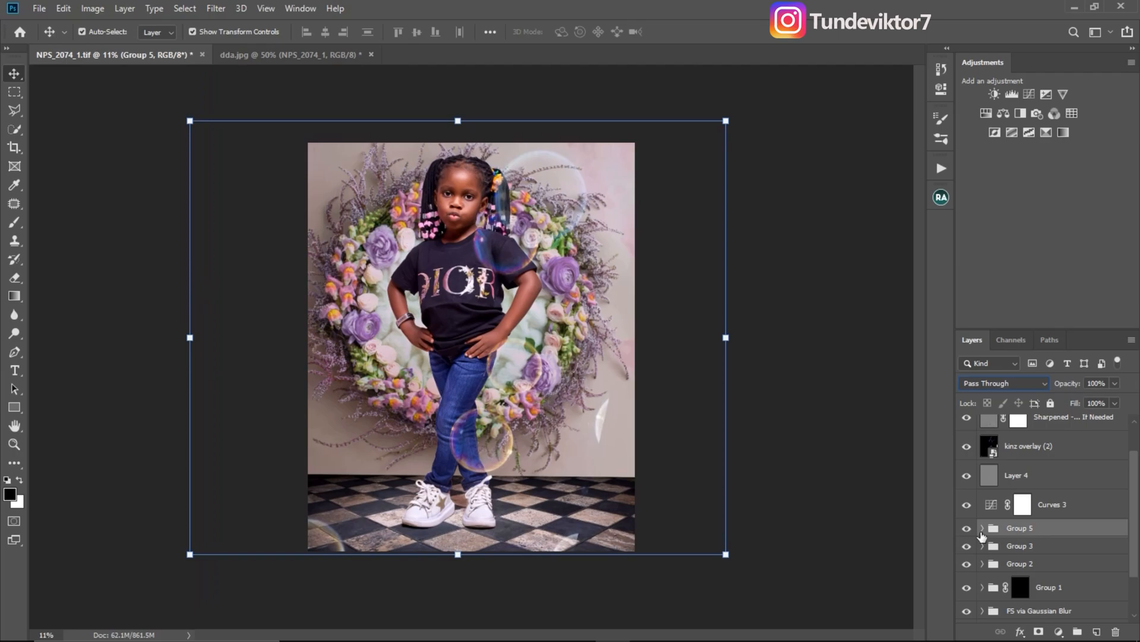
pyautogui.click(983, 529)
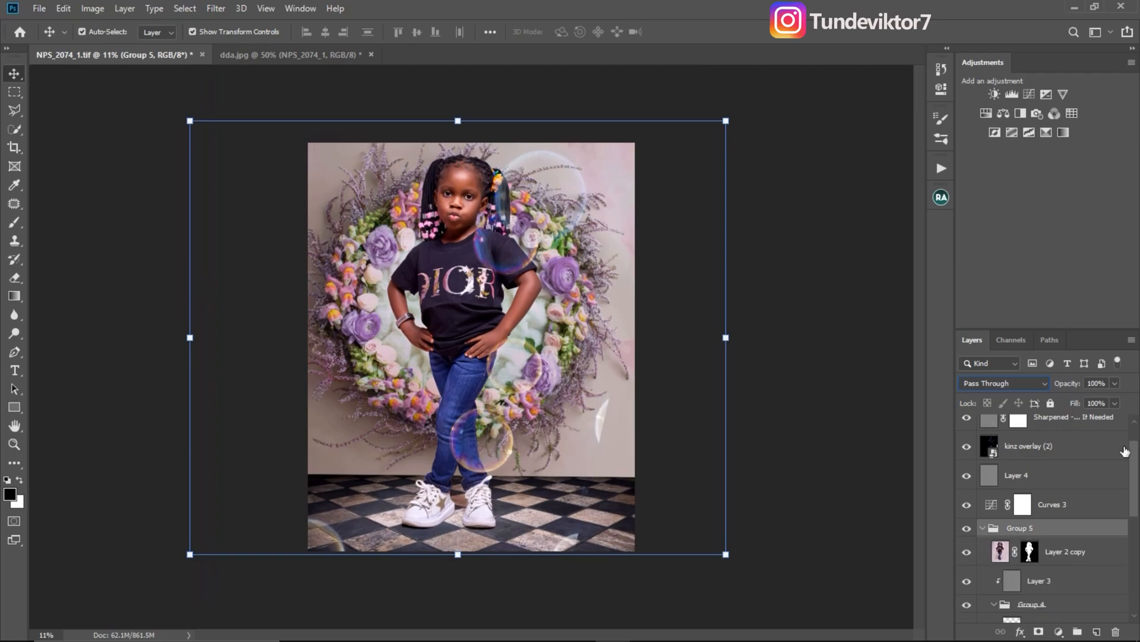
pyautogui.moveTo(1134, 448); pyautogui.dragTo(1130, 442)
pyautogui.moveTo(1060, 496); pyautogui.dragTo(1069, 604)
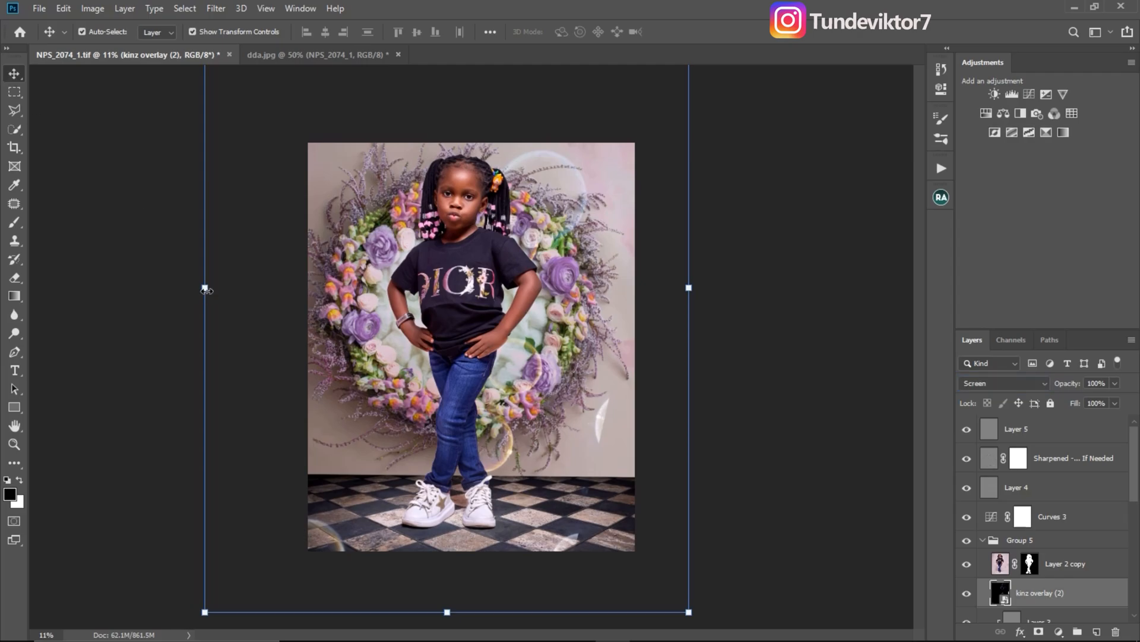
# - Transform the bubble overlay to 169.38% scale and 90.48° rotation, positioned to cover the full canvas behind the girl
pyautogui.click(206, 290)
pyautogui.moveTo(562, 339); pyautogui.dragTo(520, 311)
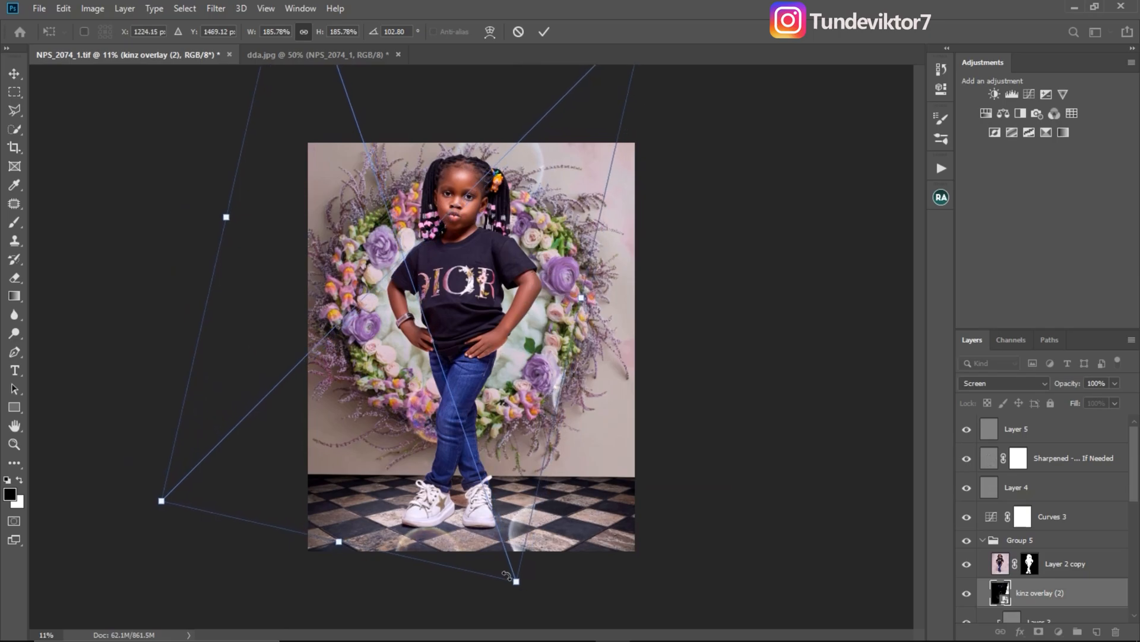
pyautogui.moveTo(516, 581); pyautogui.dragTo(482, 489)
pyautogui.moveTo(489, 423); pyautogui.dragTo(492, 486)
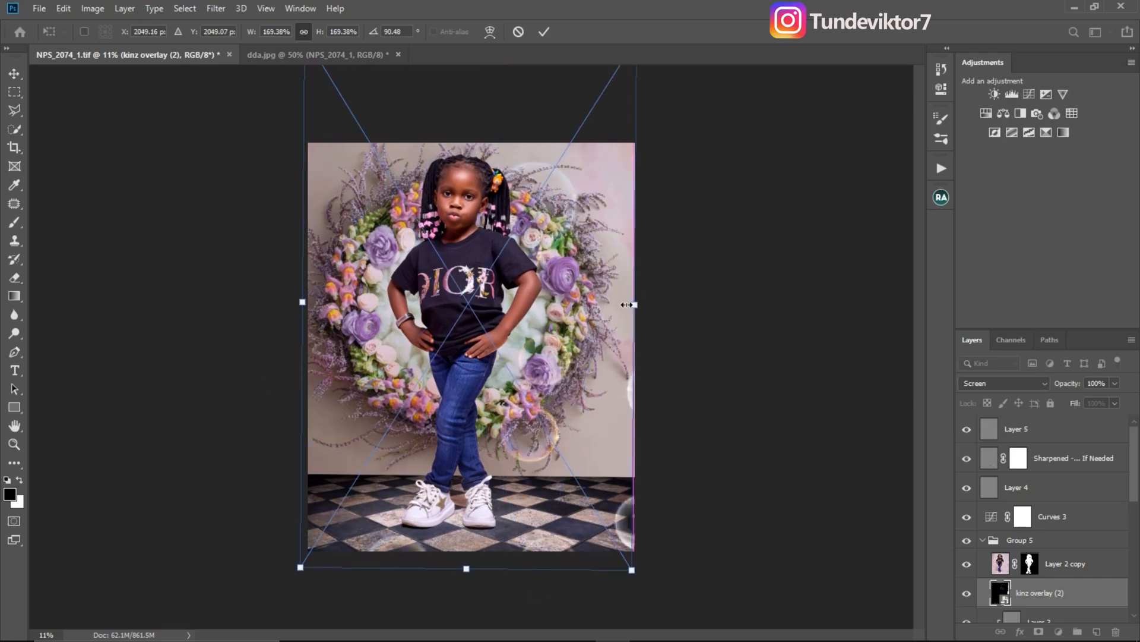
pyautogui.click(545, 32)
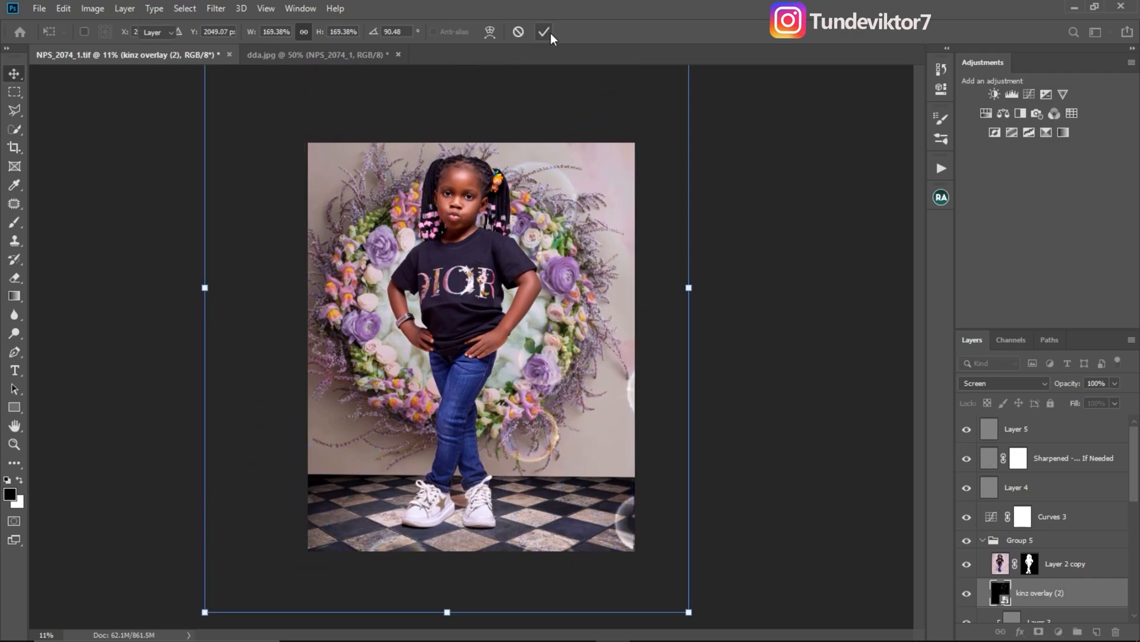
# - Group all layers from Layer 5 down to Layer 1, leaving only the Background layer outside
pyautogui.click(1053, 440)
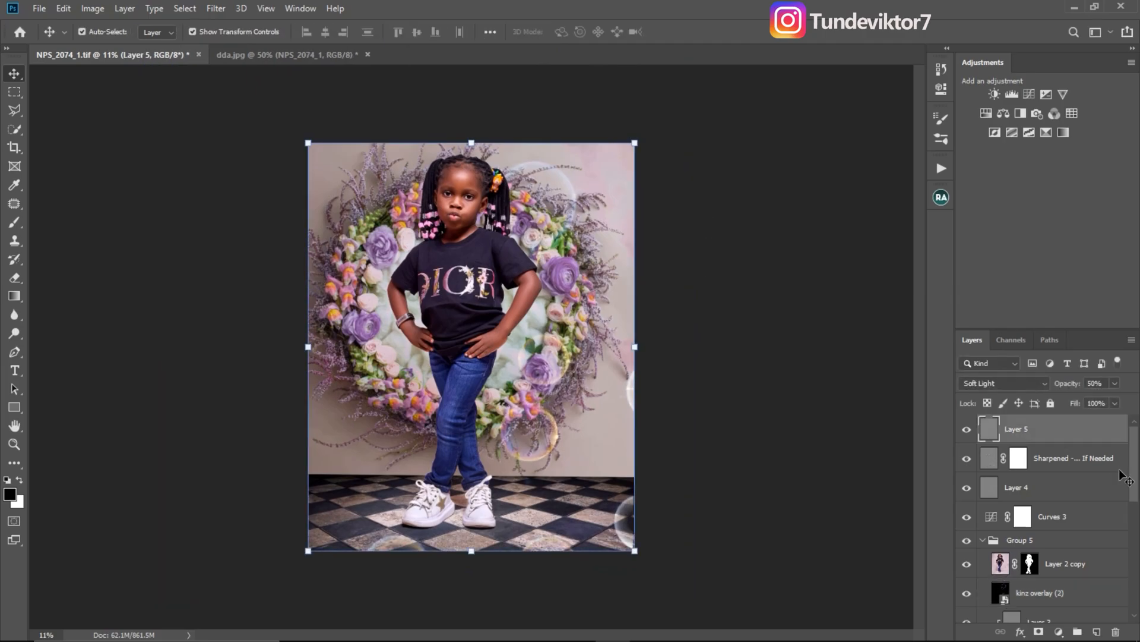
pyautogui.moveTo(1135, 476); pyautogui.dragTo(1133, 579)
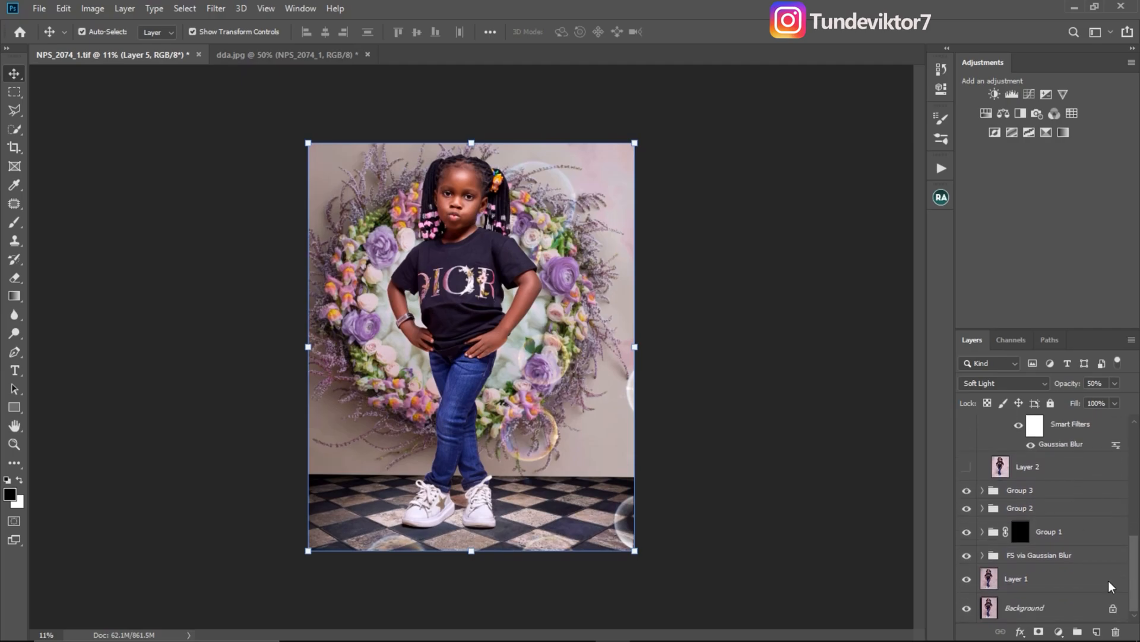
pyautogui.keyDown('shift'); pyautogui.click(1044, 583); pyautogui.keyUp('shift')
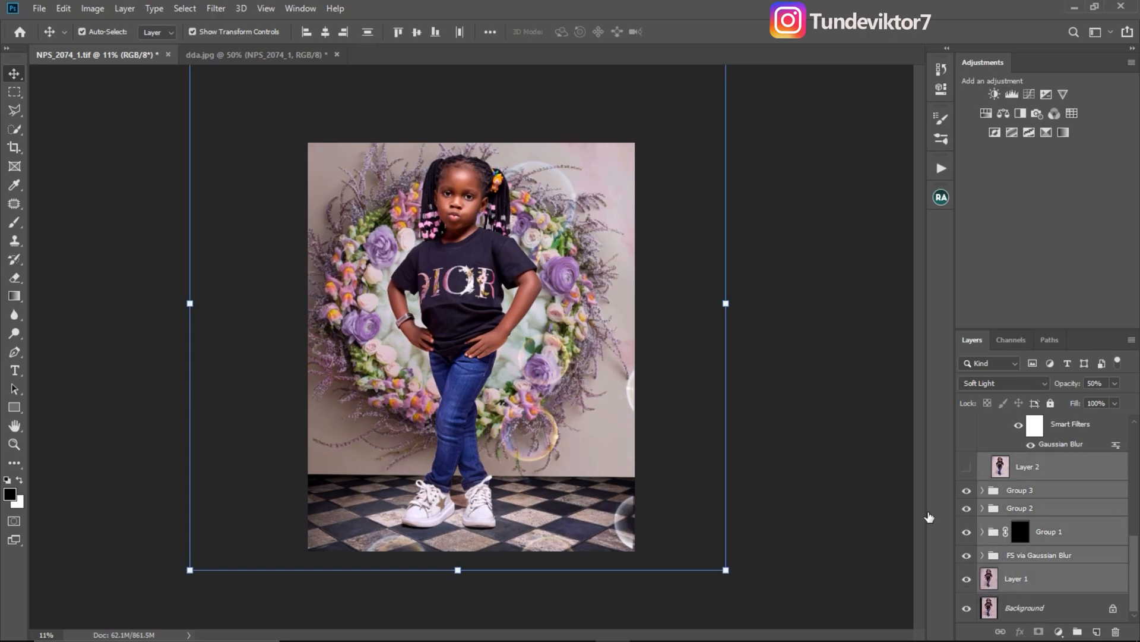
pyautogui.hotkey('ctrl', 'g')
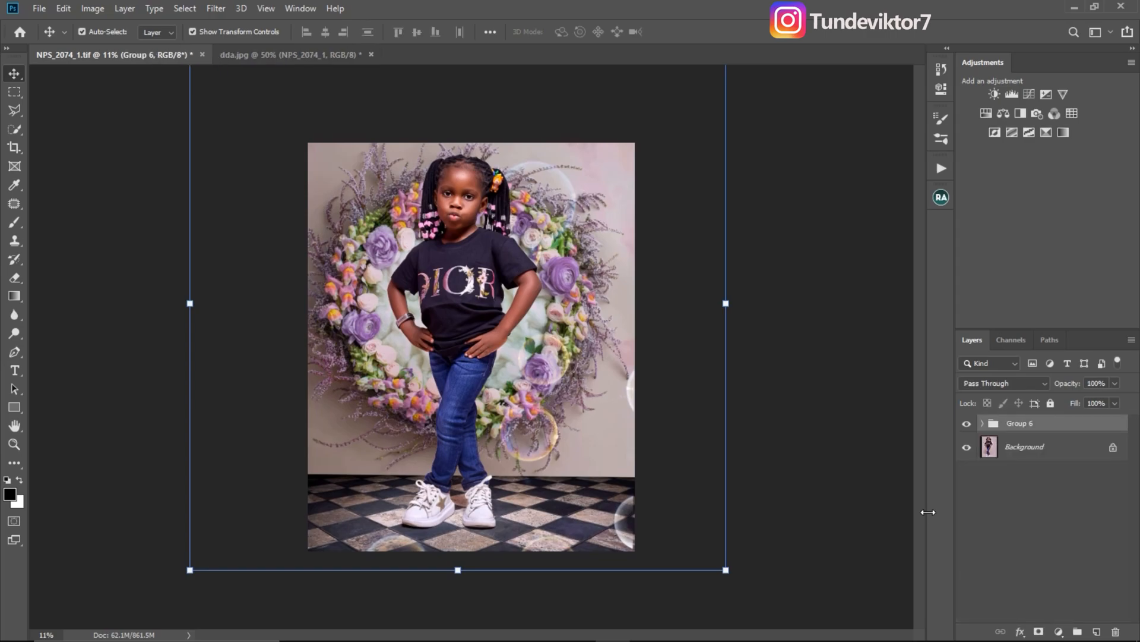
# - Compare the finished composite with the original photo by hiding and showing Group 6, and examine the result closer up
pyautogui.click(968, 423)
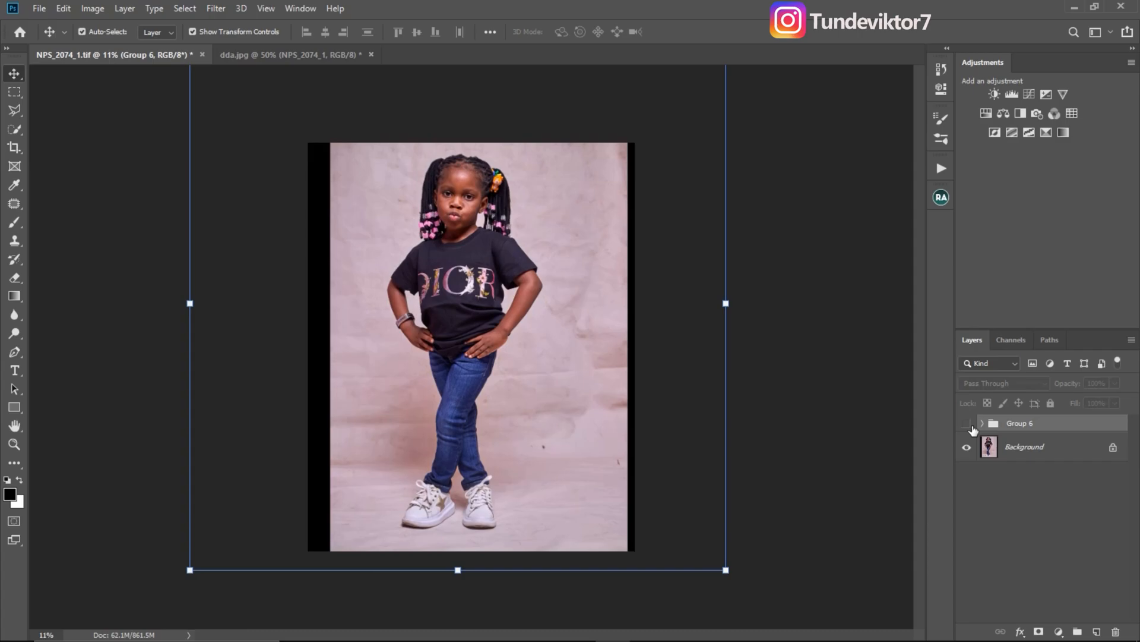
pyautogui.click(968, 425)
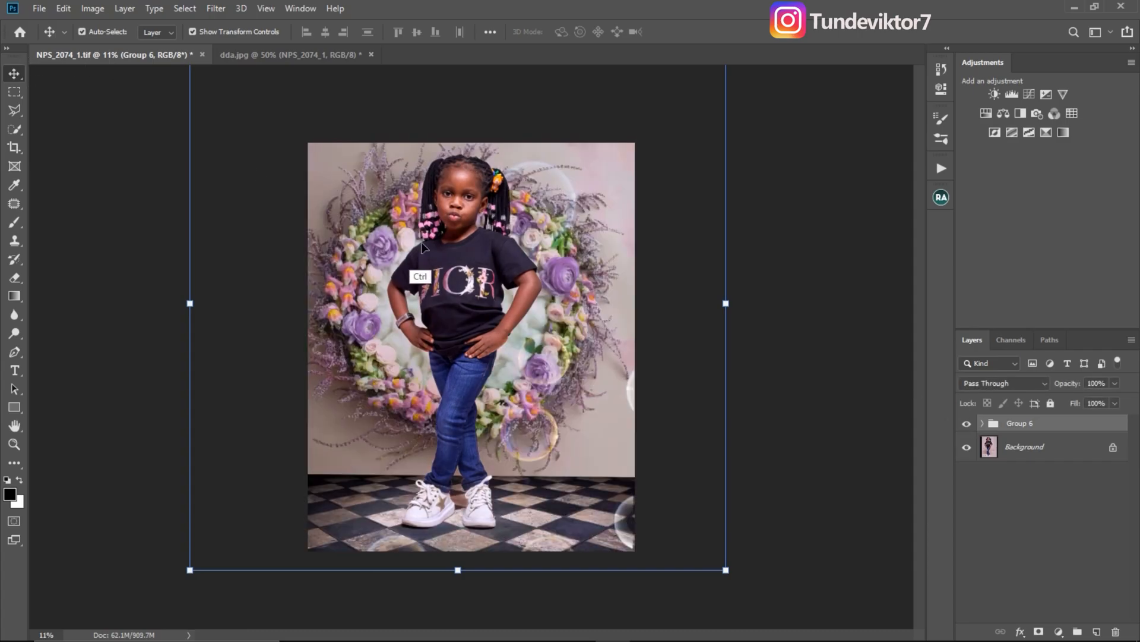
pyautogui.hotkey('ctrl', ',')
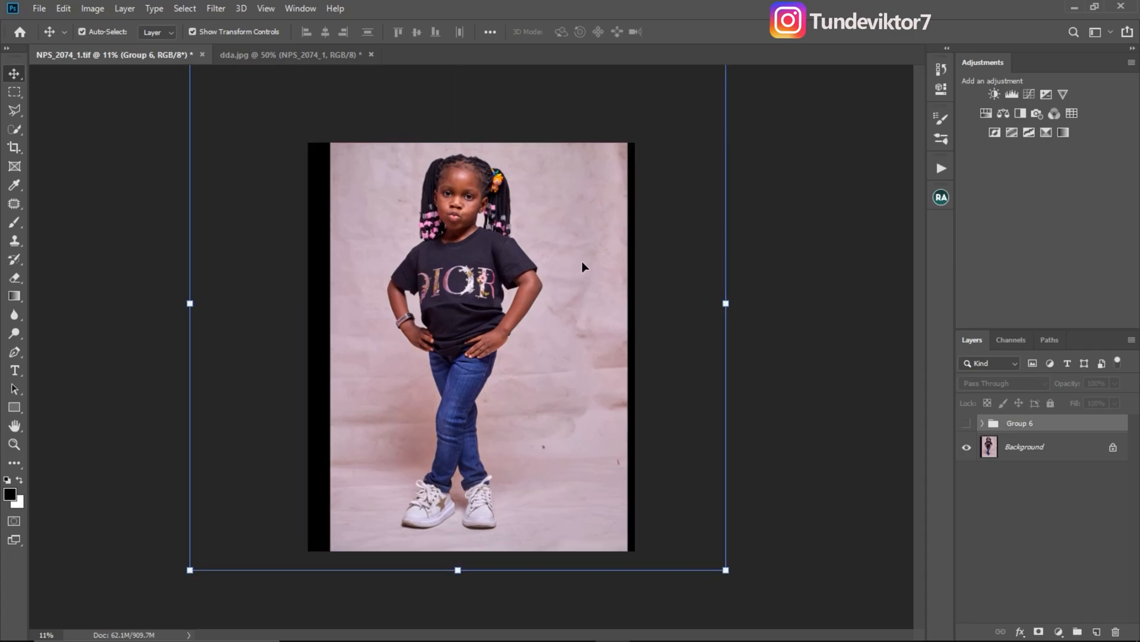
pyautogui.click(967, 423)
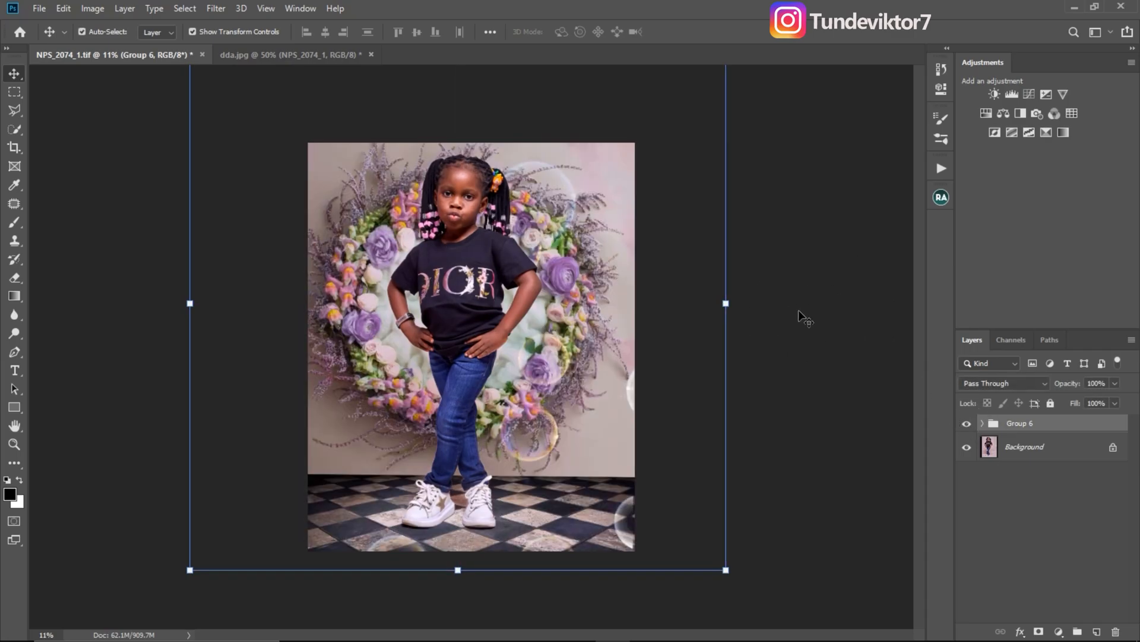
pyautogui.press('b')
pyautogui.press('z')
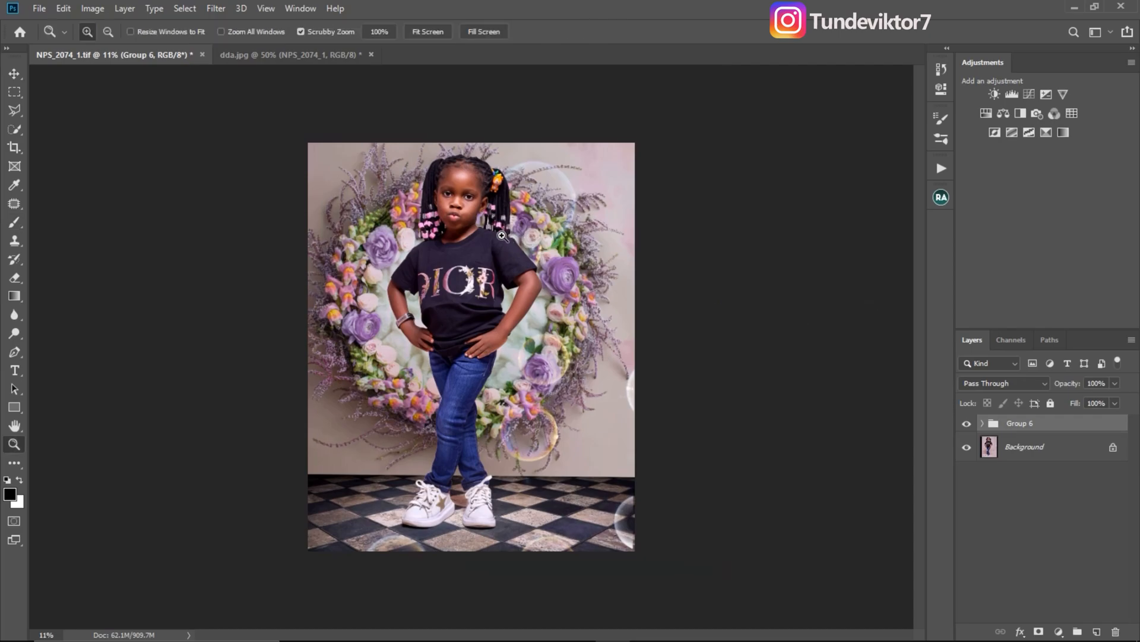
pyautogui.moveTo(532, 259); pyautogui.dragTo(545, 265)
pyautogui.press('b')
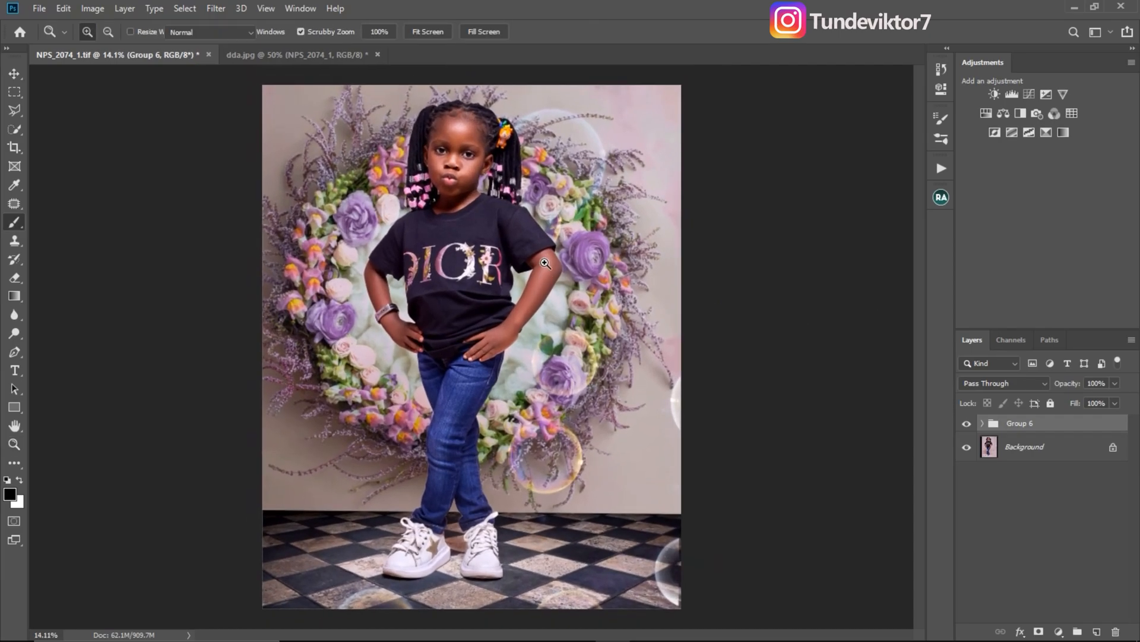